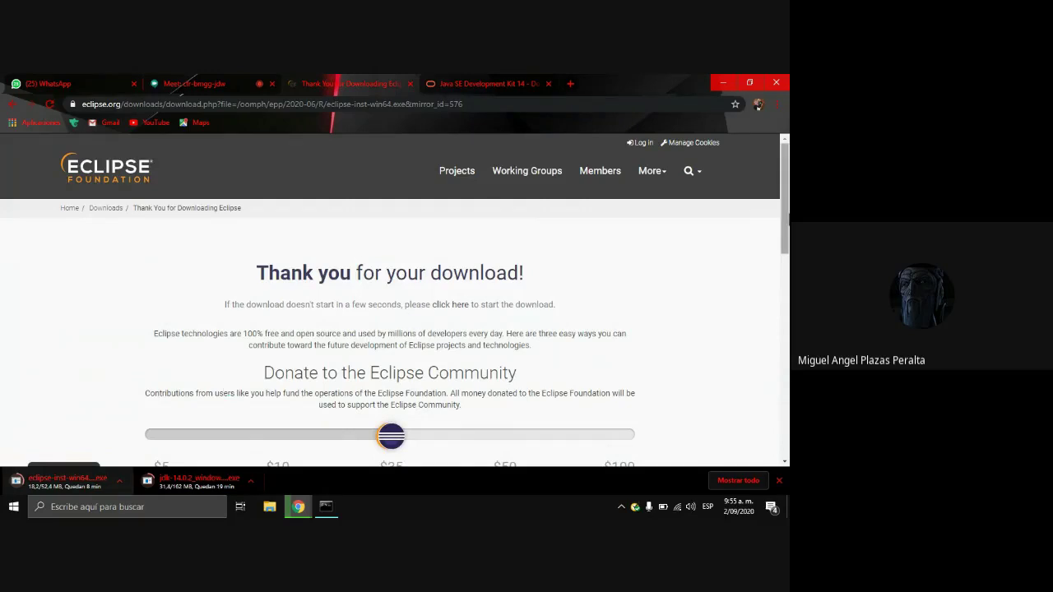
{"action": "scroll", "coordinate": [786, 234], "scroll_direction": "down", "scroll_amount": 1}
{"action": "scroll", "coordinate": [787, 237], "scroll_direction": "down", "scroll_amount": 1}
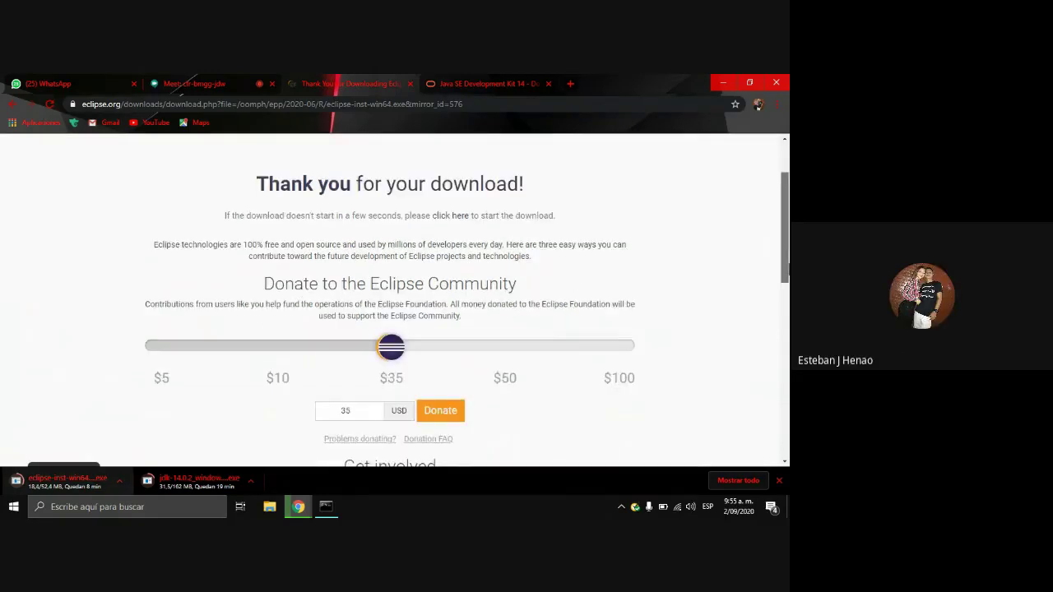
{"action": "scroll", "coordinate": [786, 246], "scroll_direction": "down", "scroll_amount": 1}
{"action": "scroll", "coordinate": [494, 247], "scroll_direction": "up", "scroll_amount": 3}
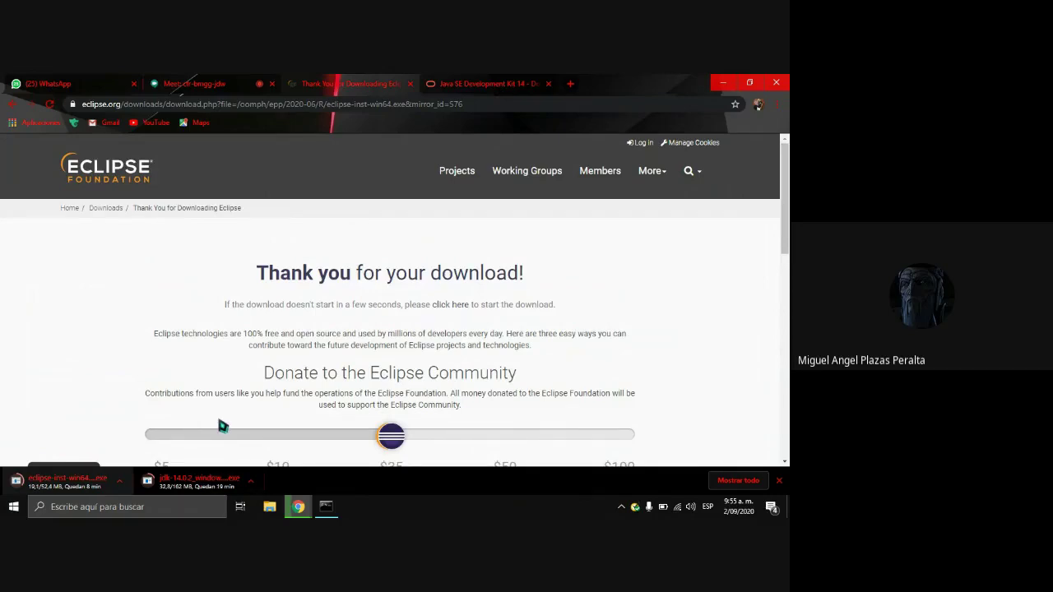
Step: Open Panel de control and go to the Sistema y seguridad category
{"action": "left_click", "coordinate": [80, 506]}
{"action": "type", "text": "panel"}
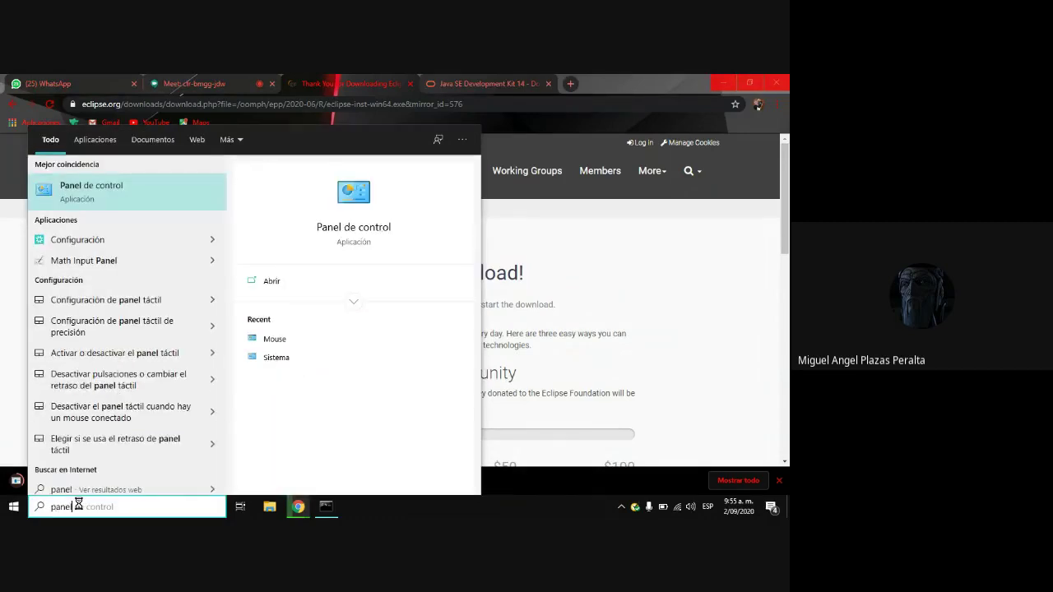
{"action": "left_click", "coordinate": [137, 206]}
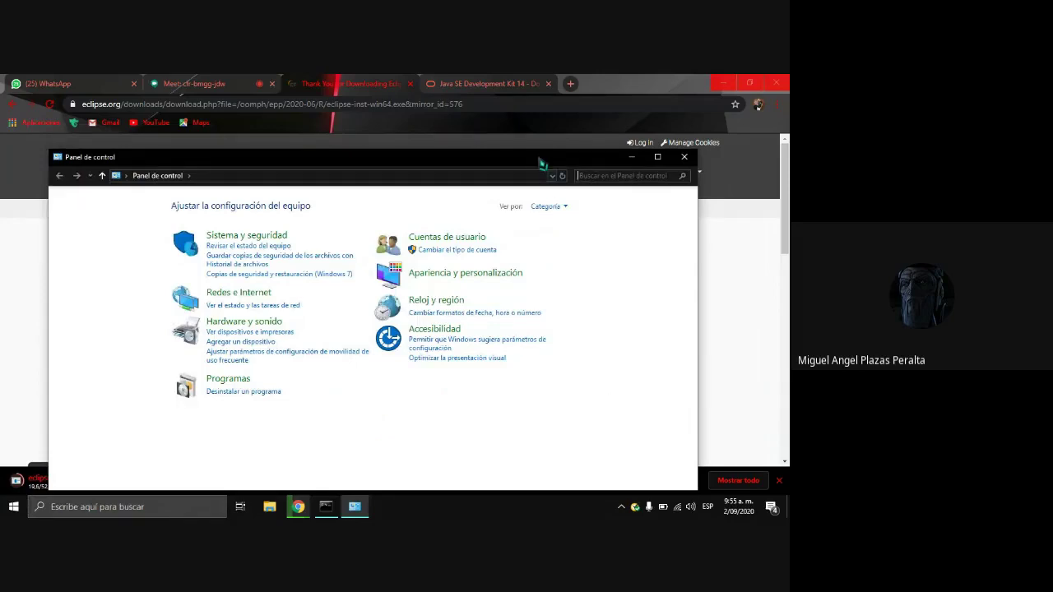
{"action": "left_click_drag", "start_coordinate": [542, 163], "coordinate": [549, 136]}
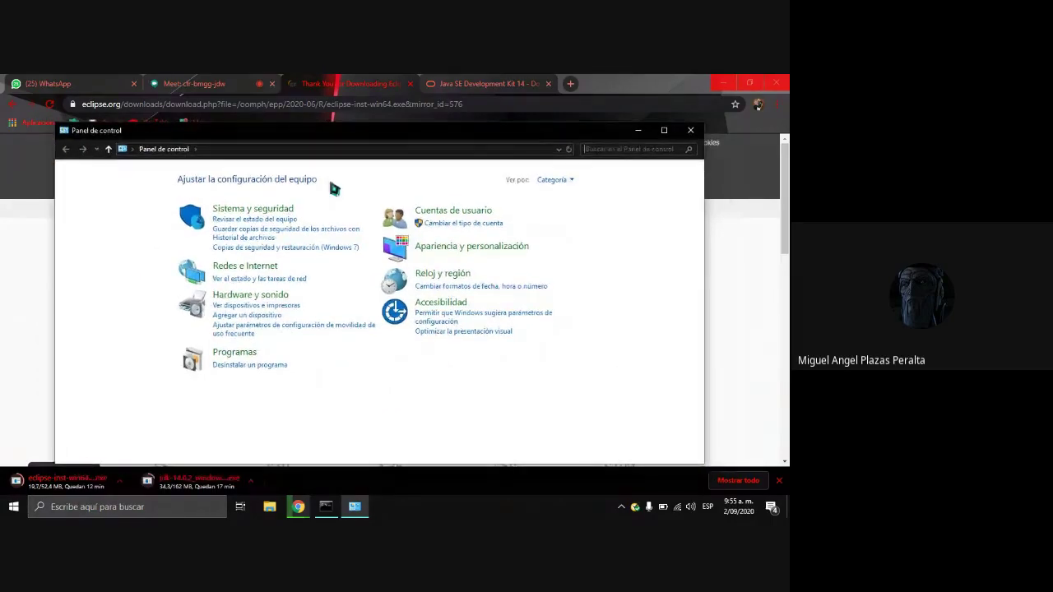
{"action": "left_click", "coordinate": [277, 212]}
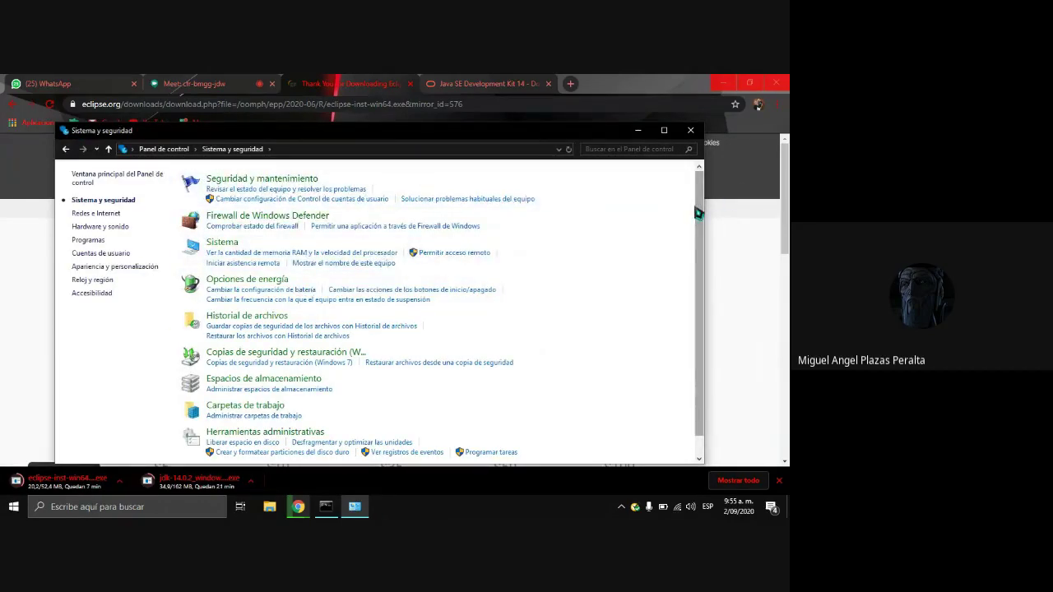
Step: Open the Variables de entorno dialog from the advanced system settings of the Sistema page
{"action": "scroll", "coordinate": [696, 213], "scroll_direction": "down", "scroll_amount": 1}
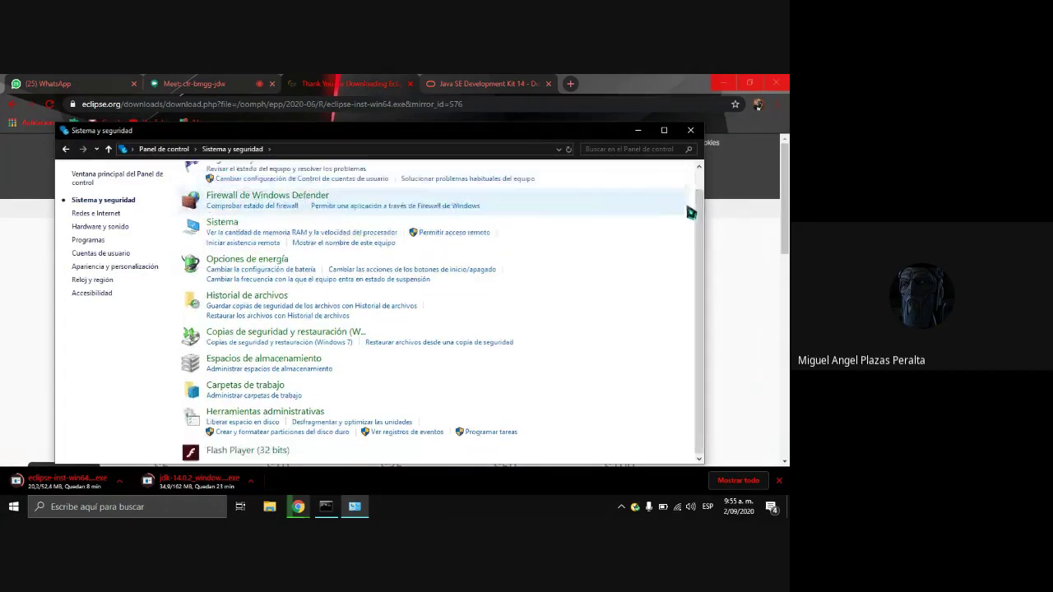
{"action": "left_click", "coordinate": [218, 224]}
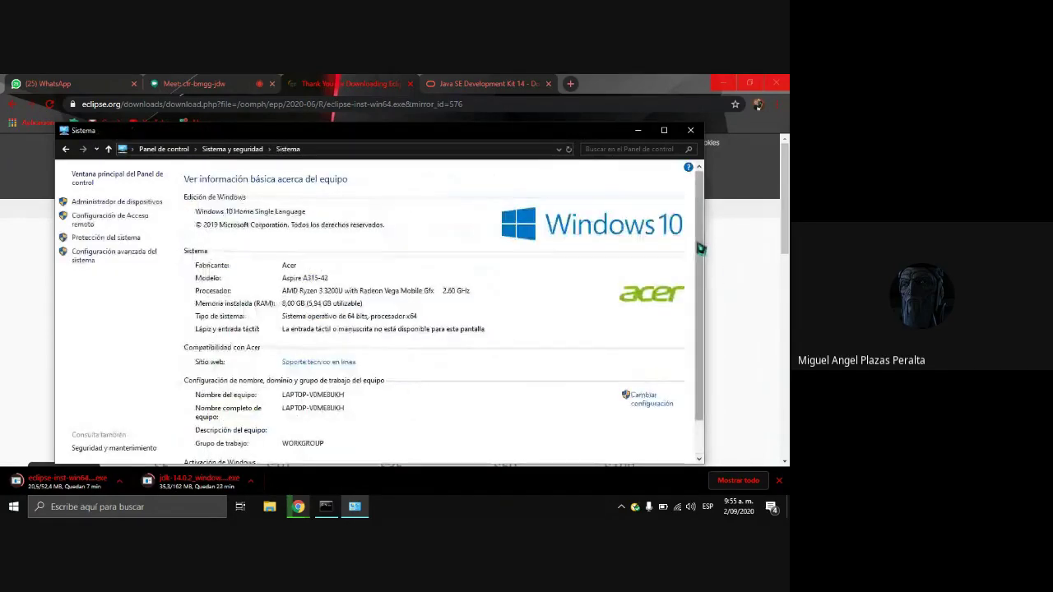
{"action": "left_click_drag", "start_coordinate": [700, 249], "coordinate": [698, 283]}
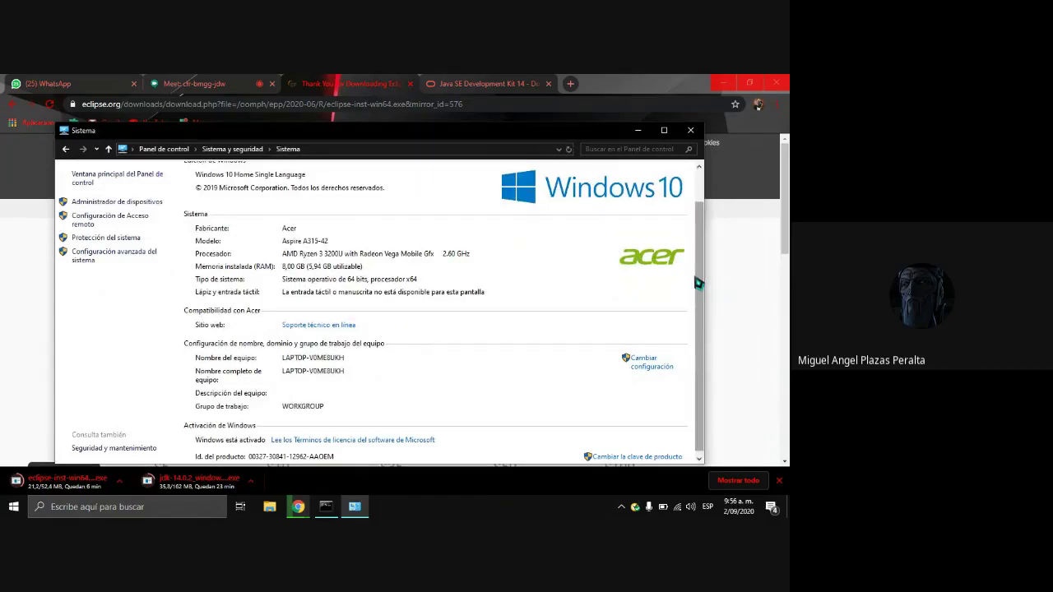
{"action": "left_click", "coordinate": [129, 262]}
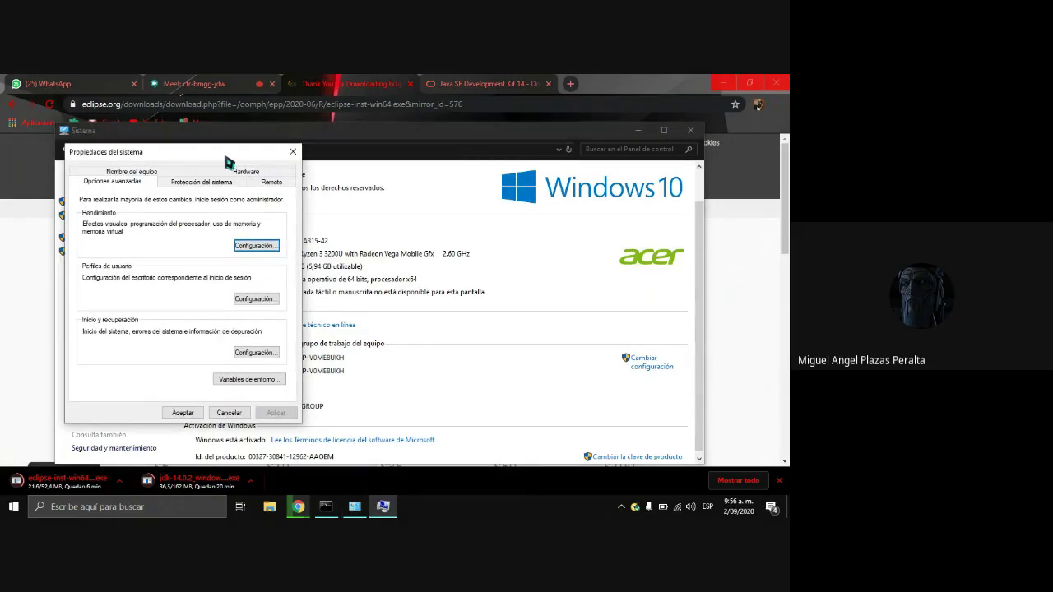
{"action": "left_click", "coordinate": [246, 379]}
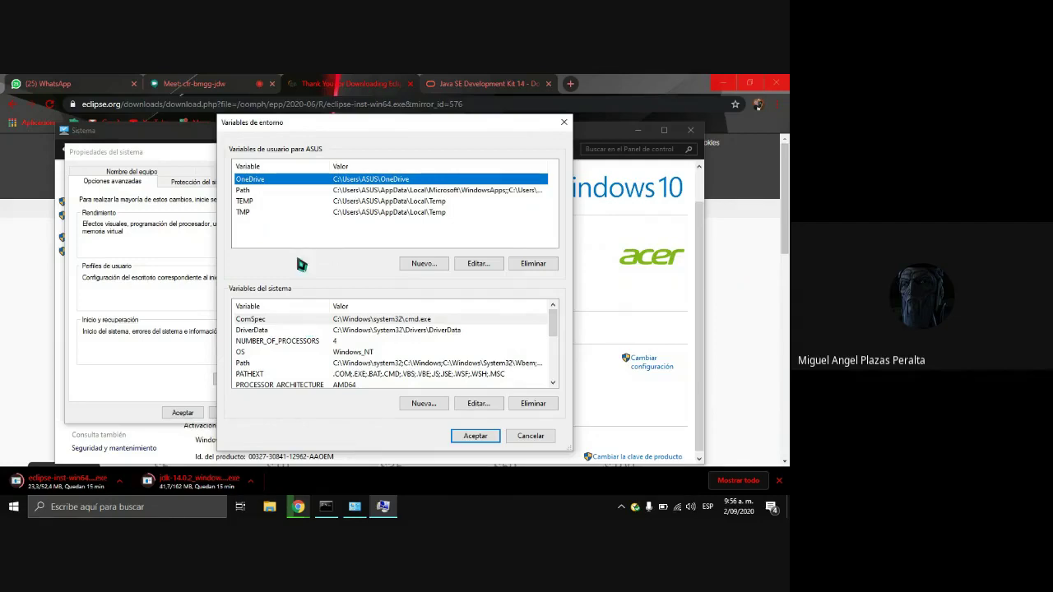
Step: Start a new system variable and name it JAVA_HOME
{"action": "left_click_drag", "start_coordinate": [554, 329], "coordinate": [548, 308]}
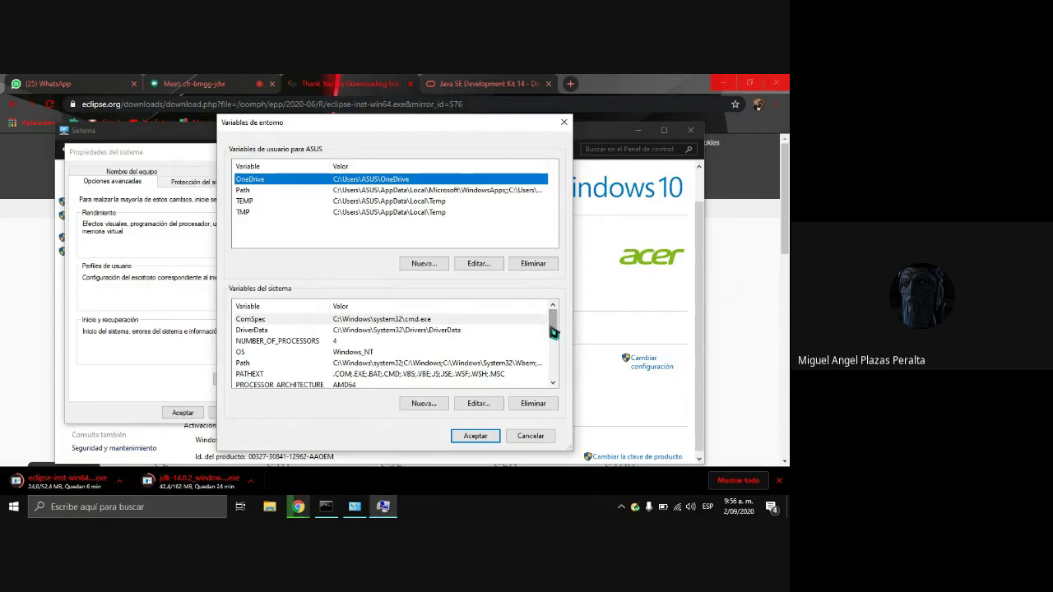
{"action": "mouse_move", "coordinate": [553, 333]}
{"action": "left_mouse_down"}
{"action": "mouse_move", "coordinate": [550, 372]}
{"action": "mouse_move", "coordinate": [555, 317]}
{"action": "left_mouse_up"}
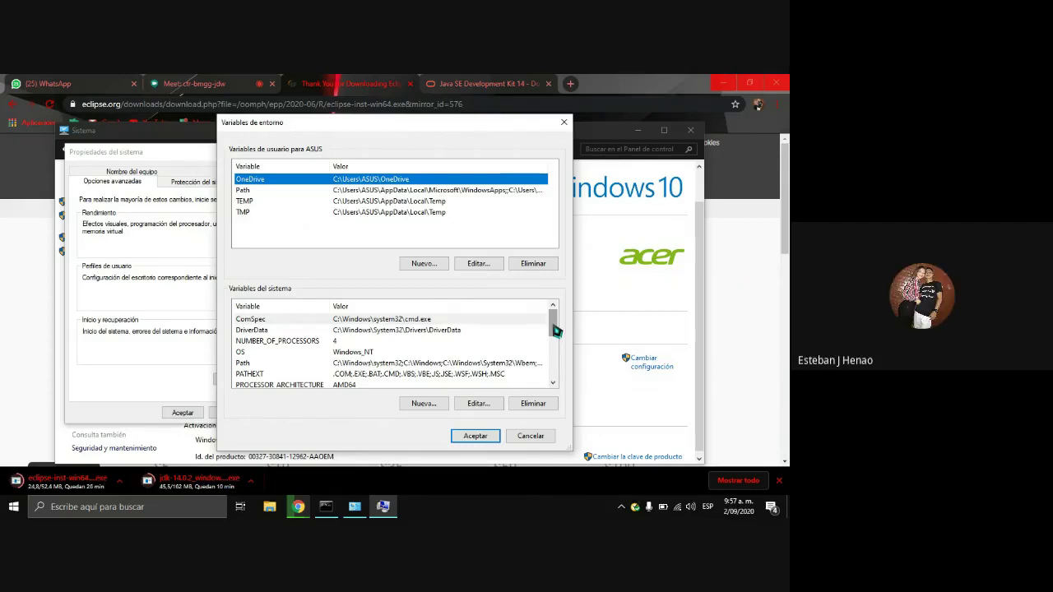
{"action": "scroll", "coordinate": [556, 330], "scroll_direction": "down", "scroll_amount": 1}
{"action": "scroll", "coordinate": [555, 329], "scroll_direction": "up", "scroll_amount": 1}
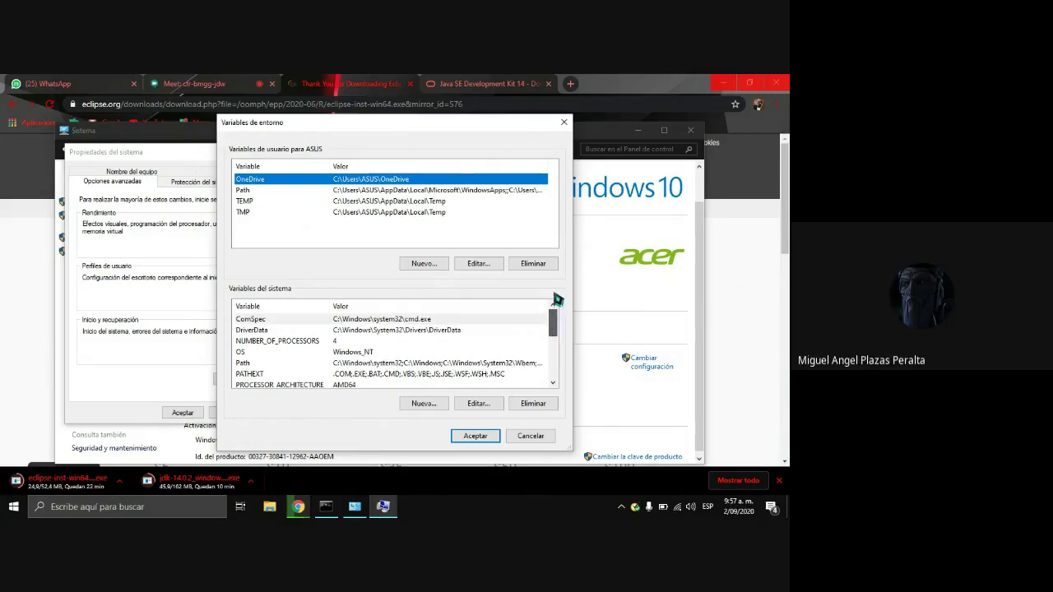
{"action": "left_click", "coordinate": [436, 405]}
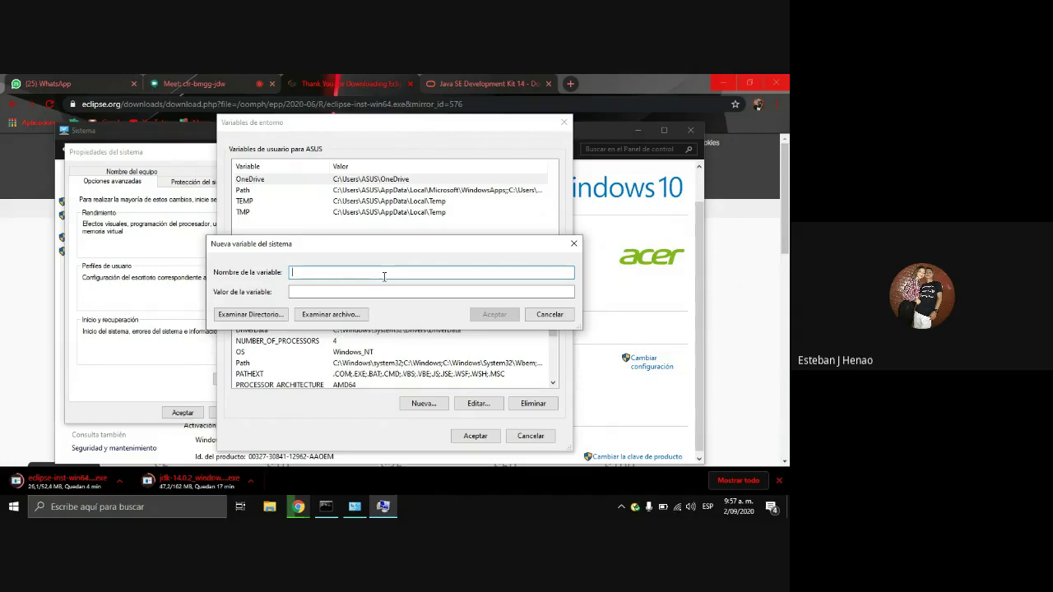
{"action": "left_click_drag", "start_coordinate": [427, 246], "coordinate": [446, 282]}
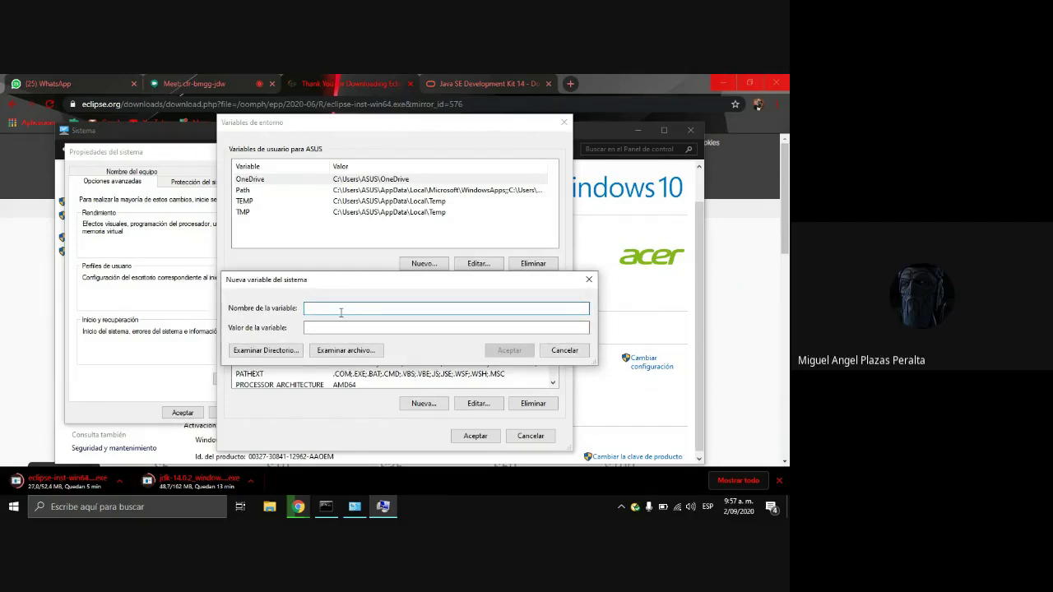
{"action": "key", "text": "Caps_Lock"}
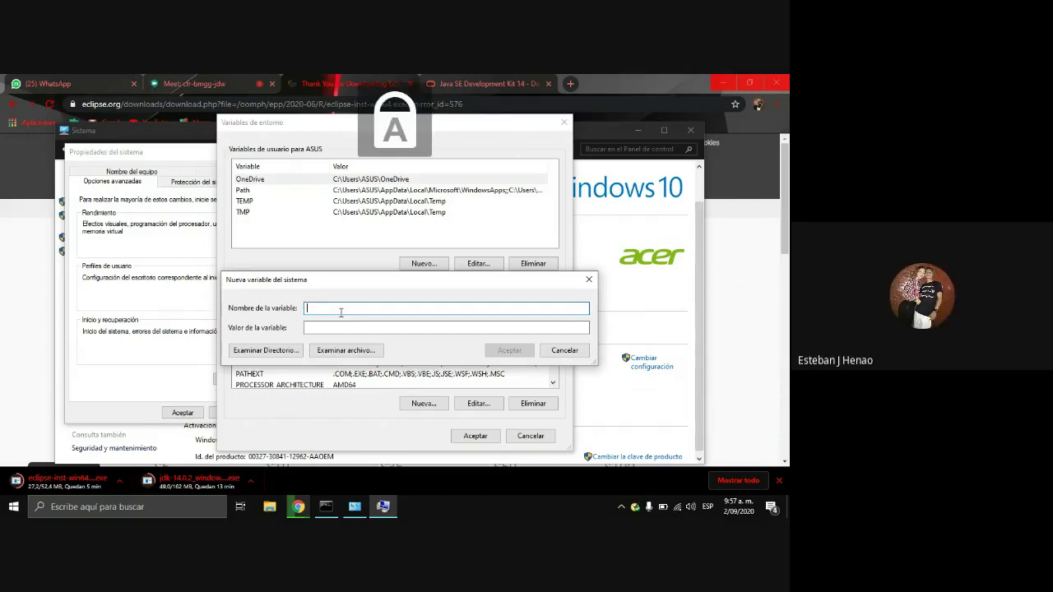
{"action": "type", "text": "JAVA"}
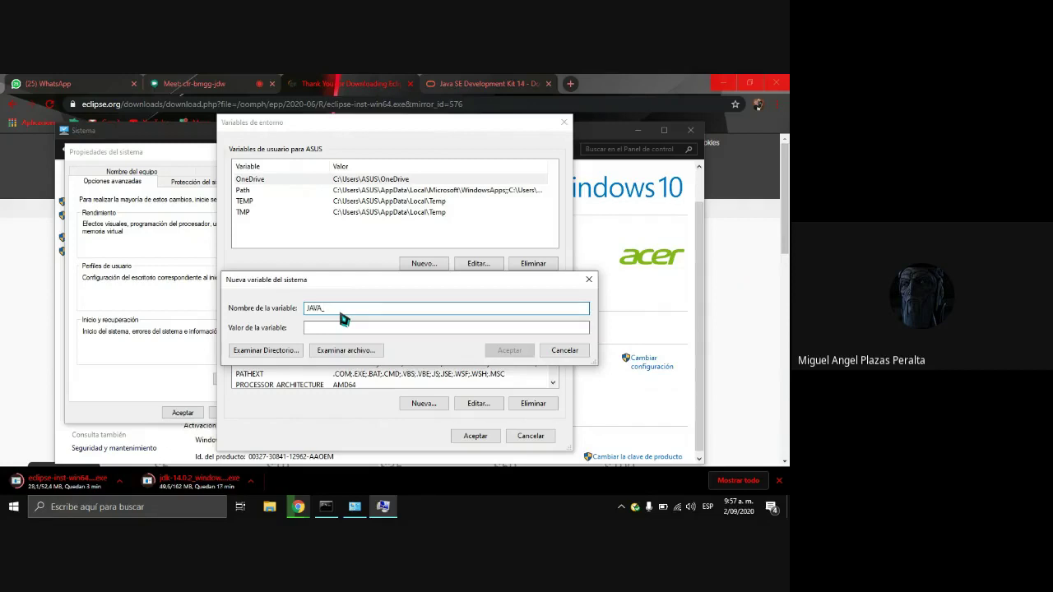
{"action": "type", "text": "_"}
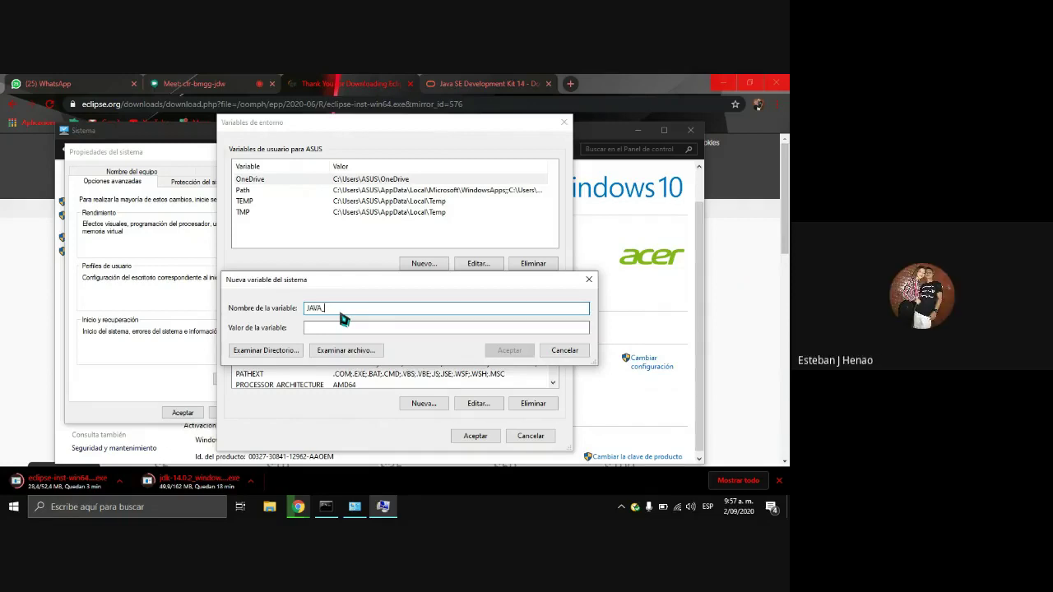
{"action": "type", "text": "J"}
{"action": "type", "text": "OME"}
{"action": "key", "text": "BackSpace"}
{"action": "key", "text": "BackSpace"}
{"action": "key", "text": "BackSpace"}
{"action": "key", "text": "BackSpace"}
{"action": "type", "text": "HOME"}
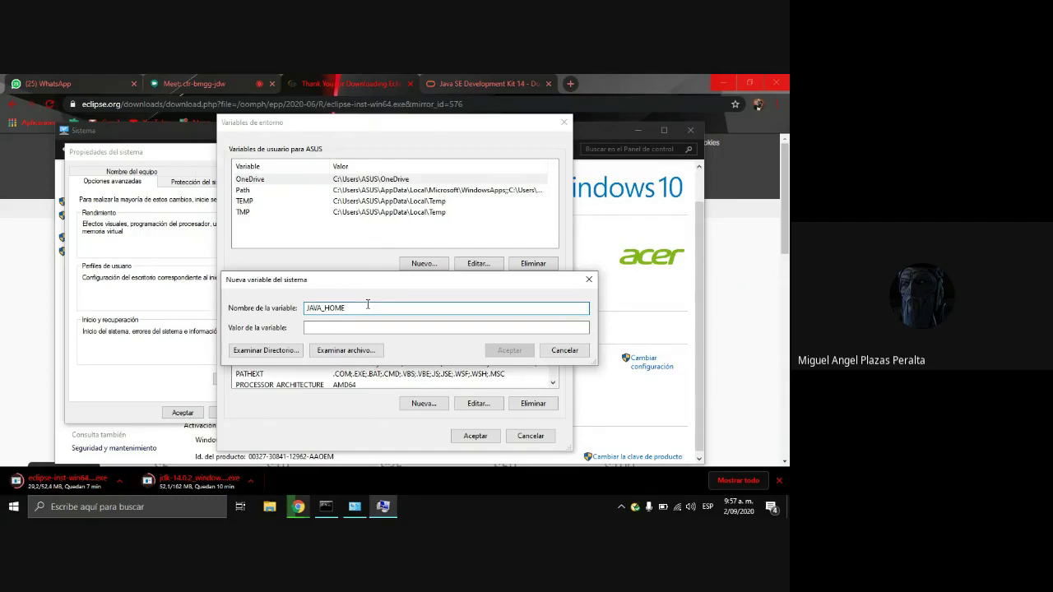
Step: Browse for the variable's directory value, expanding Este equipo, Acer (C:) and Archivos de programa in the folder tree
{"action": "left_click", "coordinate": [339, 328]}
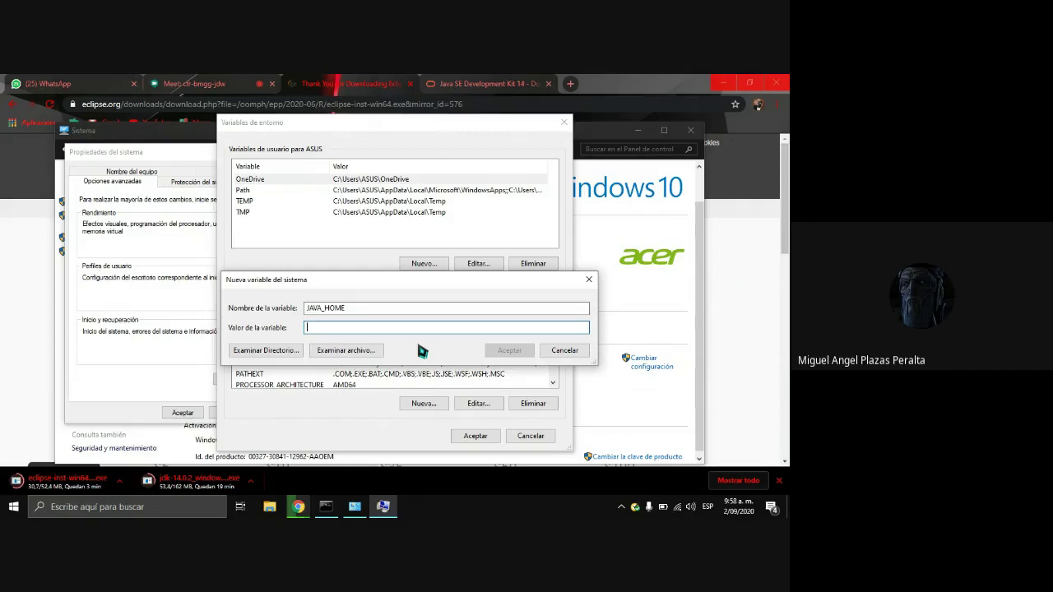
{"action": "left_click", "coordinate": [265, 353]}
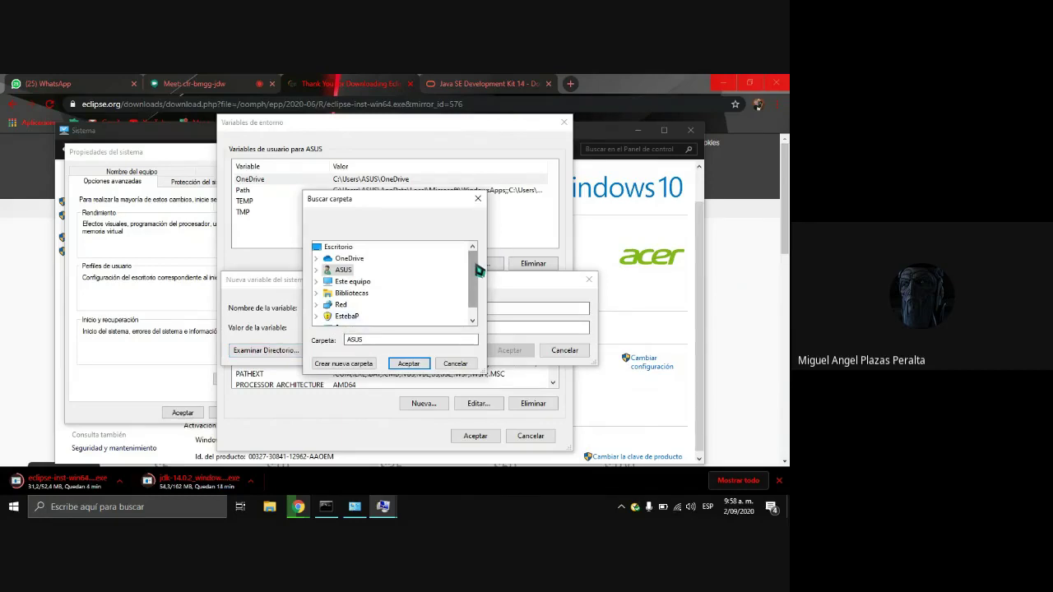
{"action": "double_click", "coordinate": [353, 282]}
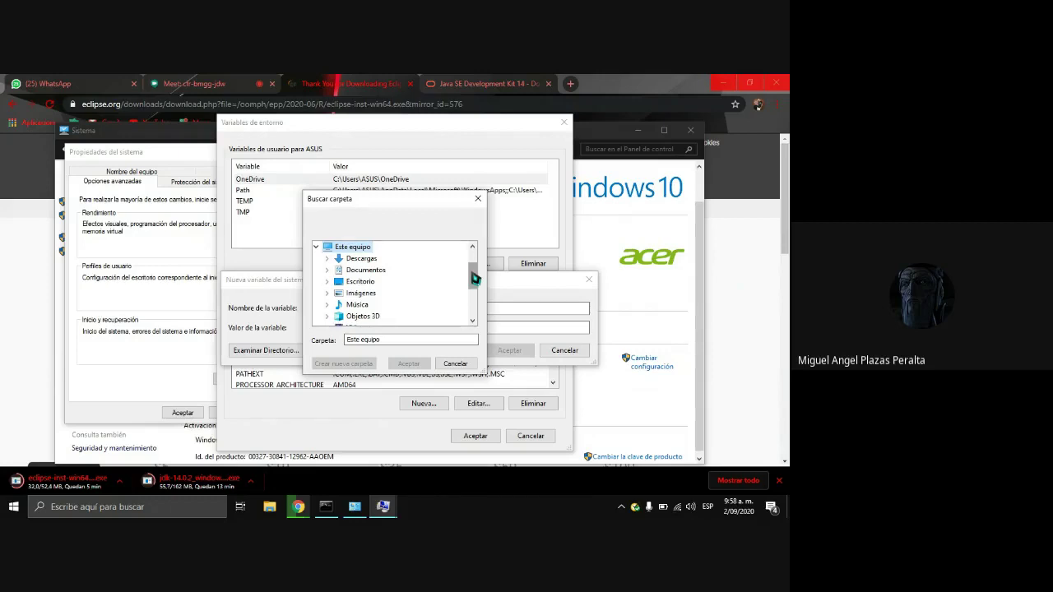
{"action": "left_click_drag", "start_coordinate": [475, 280], "coordinate": [472, 306]}
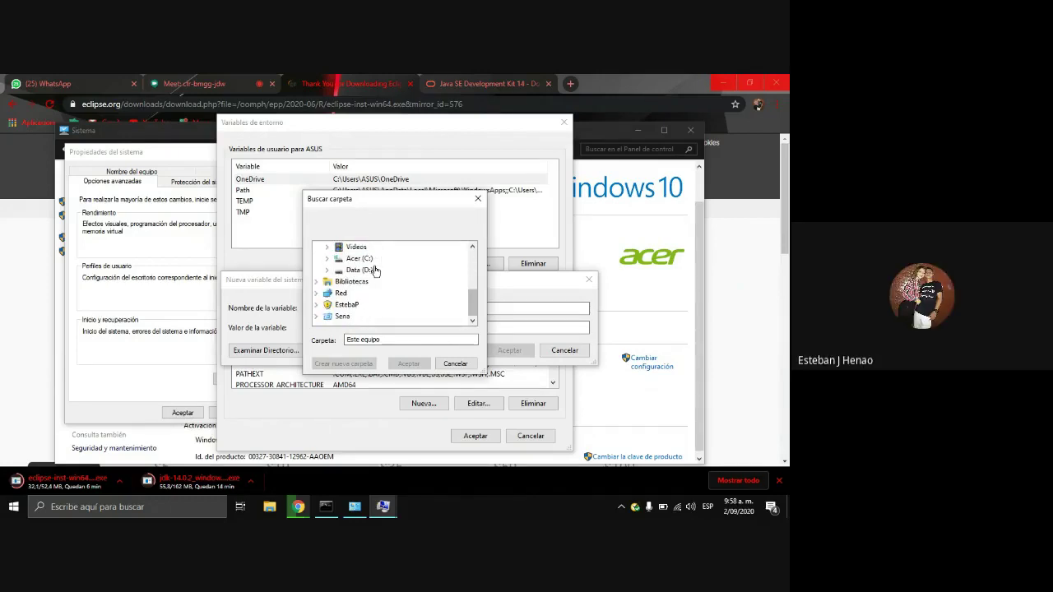
{"action": "double_click", "coordinate": [359, 258]}
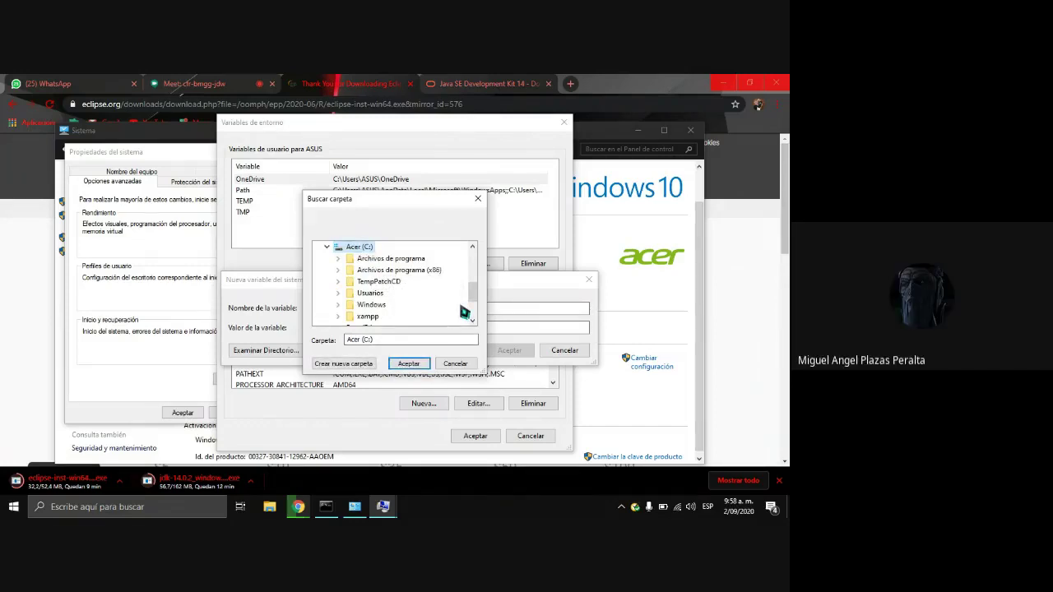
{"action": "double_click", "coordinate": [399, 259]}
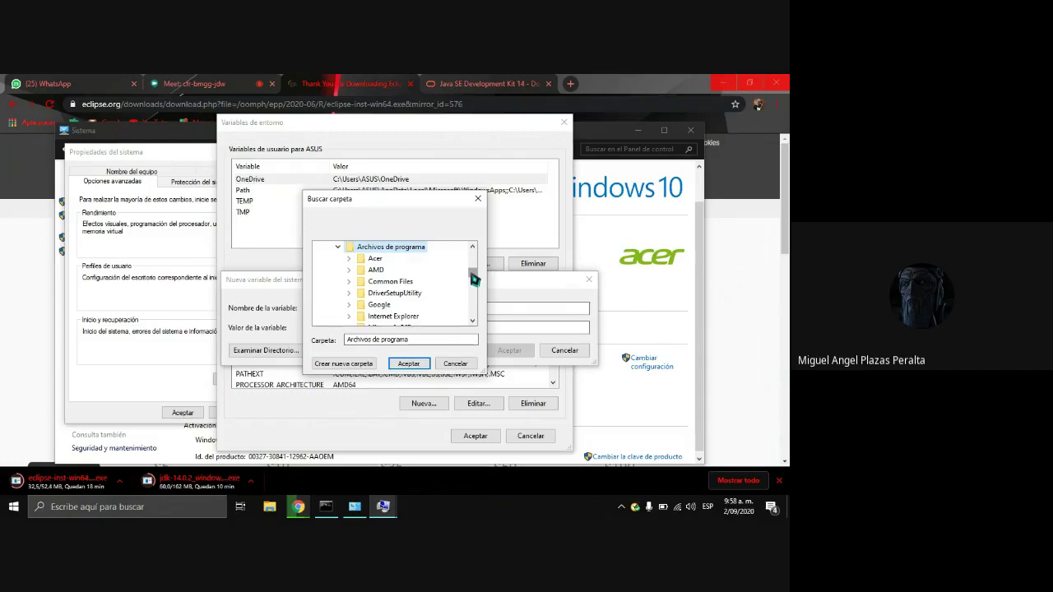
{"action": "mouse_move", "coordinate": [473, 279]}
{"action": "left_mouse_down"}
{"action": "mouse_move", "coordinate": [474, 305]}
{"action": "mouse_move", "coordinate": [475, 277]}
{"action": "left_mouse_up"}
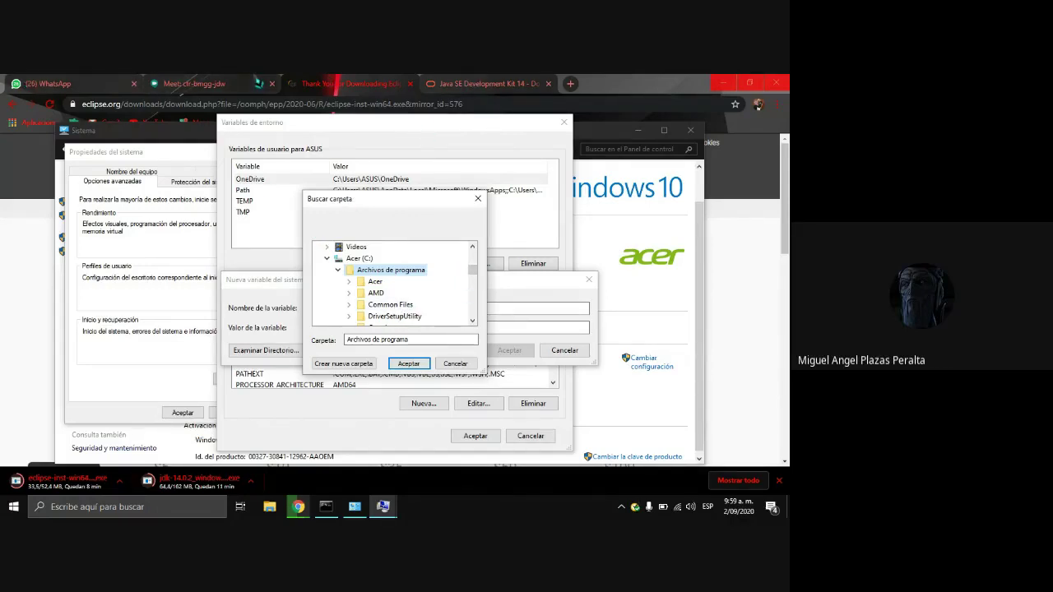
Step: Check the Google Meet call in Chrome, then shrink and minimize the browser window to return to the folder browser
{"action": "left_click", "coordinate": [258, 83]}
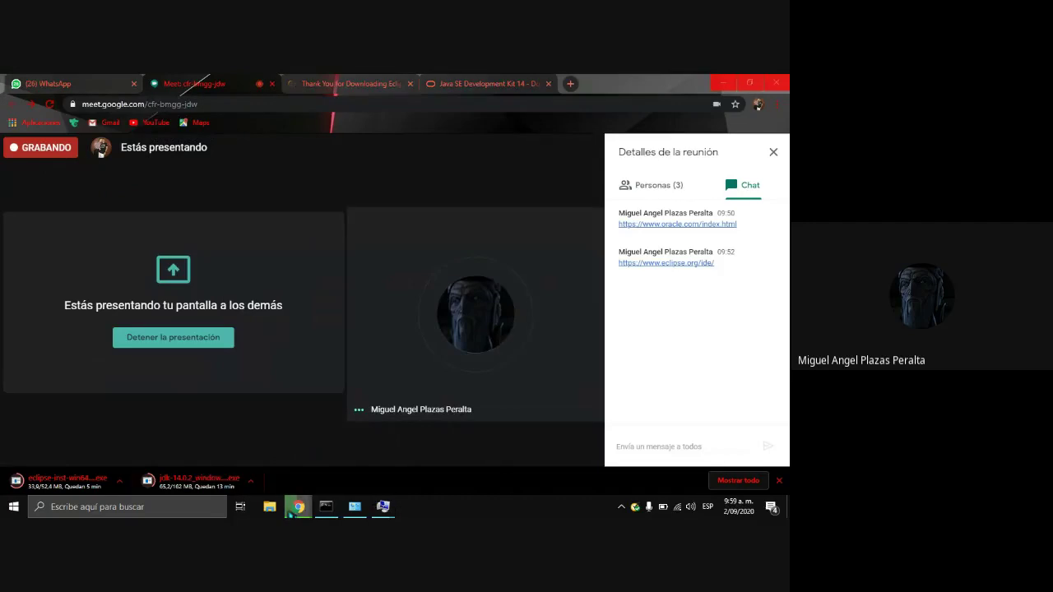
{"action": "mouse_move", "coordinate": [391, 512]}
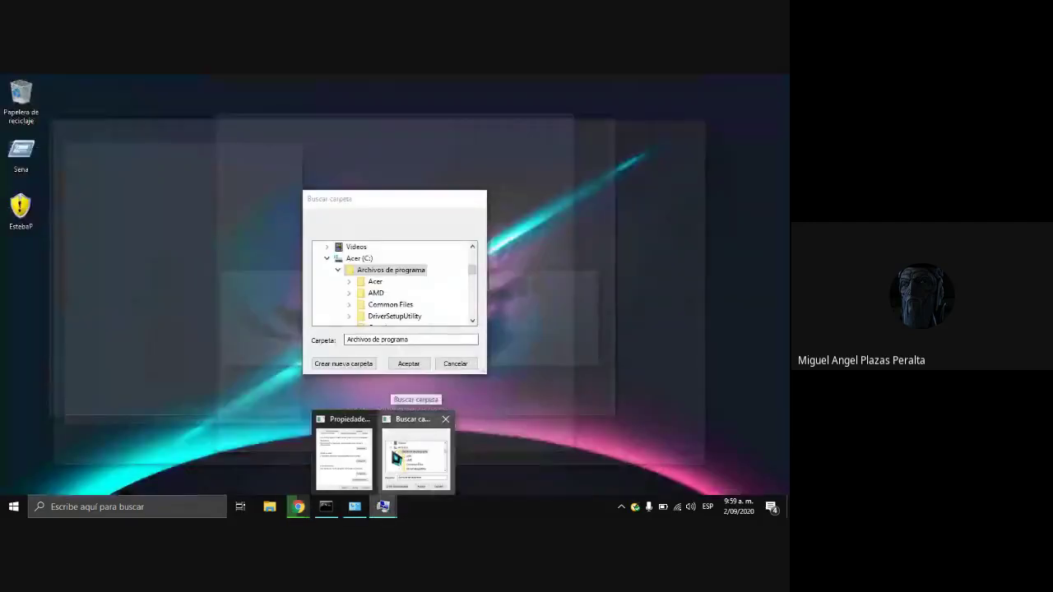
{"action": "left_click", "coordinate": [412, 452]}
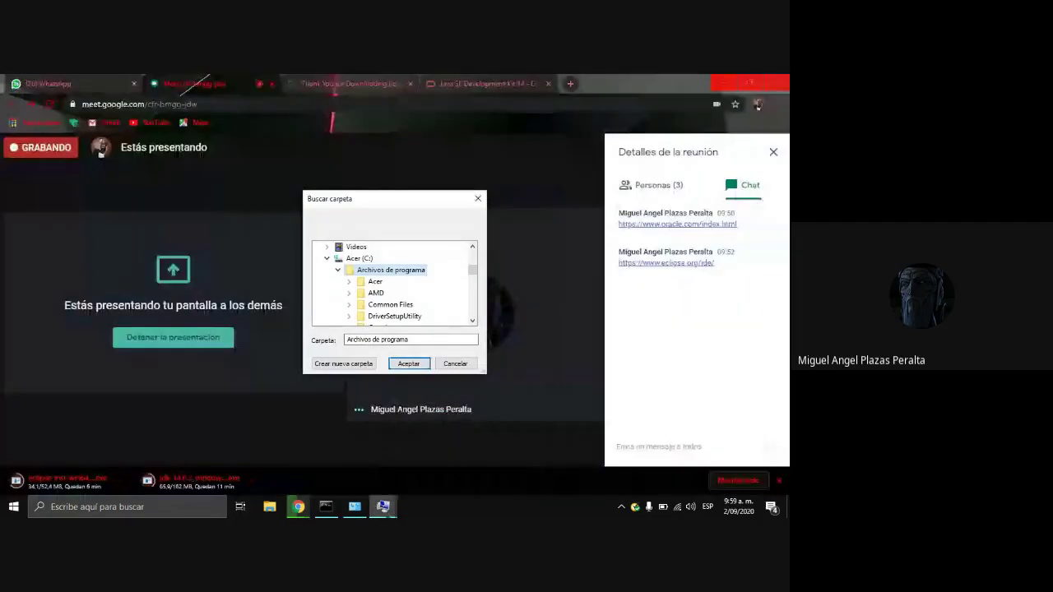
{"action": "left_click", "coordinate": [744, 83]}
{"action": "left_click", "coordinate": [748, 83]}
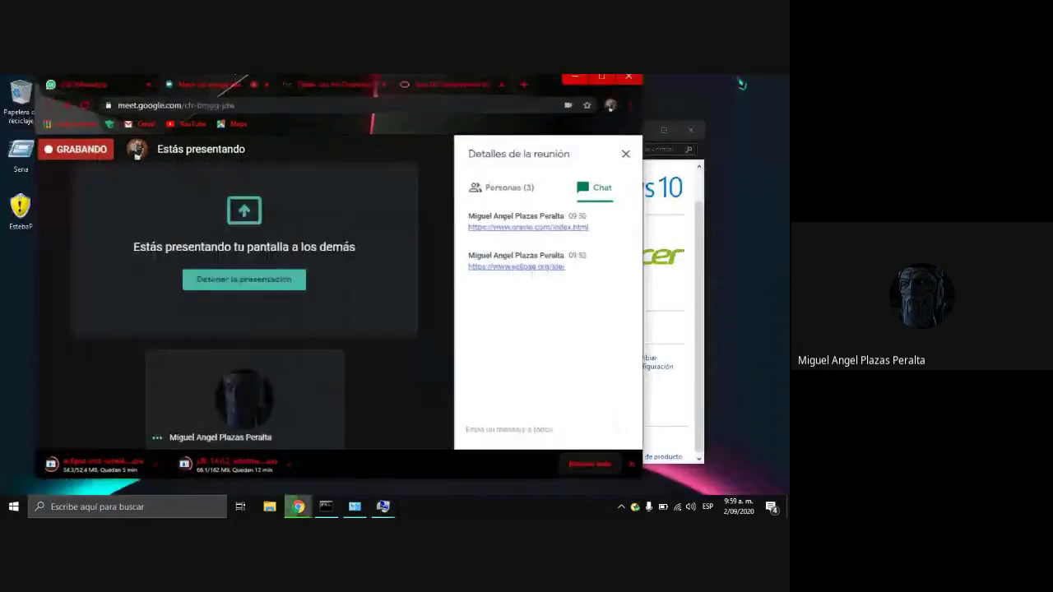
{"action": "left_click", "coordinate": [574, 77]}
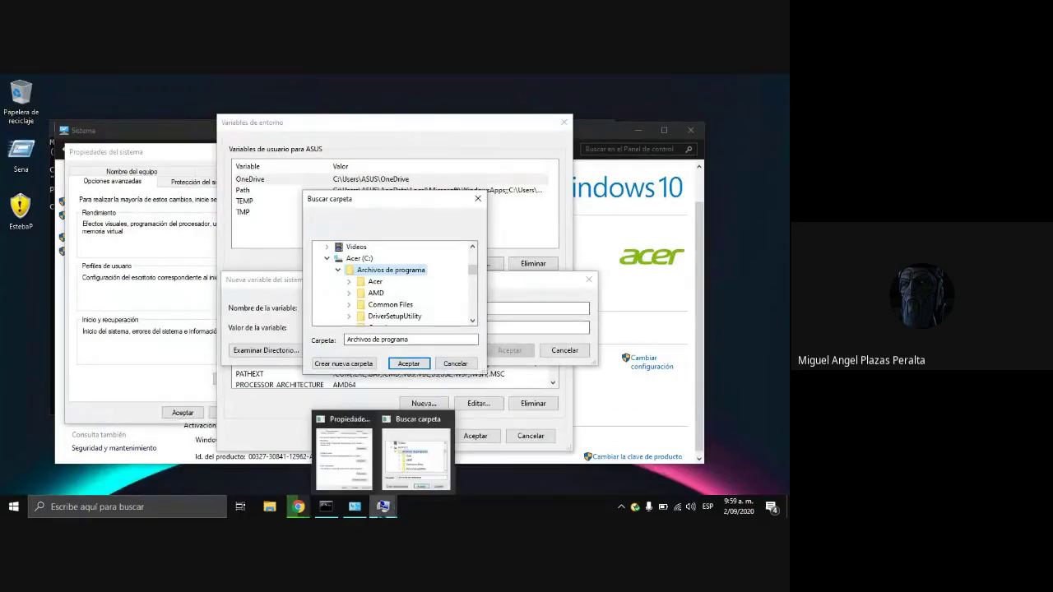
Step: Bring the minimized Google Meet window back in front of the environment variable dialogs
{"action": "mouse_move", "coordinate": [320, 510]}
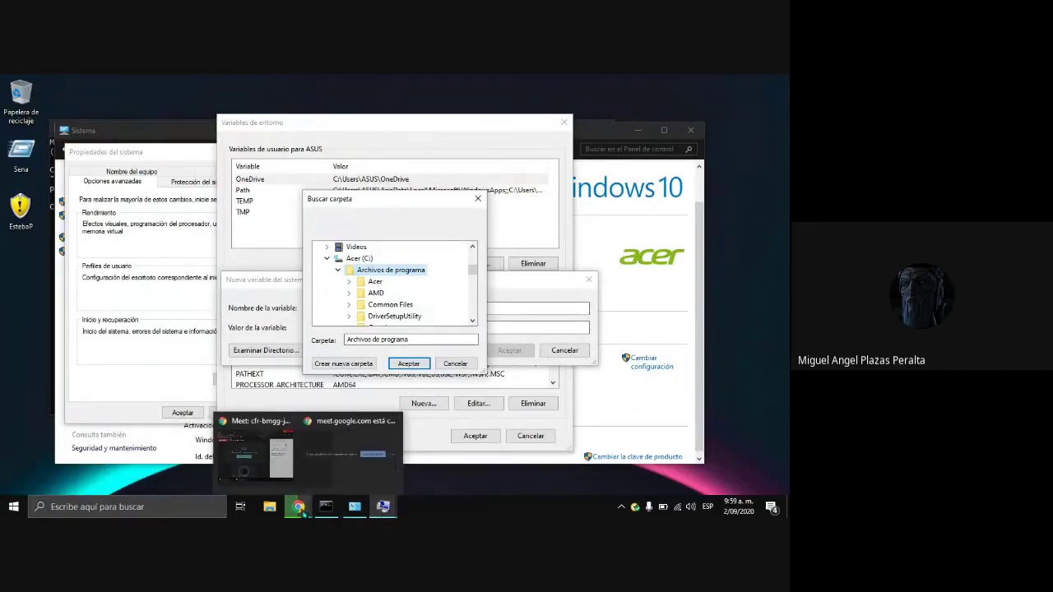
{"action": "mouse_move", "coordinate": [235, 453]}
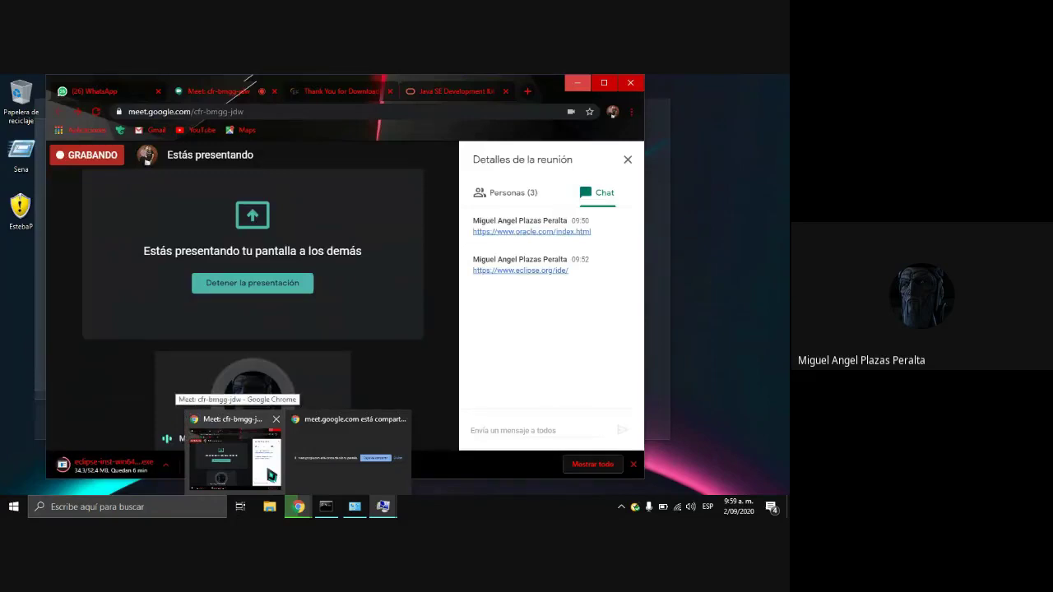
{"action": "left_click", "coordinate": [261, 474]}
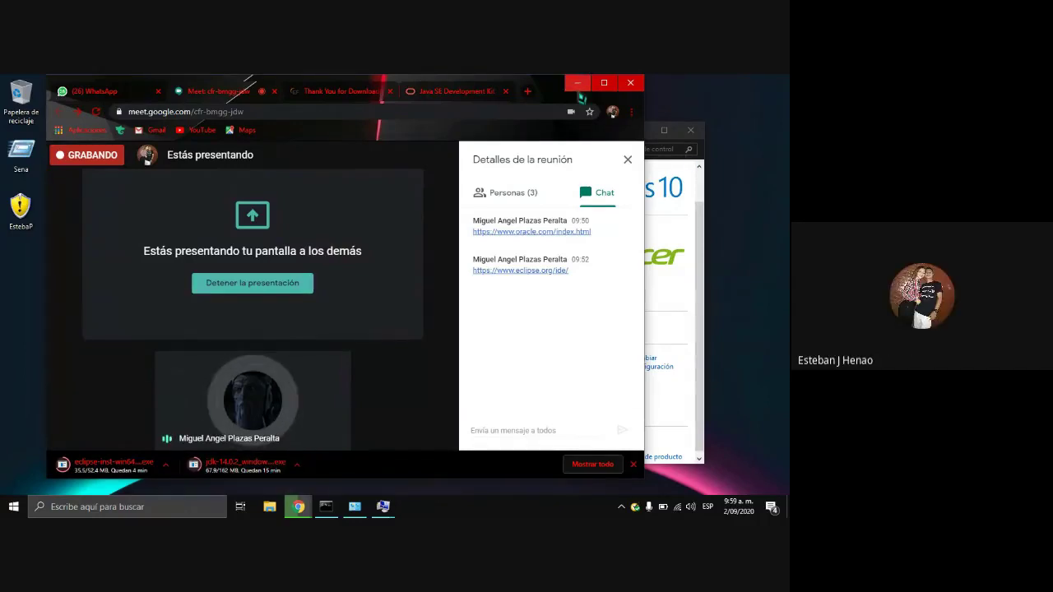
Step: Mute the microphone in the Google Meet call, check the folder browser behind Chrome, and return to the call
{"action": "mouse_move", "coordinate": [378, 271]}
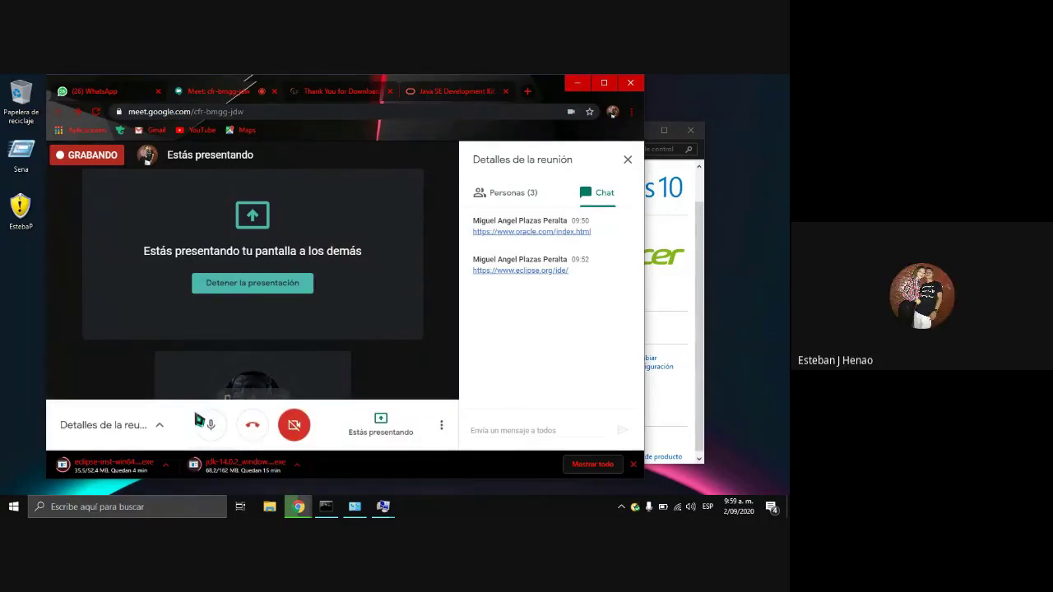
{"action": "left_click", "coordinate": [211, 426]}
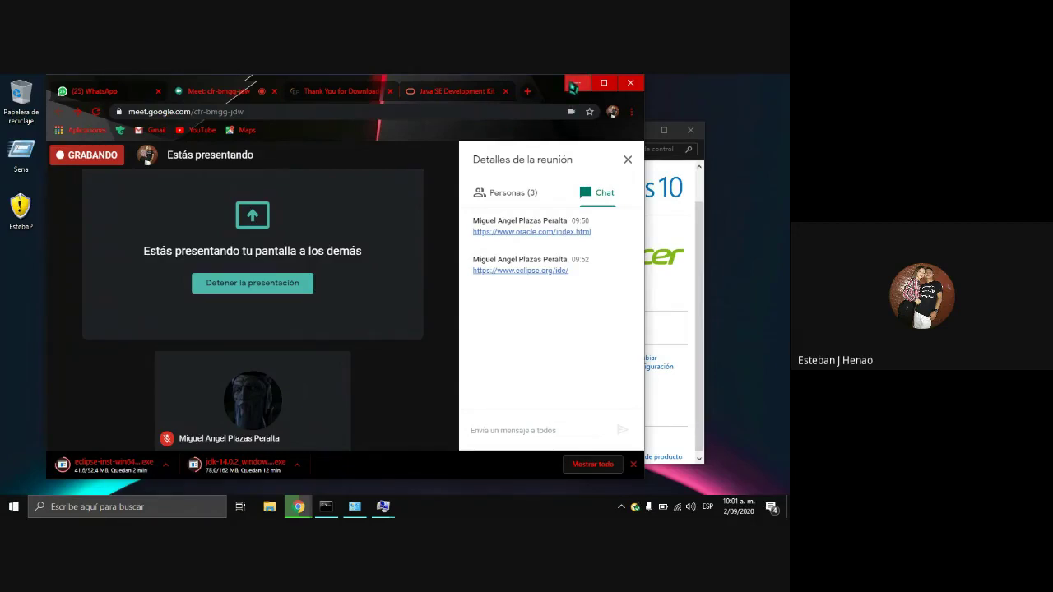
{"action": "left_click", "coordinate": [575, 85]}
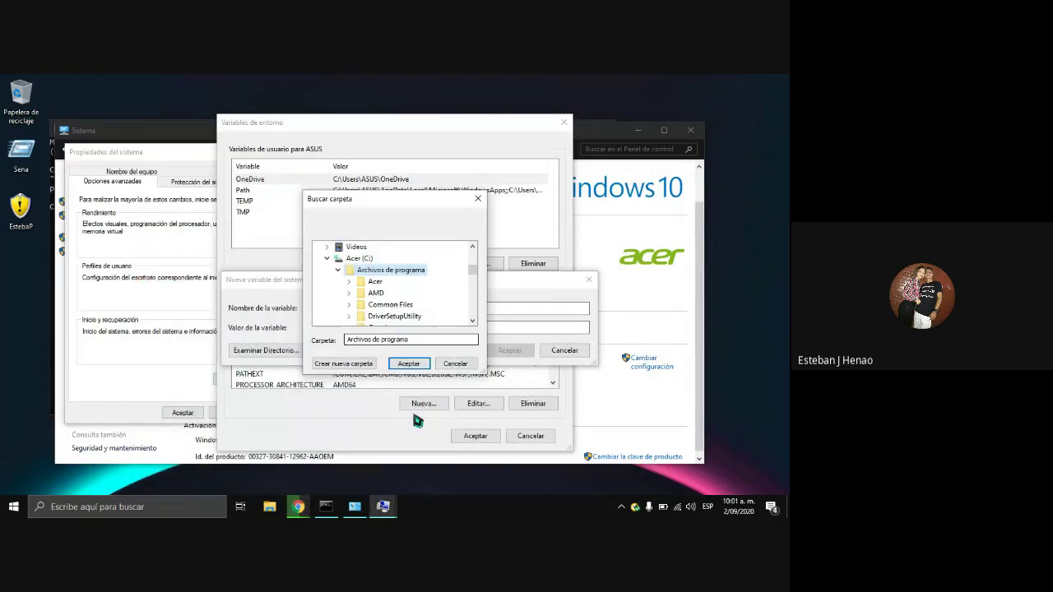
{"action": "key", "text": "alt+Tab"}
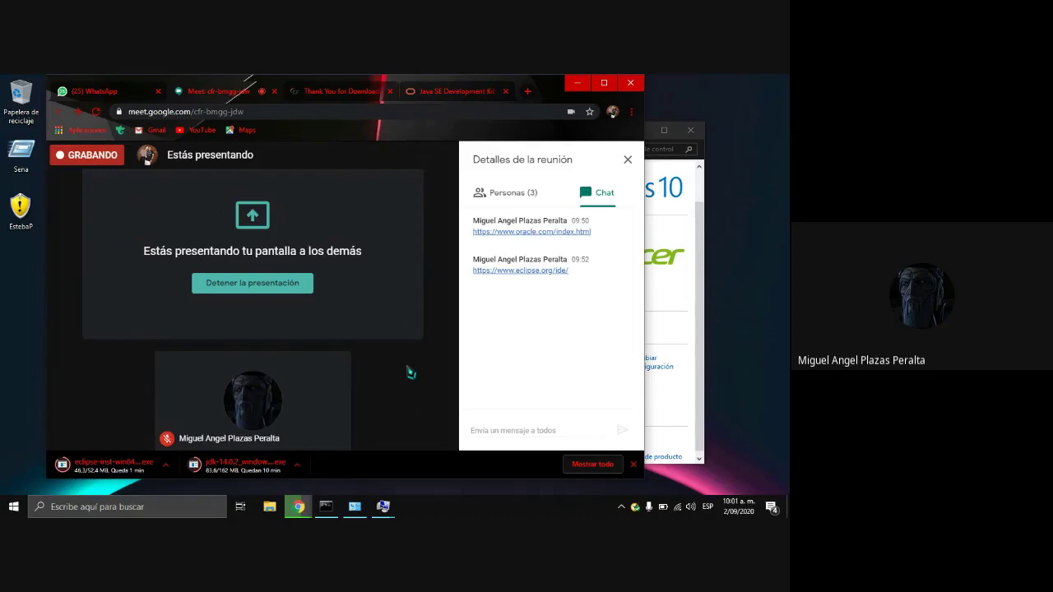
Step: Dismiss the Norton safety notices for the downloaded eclipse-inst-win64 and jdk-14.0.2 installers
{"action": "mouse_move", "coordinate": [329, 390]}
{"action": "mouse_move", "coordinate": [80, 439]}
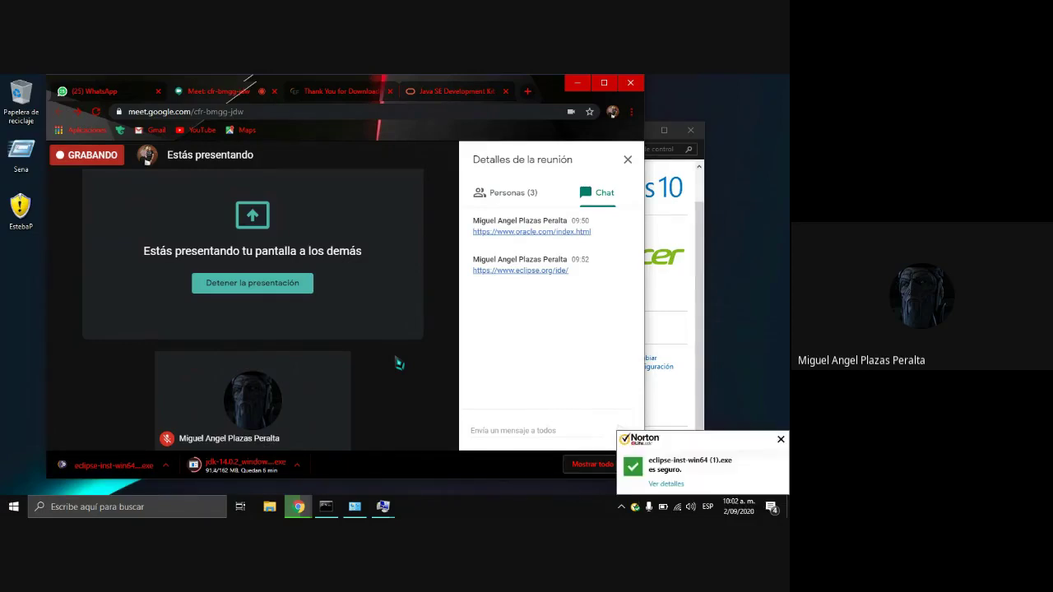
{"action": "left_click", "coordinate": [781, 439]}
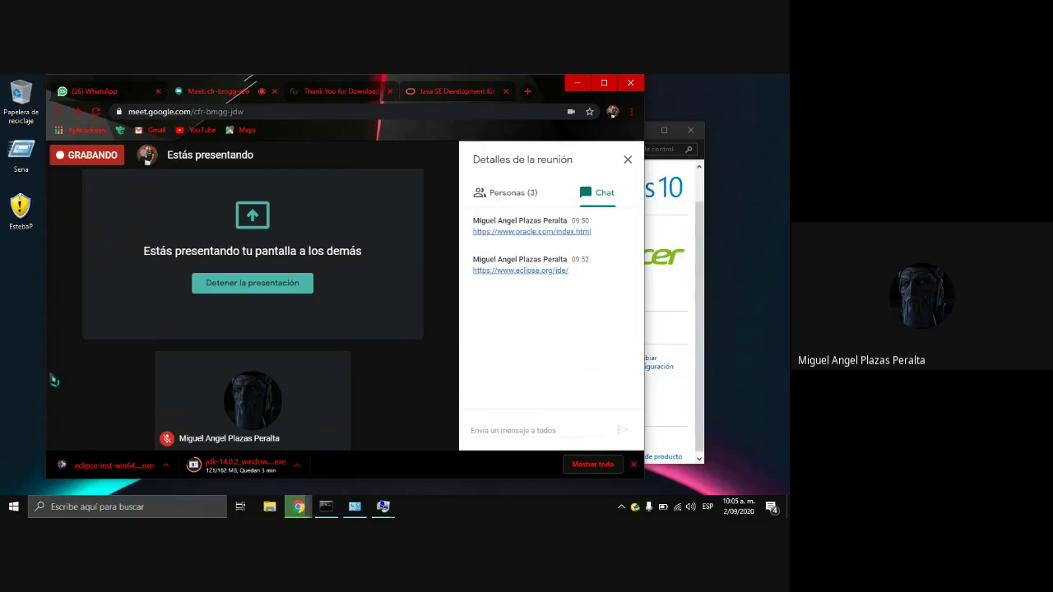
{"action": "mouse_move", "coordinate": [280, 405]}
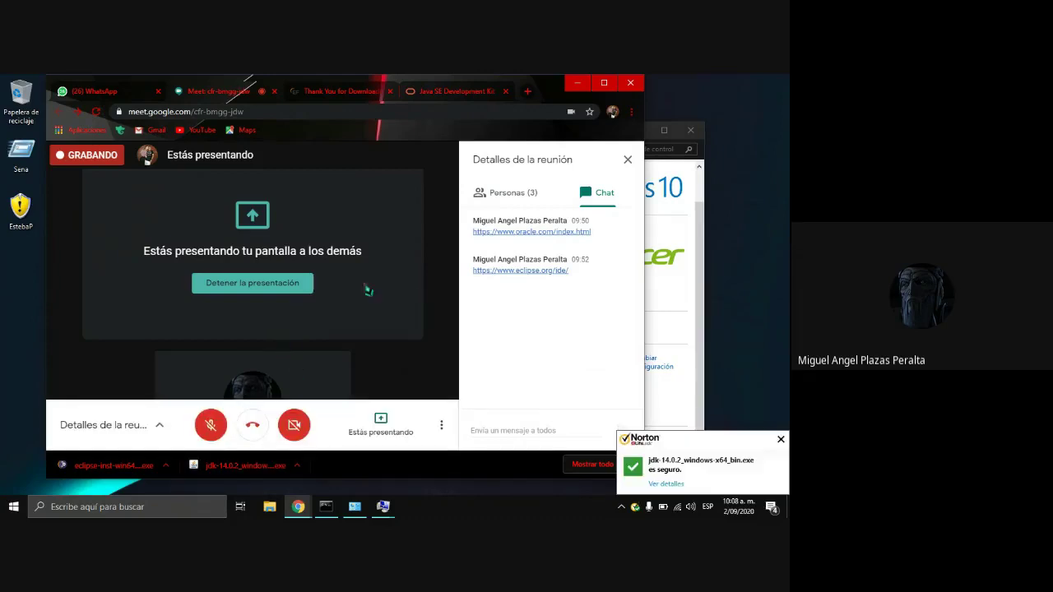
{"action": "left_click", "coordinate": [782, 441]}
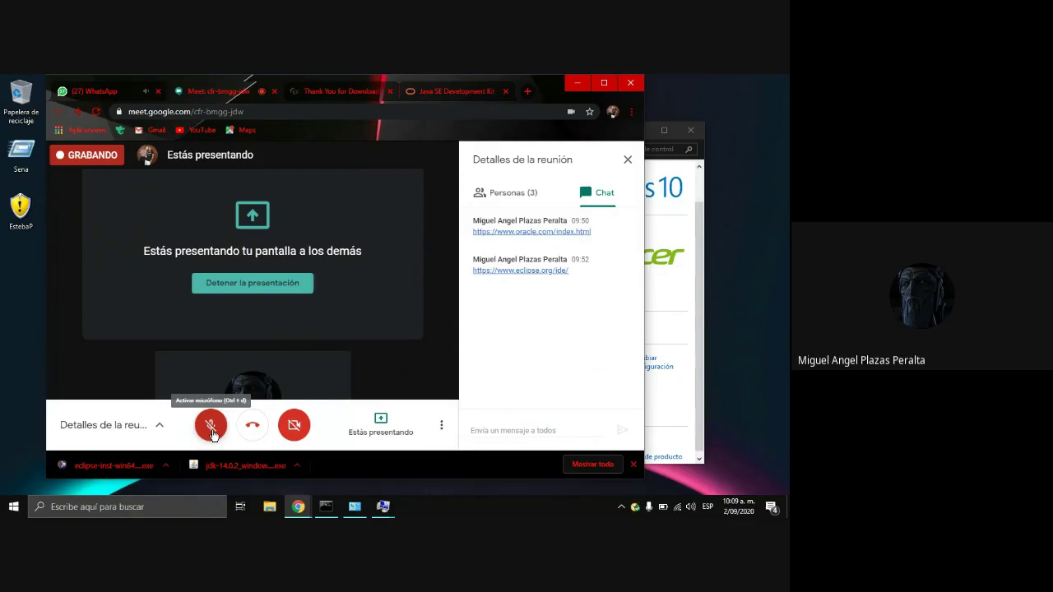
Step: Unmute the microphone briefly in the Google Meet call and mute it again
{"action": "left_click", "coordinate": [211, 426]}
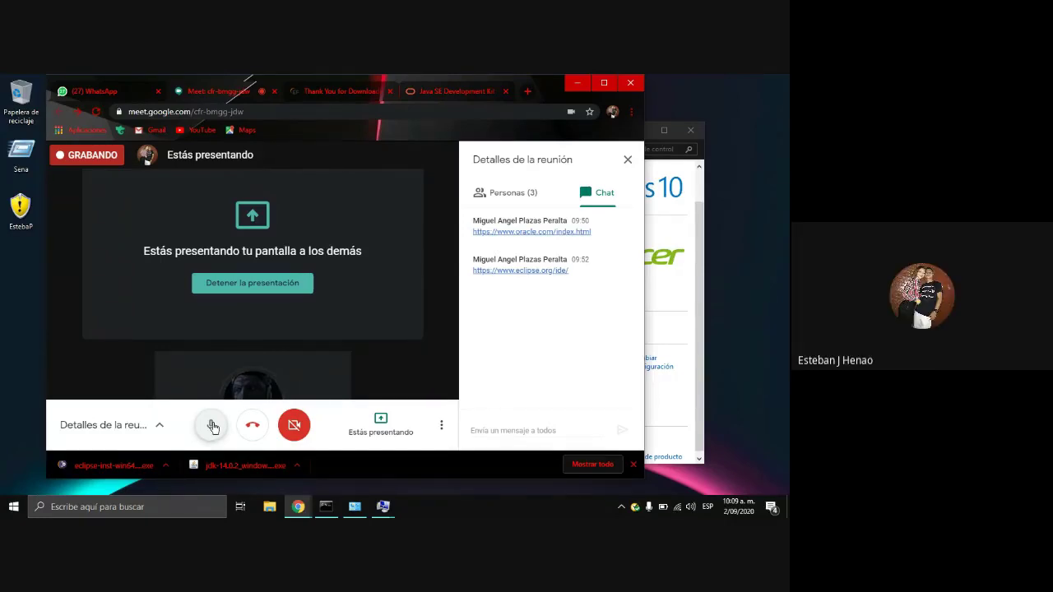
{"action": "left_click", "coordinate": [212, 427]}
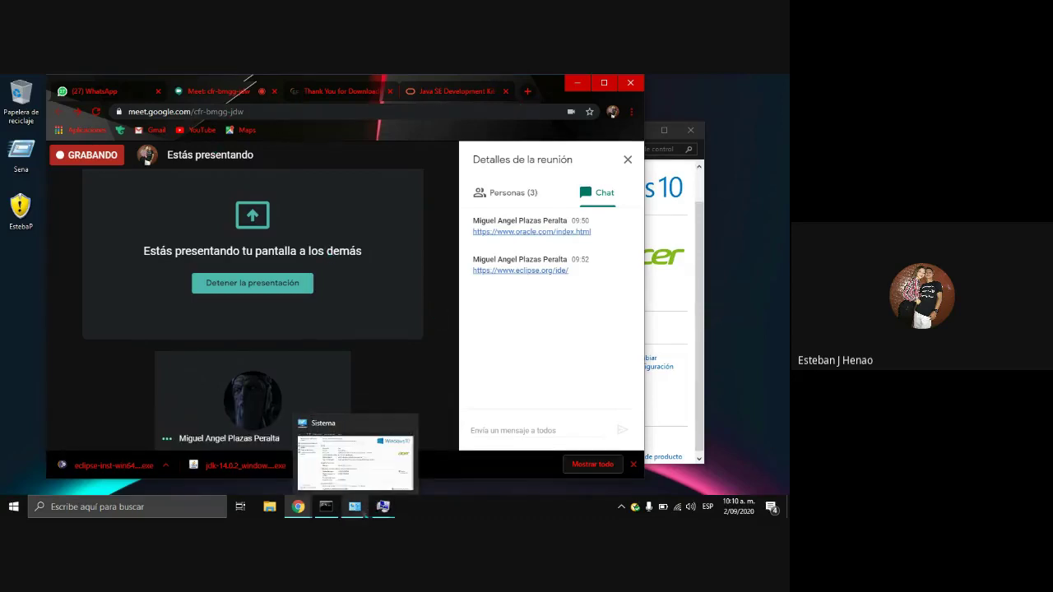
Step: Bring the Buscar carpeta dialog in front of the Meet window and view the tree around Archivos de programa
{"action": "mouse_move", "coordinate": [384, 507]}
{"action": "mouse_move", "coordinate": [451, 462]}
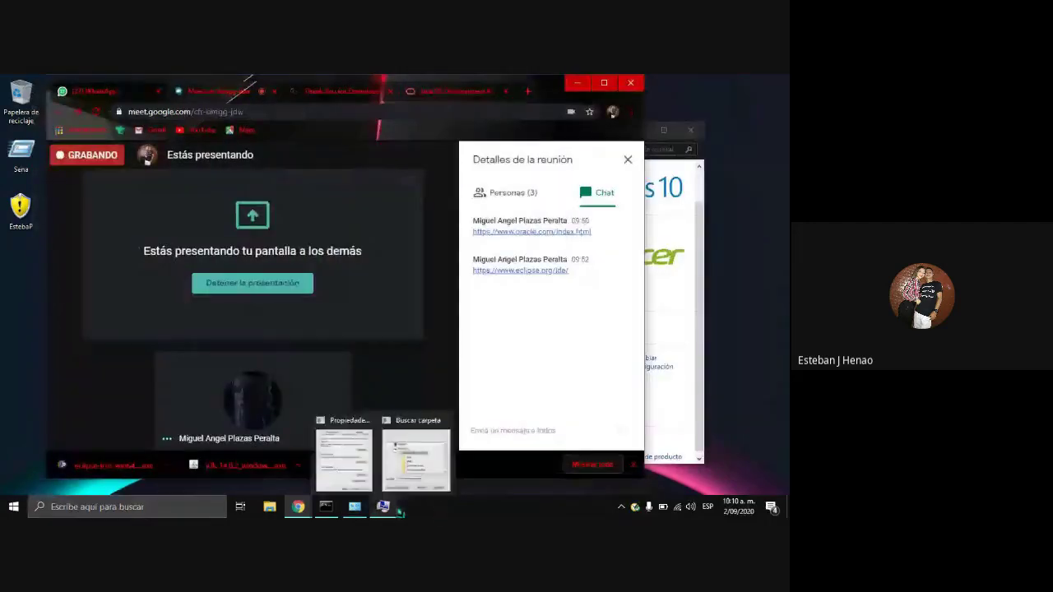
{"action": "left_click", "coordinate": [413, 477]}
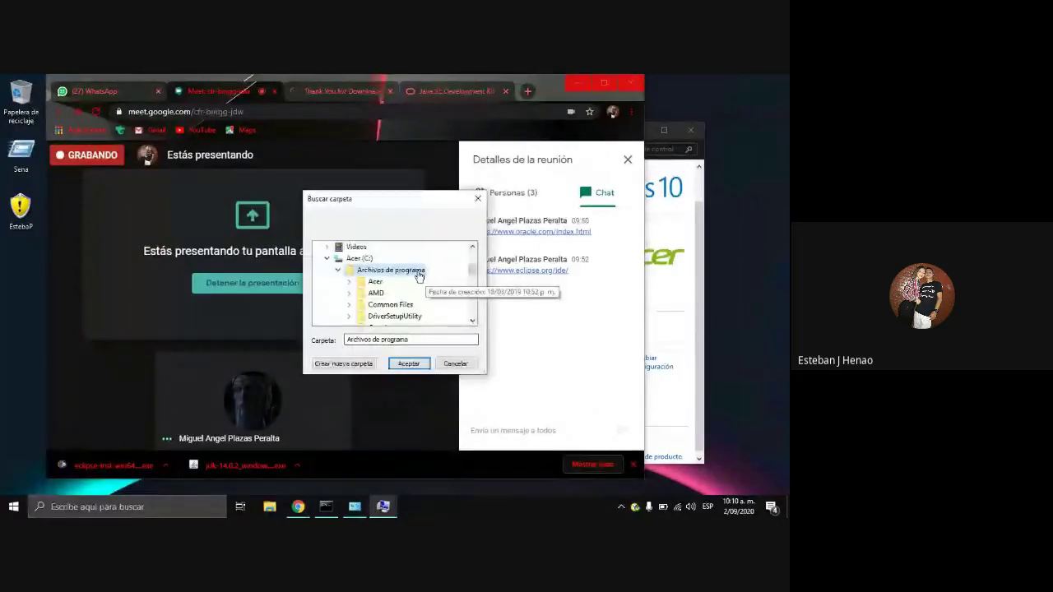
{"action": "mouse_move", "coordinate": [472, 272]}
{"action": "left_mouse_down"}
{"action": "mouse_move", "coordinate": [476, 306]}
{"action": "mouse_move", "coordinate": [475, 267]}
{"action": "left_mouse_up"}
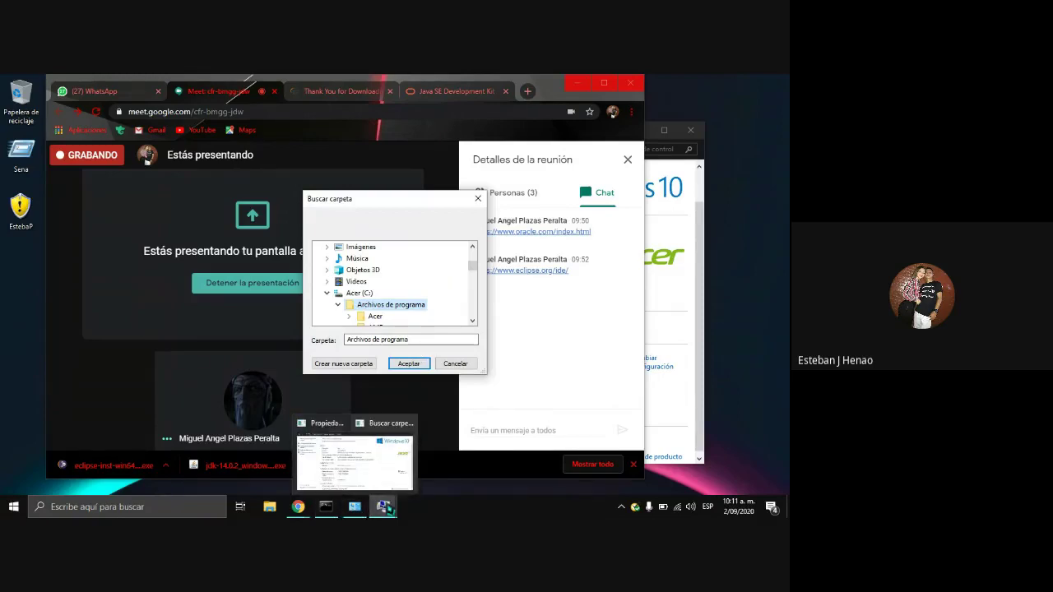
{"action": "mouse_move", "coordinate": [358, 470]}
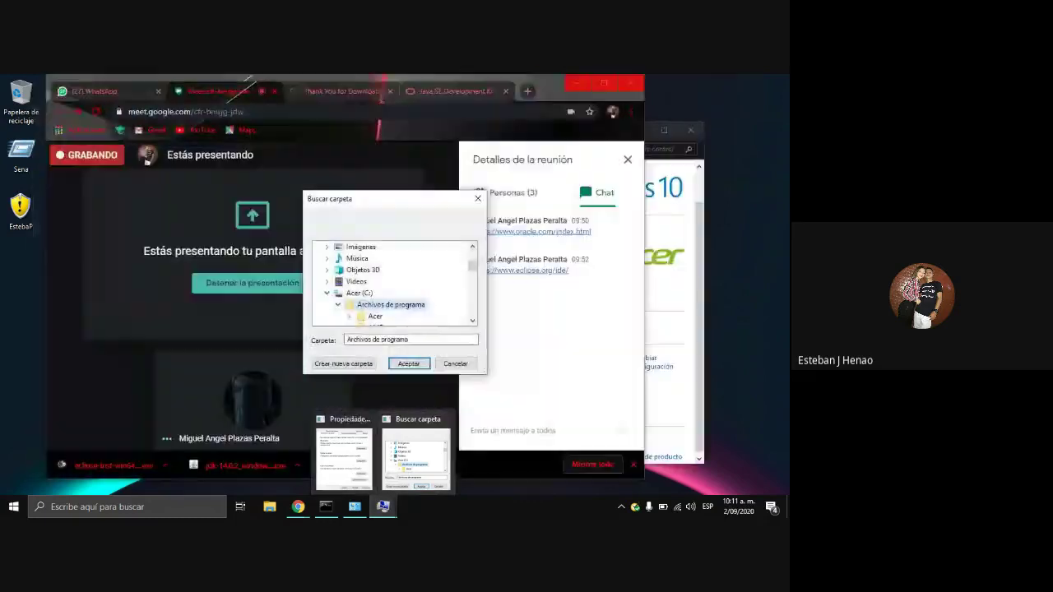
{"action": "left_click", "coordinate": [416, 457]}
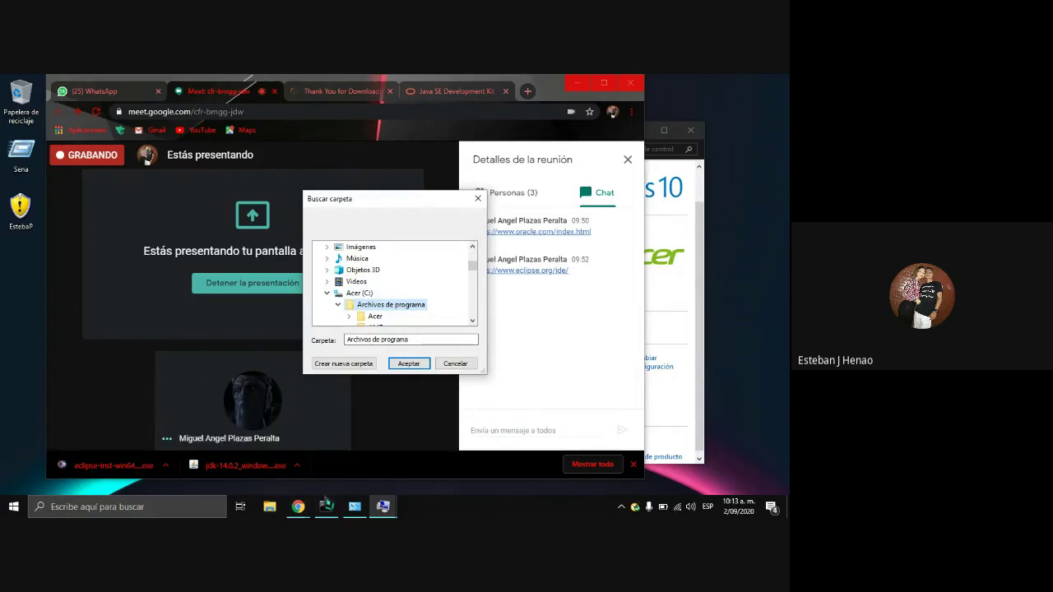
Step: Minimize the Chrome and Sistema windows, keeping the environment variable dialogs open on the desktop
{"action": "mouse_move", "coordinate": [303, 511]}
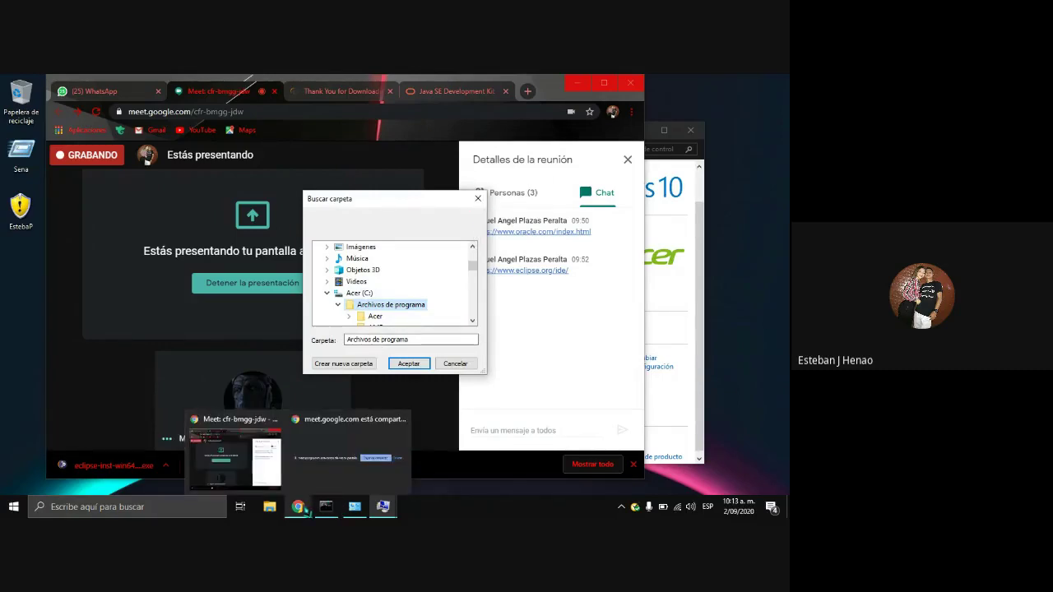
{"action": "left_click", "coordinate": [539, 404]}
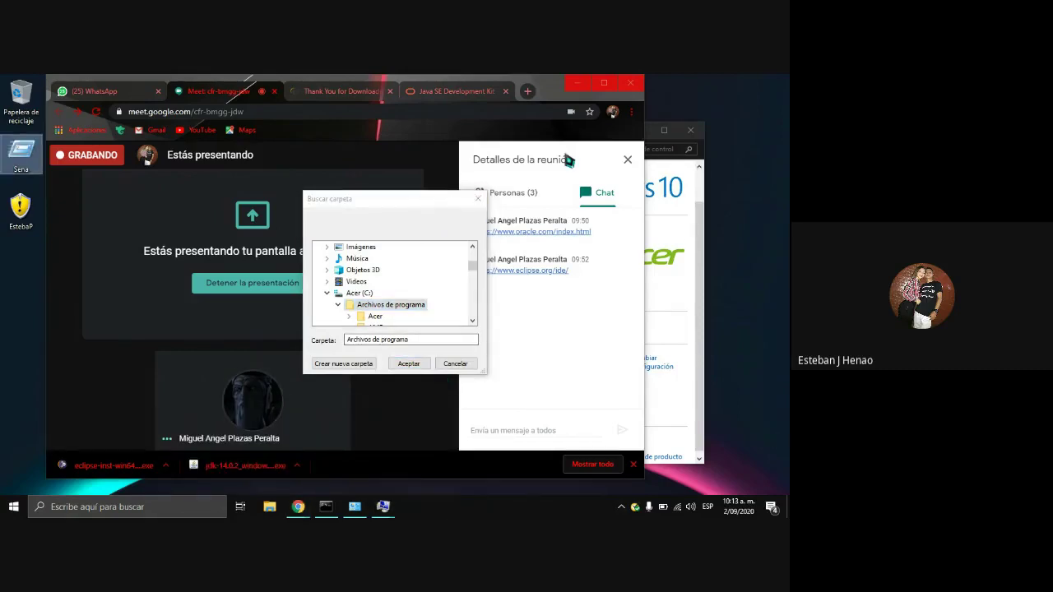
{"action": "left_click", "coordinate": [578, 95]}
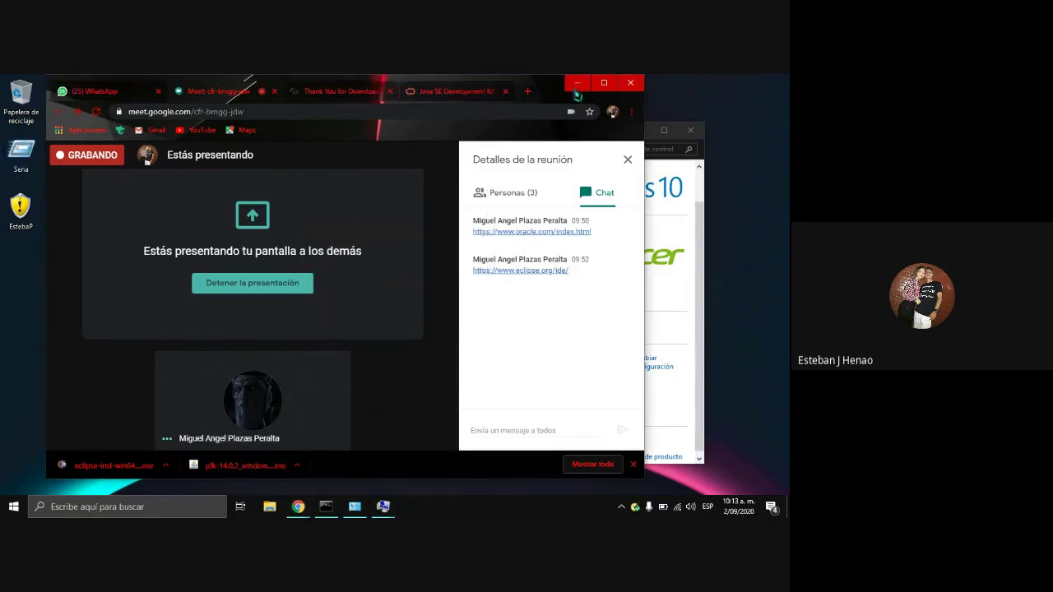
{"action": "left_click", "coordinate": [578, 83]}
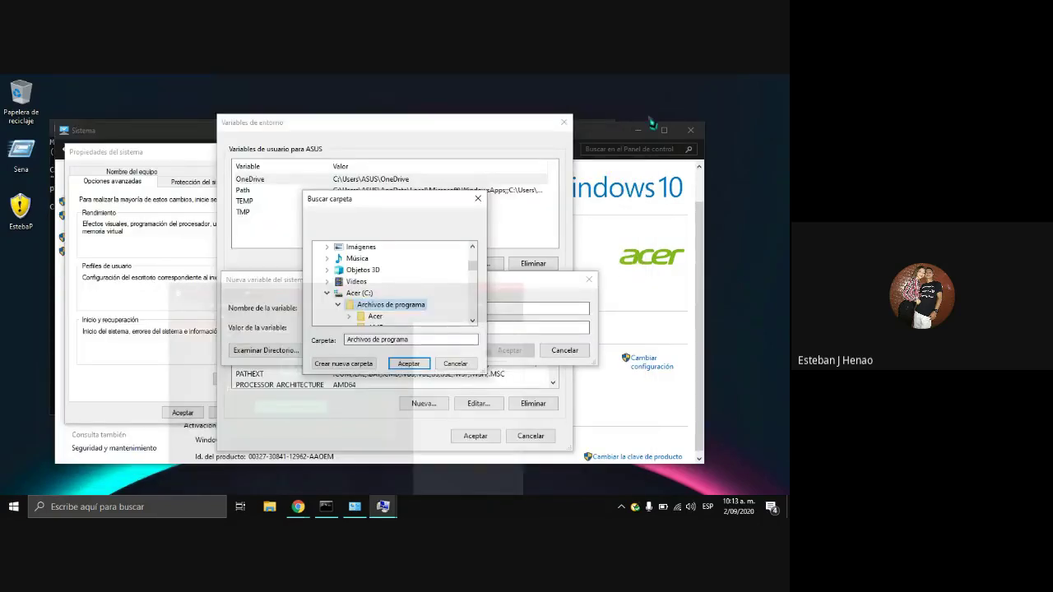
{"action": "left_click", "coordinate": [639, 130]}
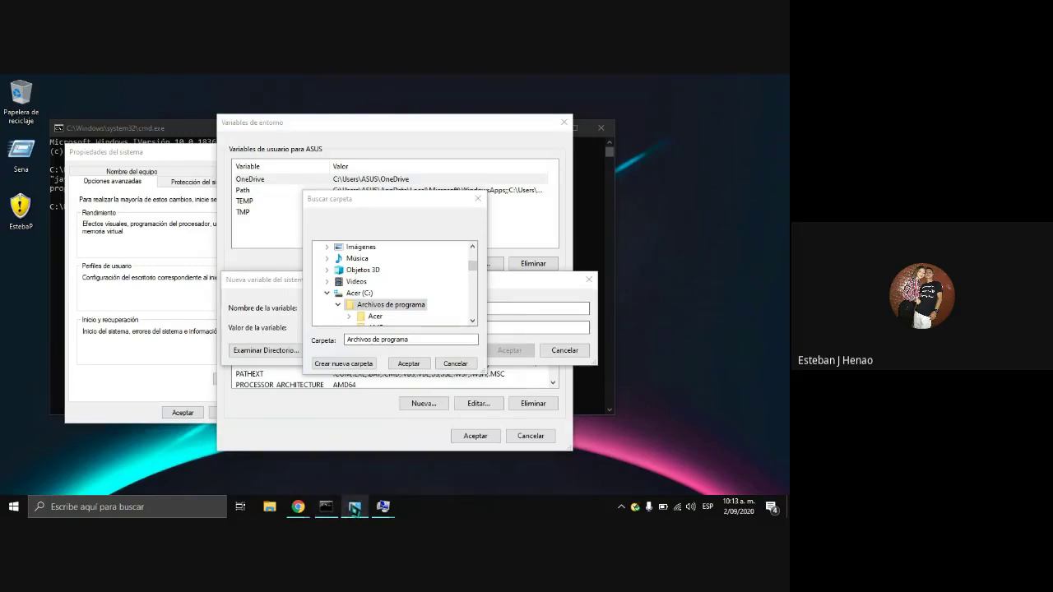
Step: Bring the Google Meet window back to the front and maximize it
{"action": "mouse_move", "coordinate": [302, 515]}
{"action": "mouse_move", "coordinate": [230, 449]}
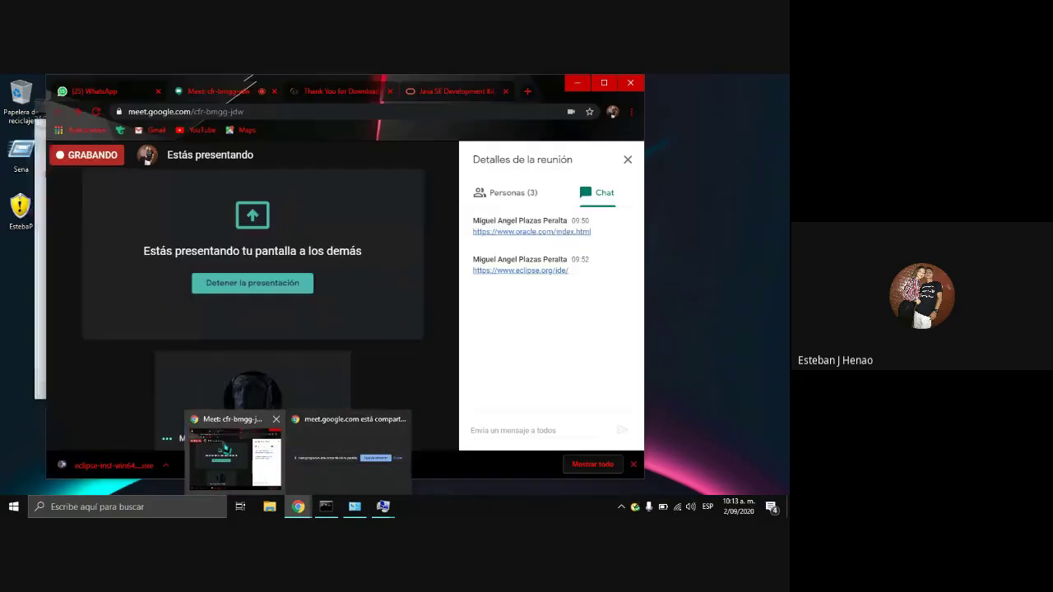
{"action": "left_click", "coordinate": [231, 449]}
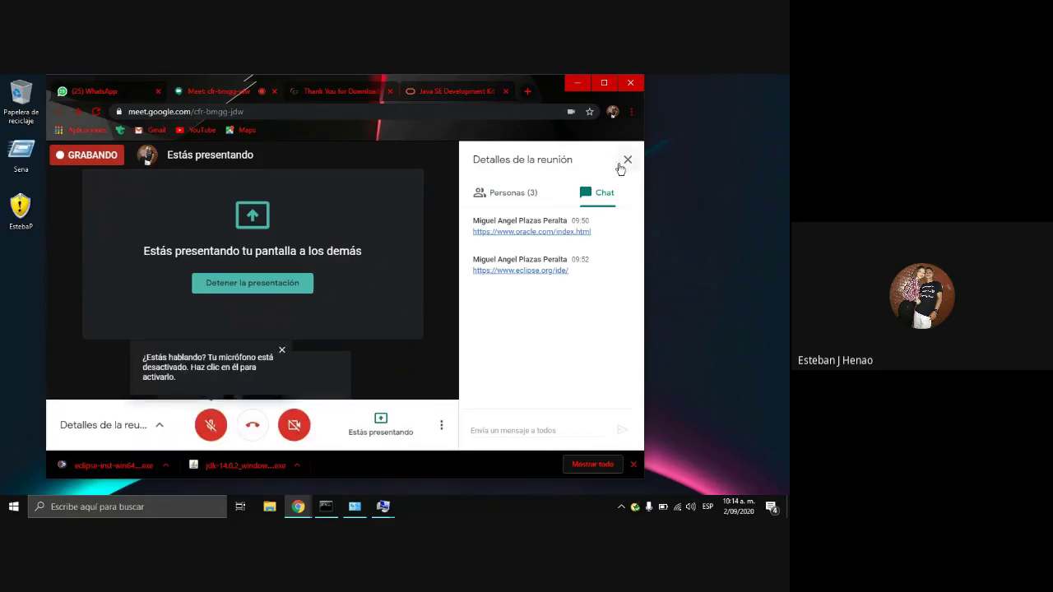
{"action": "left_click", "coordinate": [604, 82]}
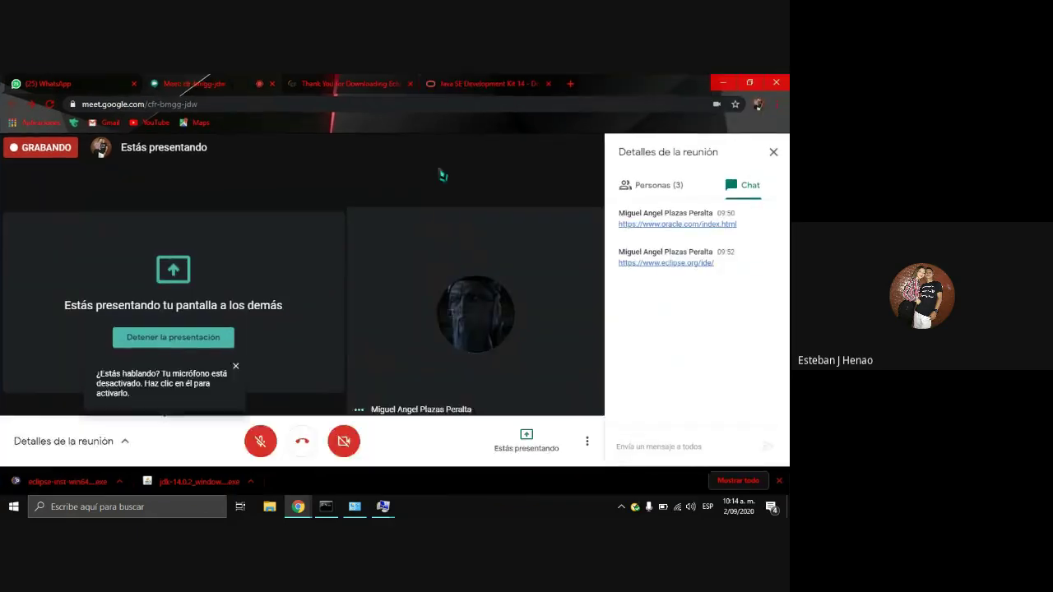
Step: Open YouTube in a new tab and play the live video CARDIO DESPUES DE ABDOMINALES ES CASA from the home page
{"action": "left_click", "coordinate": [569, 83]}
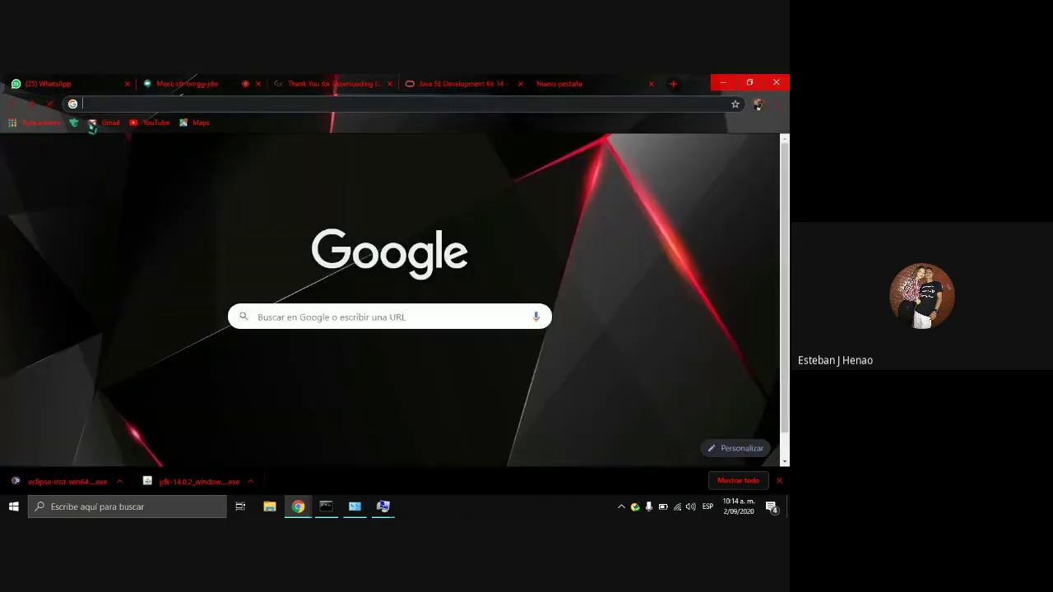
{"action": "left_click", "coordinate": [149, 123]}
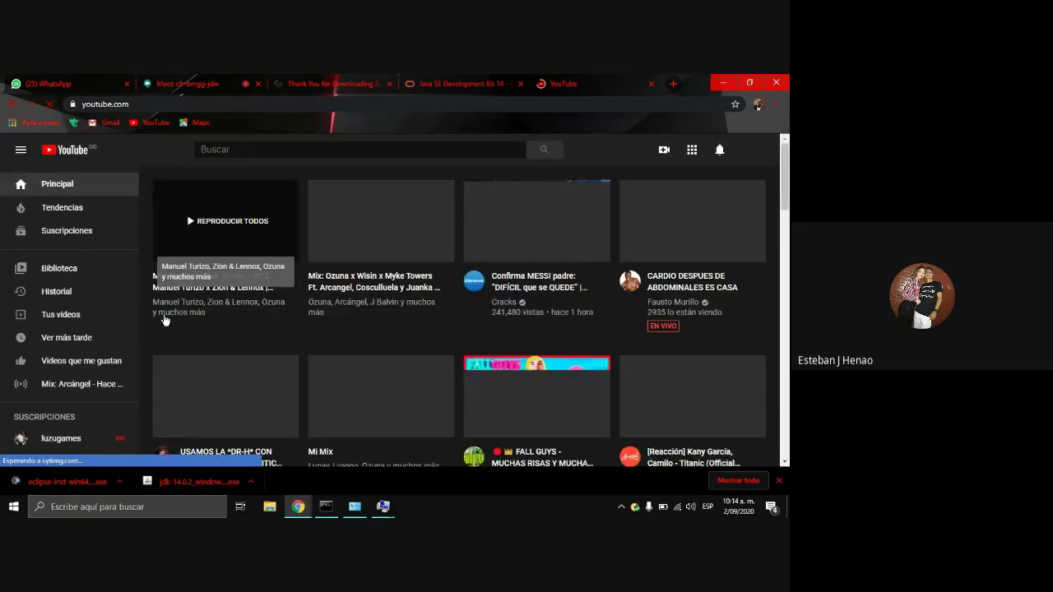
{"action": "scroll", "coordinate": [164, 321], "scroll_direction": "down", "scroll_amount": 1}
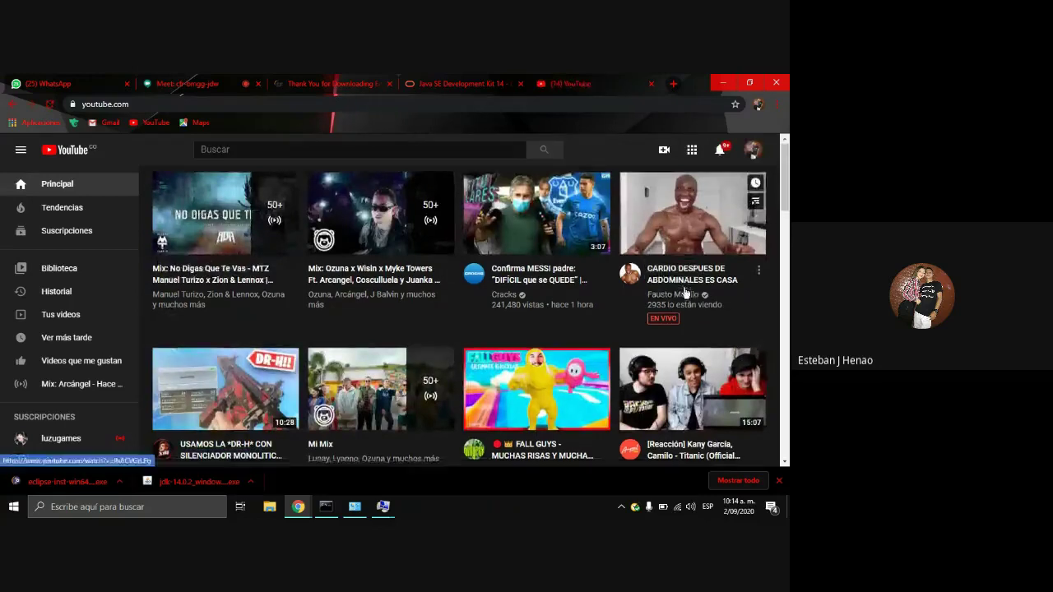
{"action": "scroll", "coordinate": [560, 304], "scroll_direction": "up", "scroll_amount": 1}
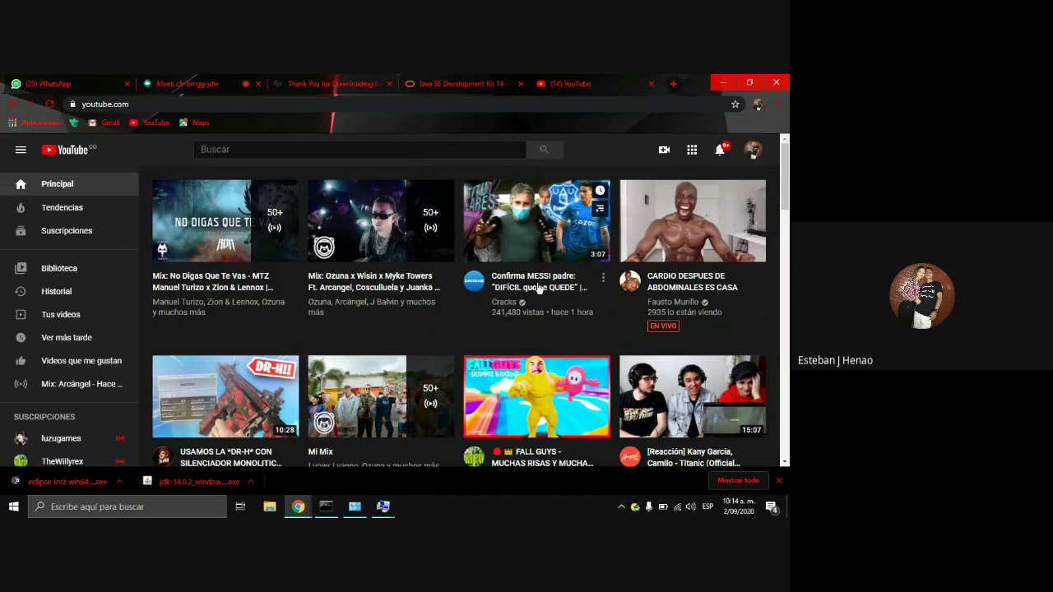
{"action": "mouse_move", "coordinate": [544, 261]}
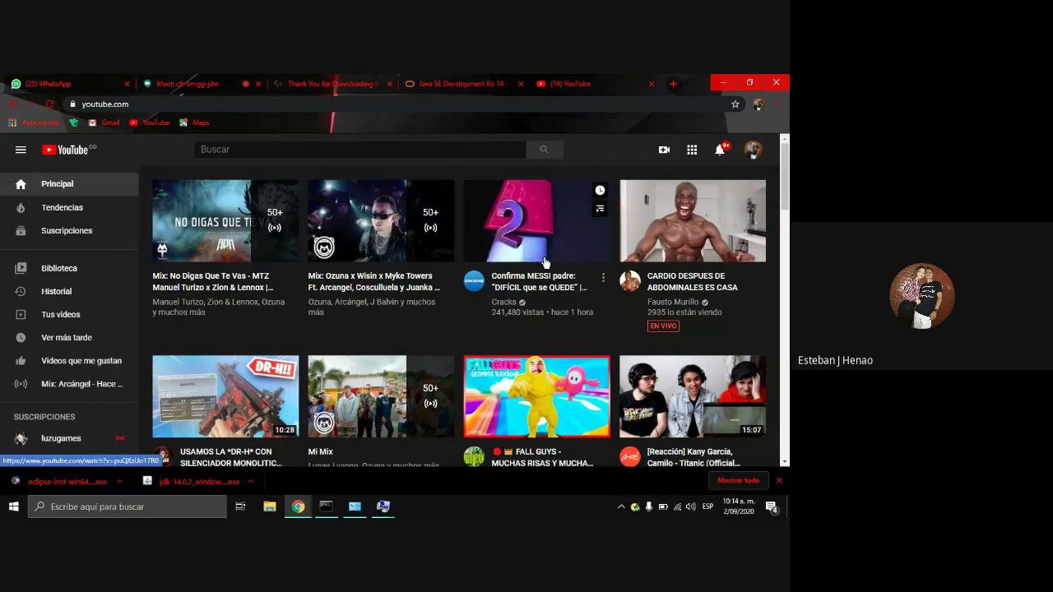
{"action": "mouse_move", "coordinate": [650, 229]}
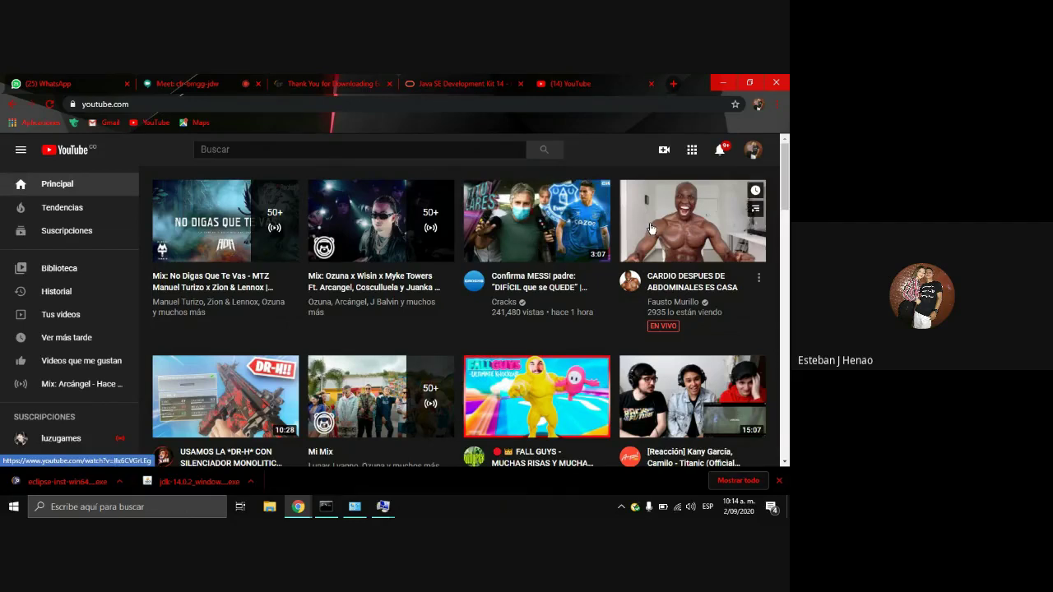
{"action": "left_click", "coordinate": [675, 250]}
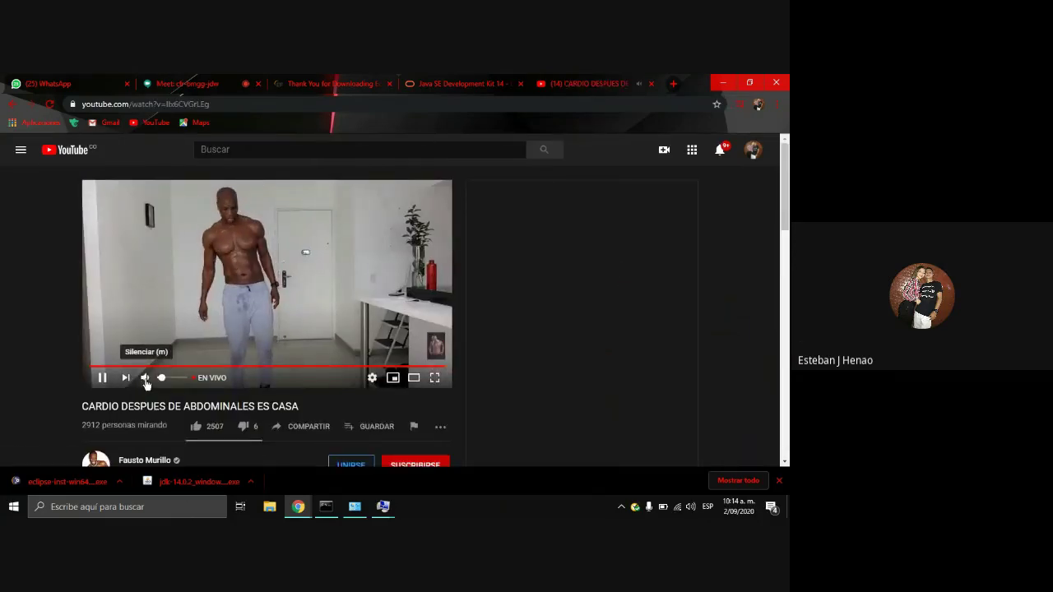
Step: Test the live video's sound at low volume levels and leave the playback muted
{"action": "left_click", "coordinate": [146, 381]}
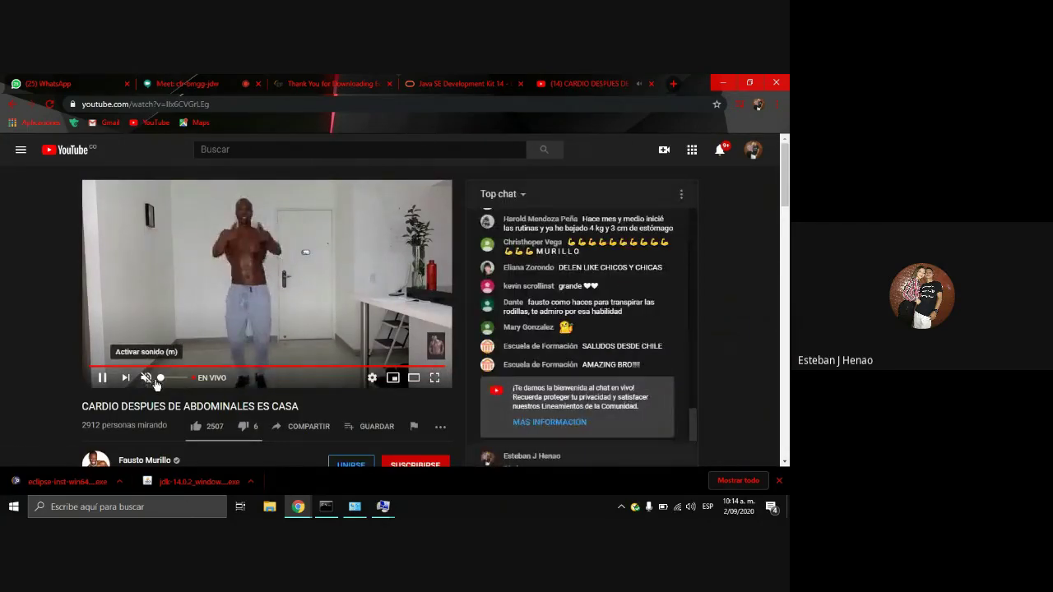
{"action": "left_click_drag", "start_coordinate": [159, 380], "coordinate": [164, 380]}
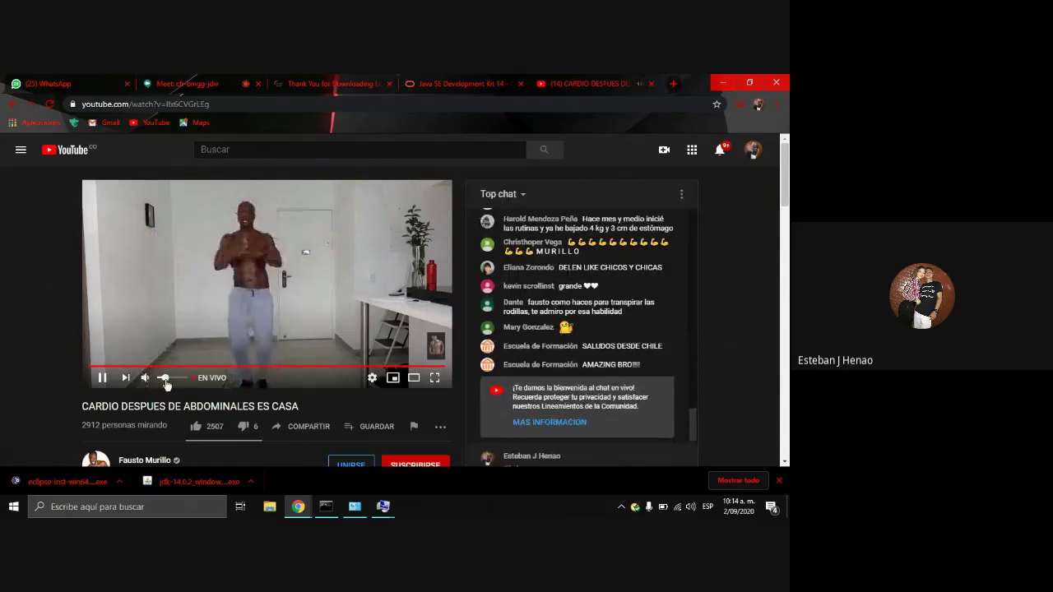
{"action": "left_click", "coordinate": [152, 382]}
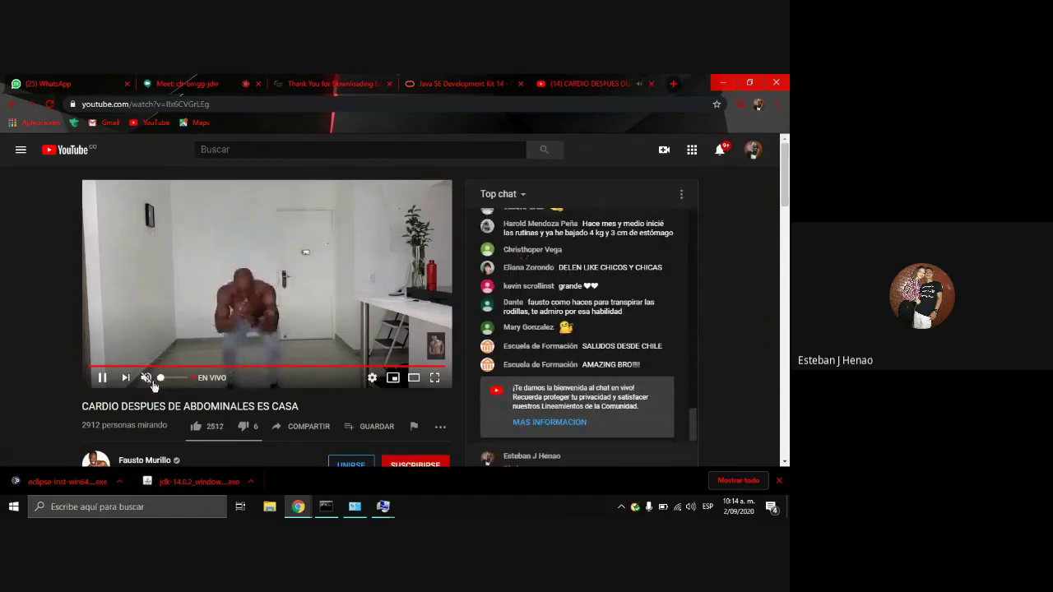
{"action": "left_click", "coordinate": [152, 383]}
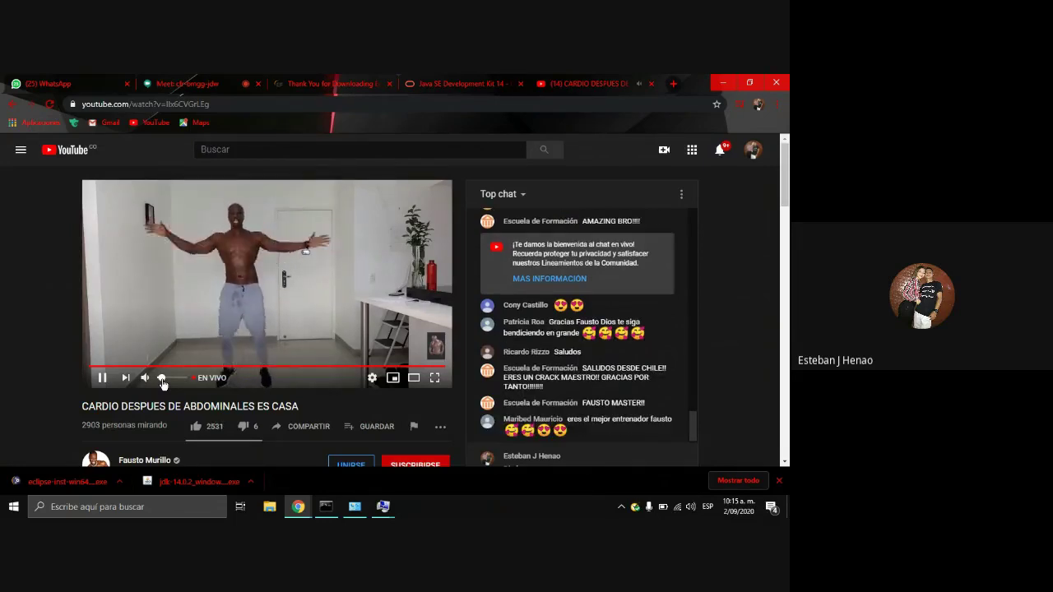
{"action": "left_click_drag", "start_coordinate": [162, 383], "coordinate": [159, 384]}
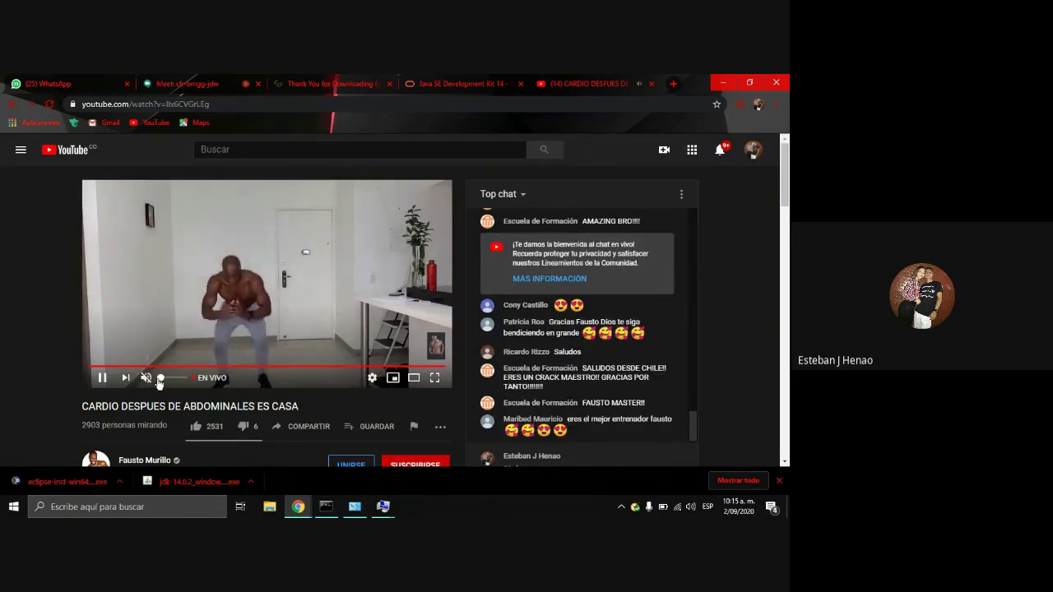
Step: Return to the YouTube home page and look through the recommended videos and the notifications
{"action": "left_click", "coordinate": [48, 153]}
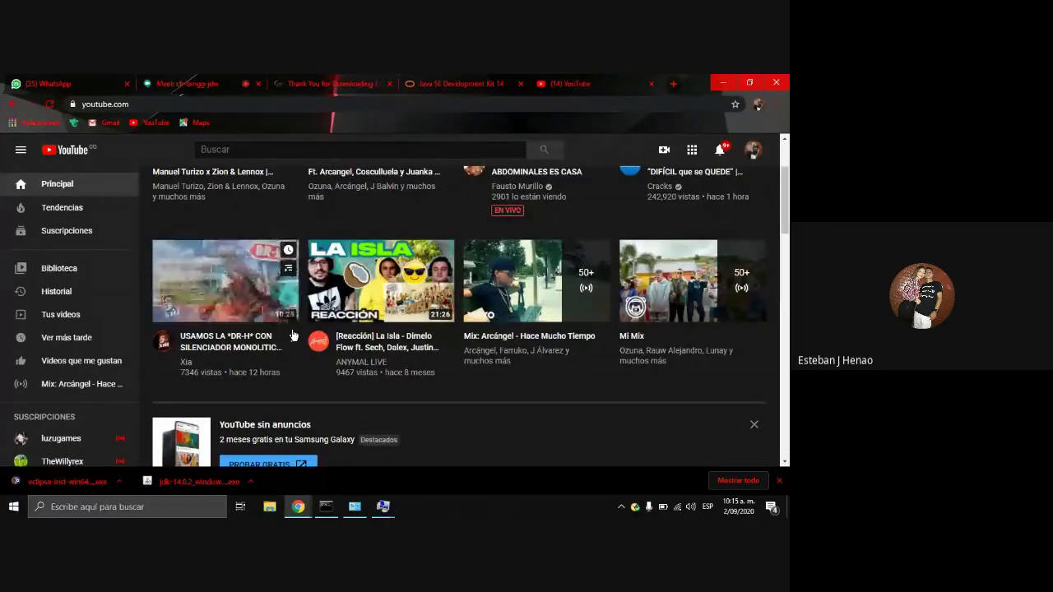
{"action": "scroll", "coordinate": [294, 335], "scroll_direction": "down", "scroll_amount": 2}
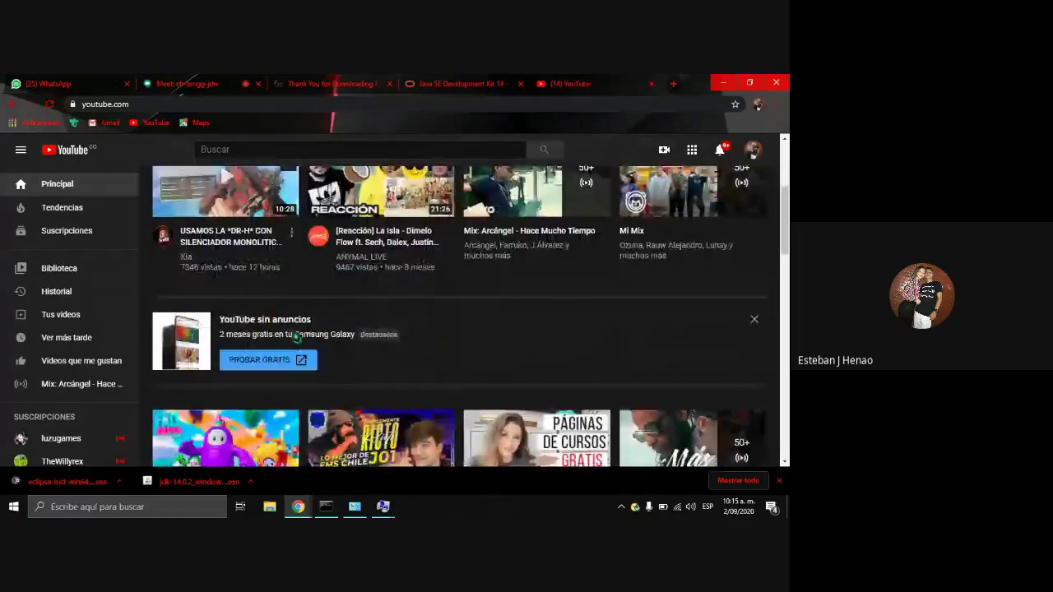
{"action": "scroll", "coordinate": [296, 336], "scroll_direction": "down", "scroll_amount": 2}
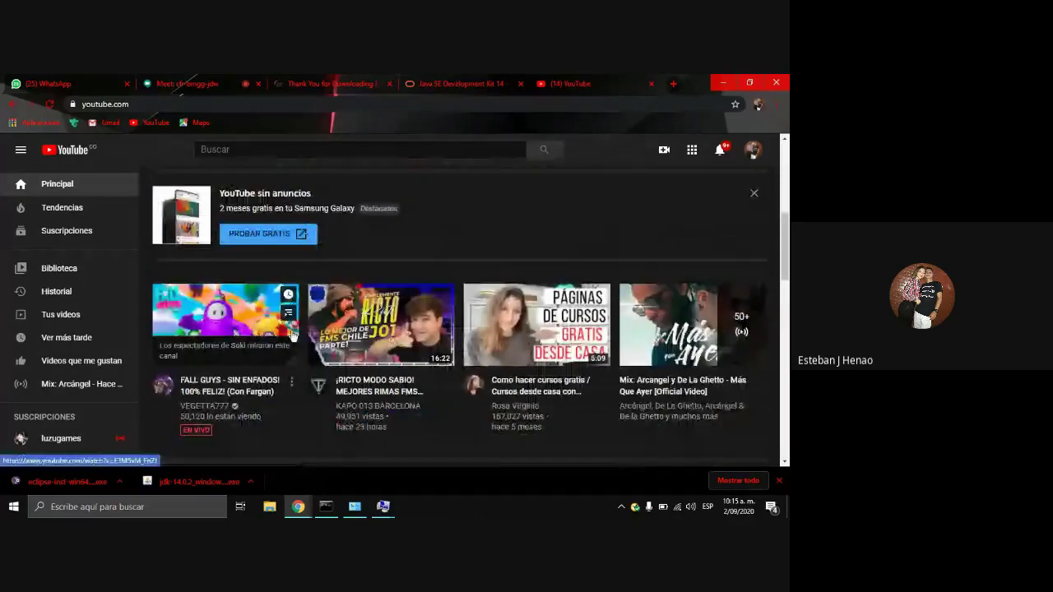
{"action": "scroll", "coordinate": [293, 335], "scroll_direction": "down", "scroll_amount": 1}
{"action": "scroll", "coordinate": [294, 335], "scroll_direction": "down", "scroll_amount": 4}
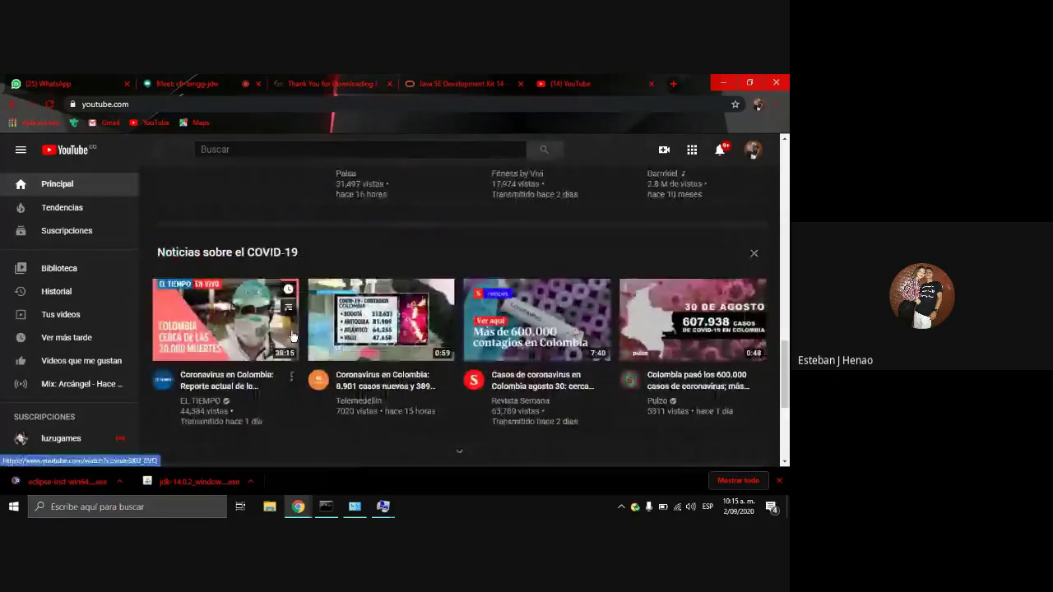
{"action": "scroll", "coordinate": [294, 335], "scroll_direction": "up", "scroll_amount": 4}
{"action": "scroll", "coordinate": [293, 335], "scroll_direction": "down", "scroll_amount": 1}
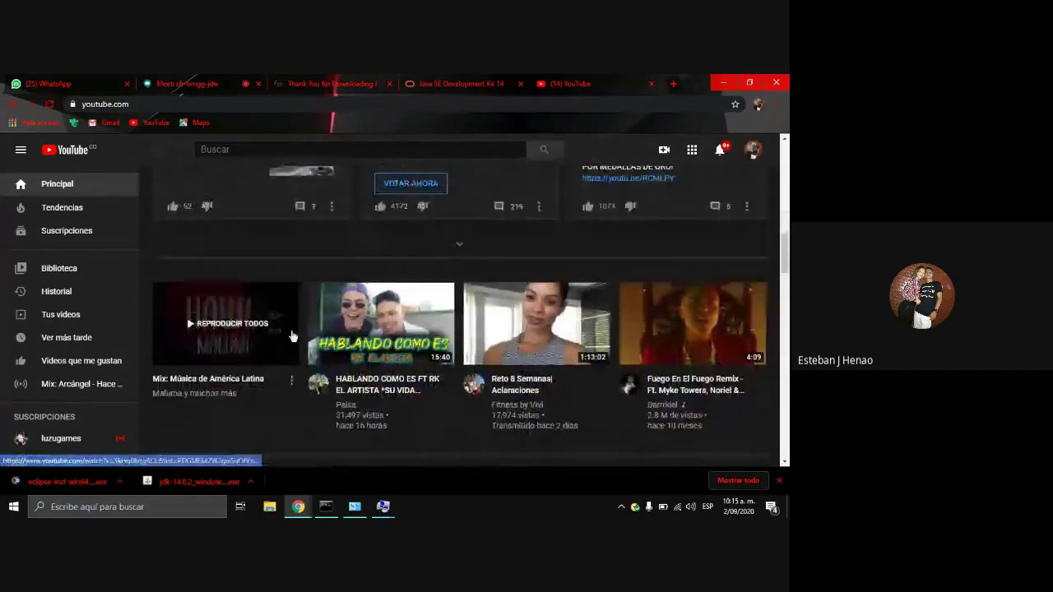
{"action": "scroll", "coordinate": [293, 337], "scroll_direction": "up", "scroll_amount": 7}
{"action": "scroll", "coordinate": [293, 335], "scroll_direction": "down", "scroll_amount": 6}
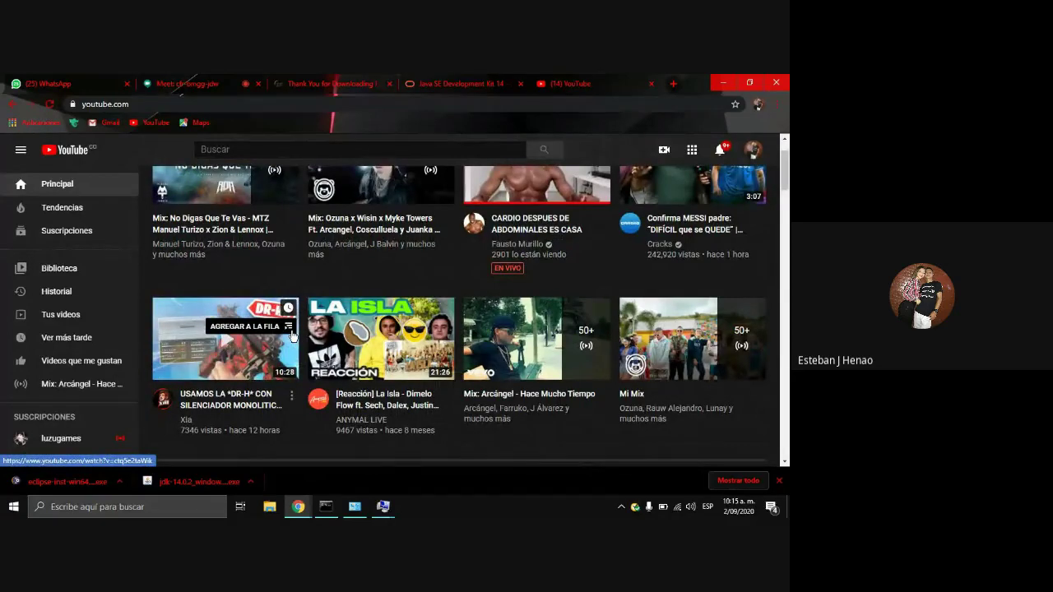
{"action": "scroll", "coordinate": [293, 335], "scroll_direction": "up", "scroll_amount": 1}
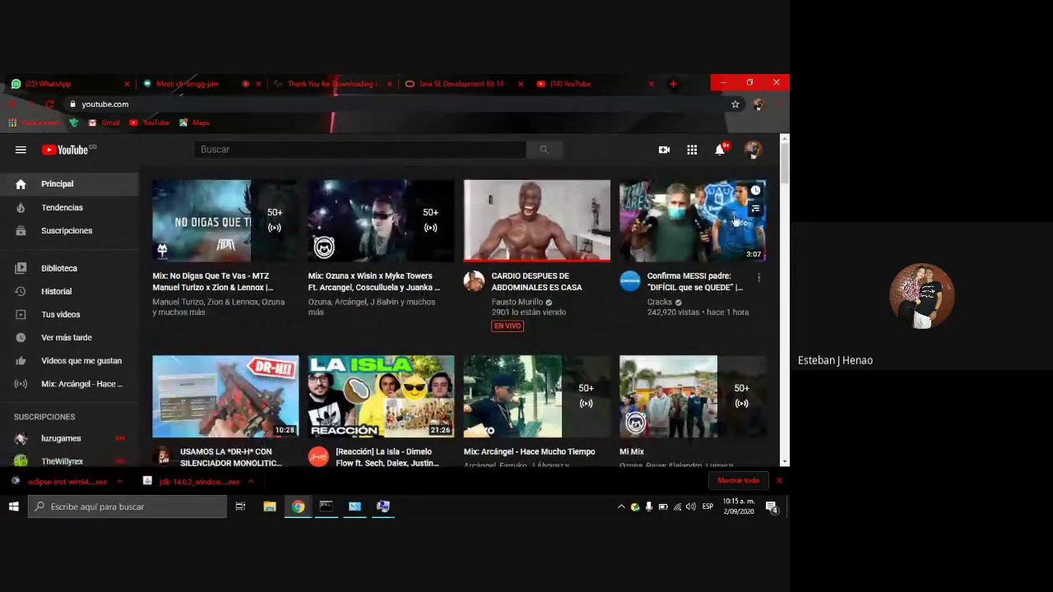
{"action": "left_click", "coordinate": [720, 152]}
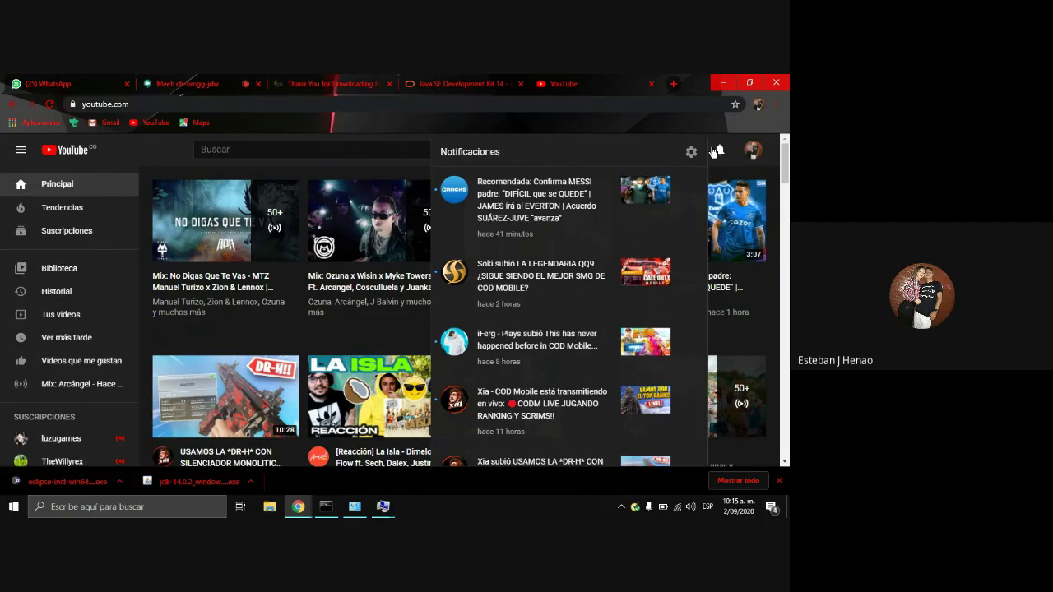
{"action": "left_click", "coordinate": [716, 151]}
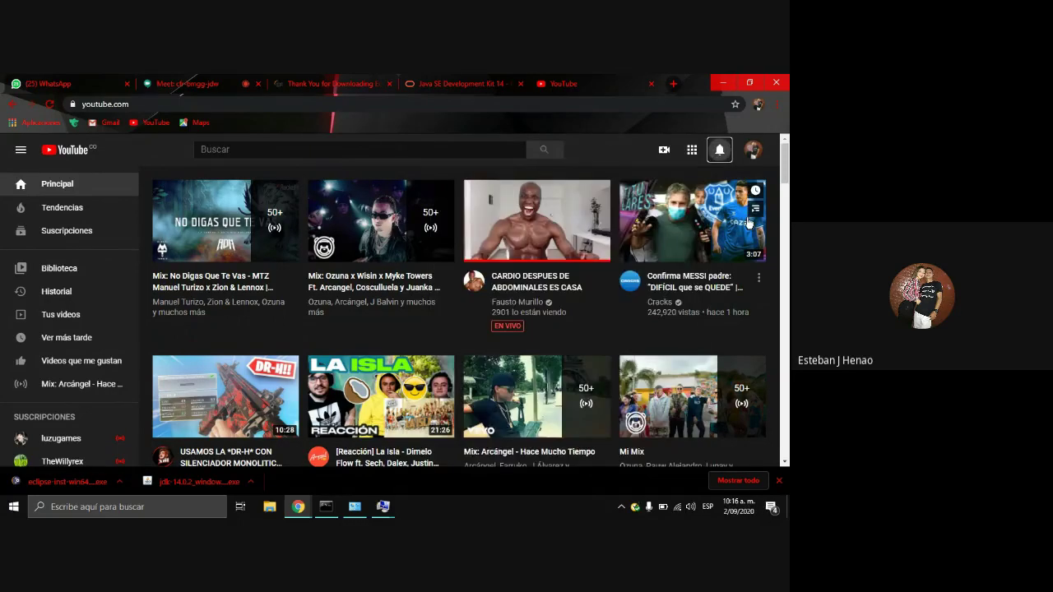
Step: Play the Cracks video Confirma MESSI padre from the home page with its sound on at a low volume
{"action": "left_click", "coordinate": [749, 222]}
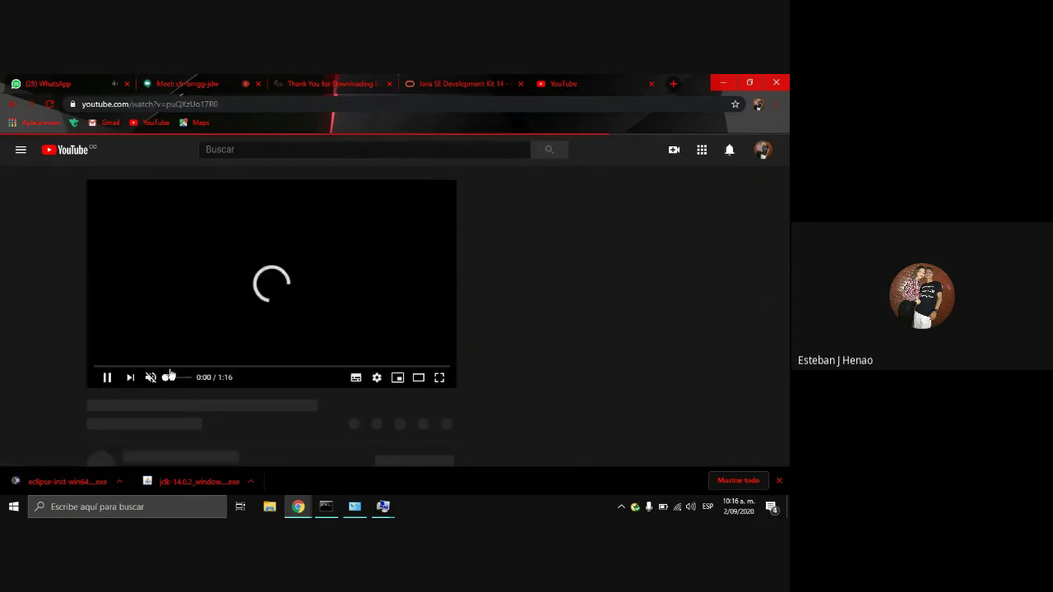
{"action": "left_click", "coordinate": [168, 377]}
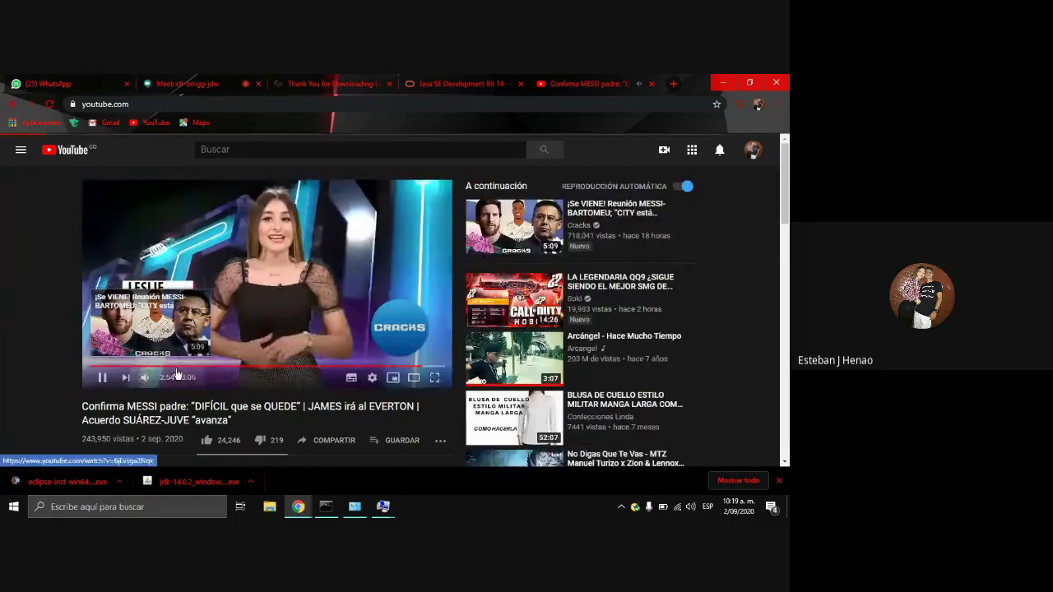
Step: Go back to the YouTube home page and browse the recommended videos, the recent posts and the COVID-19 news section
{"action": "key", "text": "alt+Left"}
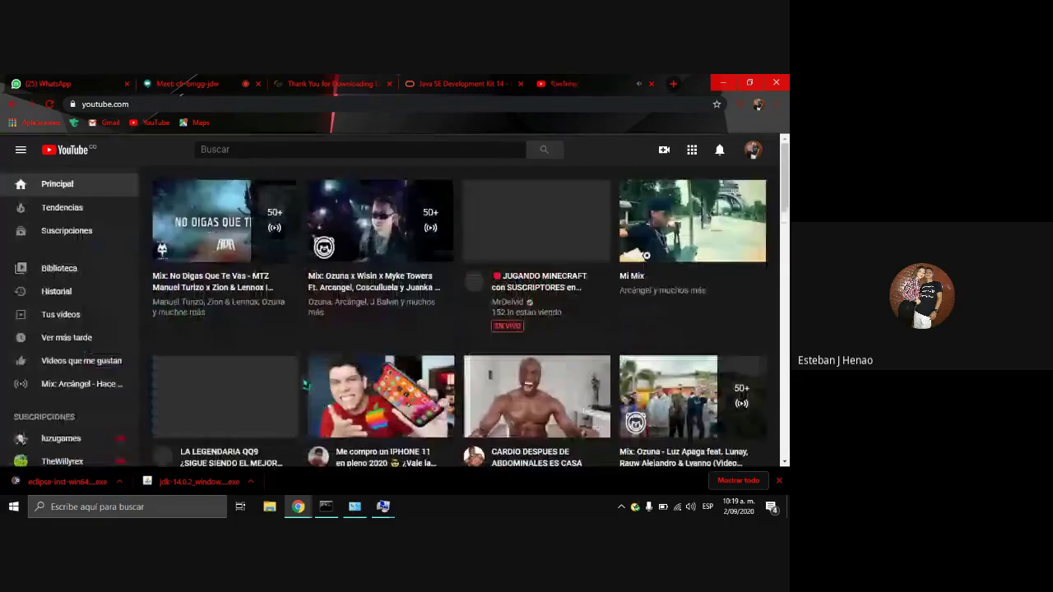
{"action": "scroll", "coordinate": [304, 380], "scroll_direction": "down", "scroll_amount": 2}
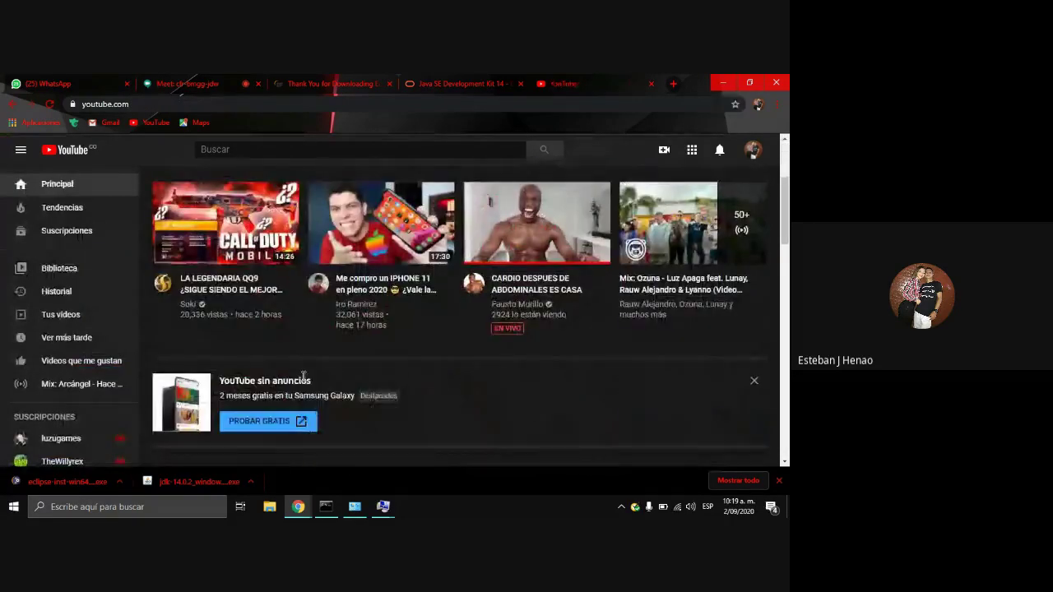
{"action": "scroll", "coordinate": [304, 378], "scroll_direction": "down", "scroll_amount": 2}
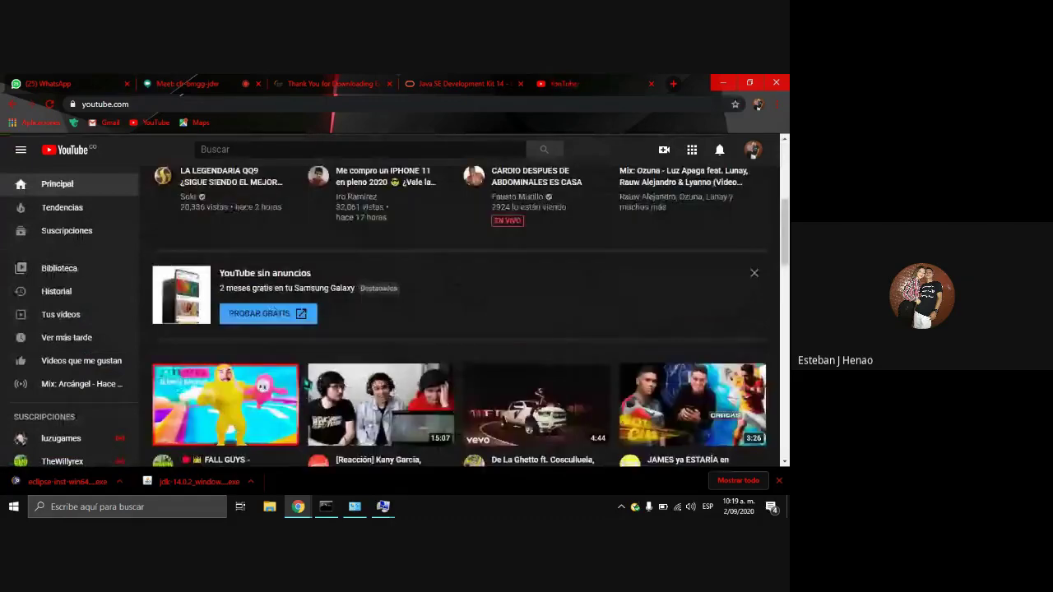
{"action": "scroll", "coordinate": [305, 383], "scroll_direction": "down", "scroll_amount": 2}
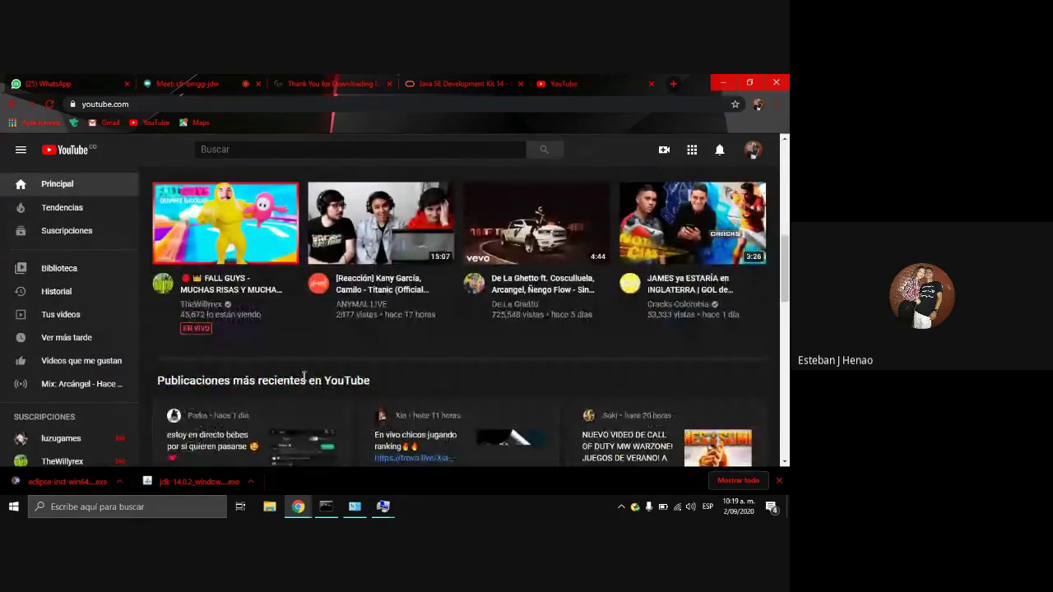
{"action": "scroll", "coordinate": [304, 377], "scroll_direction": "down", "scroll_amount": 2}
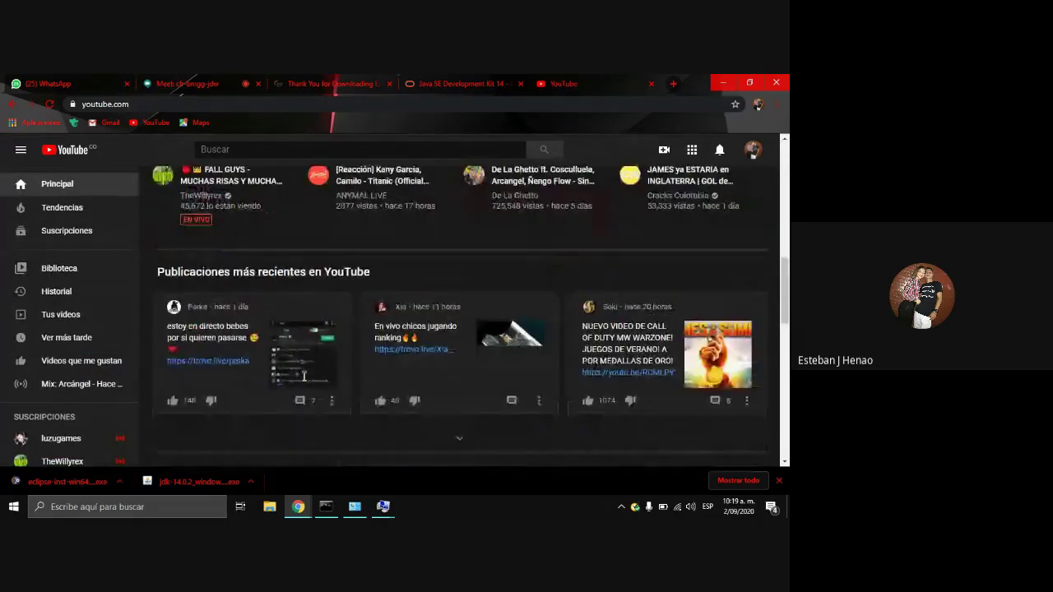
{"action": "scroll", "coordinate": [304, 376], "scroll_direction": "down", "scroll_amount": 2}
{"action": "scroll", "coordinate": [301, 378], "scroll_direction": "down", "scroll_amount": 3}
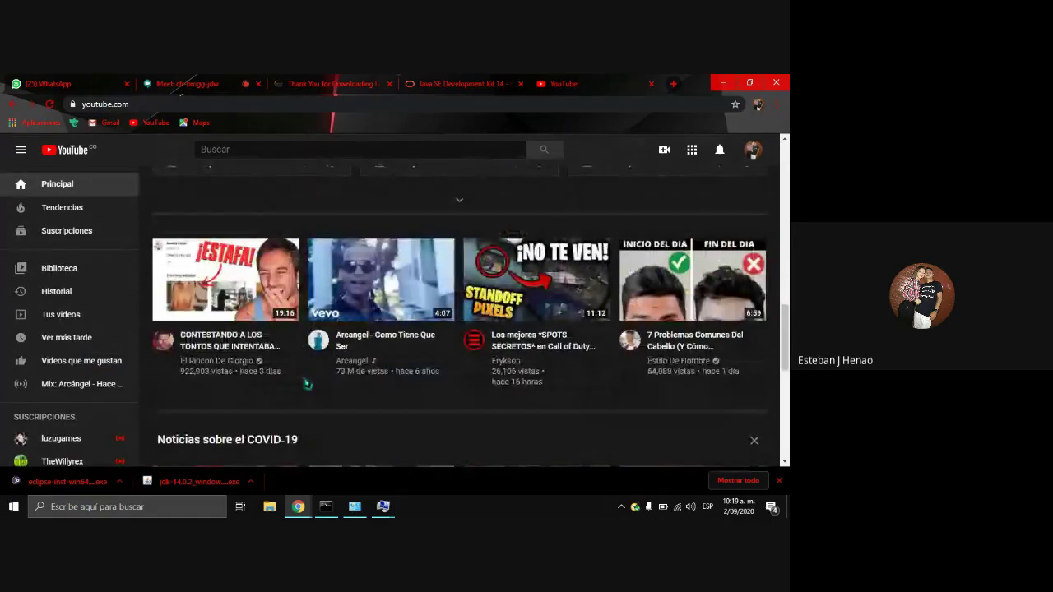
{"action": "scroll", "coordinate": [297, 378], "scroll_direction": "down", "scroll_amount": 2}
{"action": "scroll", "coordinate": [297, 379], "scroll_direction": "down", "scroll_amount": 1}
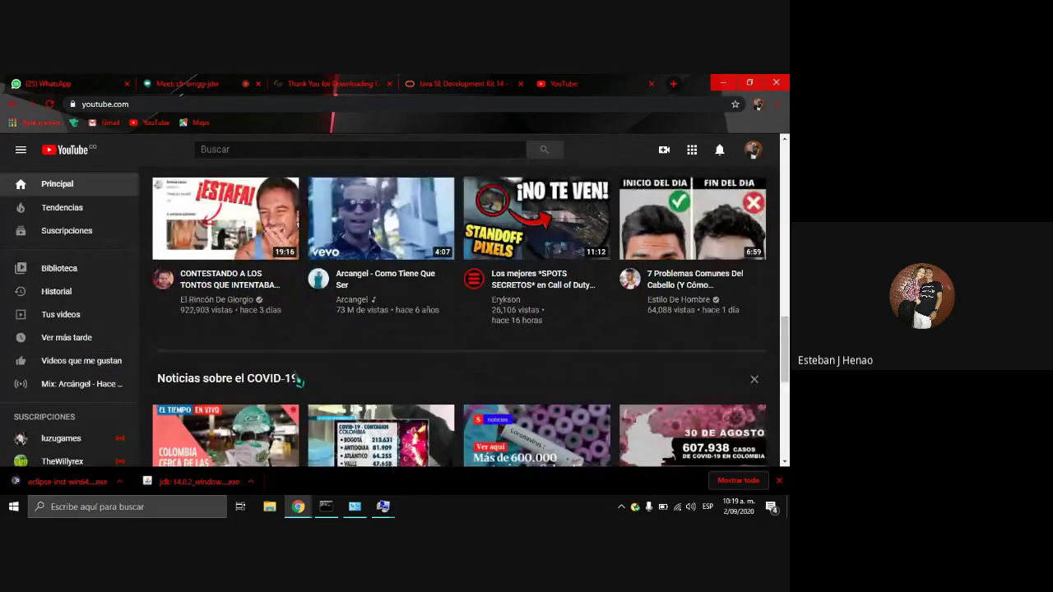
{"action": "scroll", "coordinate": [298, 380], "scroll_direction": "down", "scroll_amount": 4}
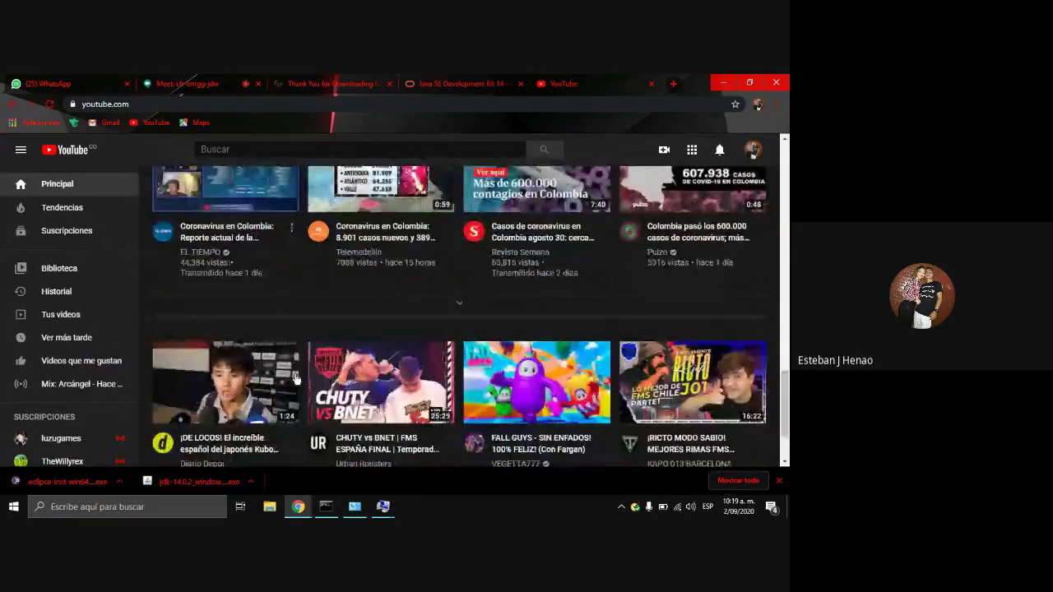
{"action": "scroll", "coordinate": [297, 379], "scroll_direction": "down", "scroll_amount": 1}
Step: Show the desktop, place the Eclipse installer icon beside the JDK installer and refresh the desktop
{"action": "left_click", "coordinate": [298, 507]}
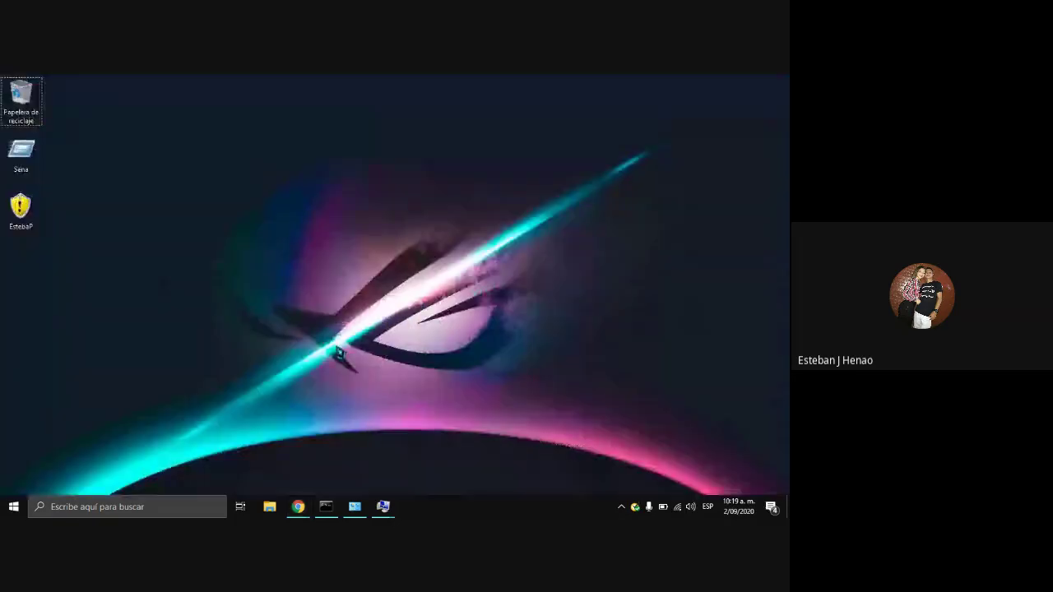
{"action": "left_click", "coordinate": [300, 509]}
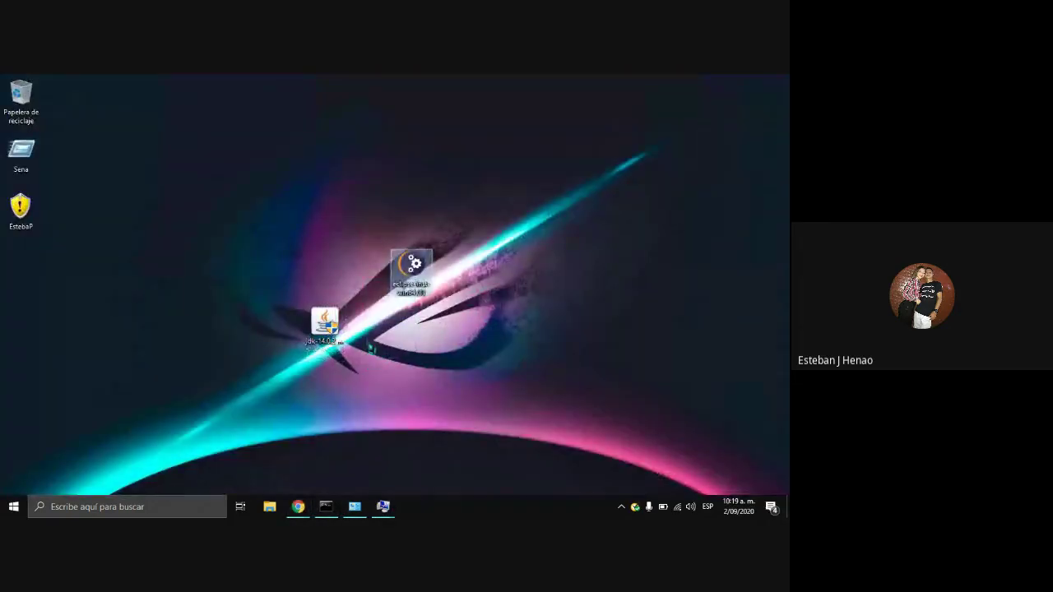
{"action": "left_click_drag", "start_coordinate": [411, 268], "coordinate": [368, 325]}
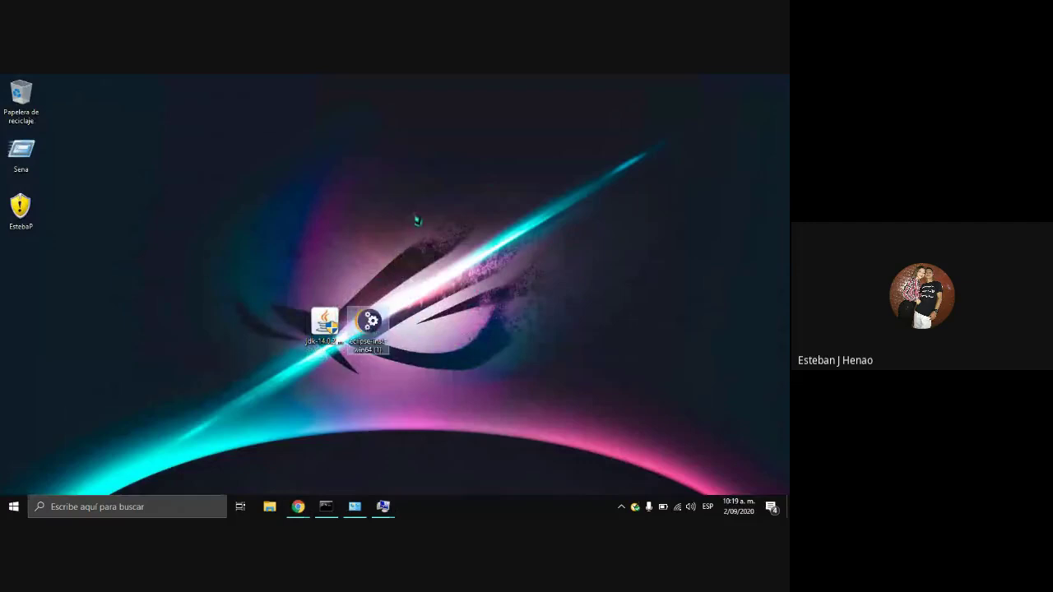
{"action": "right_click", "coordinate": [482, 299]}
{"action": "left_click", "coordinate": [515, 345]}
{"action": "right_click", "coordinate": [512, 339]}
{"action": "left_click", "coordinate": [532, 374]}
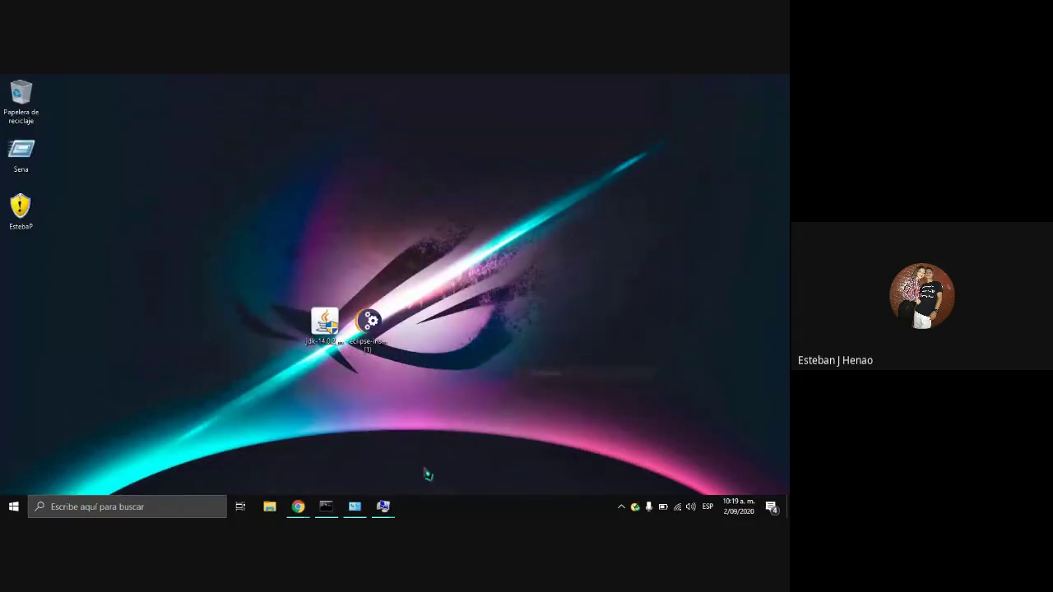
Step: Restore the YouTube window in Chrome, play the live video buying deep depths crate + going pro in battle royale (cod mobile) and mute it
{"action": "mouse_move", "coordinate": [298, 507]}
{"action": "left_click", "coordinate": [234, 453]}
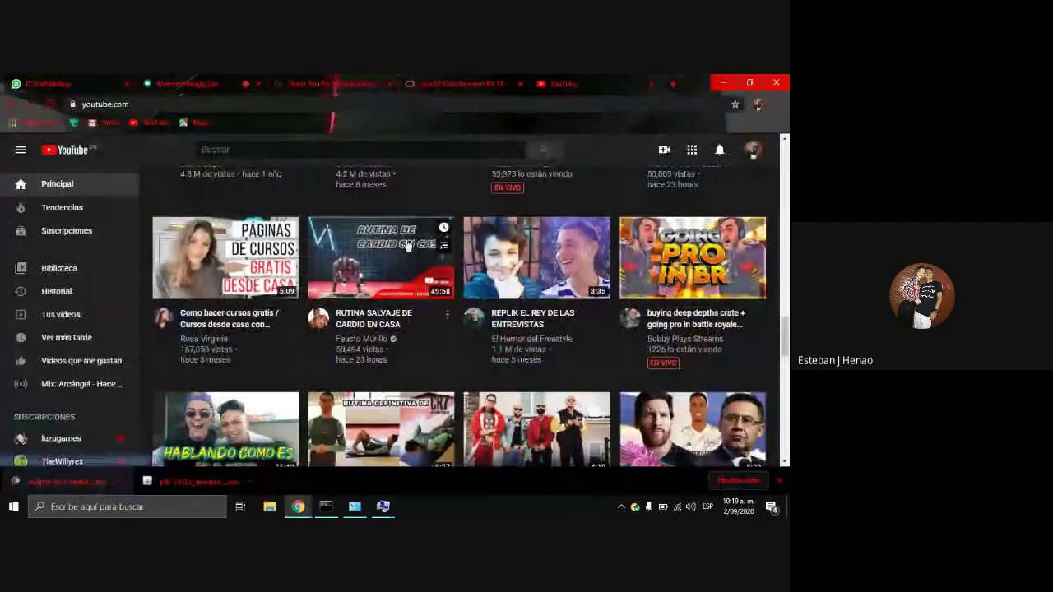
{"action": "left_click", "coordinate": [215, 347]}
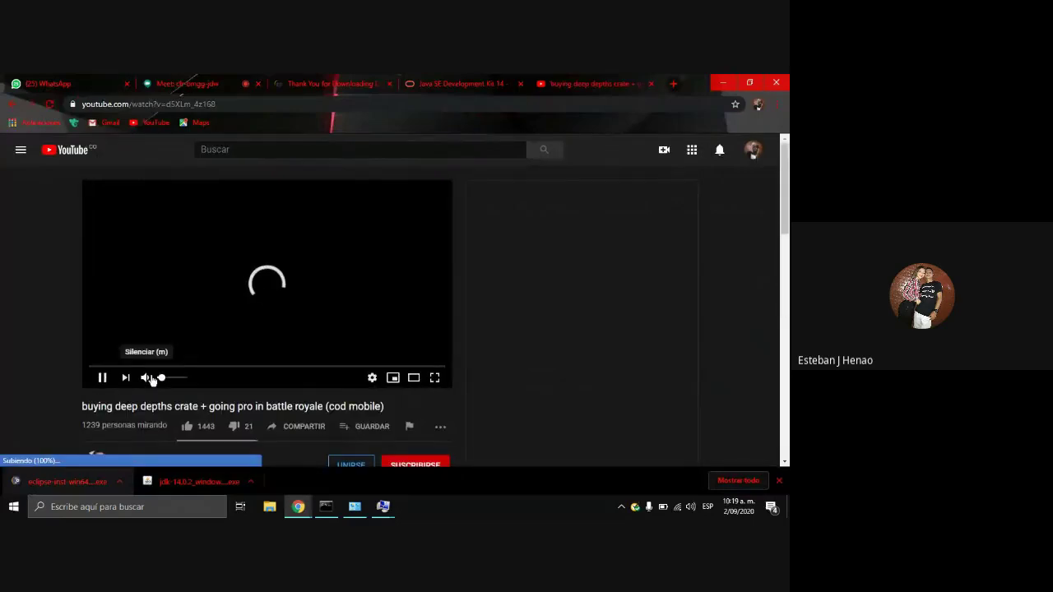
{"action": "left_click", "coordinate": [149, 378]}
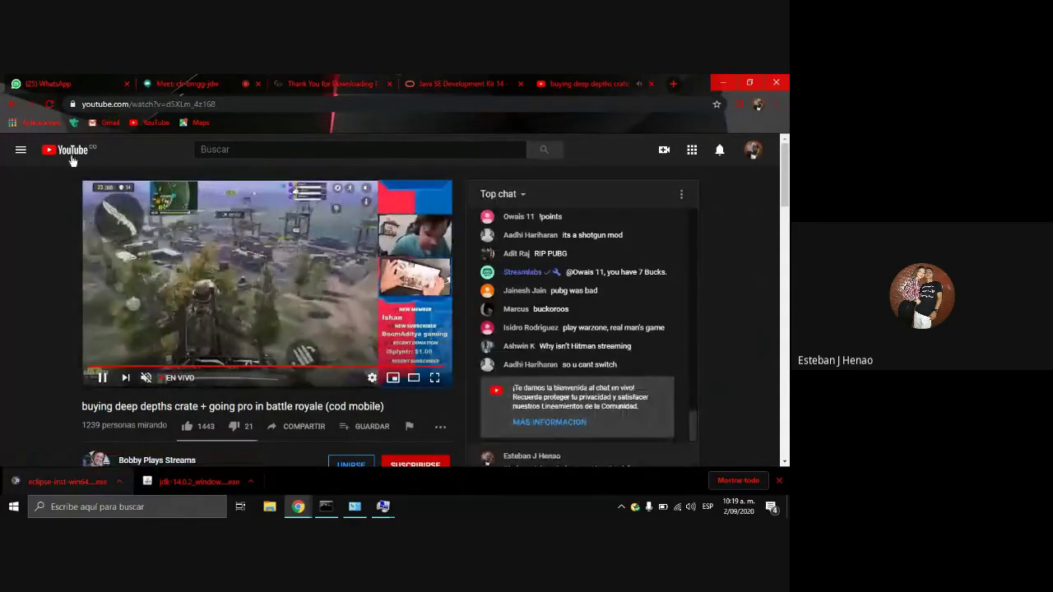
Step: Leave the live video for the YouTube home page and look through its refreshed list of recommendations for another video
{"action": "left_click", "coordinate": [72, 159]}
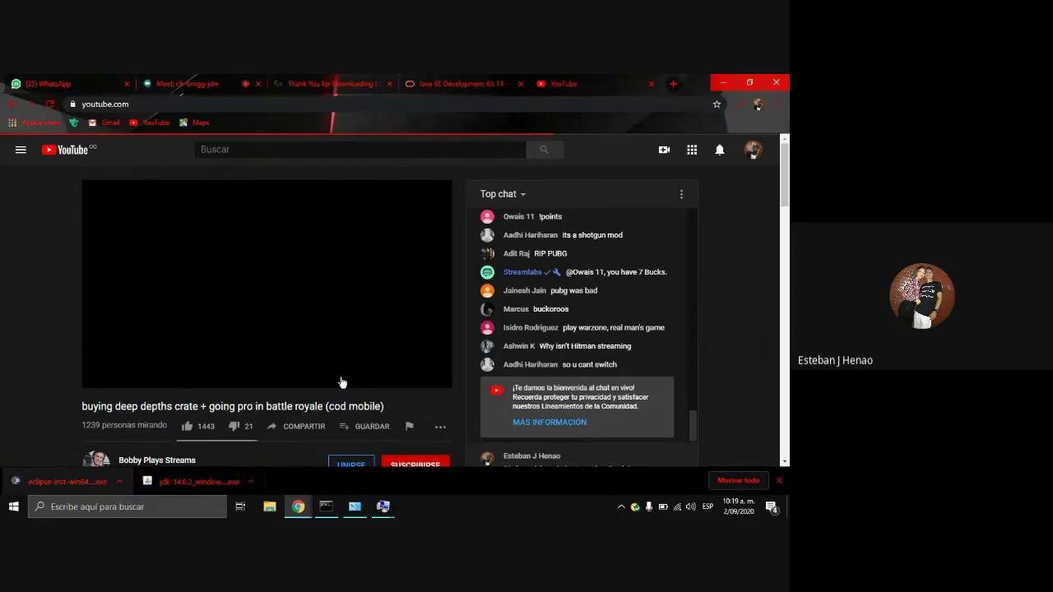
{"action": "scroll", "coordinate": [346, 376], "scroll_direction": "down", "scroll_amount": 3}
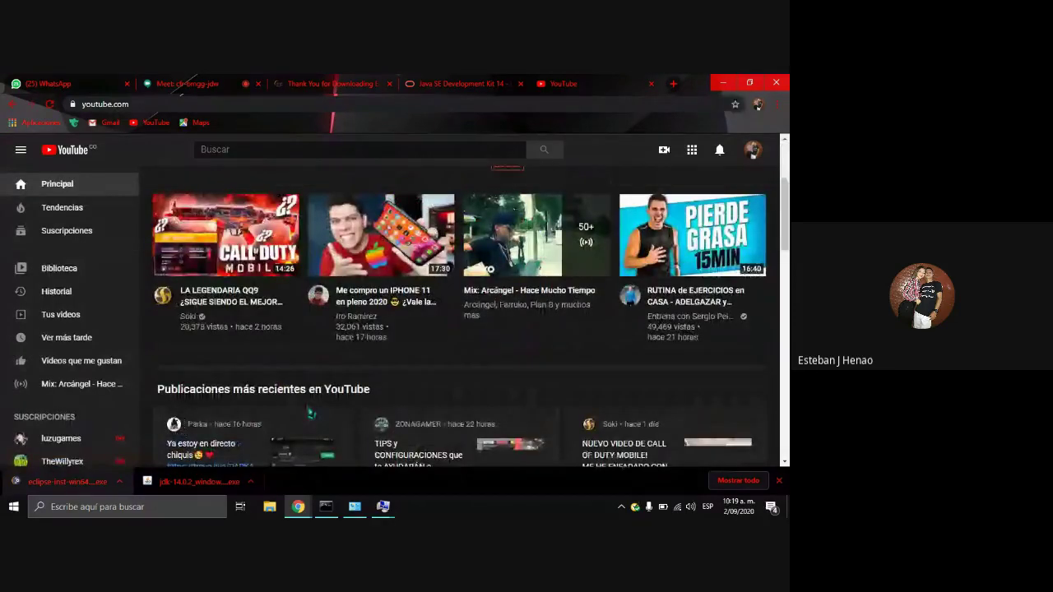
{"action": "scroll", "coordinate": [311, 413], "scroll_direction": "up", "scroll_amount": 1}
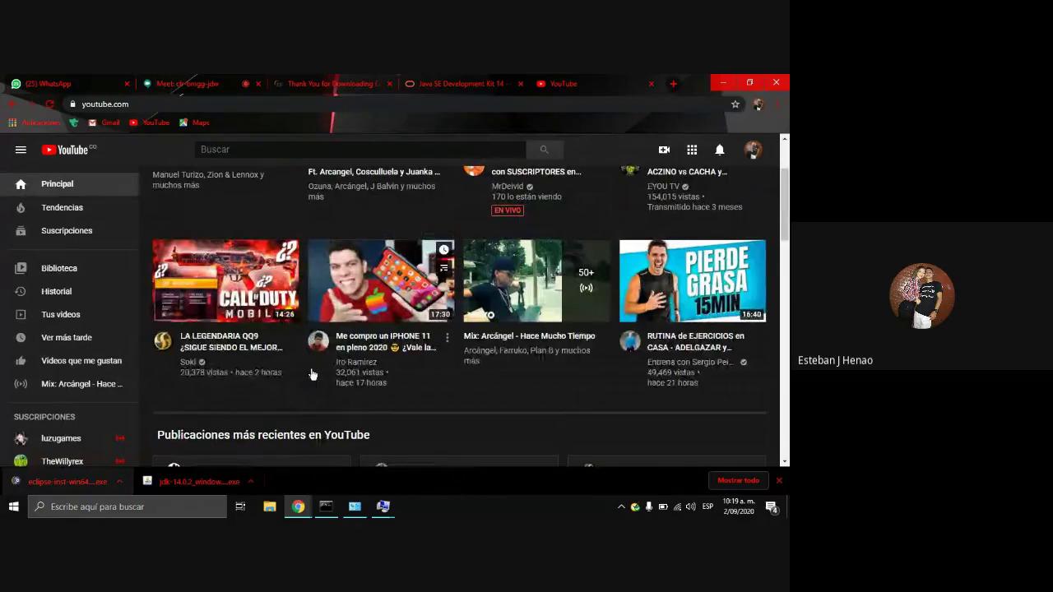
{"action": "scroll", "coordinate": [311, 376], "scroll_direction": "down", "scroll_amount": 5}
{"action": "scroll", "coordinate": [313, 376], "scroll_direction": "down", "scroll_amount": 1}
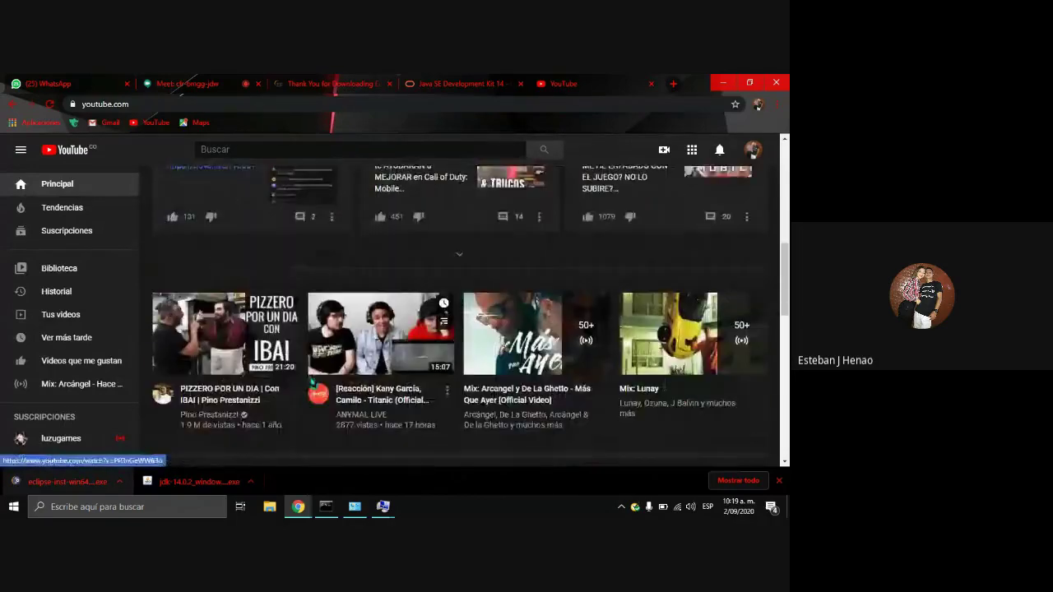
{"action": "scroll", "coordinate": [310, 381], "scroll_direction": "down", "scroll_amount": 1}
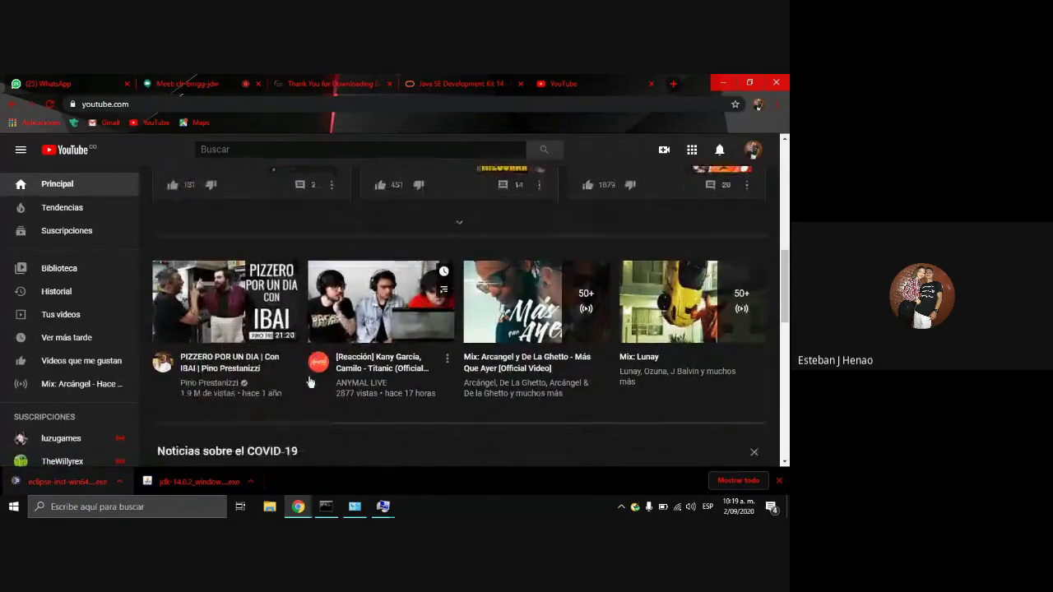
{"action": "scroll", "coordinate": [310, 381], "scroll_direction": "down", "scroll_amount": 2}
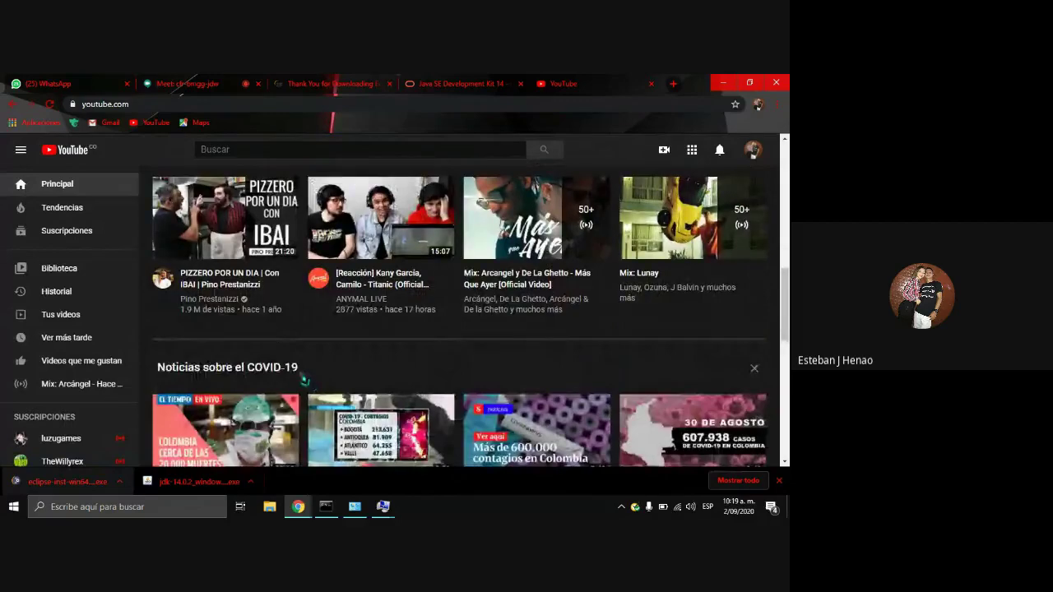
{"action": "scroll", "coordinate": [304, 380], "scroll_direction": "down", "scroll_amount": 1}
{"action": "scroll", "coordinate": [303, 379], "scroll_direction": "down", "scroll_amount": 5}
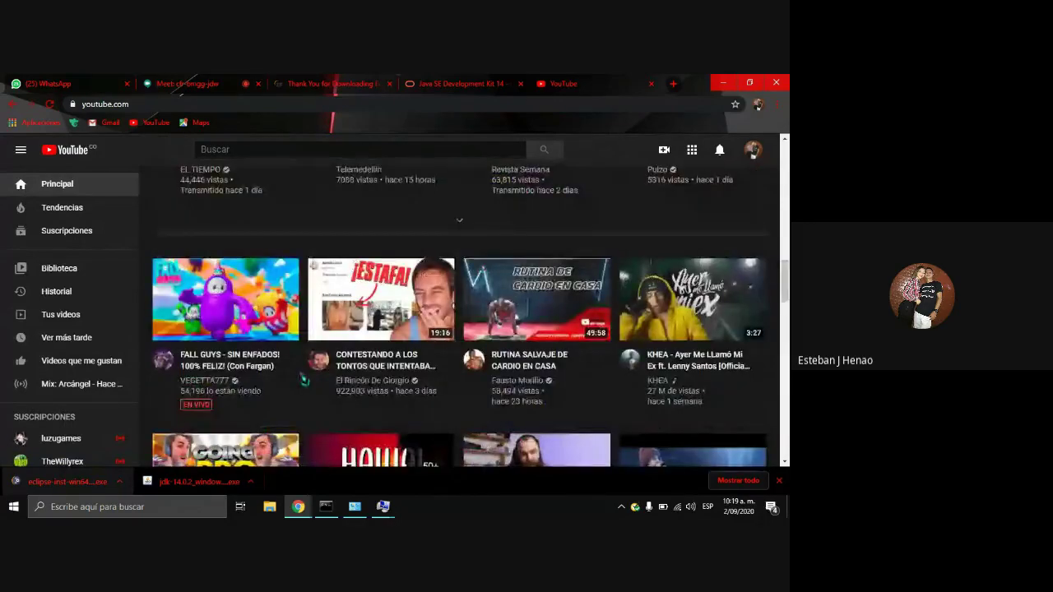
{"action": "mouse_move", "coordinate": [300, 381]}
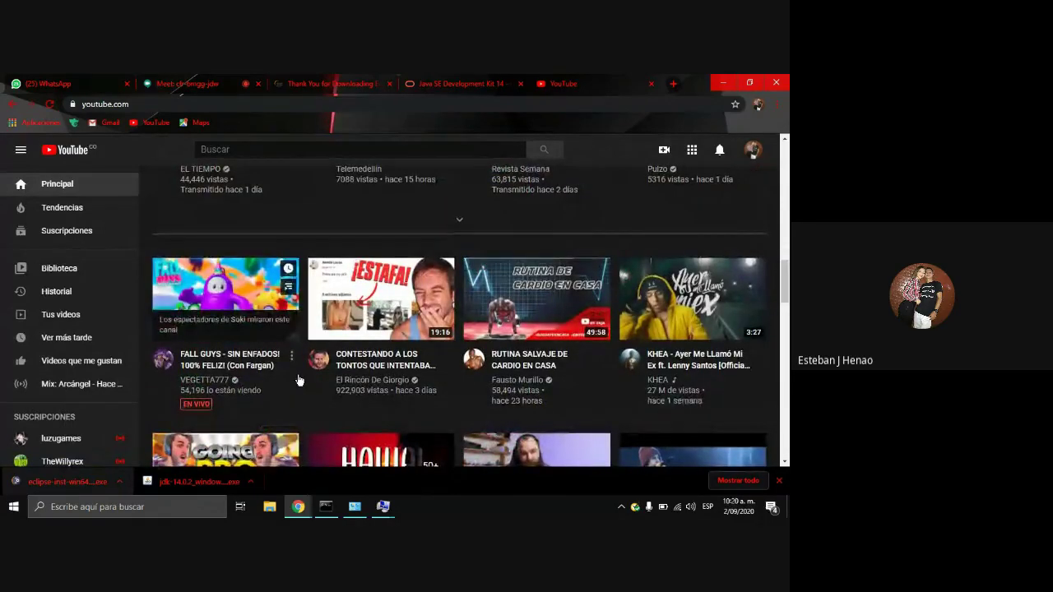
{"action": "scroll", "coordinate": [300, 380], "scroll_direction": "down", "scroll_amount": 4}
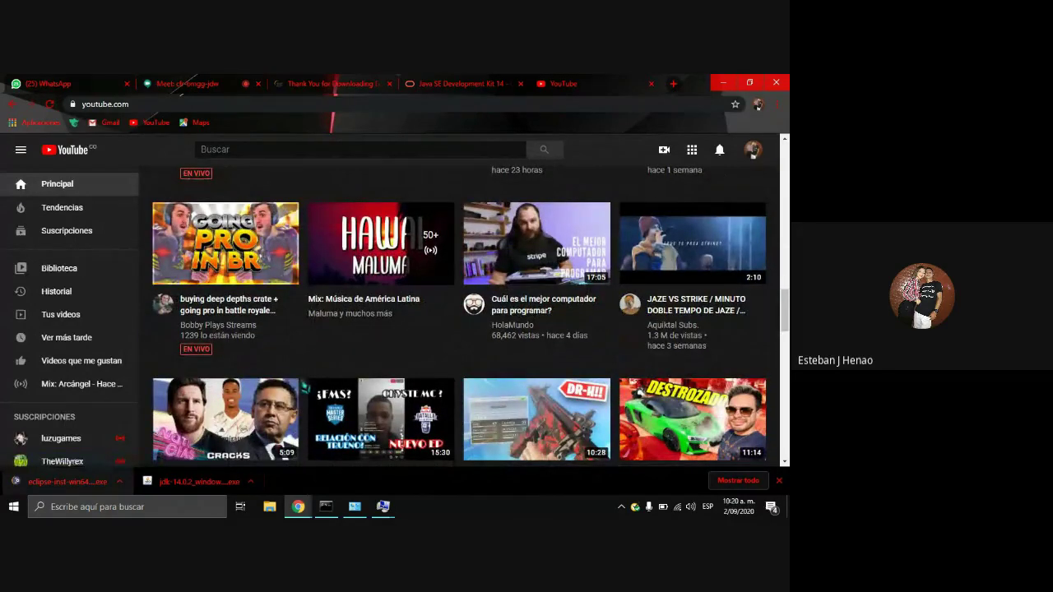
Step: Open the HolaMundo channel, browse its uploaded videos and play Los programadores mejor pagados del mundo
{"action": "left_click", "coordinate": [469, 309]}
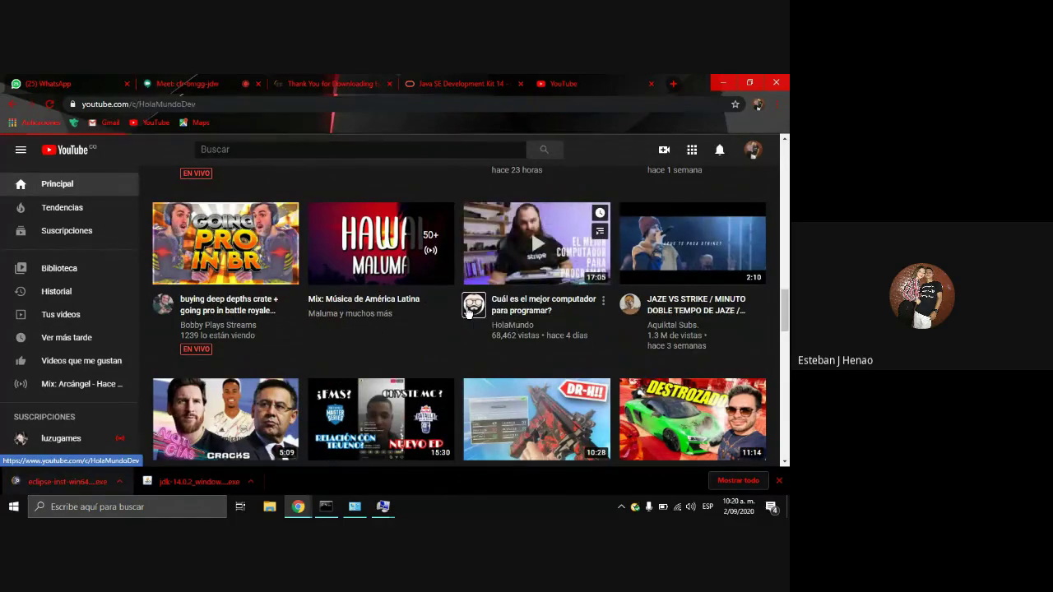
{"action": "scroll", "coordinate": [371, 337], "scroll_direction": "down", "scroll_amount": 2}
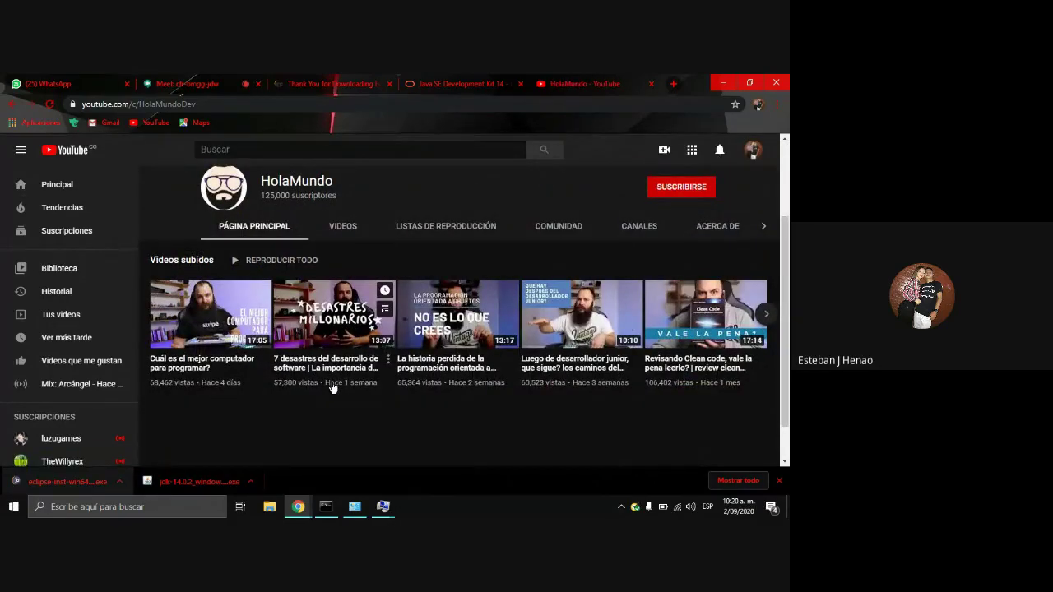
{"action": "scroll", "coordinate": [332, 387], "scroll_direction": "up", "scroll_amount": 2}
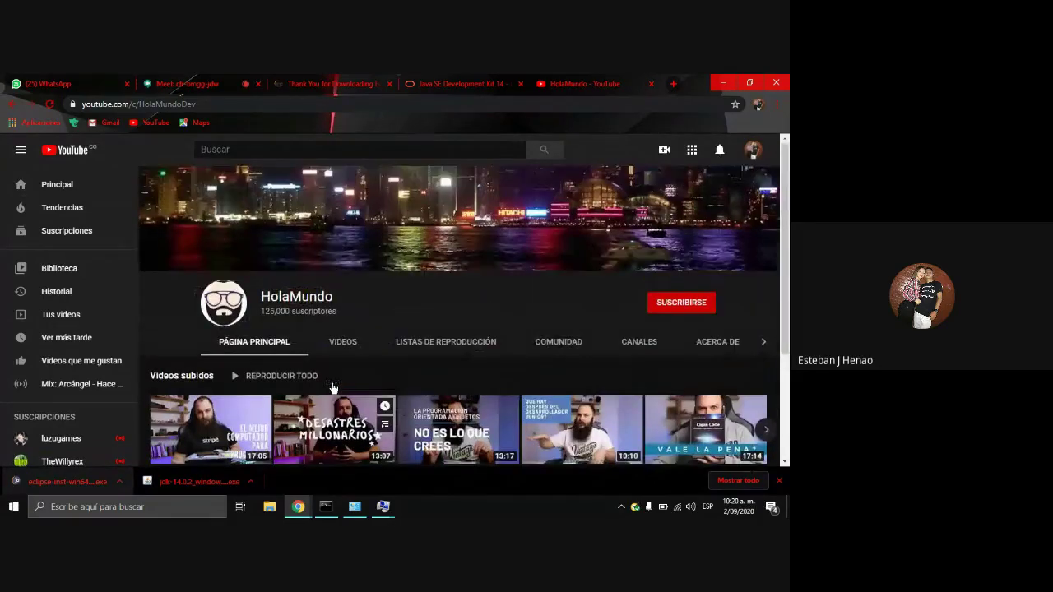
{"action": "scroll", "coordinate": [333, 388], "scroll_direction": "down", "scroll_amount": 2}
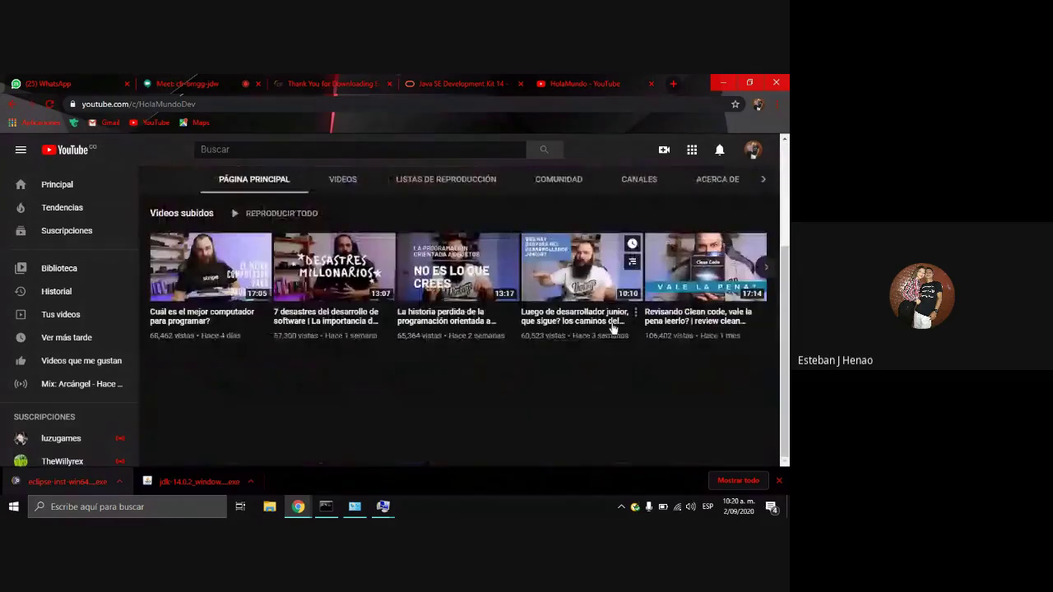
{"action": "left_click", "coordinate": [767, 269]}
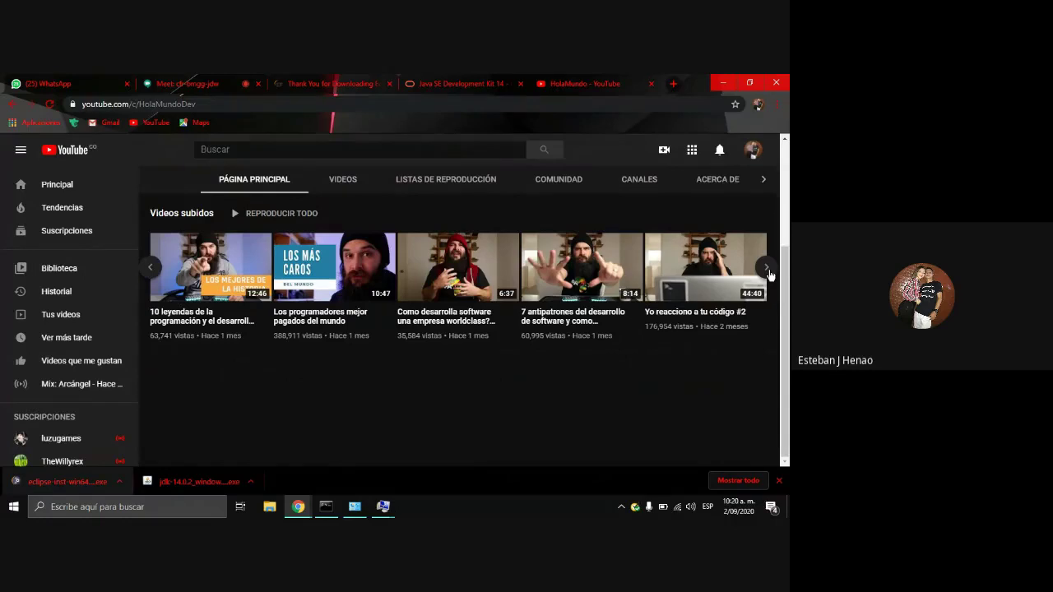
{"action": "left_click", "coordinate": [313, 304]}
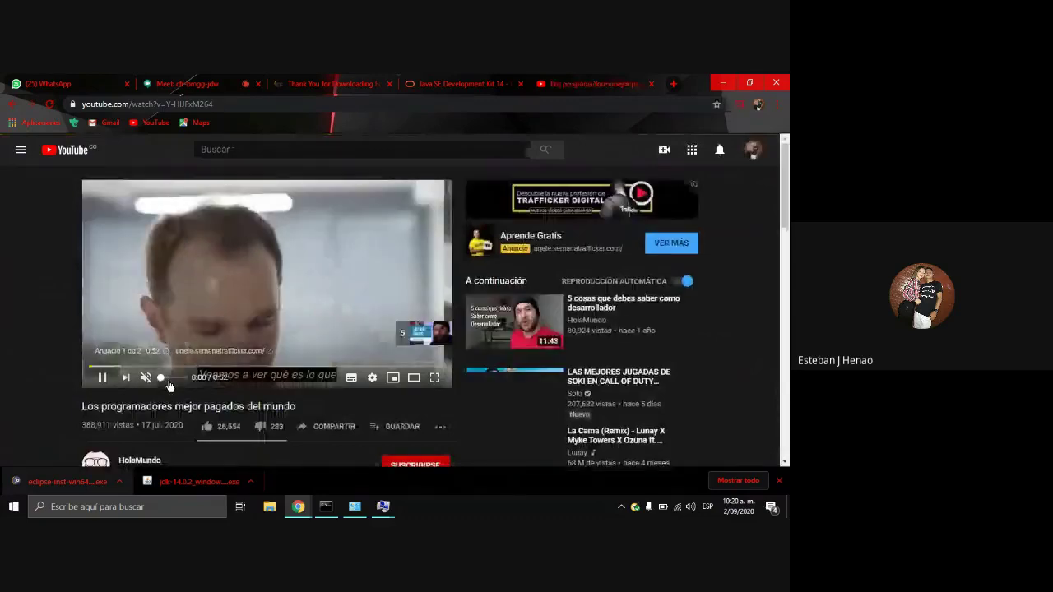
Step: Turn the video's sound on at a low volume and close the banner ads that cover the picture
{"action": "left_click", "coordinate": [161, 379]}
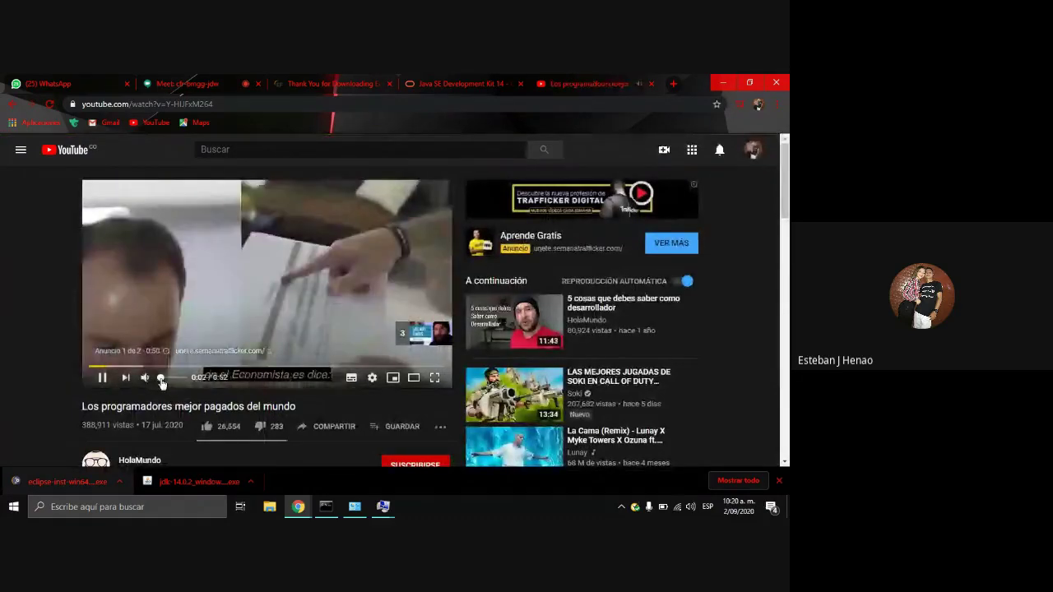
{"action": "left_click_drag", "start_coordinate": [161, 381], "coordinate": [157, 381]}
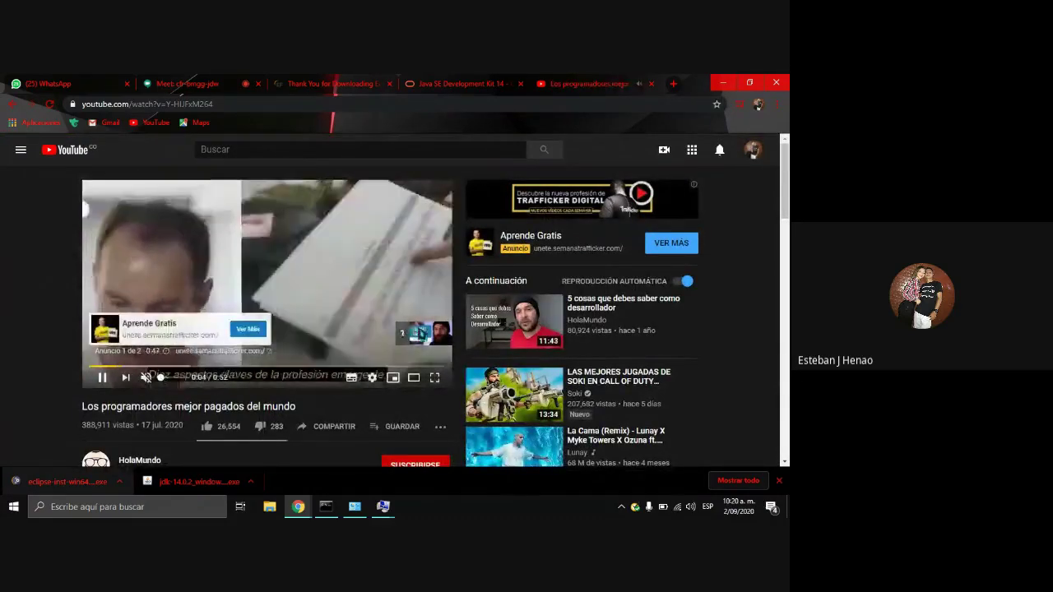
{"action": "left_click", "coordinate": [162, 380]}
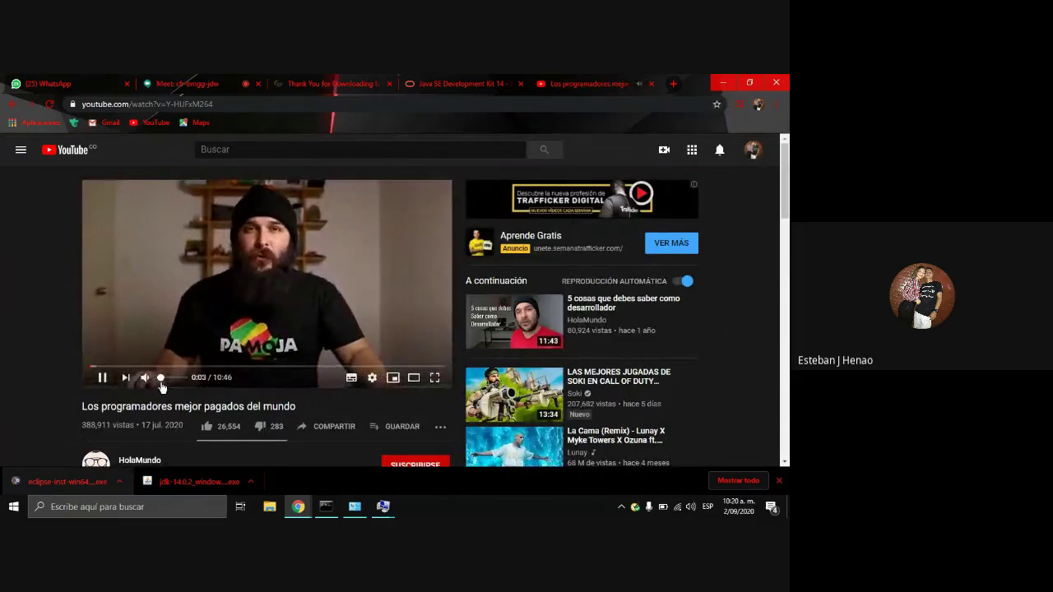
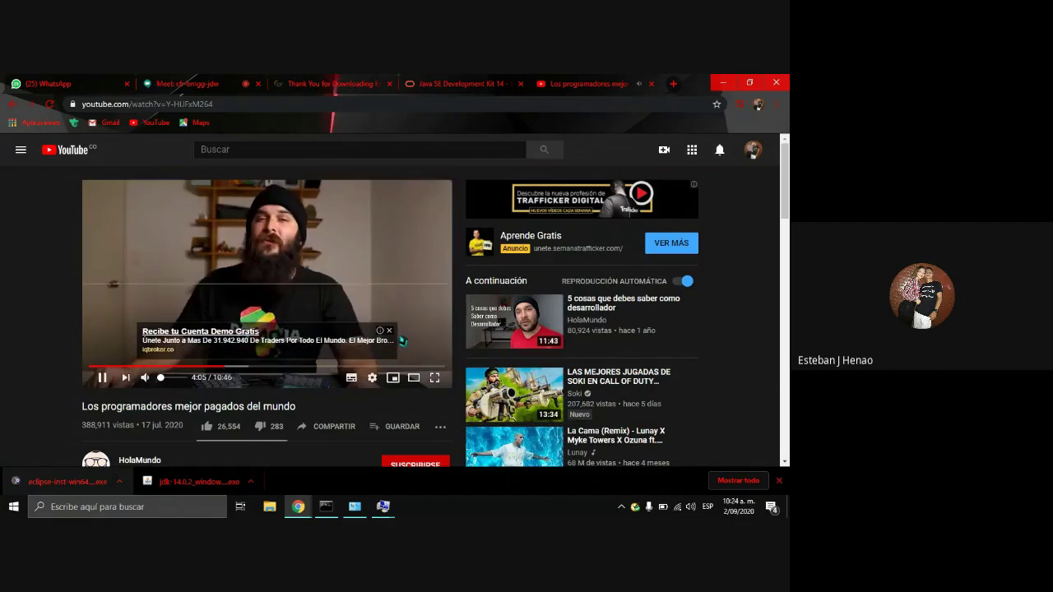
{"action": "left_click", "coordinate": [390, 331]}
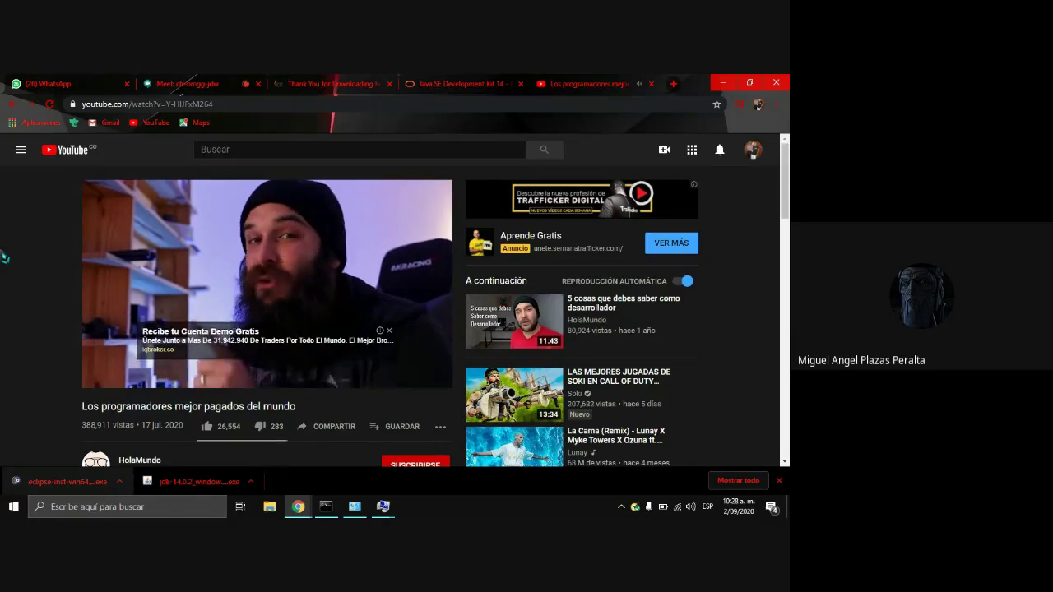
{"action": "left_click", "coordinate": [389, 330]}
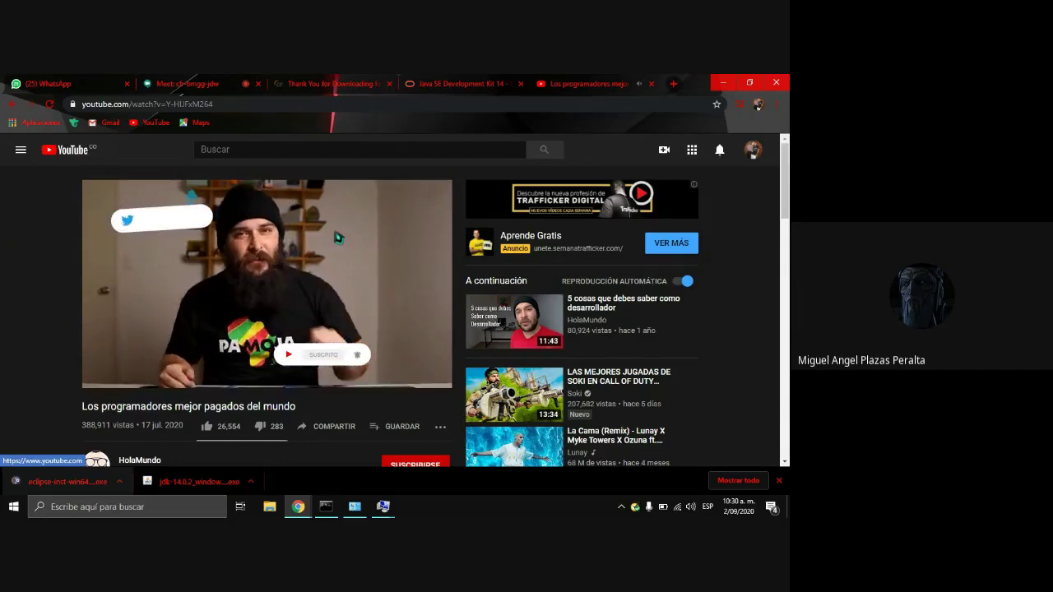
Step: Look through the video's description and comments, and expand the replies to the first comment
{"action": "scroll", "coordinate": [467, 301], "scroll_direction": "down", "scroll_amount": 3}
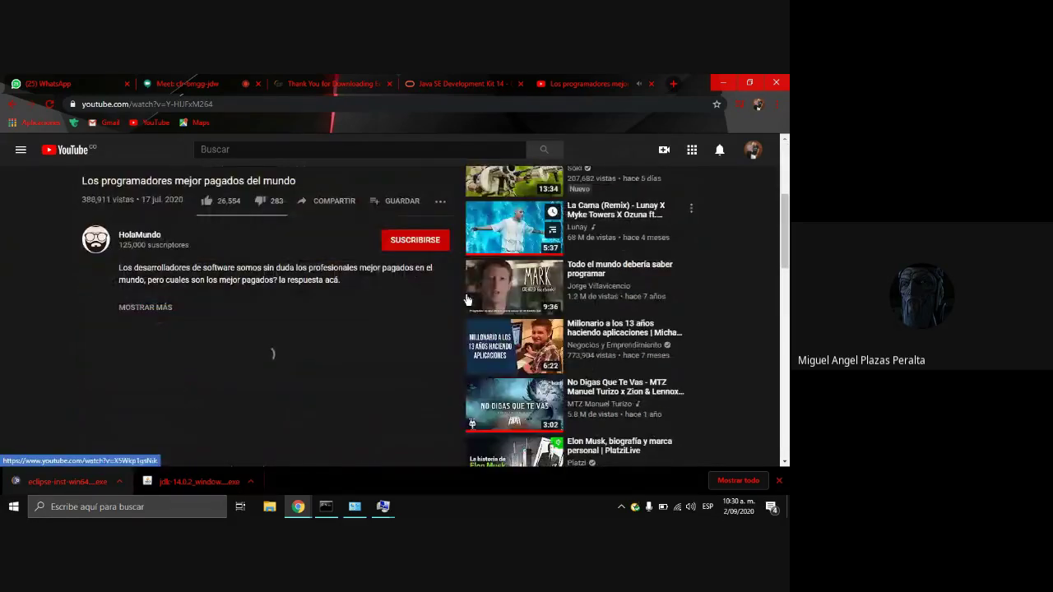
{"action": "scroll", "coordinate": [135, 236], "scroll_direction": "down", "scroll_amount": 1}
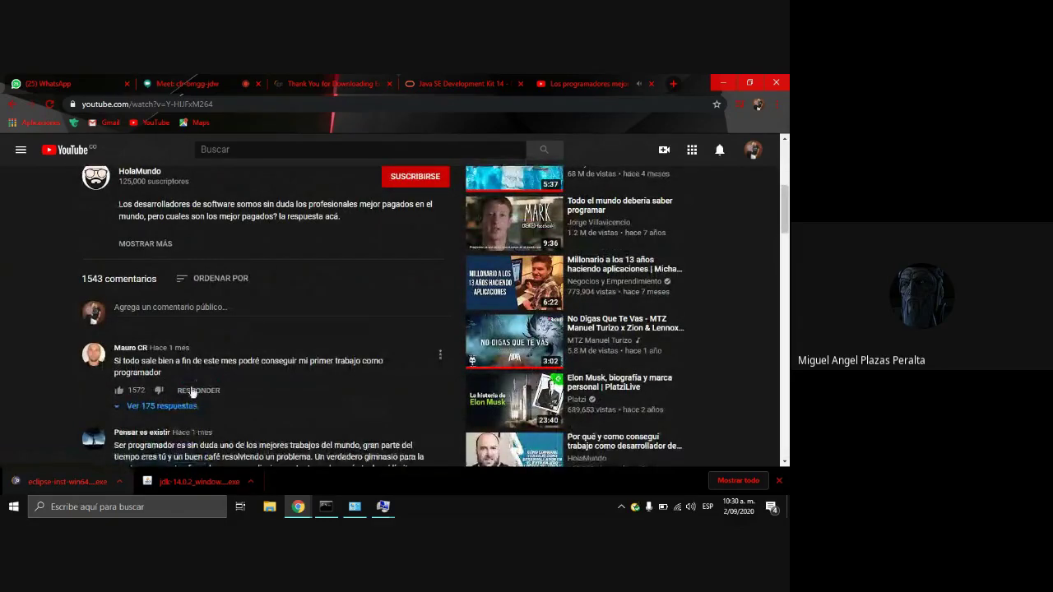
{"action": "left_click", "coordinate": [177, 408]}
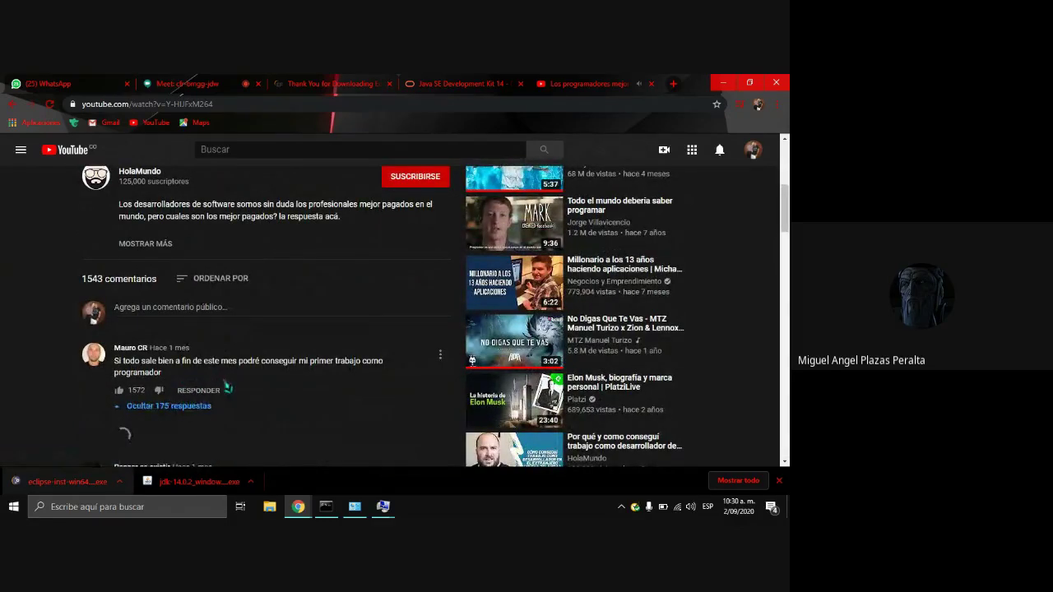
{"action": "scroll", "coordinate": [227, 387], "scroll_direction": "down", "scroll_amount": 3}
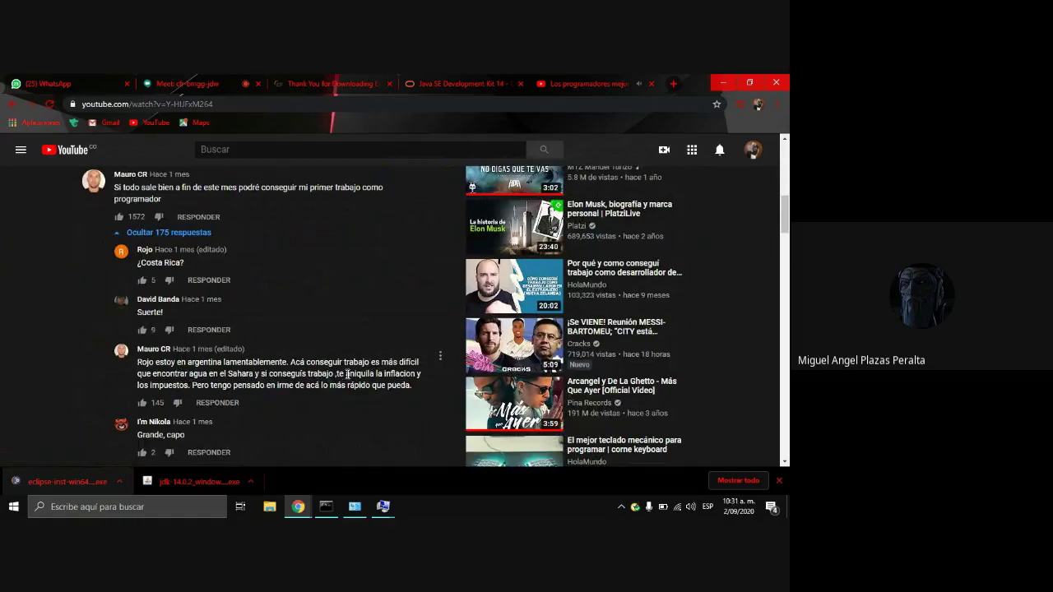
{"action": "scroll", "coordinate": [316, 357], "scroll_direction": "up", "scroll_amount": 10}
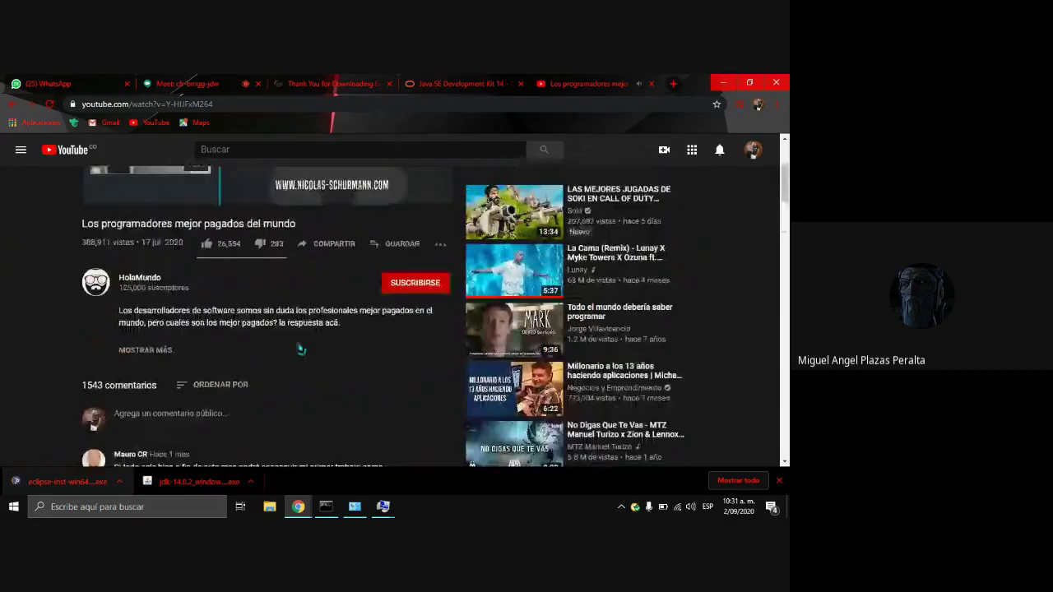
Step: Return to the HolaMundo channel, look through its uploaded videos and play Cuál es el mejor computador para programar?
{"action": "left_click", "coordinate": [300, 349]}
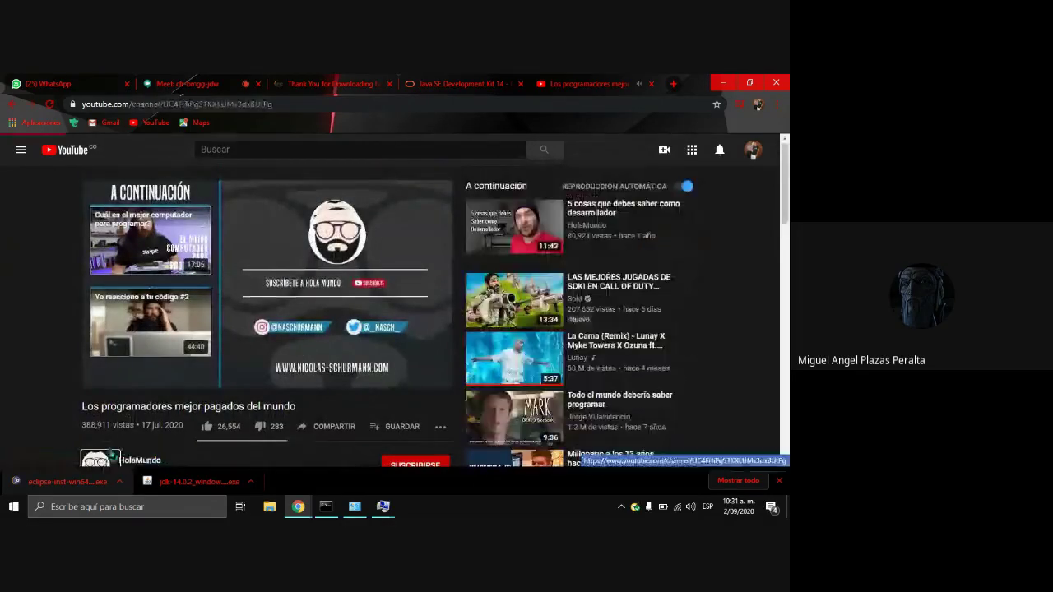
{"action": "scroll", "coordinate": [250, 363], "scroll_direction": "down", "scroll_amount": 2}
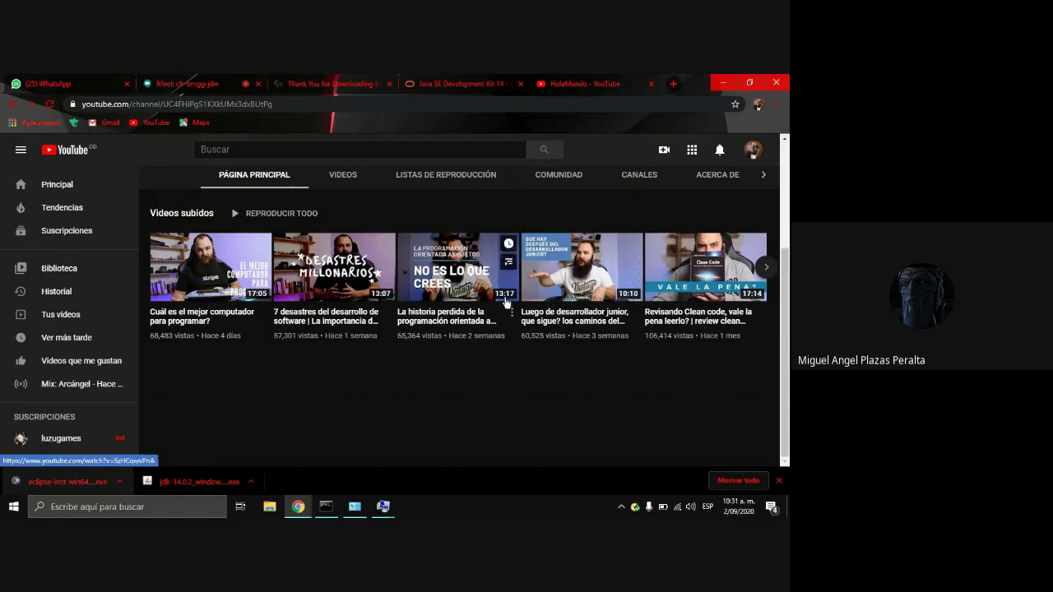
{"action": "left_click", "coordinate": [765, 267]}
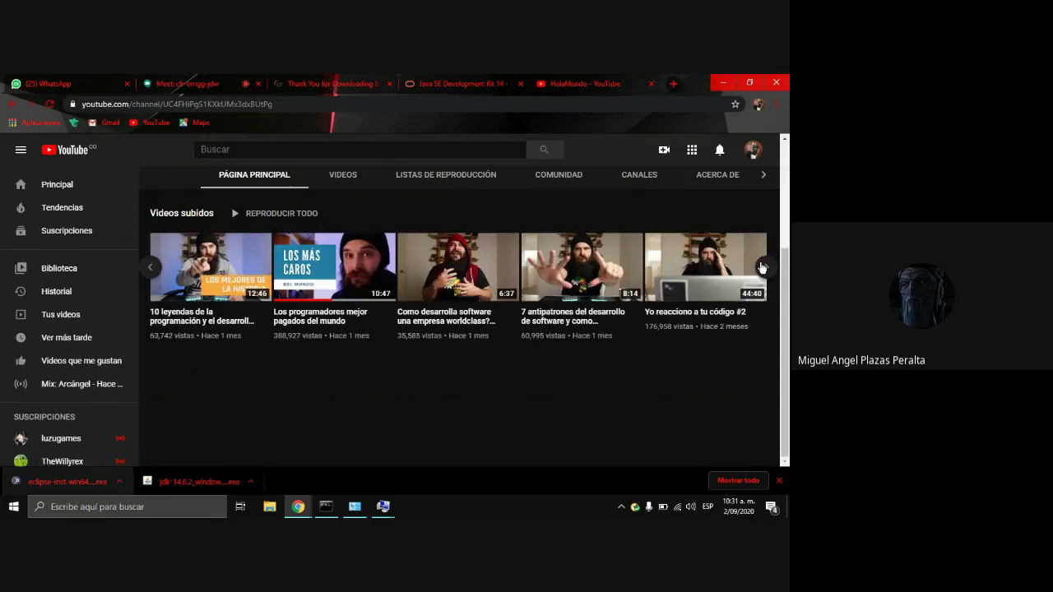
{"action": "left_click", "coordinate": [763, 267]}
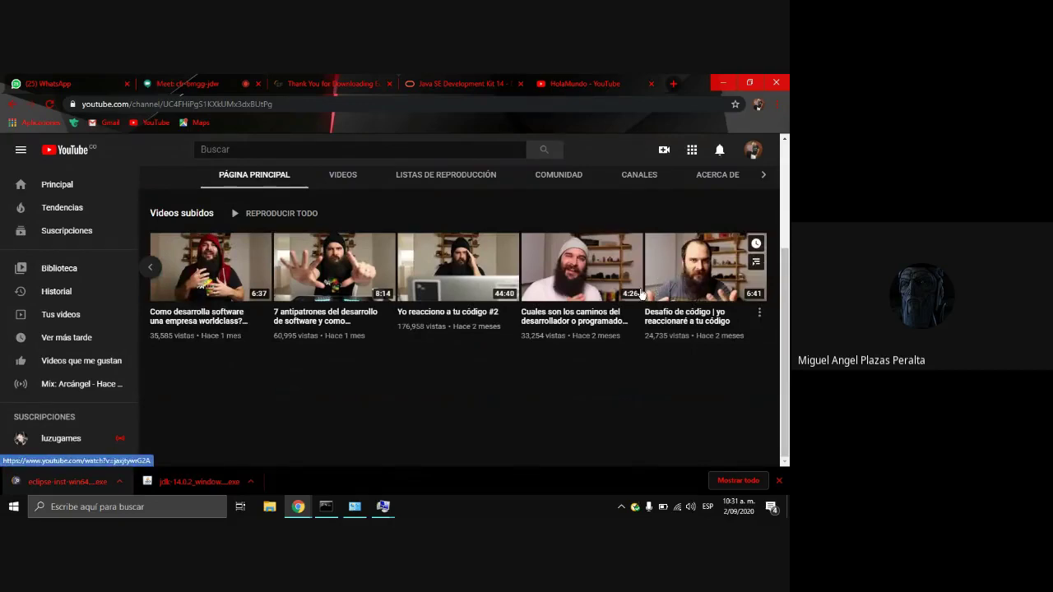
{"action": "scroll", "coordinate": [283, 262], "scroll_direction": "up", "scroll_amount": 1}
{"action": "scroll", "coordinate": [284, 263], "scroll_direction": "up", "scroll_amount": 1}
{"action": "scroll", "coordinate": [292, 259], "scroll_direction": "down", "scroll_amount": 2}
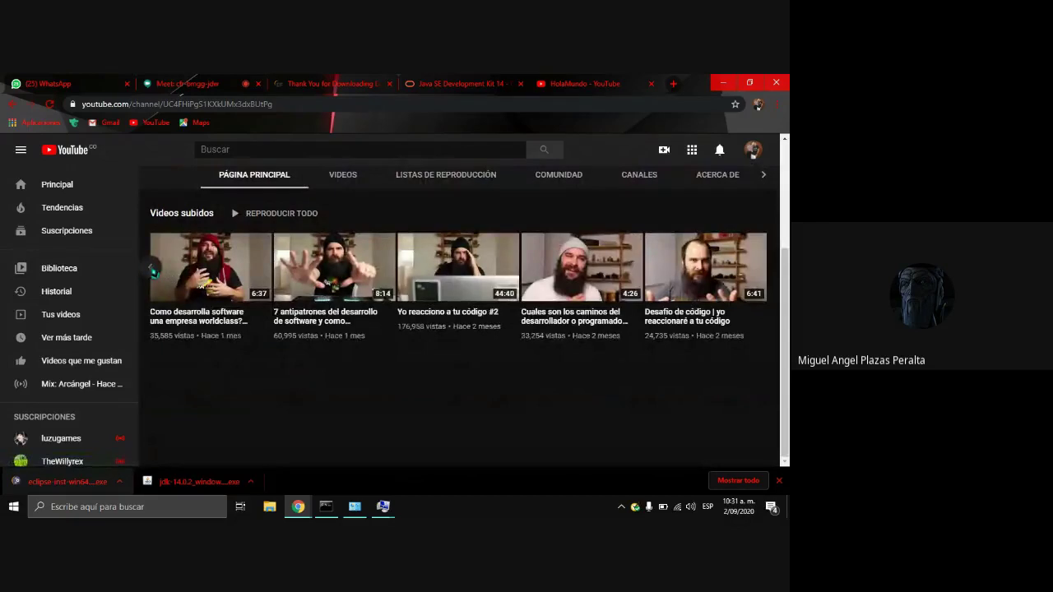
{"action": "left_click", "coordinate": [153, 271]}
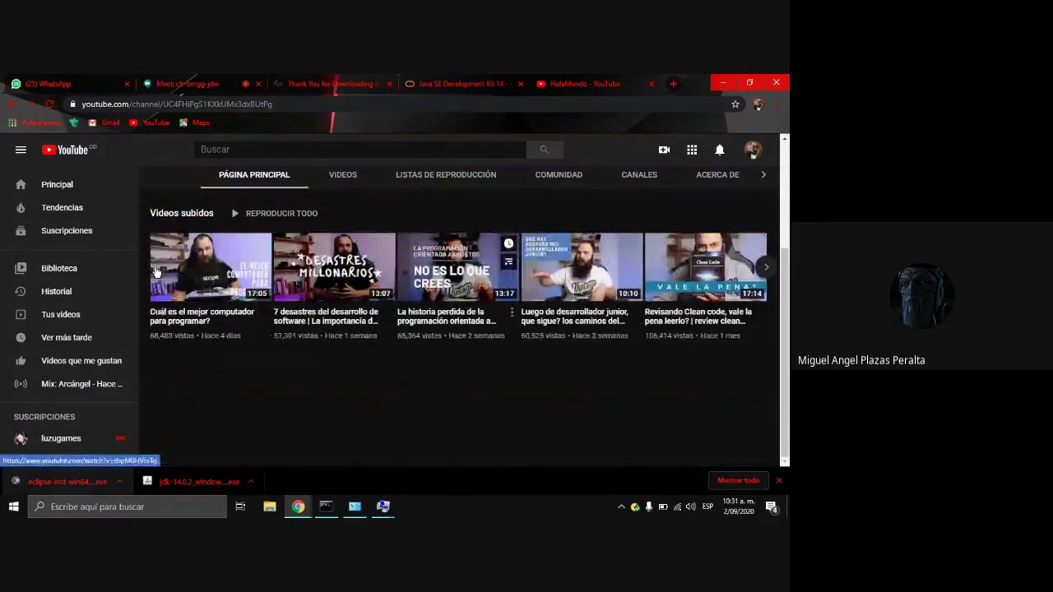
{"action": "left_click", "coordinate": [155, 271]}
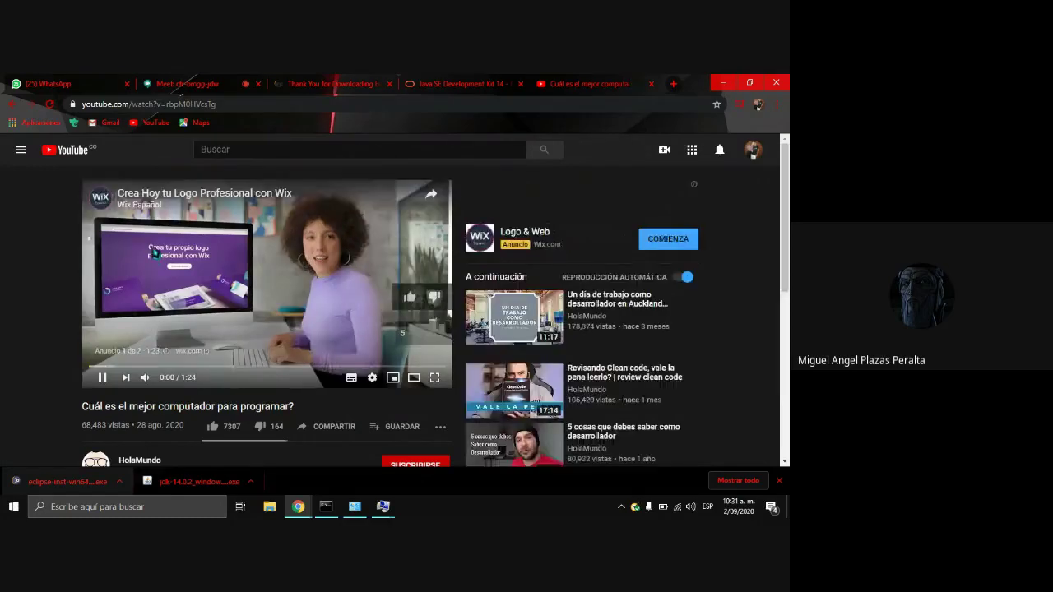
Step: Play Un día de trabajo como desarrollador en Auckland Nueva Zelanda in theater mode without the banner ad, at a low volume
{"action": "left_click", "coordinate": [514, 331]}
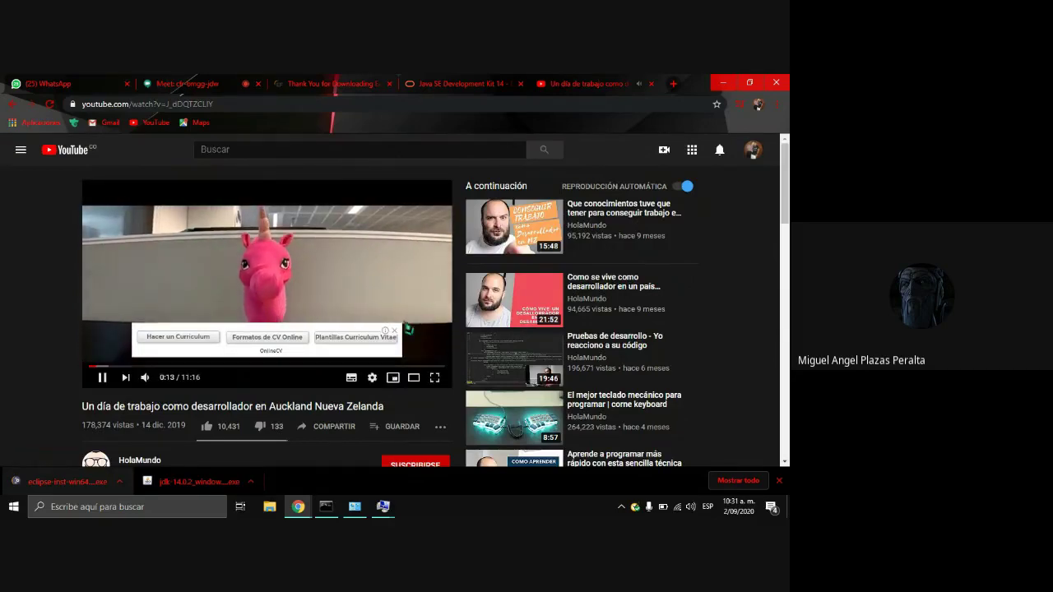
{"action": "left_click", "coordinate": [395, 333]}
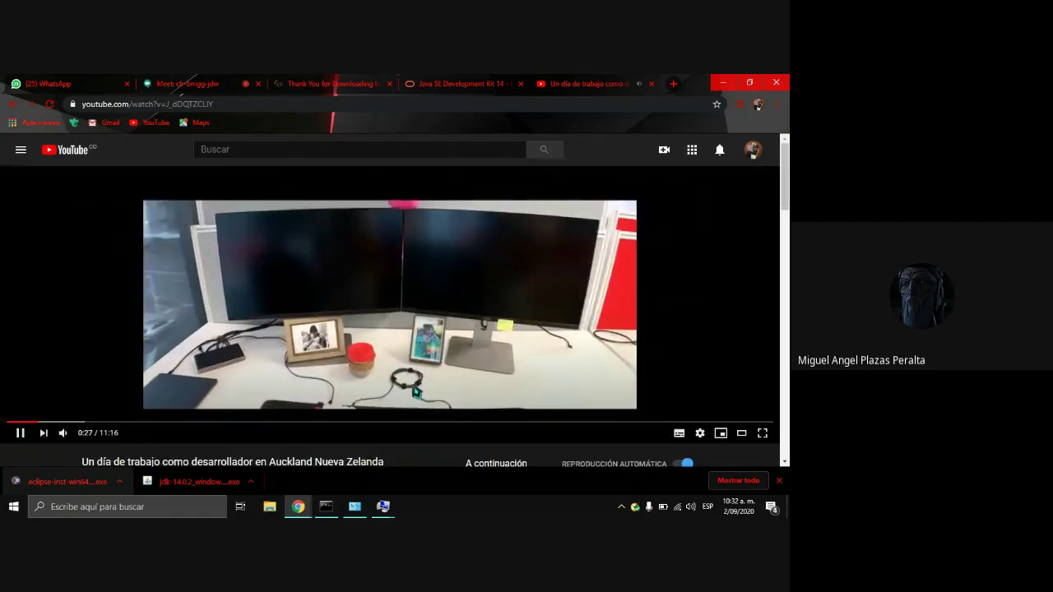
{"action": "left_click", "coordinate": [414, 377]}
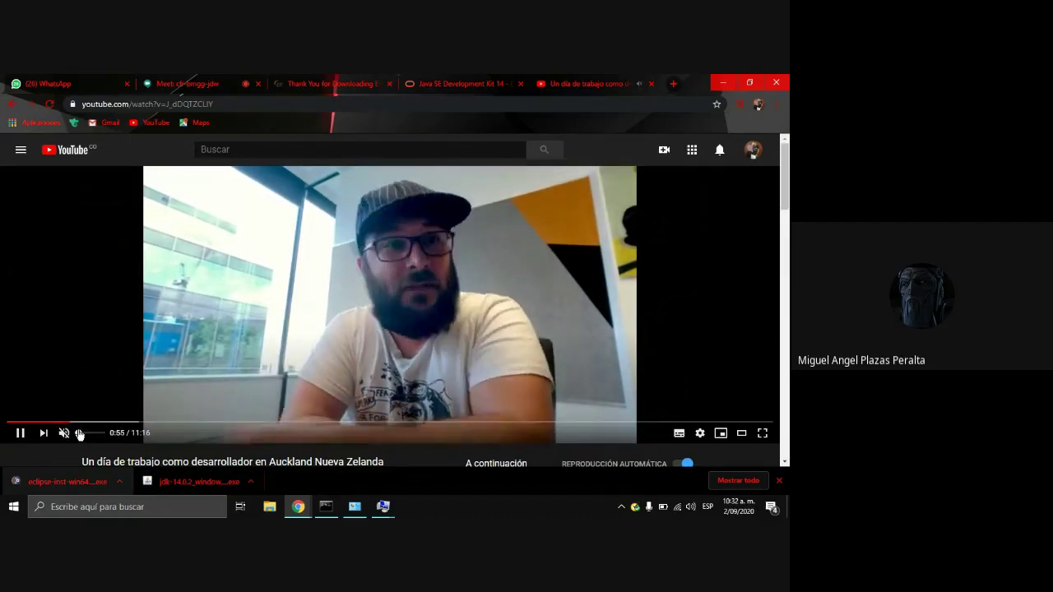
{"action": "left_click", "coordinate": [79, 434]}
{"action": "left_click", "coordinate": [79, 435]}
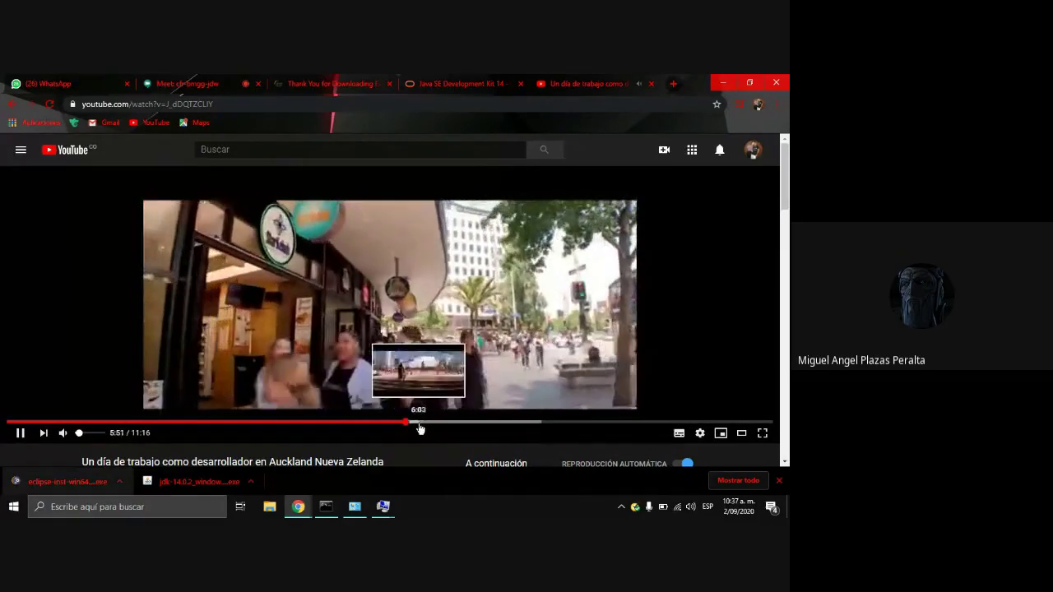
Step: Jump ahead in the video to about 6:03, pause and resume playback, and skip a few seconds further
{"action": "left_click", "coordinate": [420, 428]}
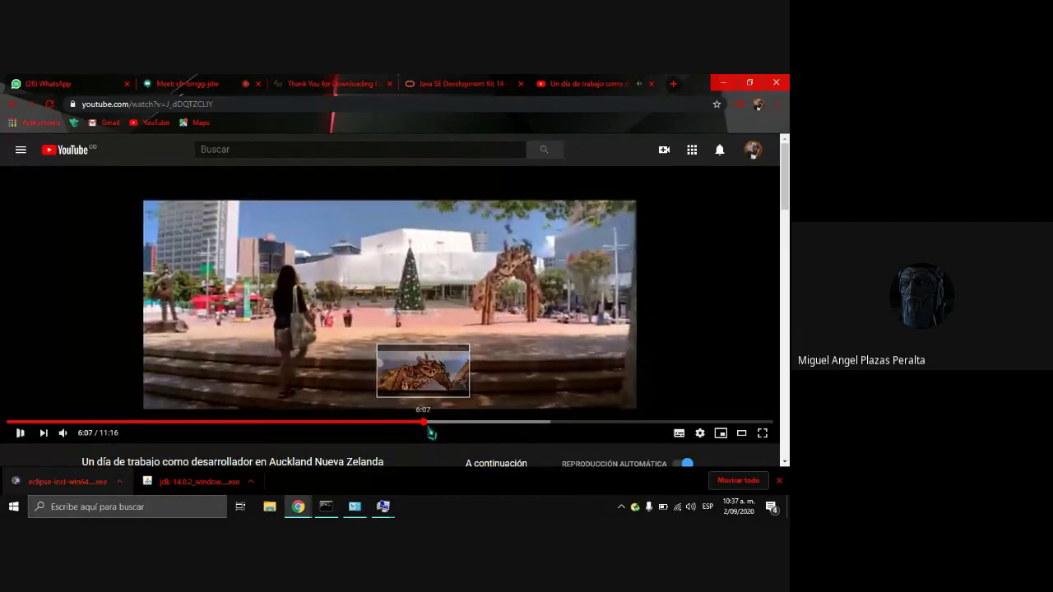
{"action": "key", "text": "space"}
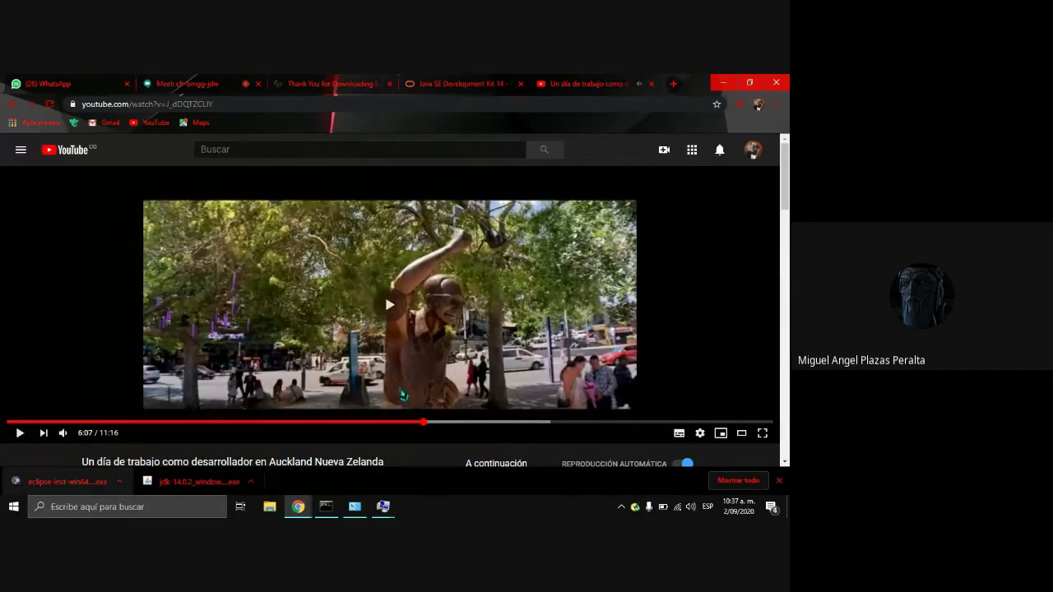
{"action": "key", "text": "space"}
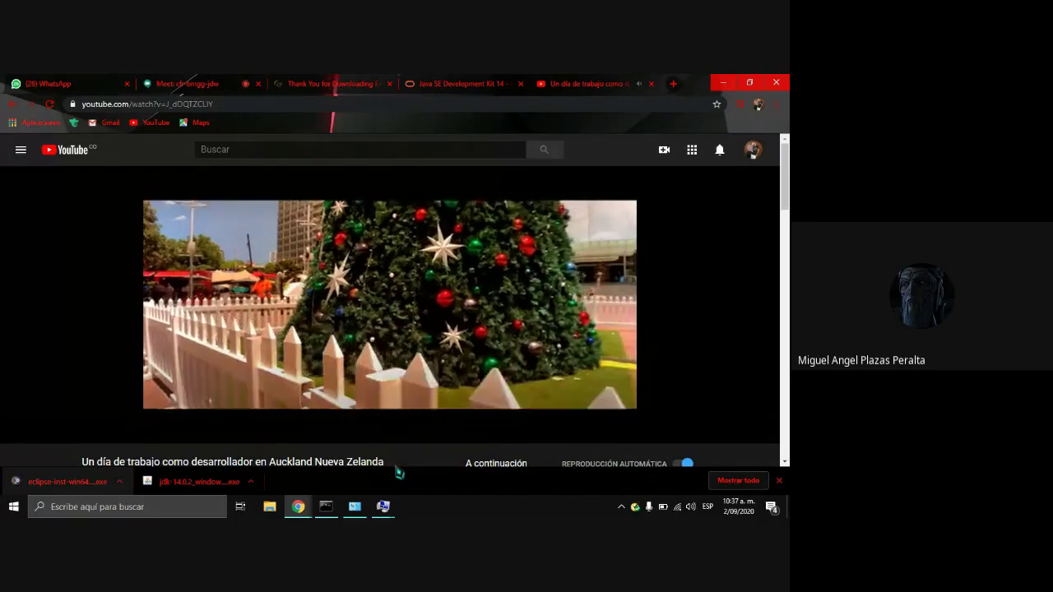
{"action": "key", "text": "Right"}
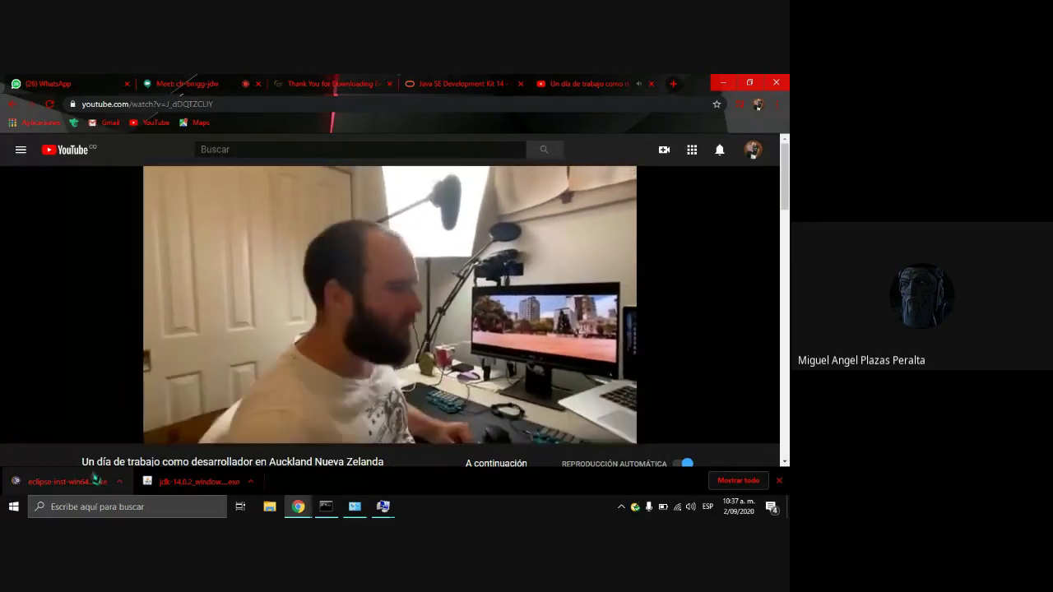
Step: Restart the video from the beginning and return to about 7:17
{"action": "mouse_move", "coordinate": [64, 436]}
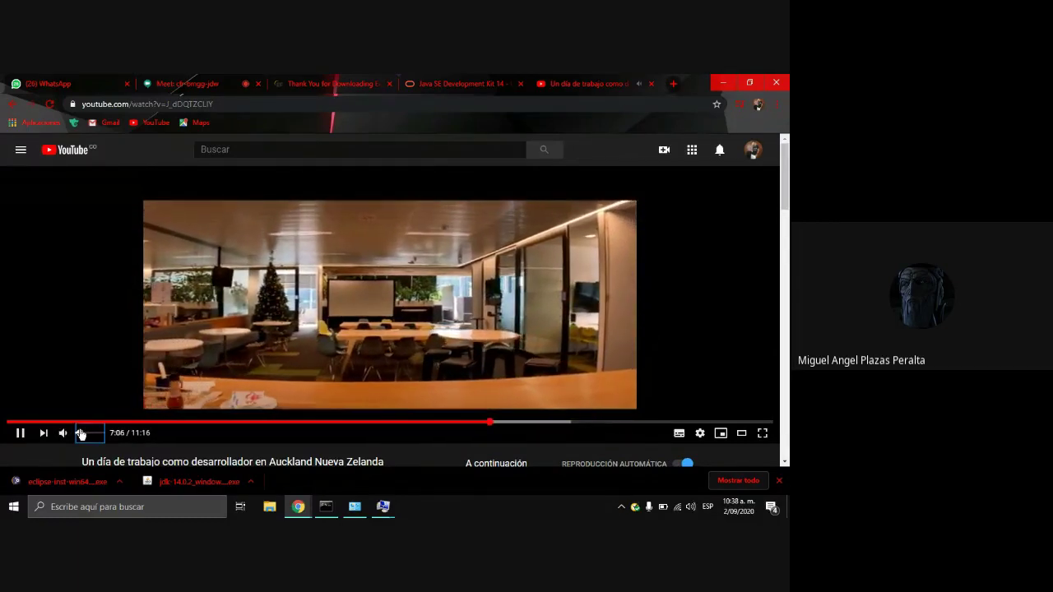
{"action": "key", "text": "0"}
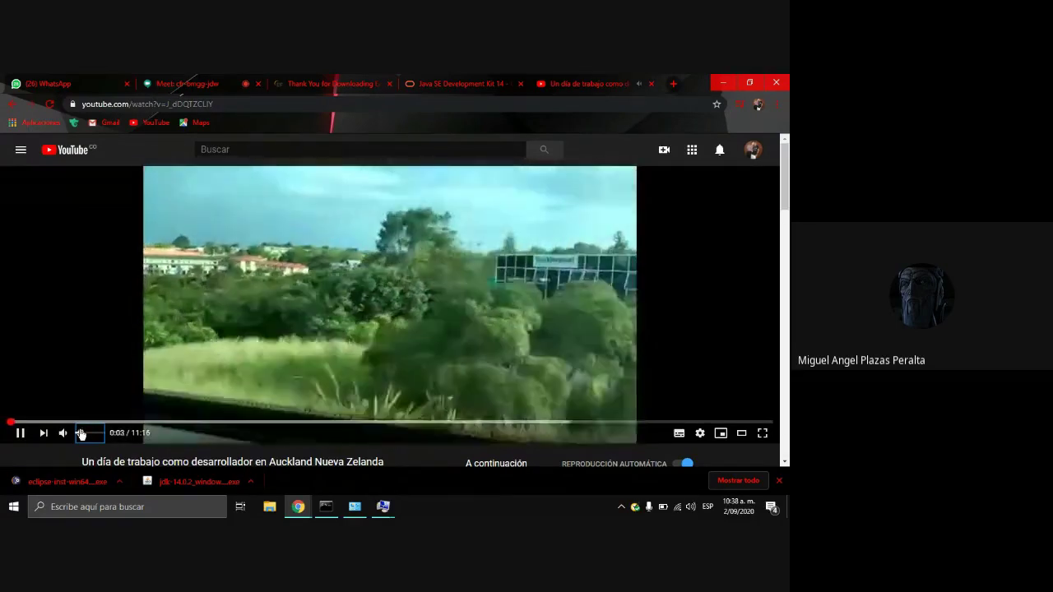
{"action": "left_click", "coordinate": [502, 422]}
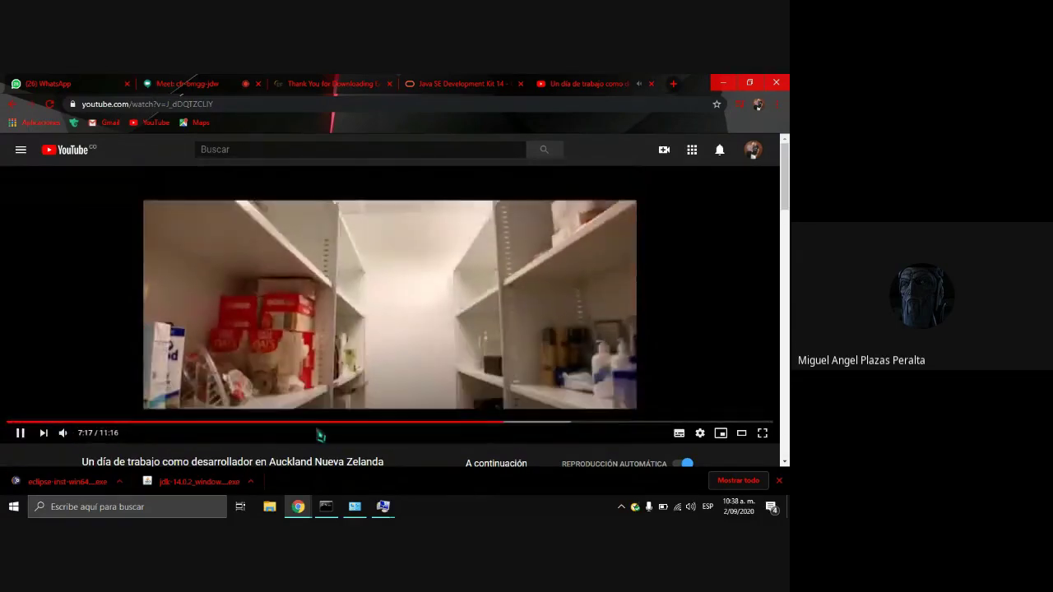
Step: Jump ahead in the Auckland video to about 7:29, skip further forward, and rewind a few seconds near 9:12
{"action": "mouse_move", "coordinate": [80, 435]}
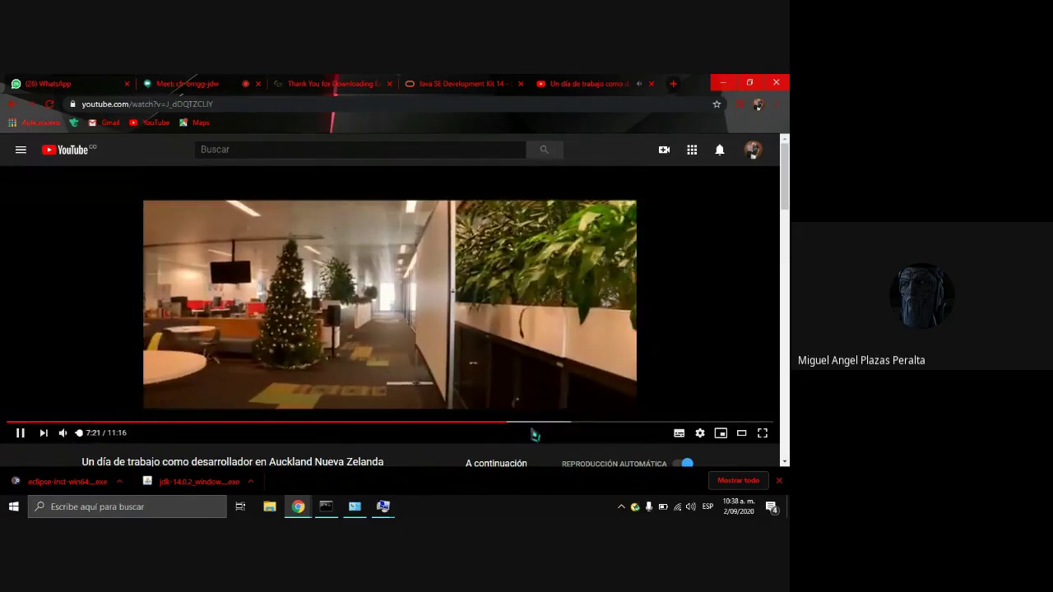
{"action": "left_click", "coordinate": [521, 423]}
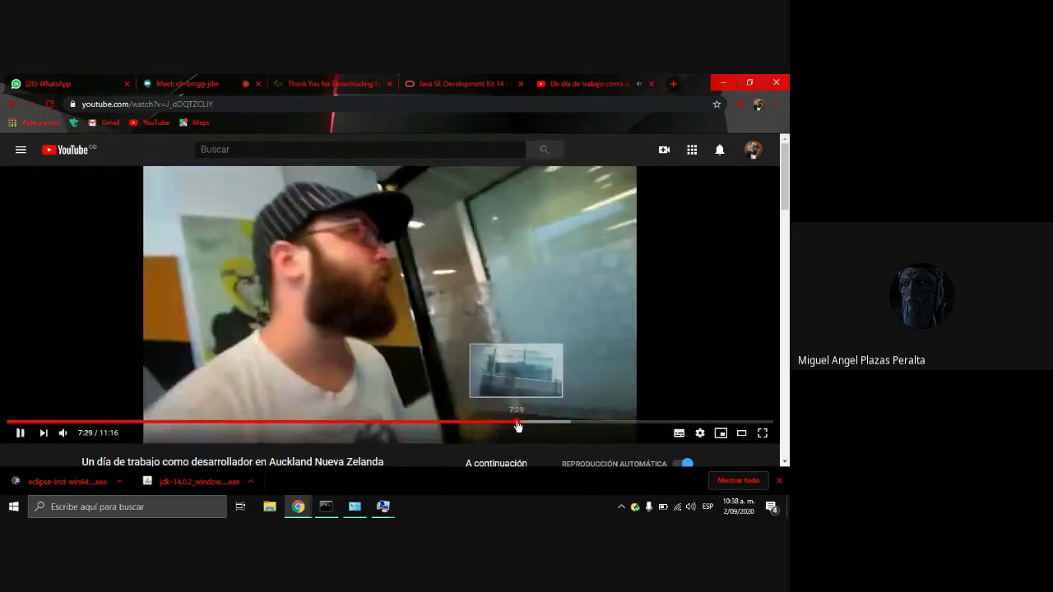
{"action": "left_click", "coordinate": [517, 423]}
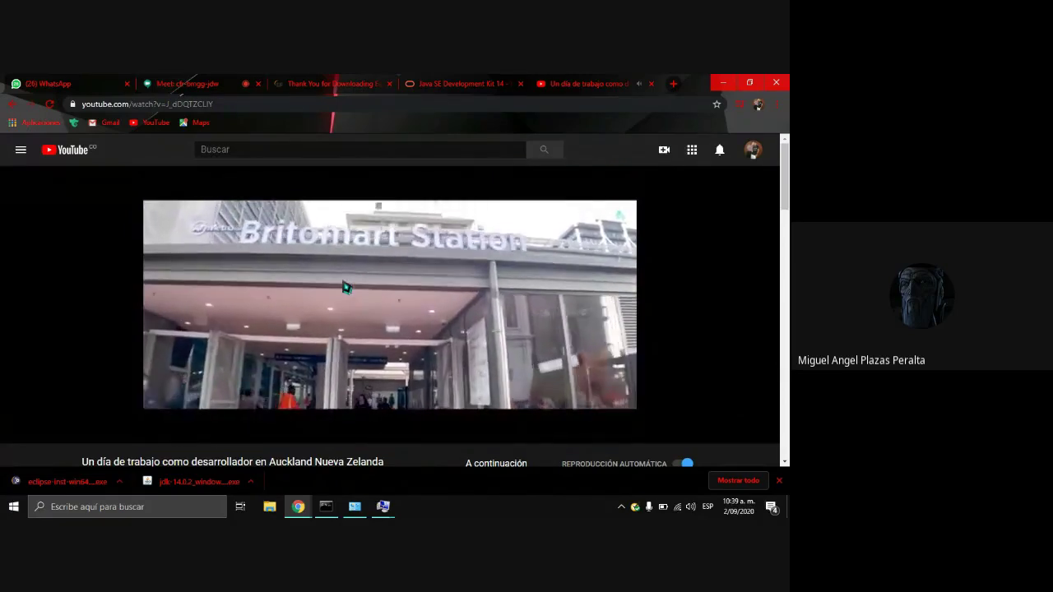
{"action": "key", "text": "Right"}
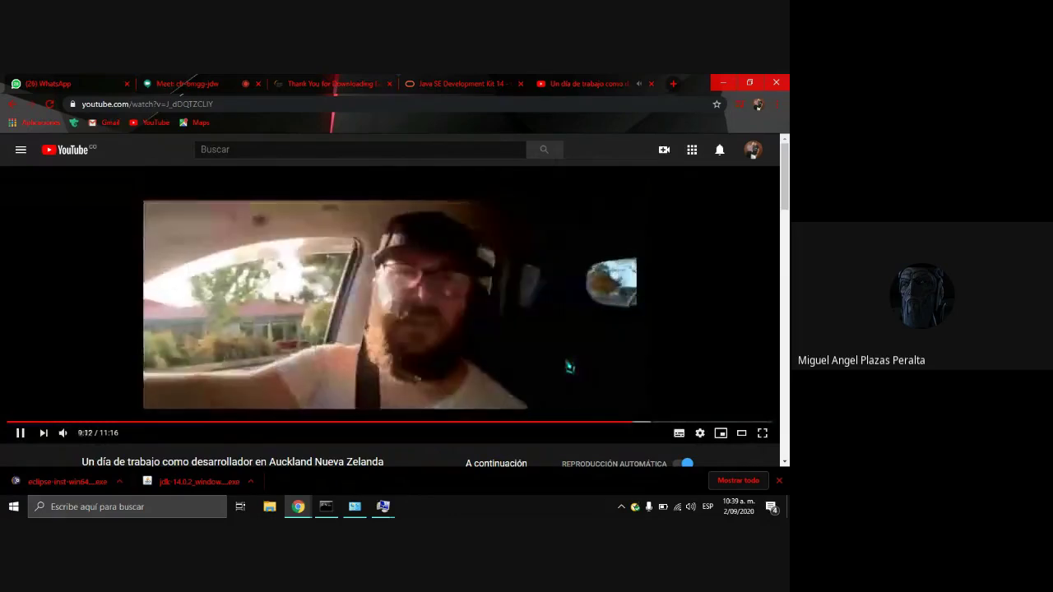
{"action": "key", "text": "Left"}
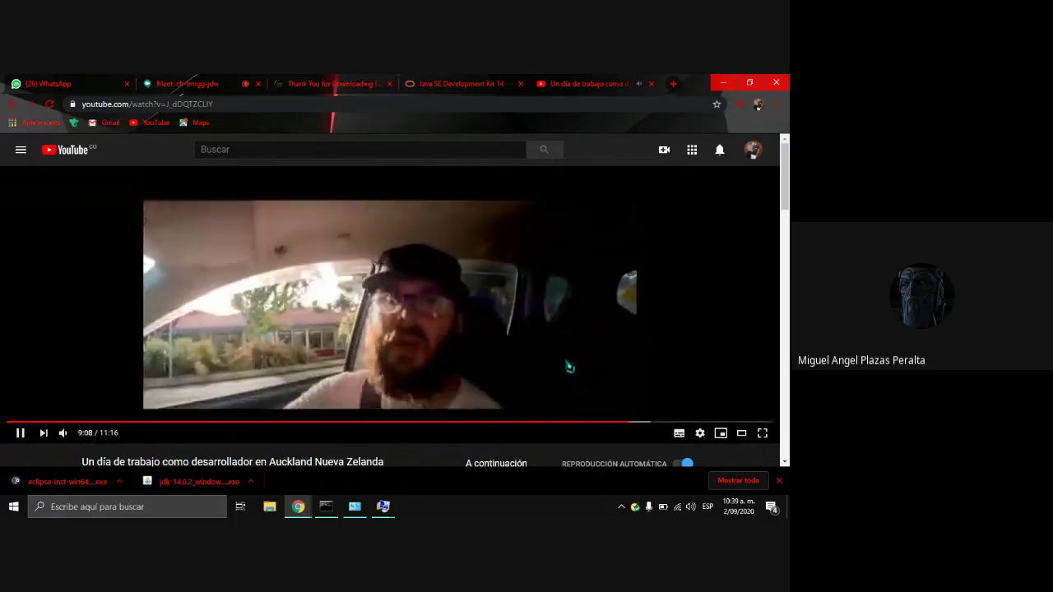
{"action": "key", "text": "Left"}
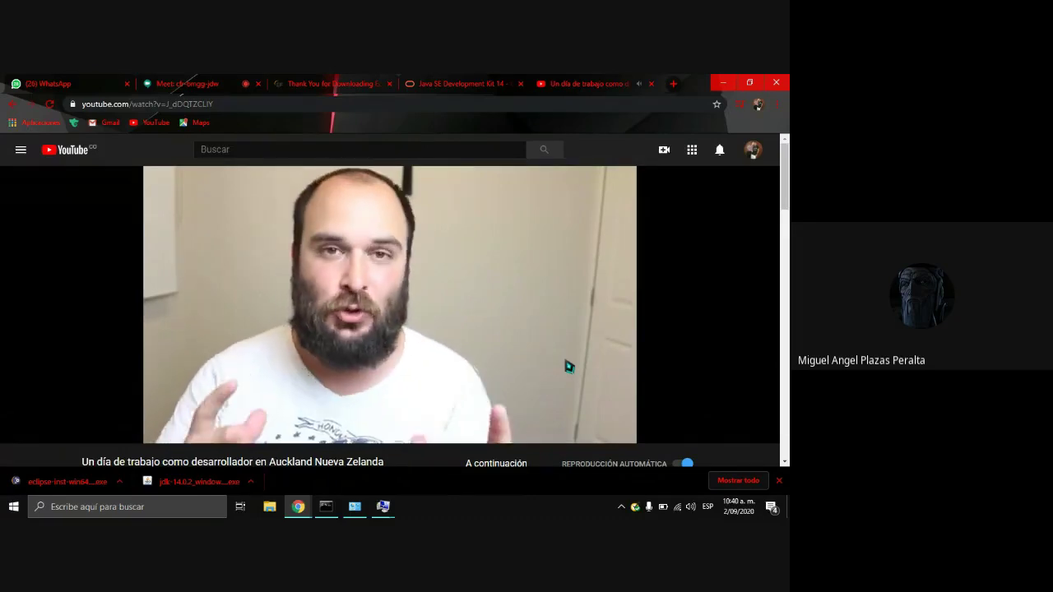
Step: Return to the YouTube home page and look through the recommended videos
{"action": "mouse_move", "coordinate": [332, 251]}
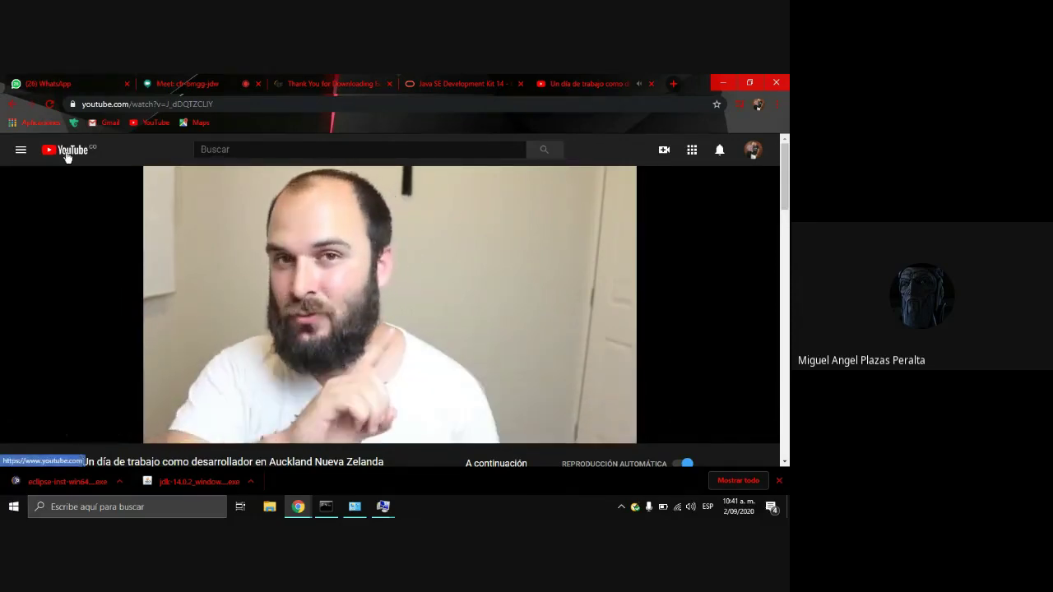
{"action": "left_click", "coordinate": [66, 155]}
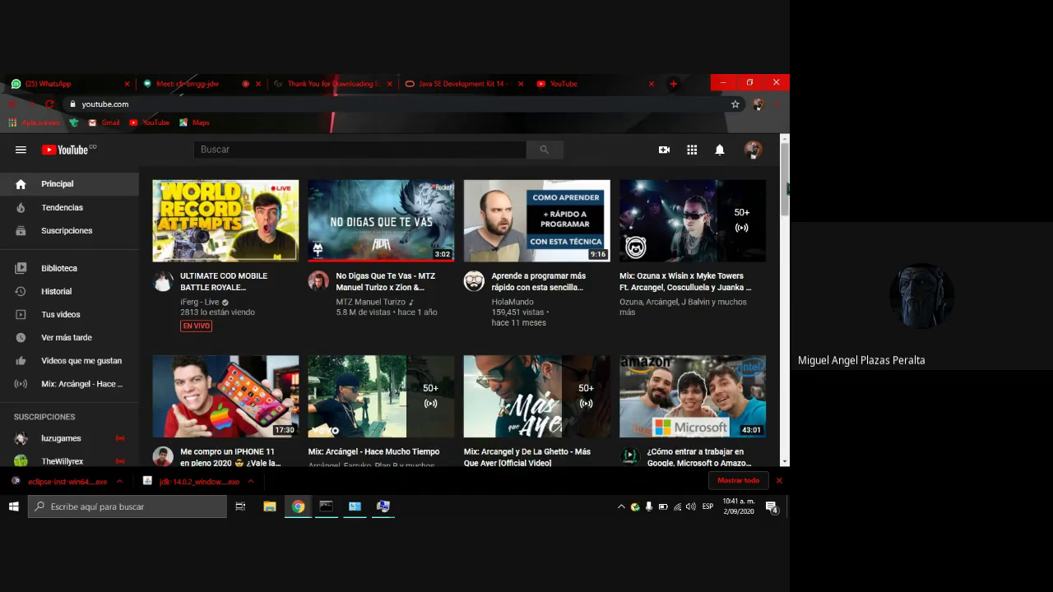
{"action": "scroll", "coordinate": [788, 187], "scroll_direction": "down", "scroll_amount": 5}
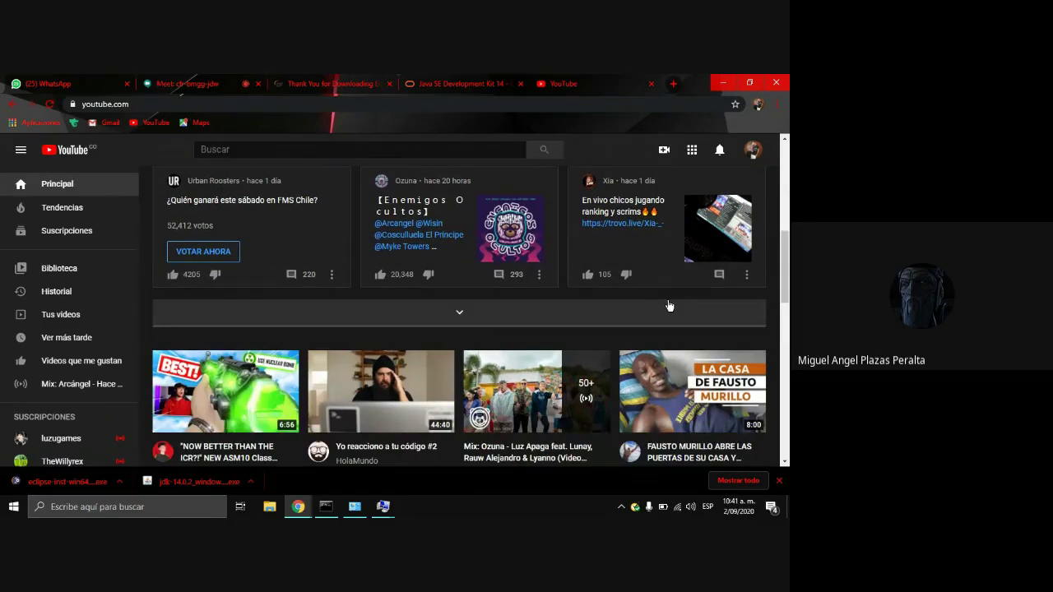
{"action": "scroll", "coordinate": [670, 309], "scroll_direction": "down", "scroll_amount": 1}
{"action": "scroll", "coordinate": [670, 312], "scroll_direction": "down", "scroll_amount": 1}
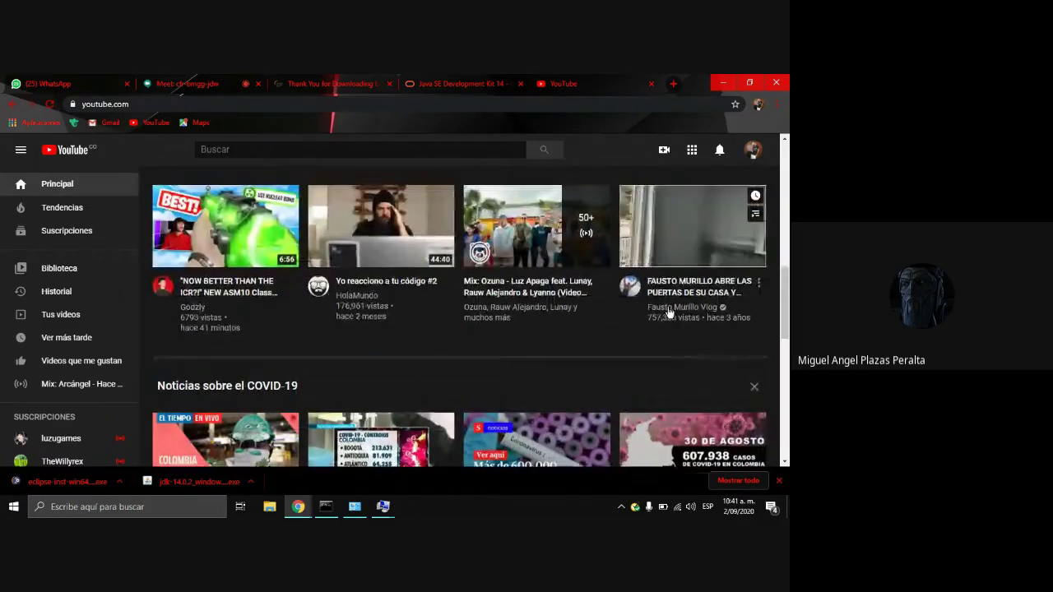
{"action": "scroll", "coordinate": [669, 311], "scroll_direction": "down", "scroll_amount": 6}
{"action": "scroll", "coordinate": [669, 311], "scroll_direction": "up", "scroll_amount": 1}
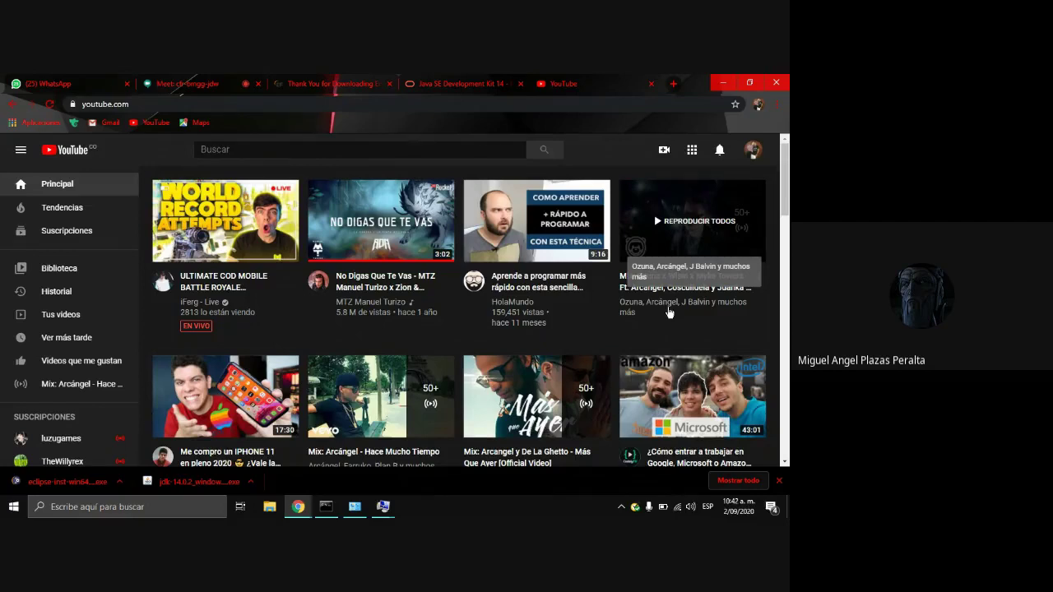
Step: Check the Meet call, show the Windows desktop and move the JDK and Eclipse installer icons together to the desktop's upper area
{"action": "left_click", "coordinate": [303, 82]}
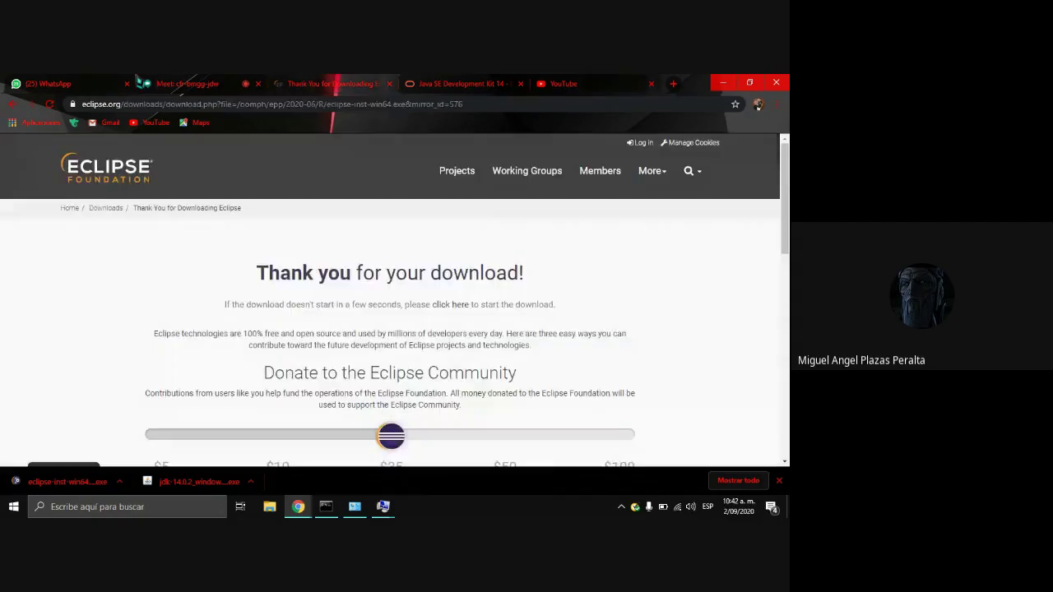
{"action": "left_click", "coordinate": [183, 84]}
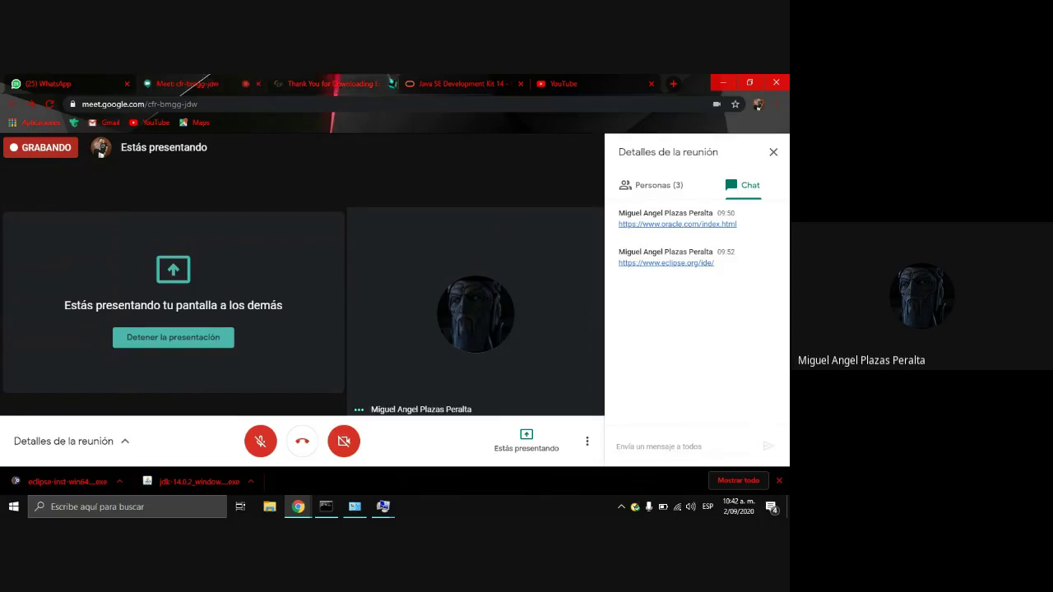
{"action": "key", "text": "super+d"}
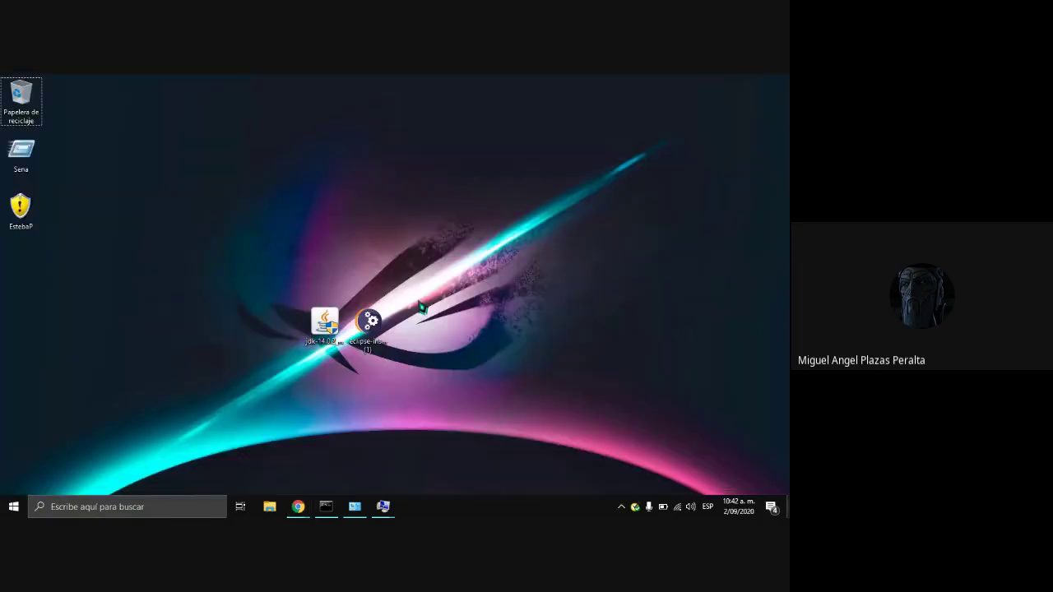
{"action": "left_click_drag", "start_coordinate": [304, 395], "coordinate": [566, 211]}
{"action": "left_click_drag", "start_coordinate": [447, 259], "coordinate": [181, 376]}
{"action": "left_click_drag", "start_coordinate": [354, 331], "coordinate": [225, 161]}
{"action": "left_click", "coordinate": [169, 170]}
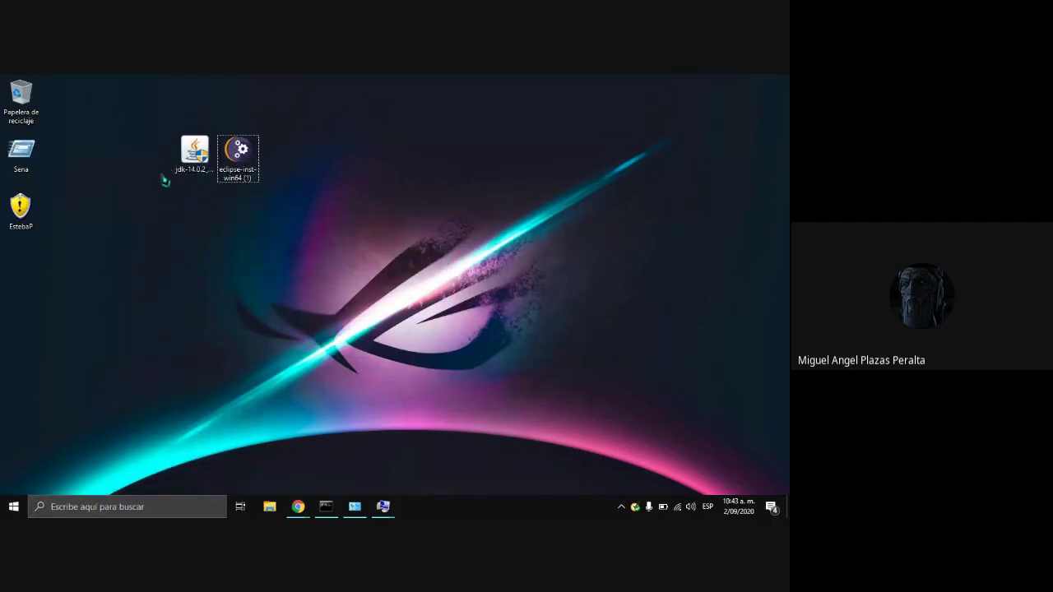
{"action": "left_click_drag", "start_coordinate": [164, 181], "coordinate": [202, 267]}
{"action": "left_click", "coordinate": [346, 437]}
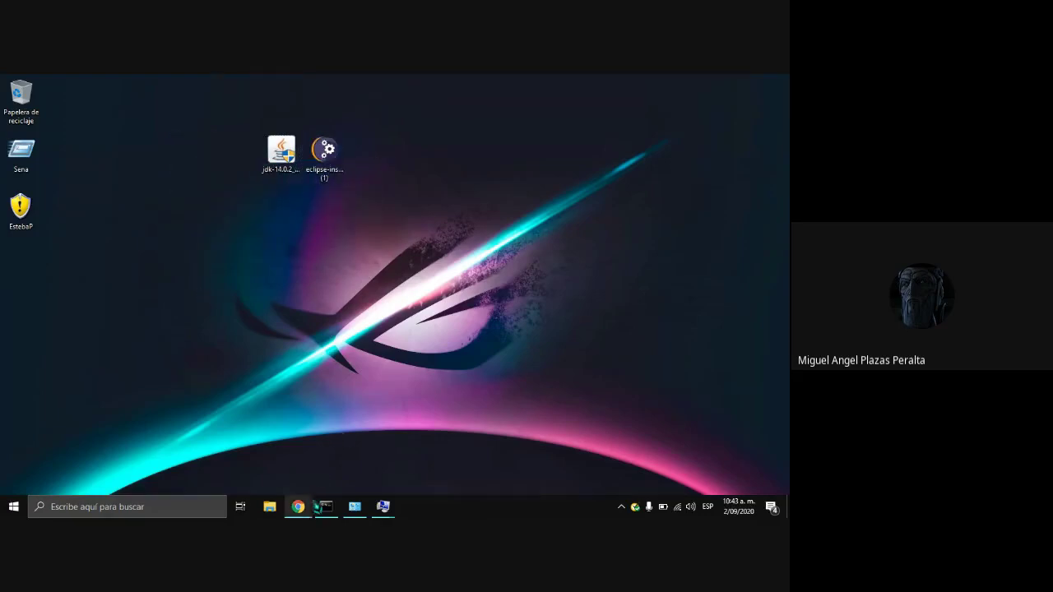
Step: Switch back to Chrome and look further down the YouTube home page's recommendations
{"action": "mouse_move", "coordinate": [298, 507]}
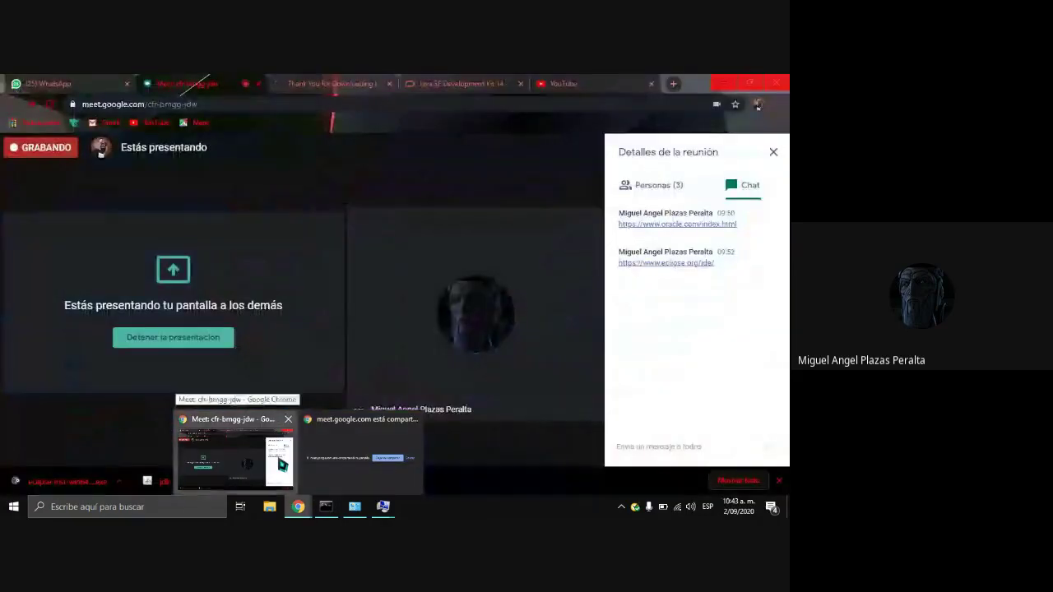
{"action": "left_click", "coordinate": [282, 465]}
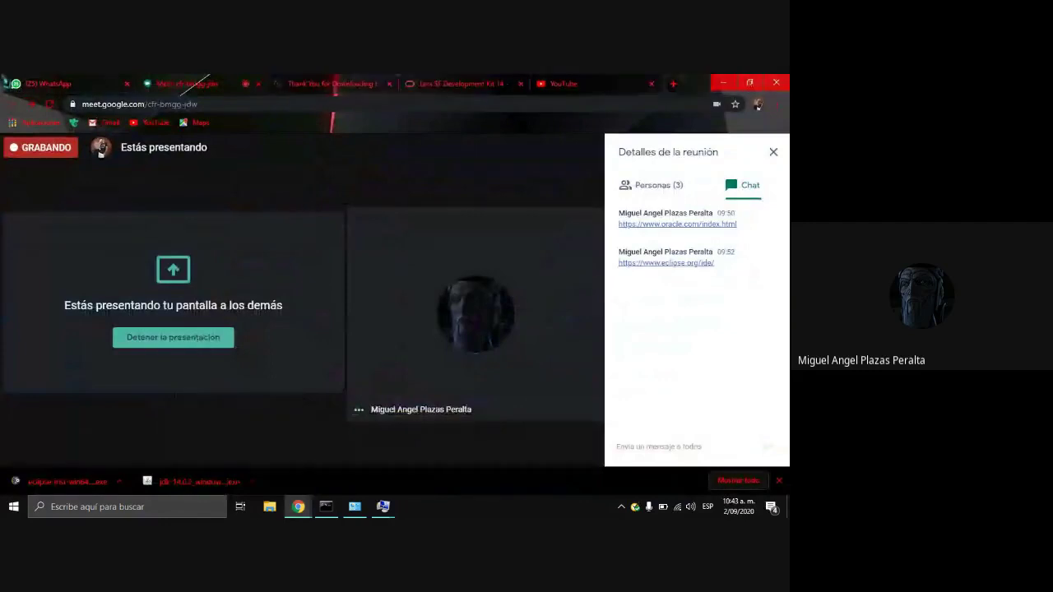
{"action": "left_click", "coordinate": [579, 83]}
{"action": "scroll", "coordinate": [231, 348], "scroll_direction": "down", "scroll_amount": 10}
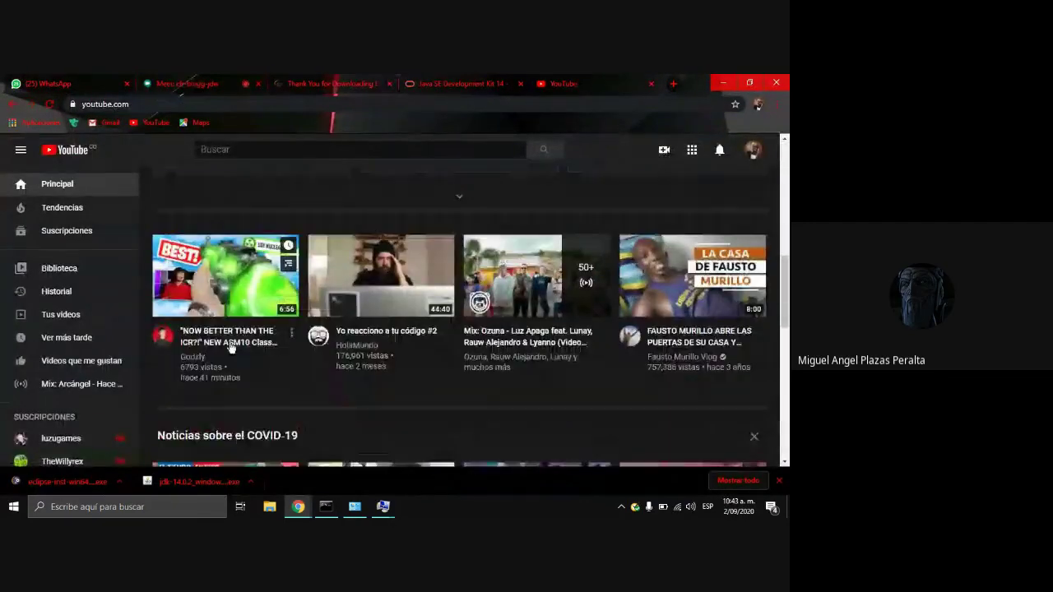
{"action": "mouse_move", "coordinate": [231, 344]}
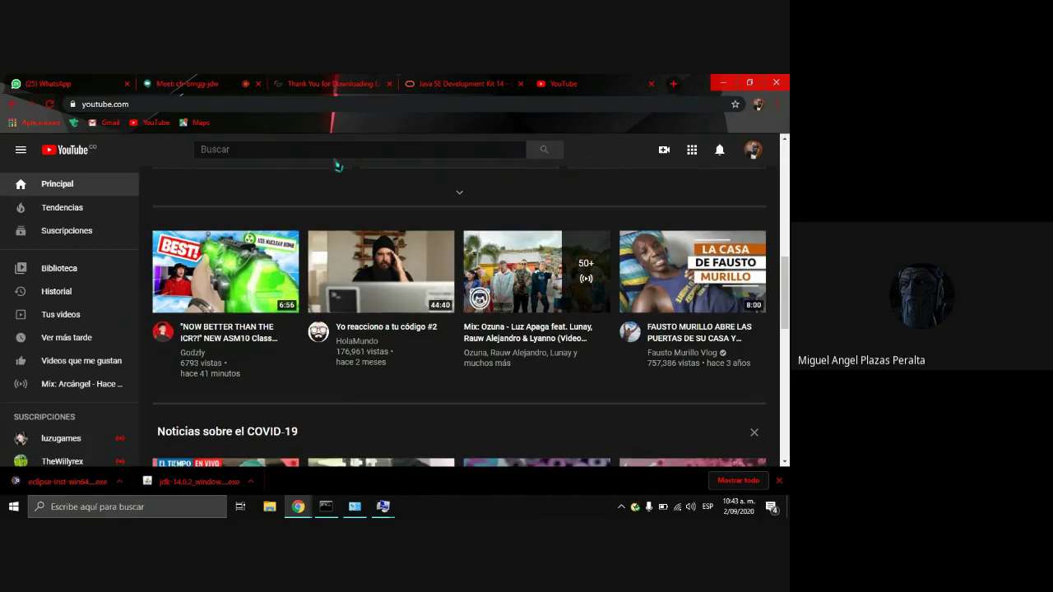
Step: Load the Microsoft website in place of the YouTube home page
{"action": "left_click", "coordinate": [486, 109]}
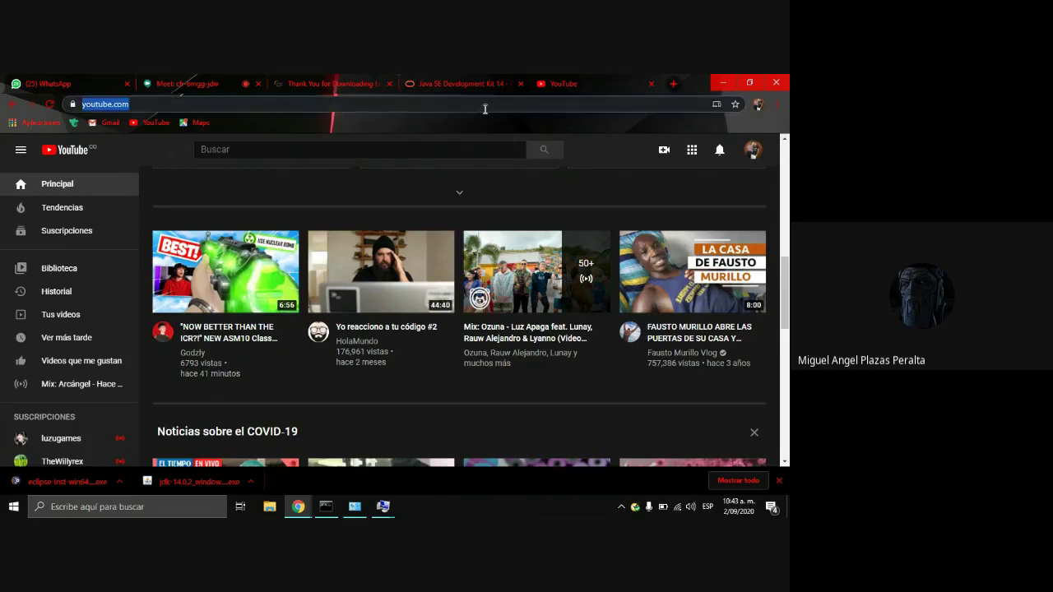
{"action": "type", "text": "go.microsof"}
{"action": "key", "text": "Return"}
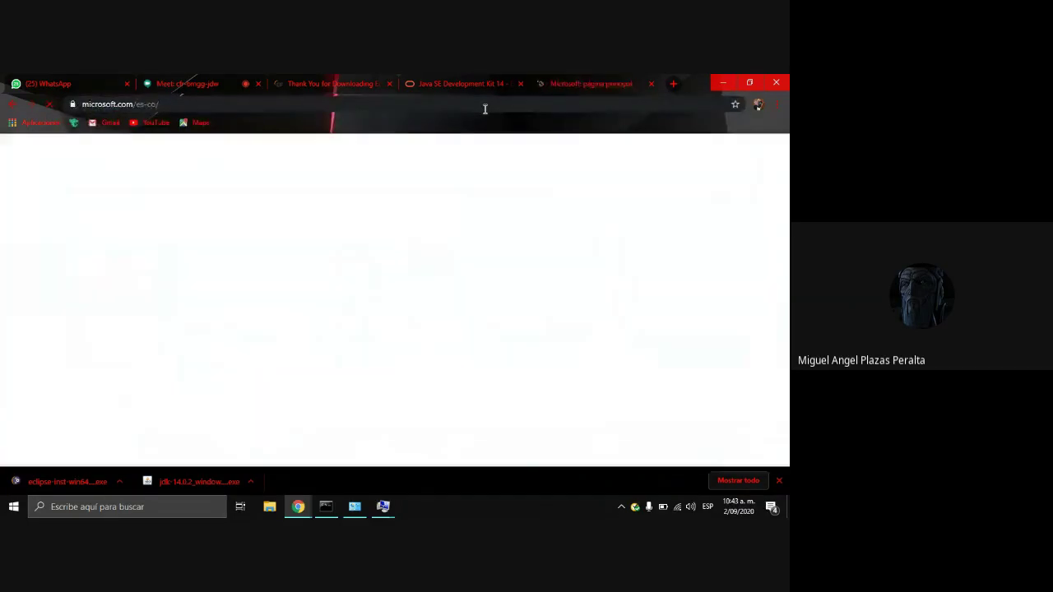
Step: Search Google for GOOGLE in the same tab and replace that tab with a new blank one
{"action": "left_click", "coordinate": [486, 109]}
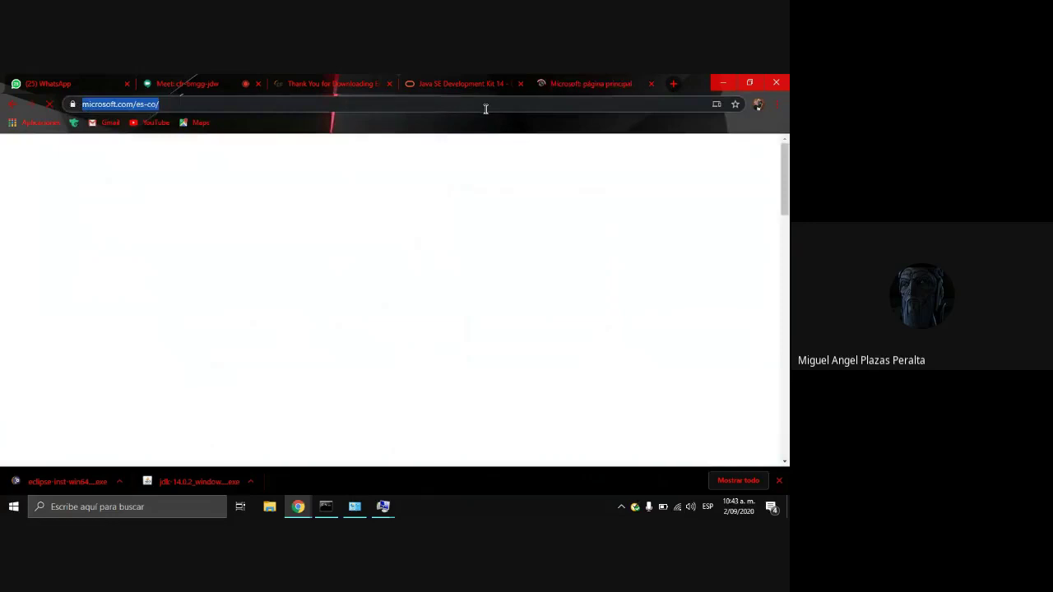
{"action": "type", "text": "GOOGLE"}
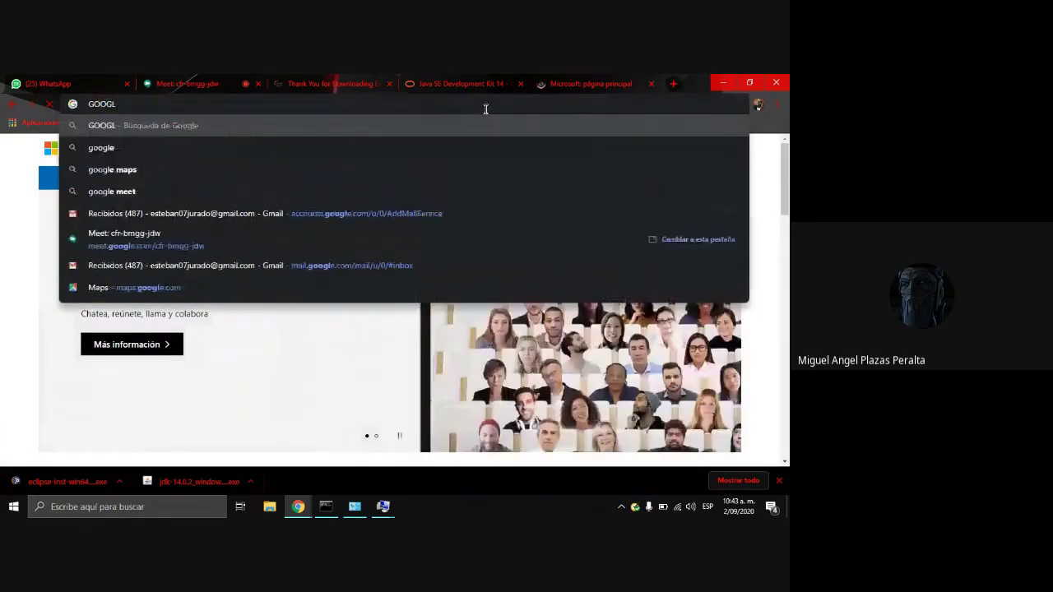
{"action": "key", "text": "Return"}
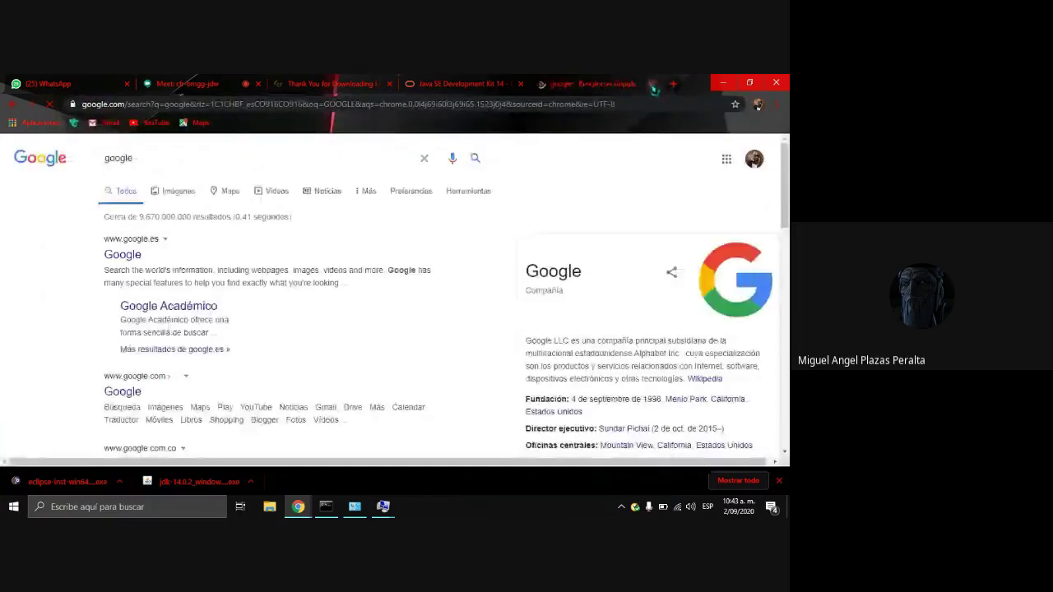
{"action": "left_click", "coordinate": [651, 83]}
{"action": "left_click", "coordinate": [567, 85]}
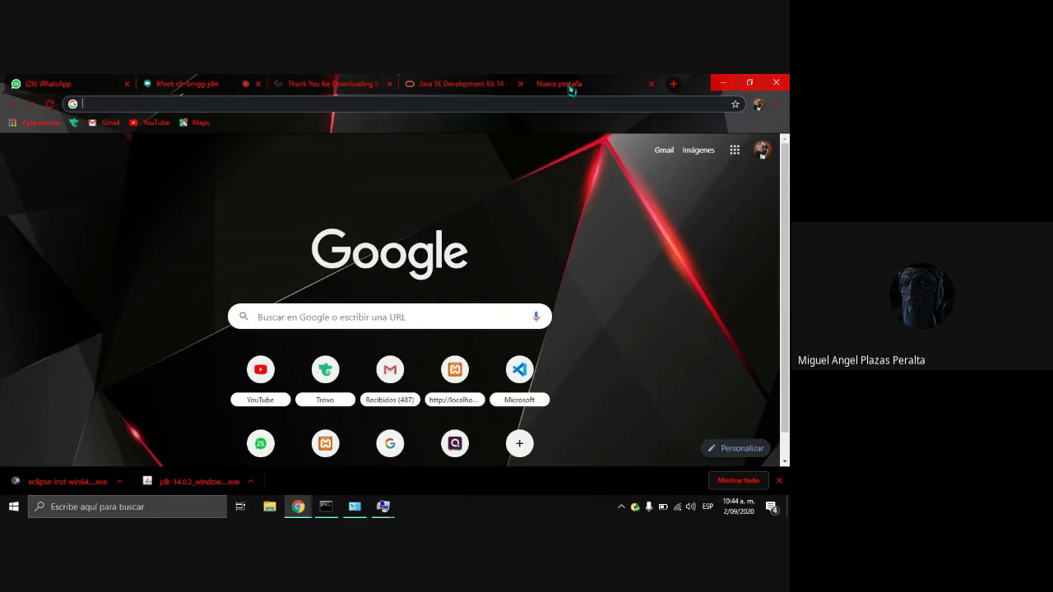
{"action": "type", "text": "................"}
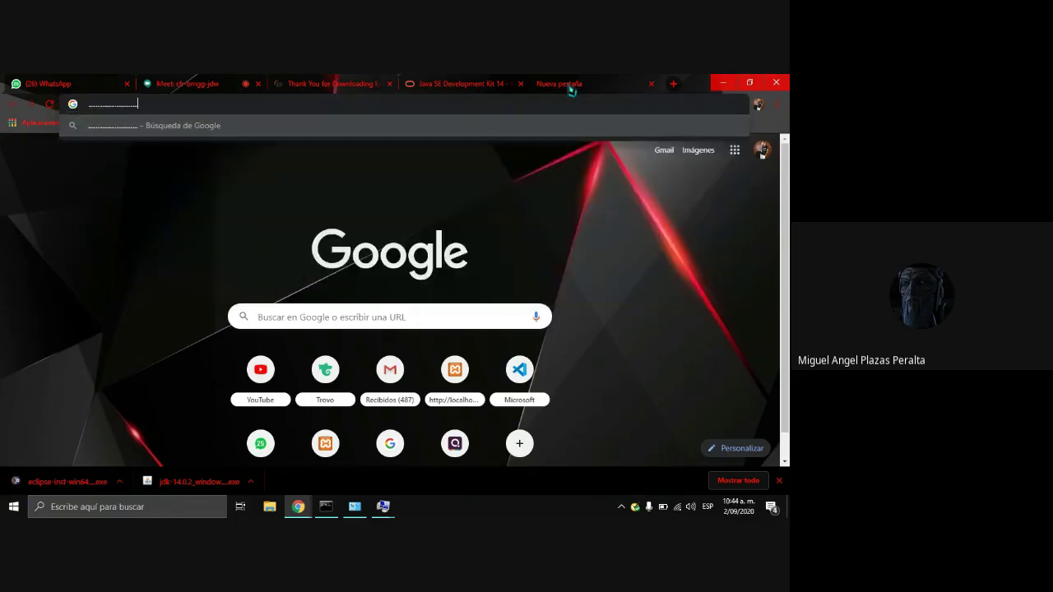
{"action": "key", "text": "BackSpace"}
{"action": "key", "text": "BackSpace"}
{"action": "key", "text": "BackSpace"}
{"action": "key", "text": "BackSpace"}
{"action": "key", "text": "BackSpace"}
{"action": "key", "text": "BackSpace"}
{"action": "key", "text": "BackSpace"}
{"action": "key", "text": "BackSpace"}
{"action": "key", "text": "BackSpace"}
{"action": "key", "text": "BackSpace"}
{"action": "key", "text": "BackSpace"}
{"action": "key", "text": "BackSpace"}
{"action": "key", "text": "BackSpace"}
{"action": "key", "text": "BackSpace"}
{"action": "key", "text": "BackSpace"}
{"action": "key", "text": "BackSpace"}
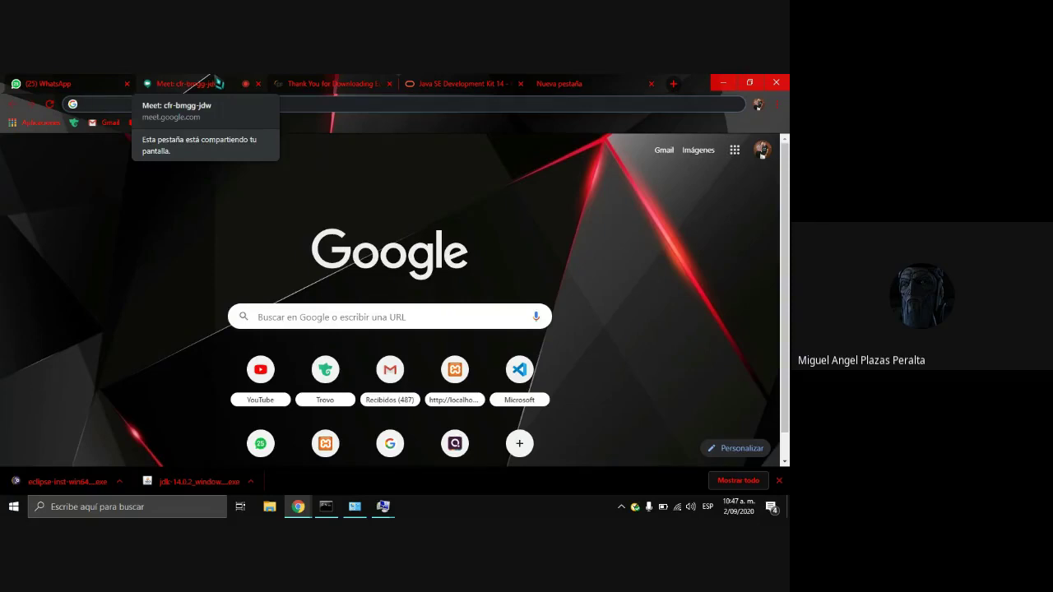
Step: Check the Meet call and the WhatsApp chats, alternating between the two pages and ending on the call
{"action": "left_click", "coordinate": [217, 83]}
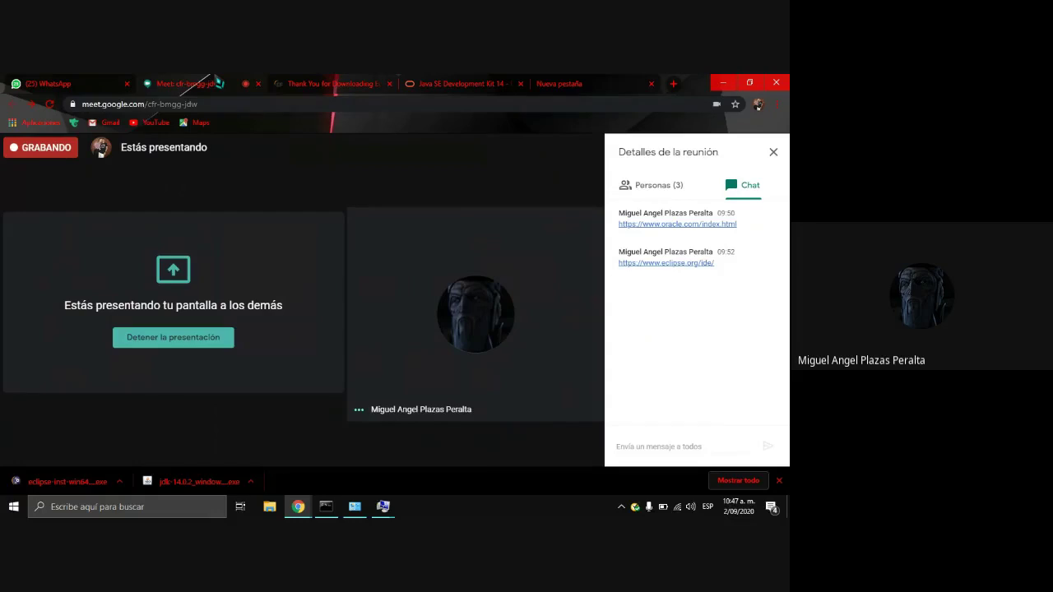
{"action": "mouse_move", "coordinate": [501, 186]}
{"action": "left_click", "coordinate": [72, 82]}
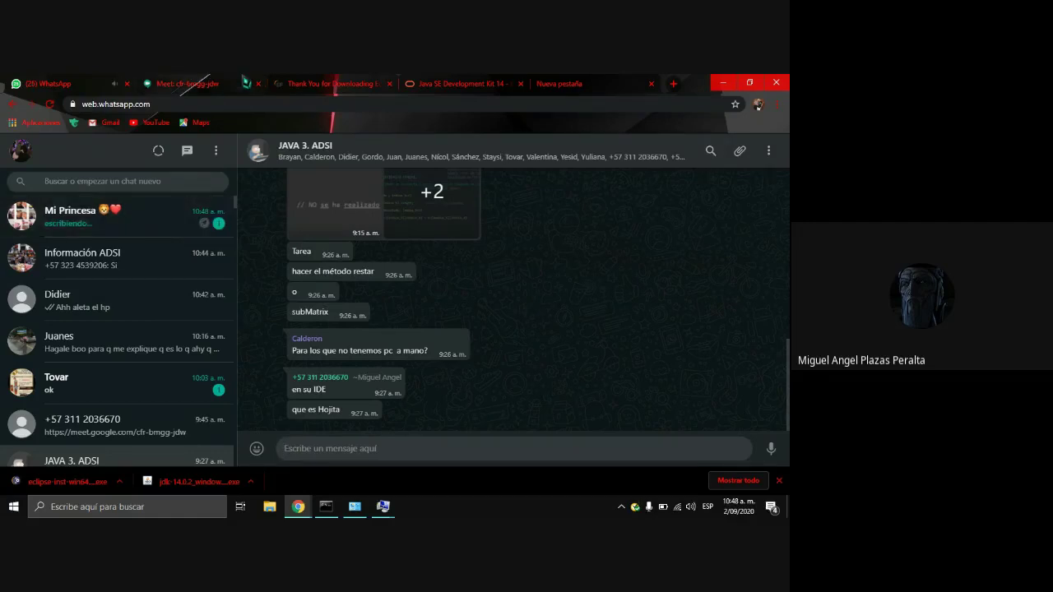
{"action": "left_click", "coordinate": [230, 85]}
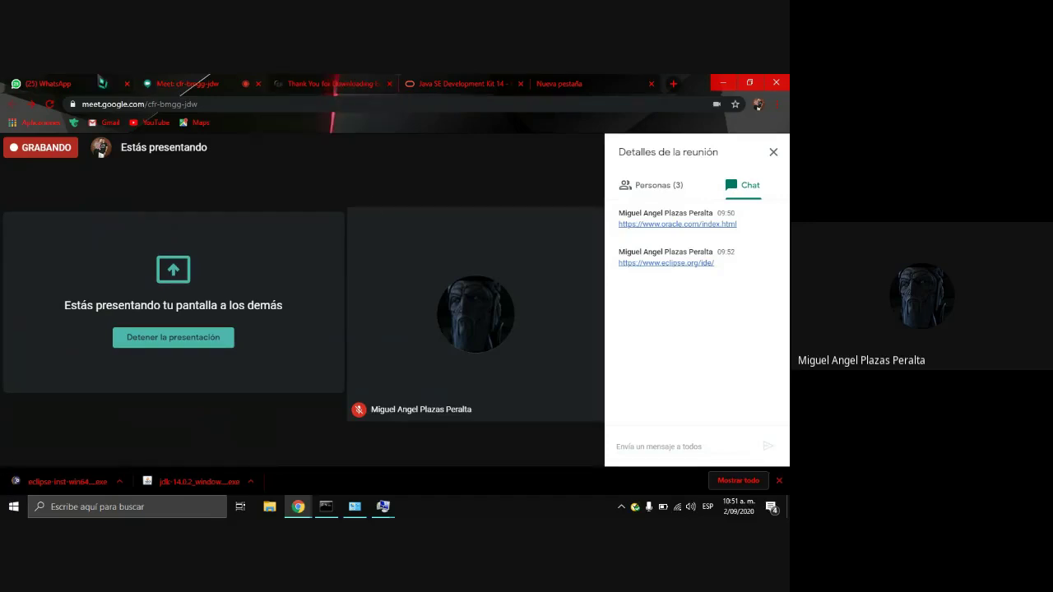
{"action": "left_click", "coordinate": [101, 83]}
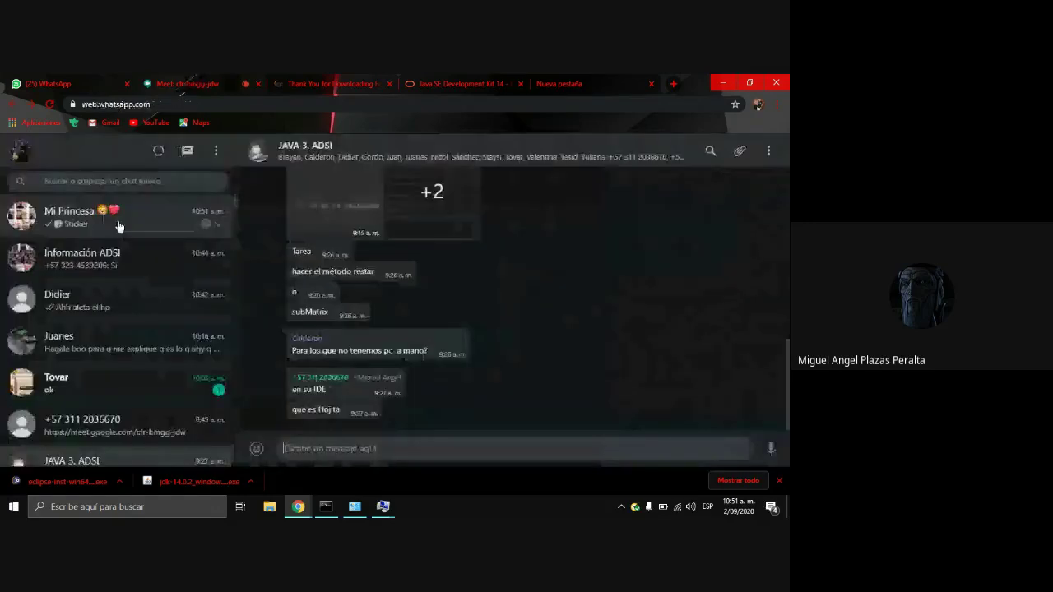
{"action": "left_click", "coordinate": [185, 83]}
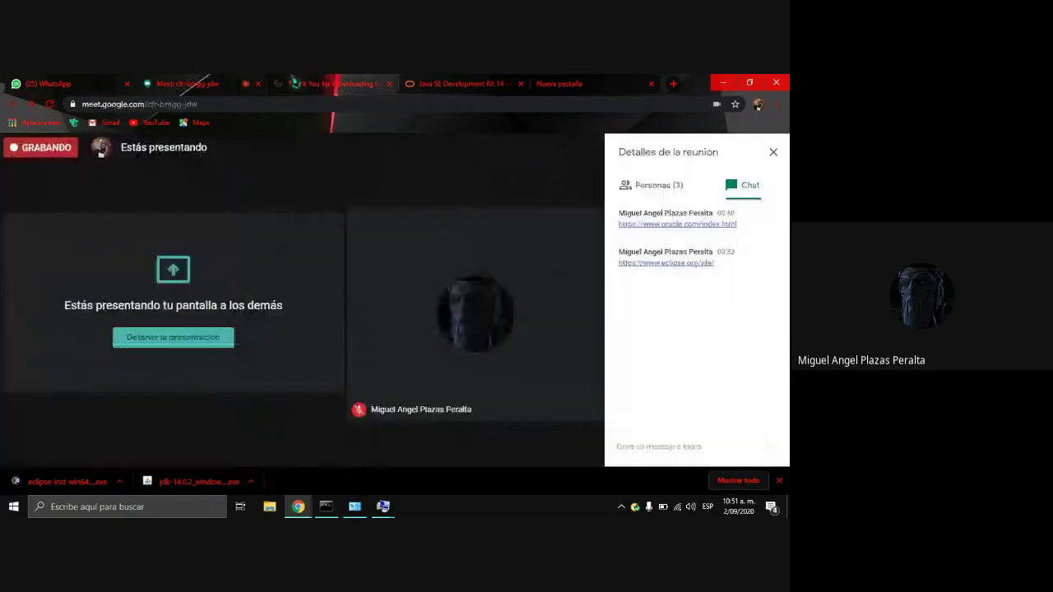
Step: Dismiss the downloads bar on the blank tab and browse the background image collections for customizing the page
{"action": "left_click", "coordinate": [534, 82]}
{"action": "left_click", "coordinate": [779, 480]}
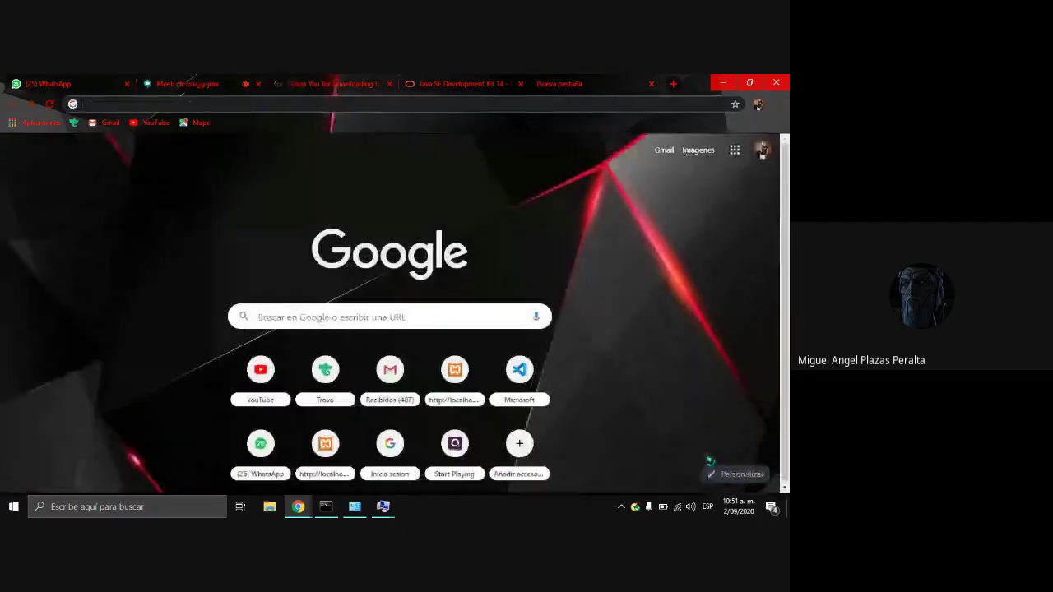
{"action": "left_click", "coordinate": [748, 484]}
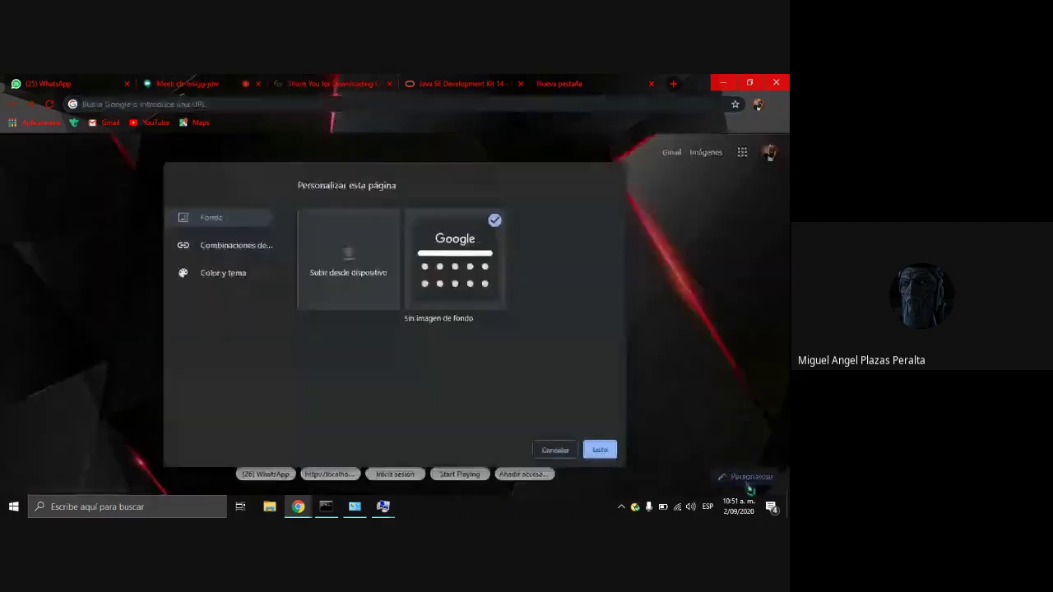
{"action": "scroll", "coordinate": [482, 323], "scroll_direction": "down", "scroll_amount": 3}
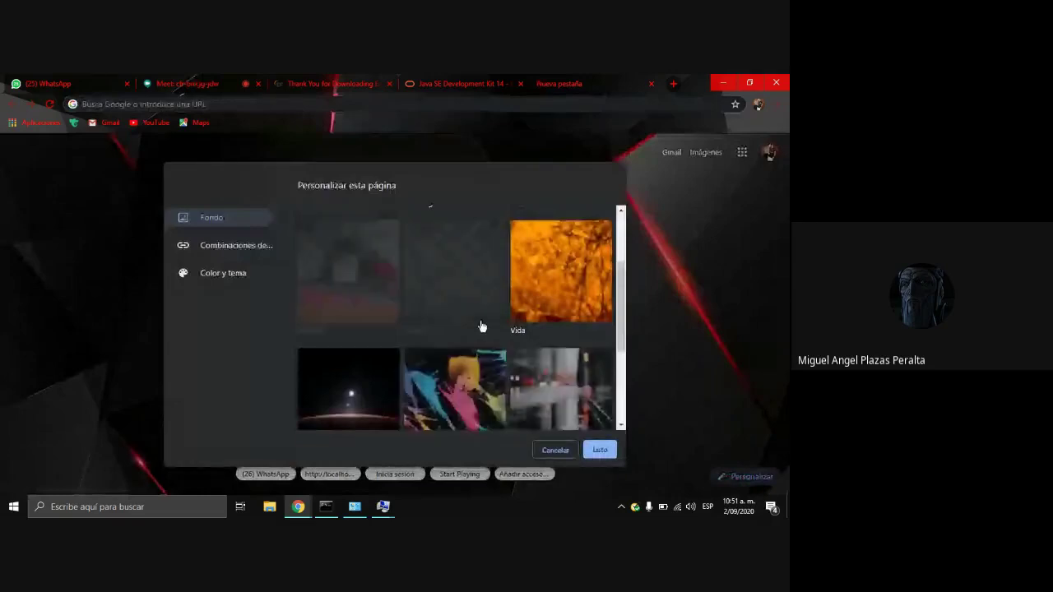
{"action": "scroll", "coordinate": [482, 327], "scroll_direction": "up", "scroll_amount": 2}
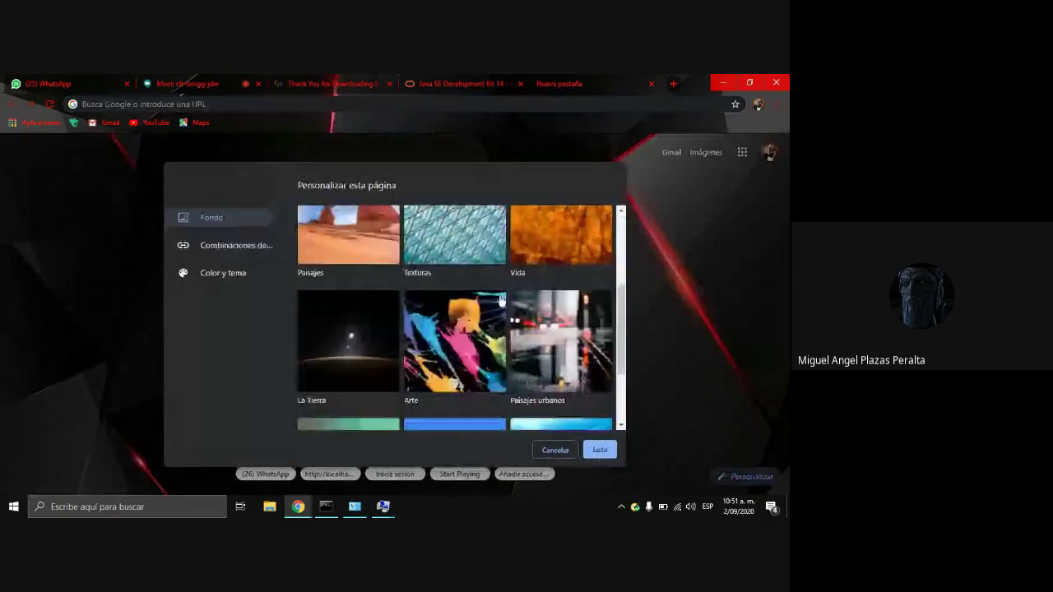
{"action": "scroll", "coordinate": [501, 301], "scroll_direction": "up", "scroll_amount": 1}
Step: Review the shortcut options and the colour and theme choices for the new tab page
{"action": "left_click", "coordinate": [238, 249]}
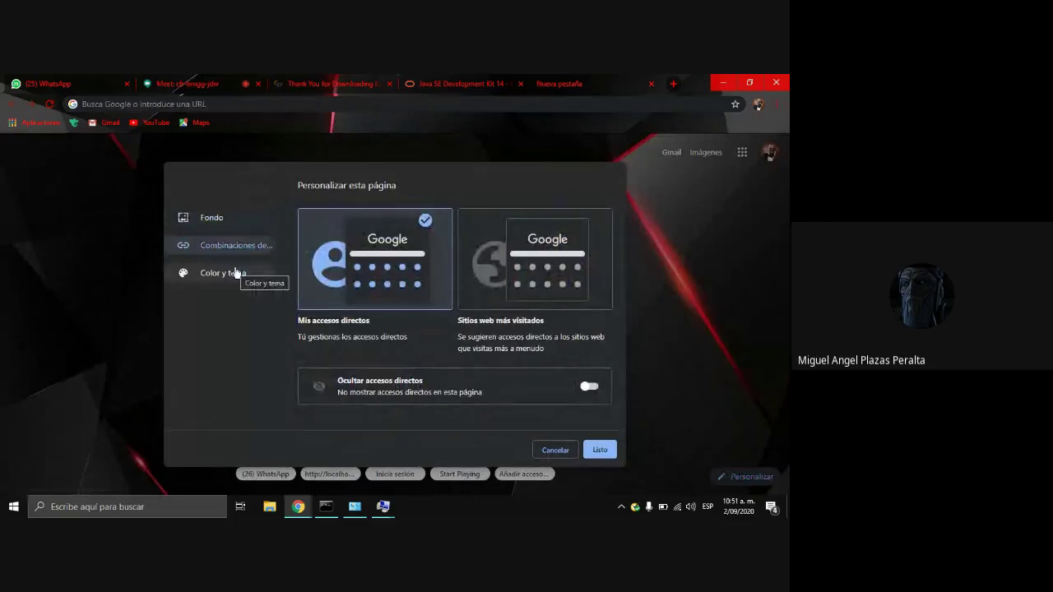
{"action": "left_click", "coordinate": [236, 273]}
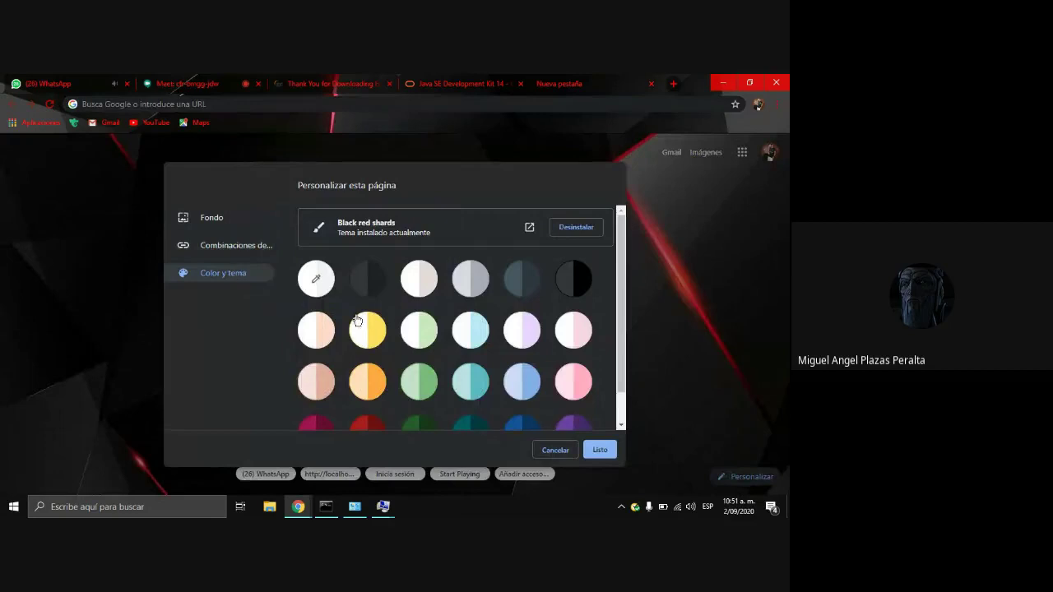
{"action": "scroll", "coordinate": [378, 346], "scroll_direction": "down", "scroll_amount": 1}
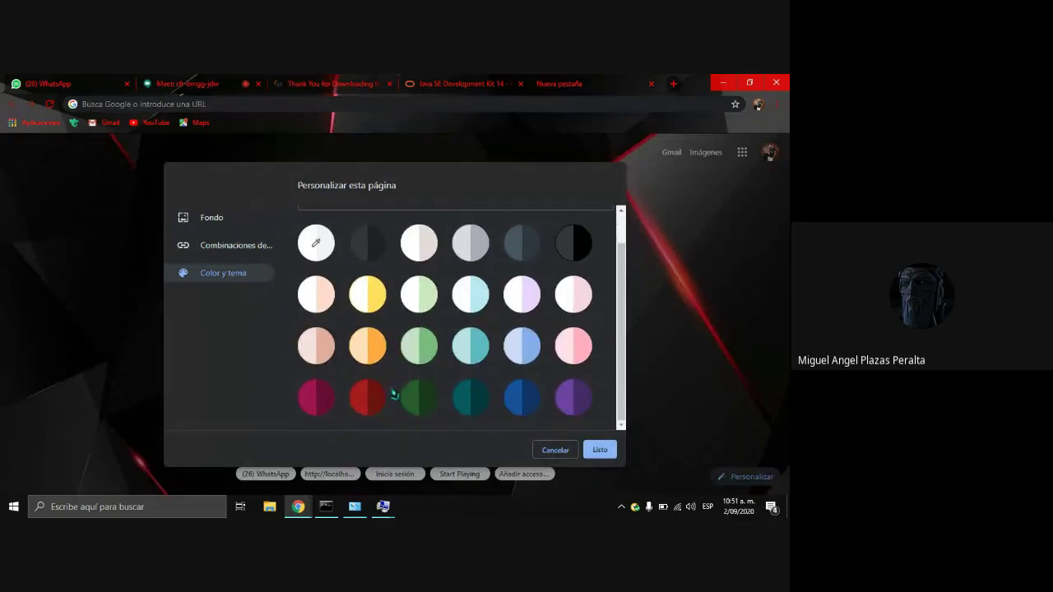
{"action": "scroll", "coordinate": [458, 377], "scroll_direction": "up", "scroll_amount": 1}
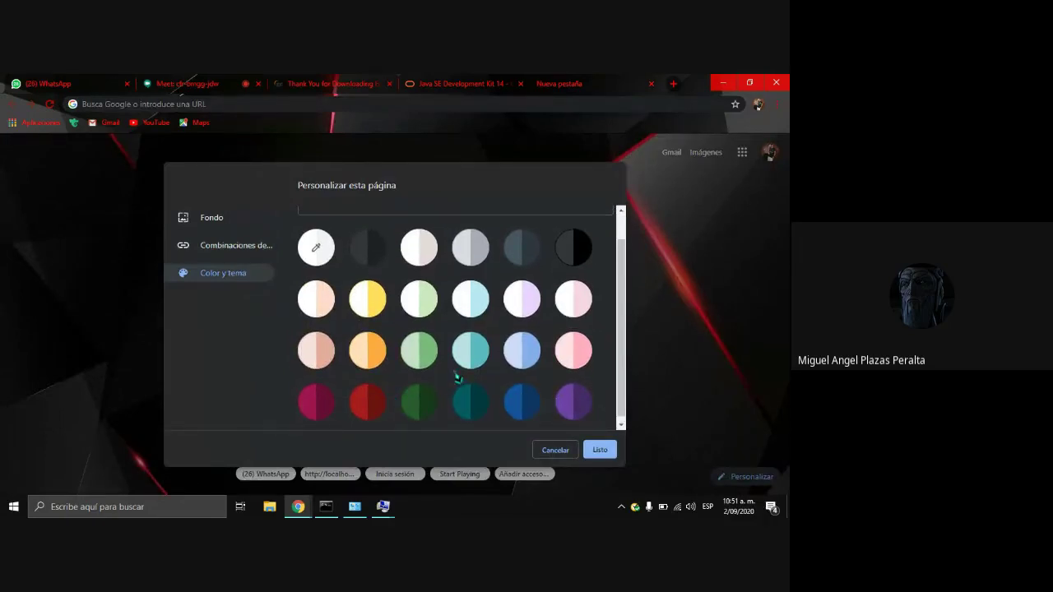
{"action": "scroll", "coordinate": [458, 377], "scroll_direction": "up", "scroll_amount": 1}
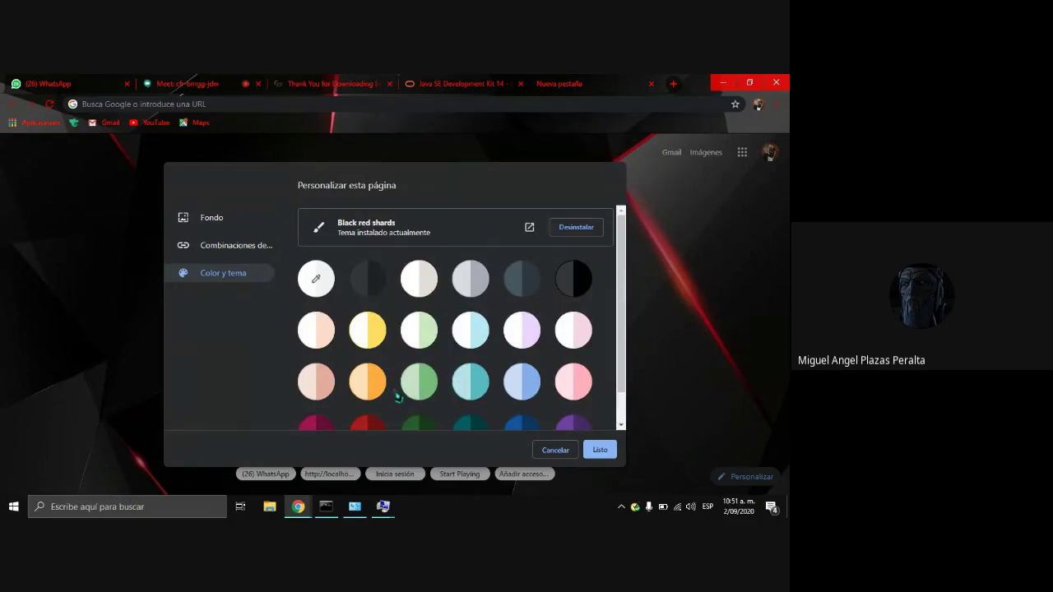
Step: Try the dark purple, dark blue and dark red colour themes and cancel the page customization
{"action": "scroll", "coordinate": [398, 397], "scroll_direction": "down", "scroll_amount": 1}
{"action": "left_click", "coordinate": [560, 399]}
{"action": "left_click", "coordinate": [511, 400]}
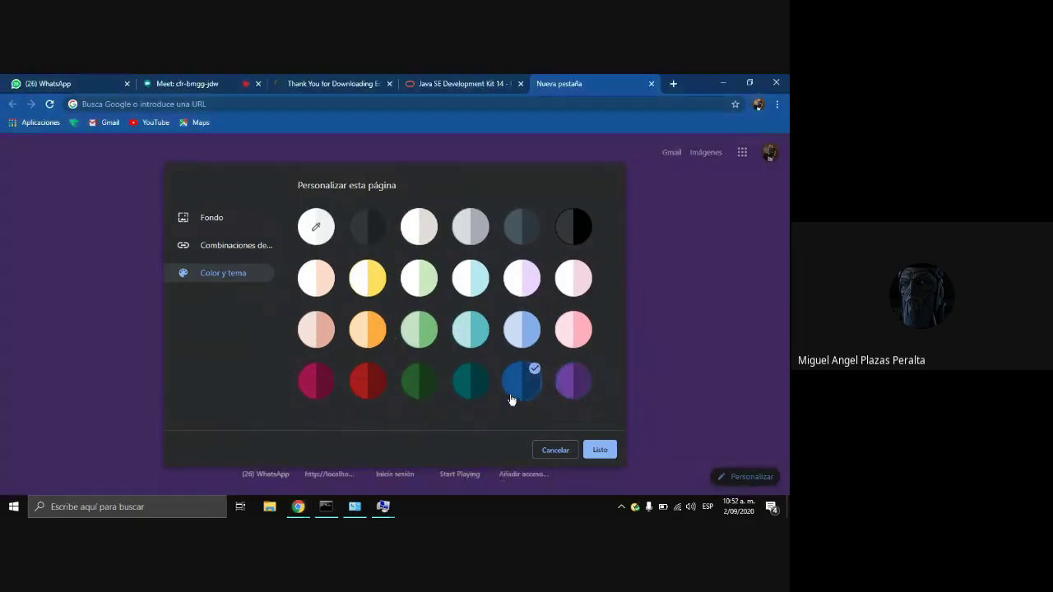
{"action": "left_click", "coordinate": [378, 391]}
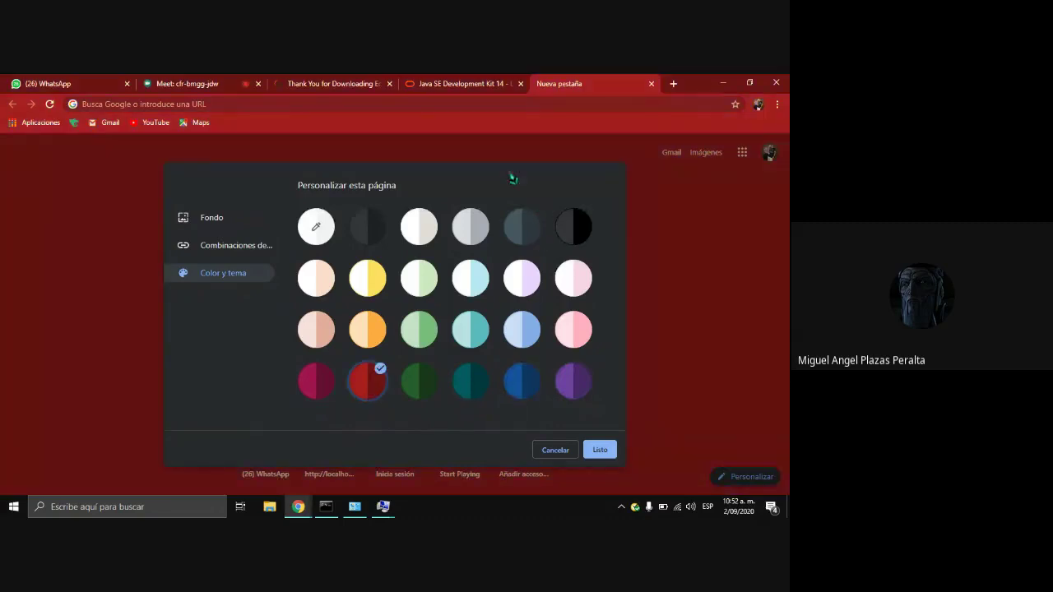
{"action": "left_click", "coordinate": [572, 451]}
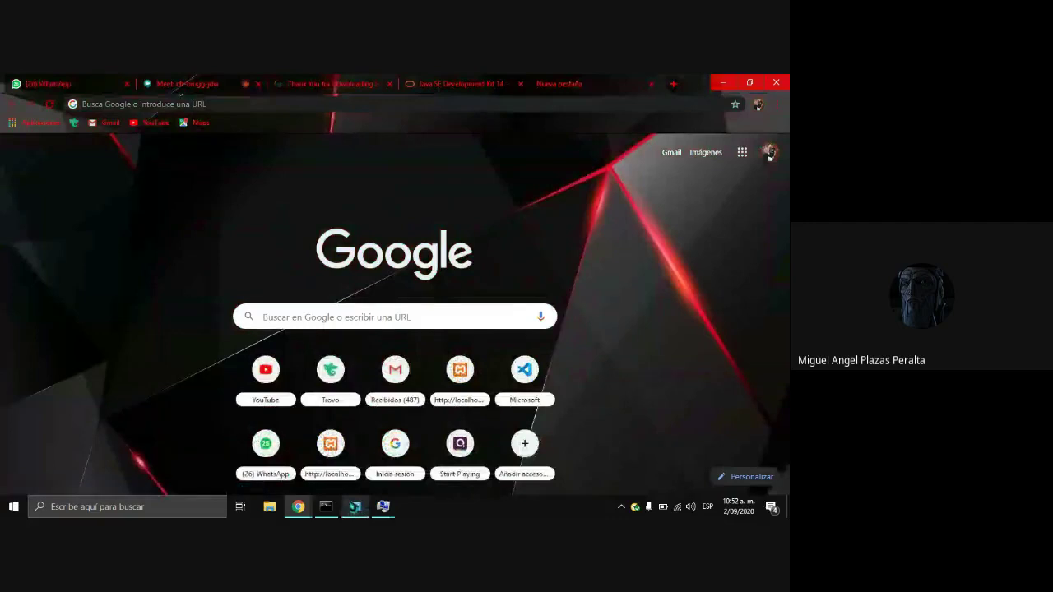
Step: Show the Windows desktop and refresh it several times
{"action": "mouse_move", "coordinate": [355, 506]}
{"action": "mouse_move", "coordinate": [337, 476]}
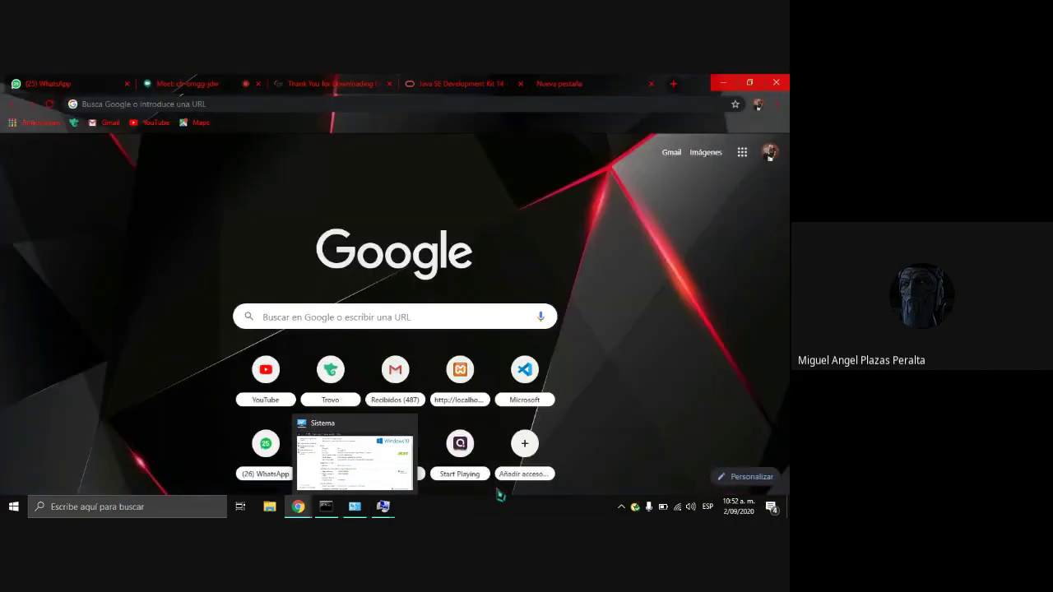
{"action": "key", "text": "super+d"}
{"action": "right_click", "coordinate": [501, 259]}
{"action": "left_click", "coordinate": [559, 296]}
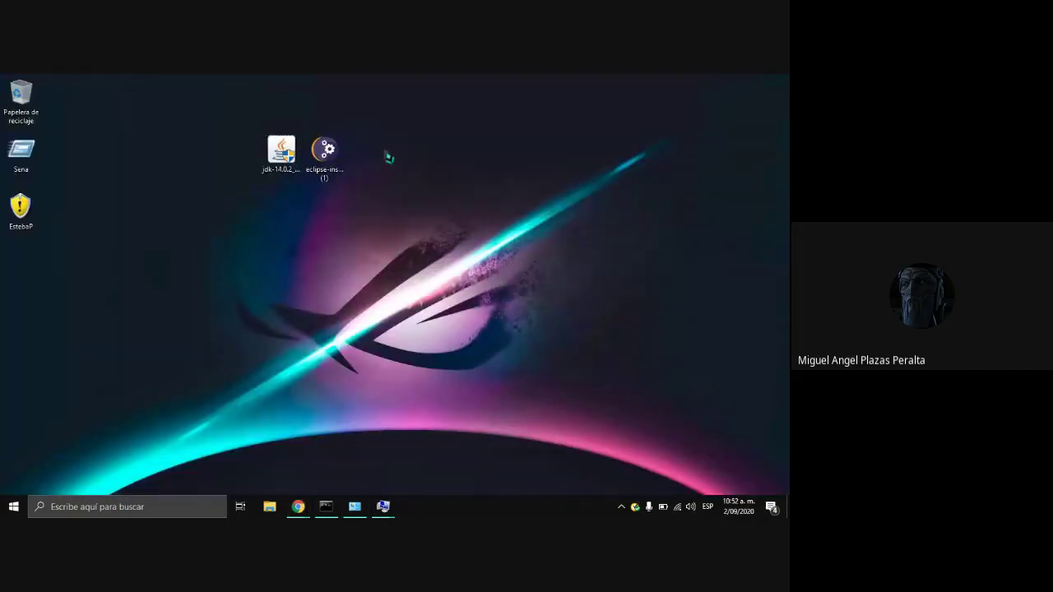
{"action": "left_click_drag", "start_coordinate": [392, 160], "coordinate": [470, 502]}
{"action": "right_click", "coordinate": [481, 331]}
{"action": "left_click", "coordinate": [512, 364]}
{"action": "right_click", "coordinate": [503, 357]}
{"action": "left_click", "coordinate": [512, 391]}
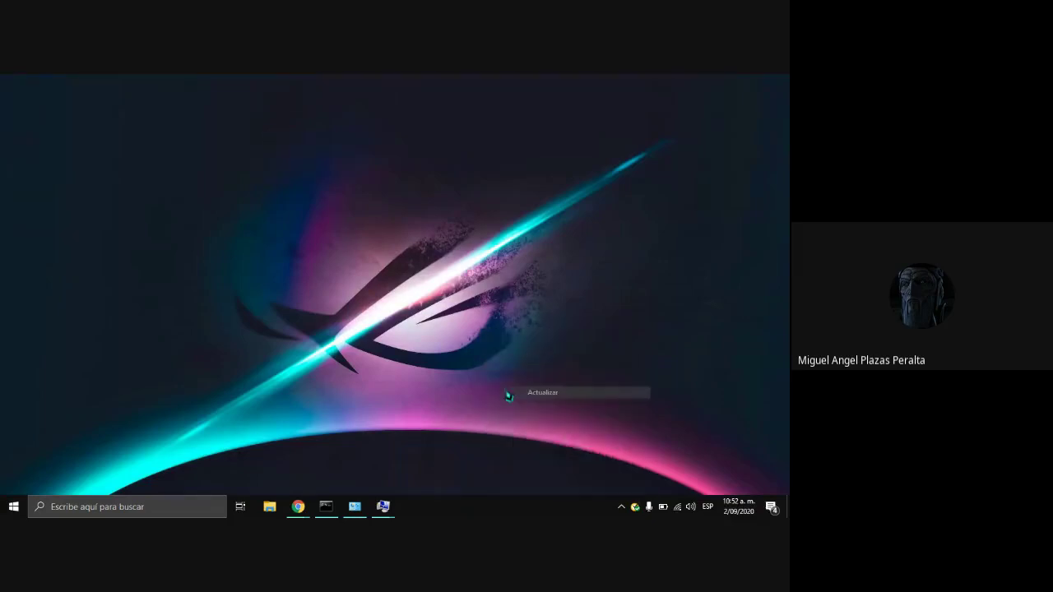
{"action": "right_click", "coordinate": [511, 258]}
{"action": "left_click", "coordinate": [543, 291]}
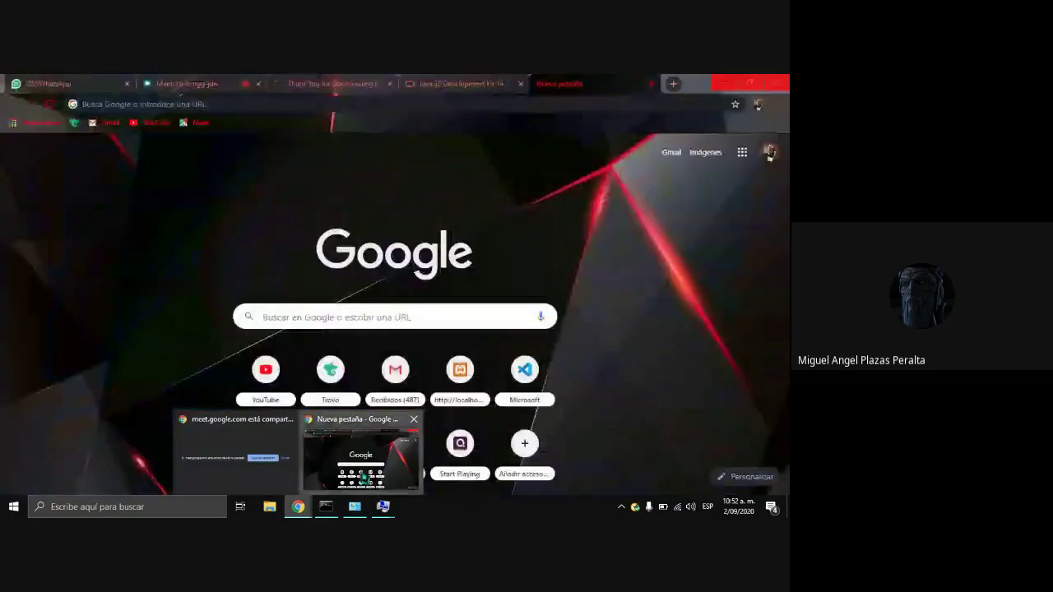
Step: Bring Chrome's blank tab up briefly, minimize the window and keep refreshing the desktop
{"action": "left_click", "coordinate": [366, 461]}
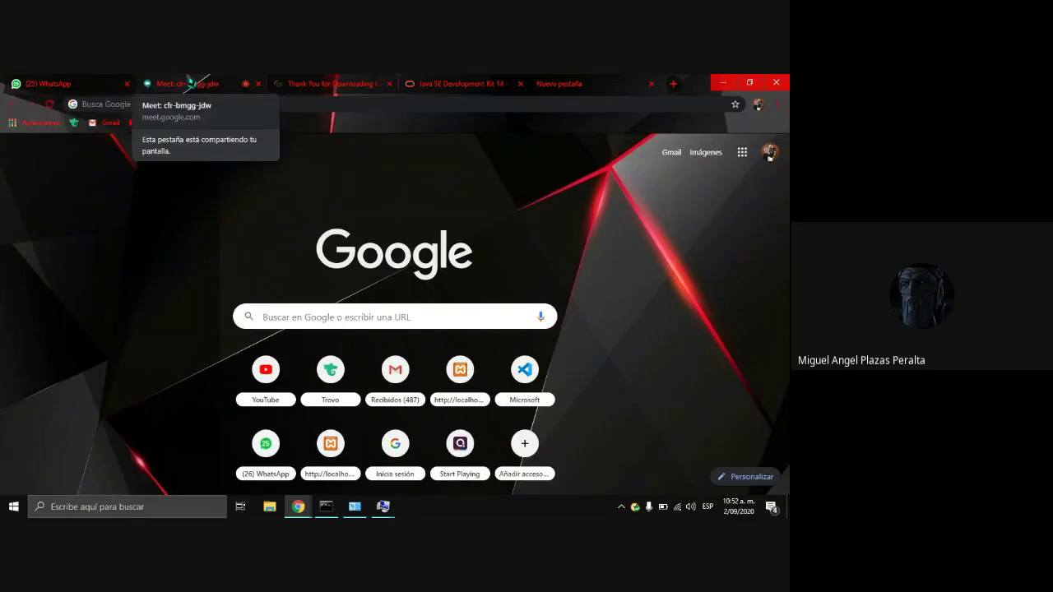
{"action": "left_click", "coordinate": [723, 82]}
{"action": "right_click", "coordinate": [566, 352]}
{"action": "left_click", "coordinate": [601, 385]}
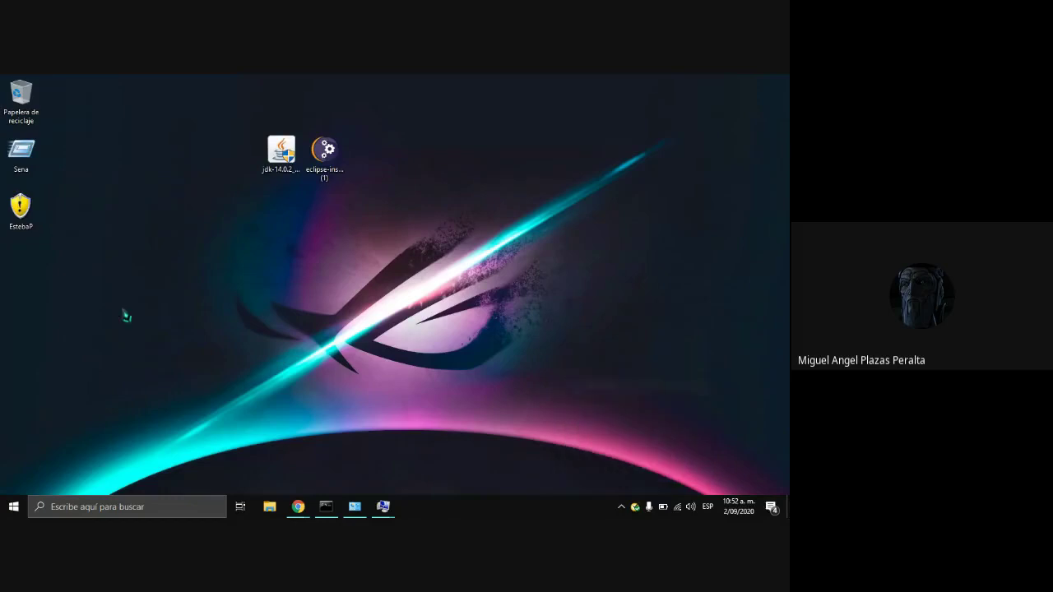
{"action": "left_click_drag", "start_coordinate": [784, 126], "coordinate": [324, 463]}
{"action": "right_click", "coordinate": [404, 426]}
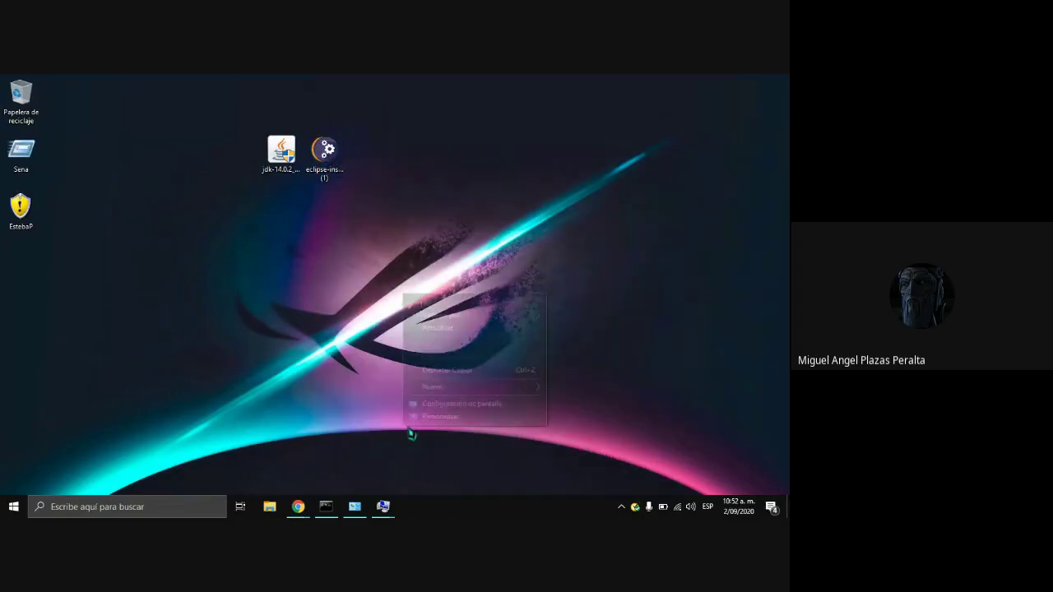
{"action": "left_click", "coordinate": [448, 328]}
{"action": "right_click", "coordinate": [447, 330]}
{"action": "left_click", "coordinate": [477, 365]}
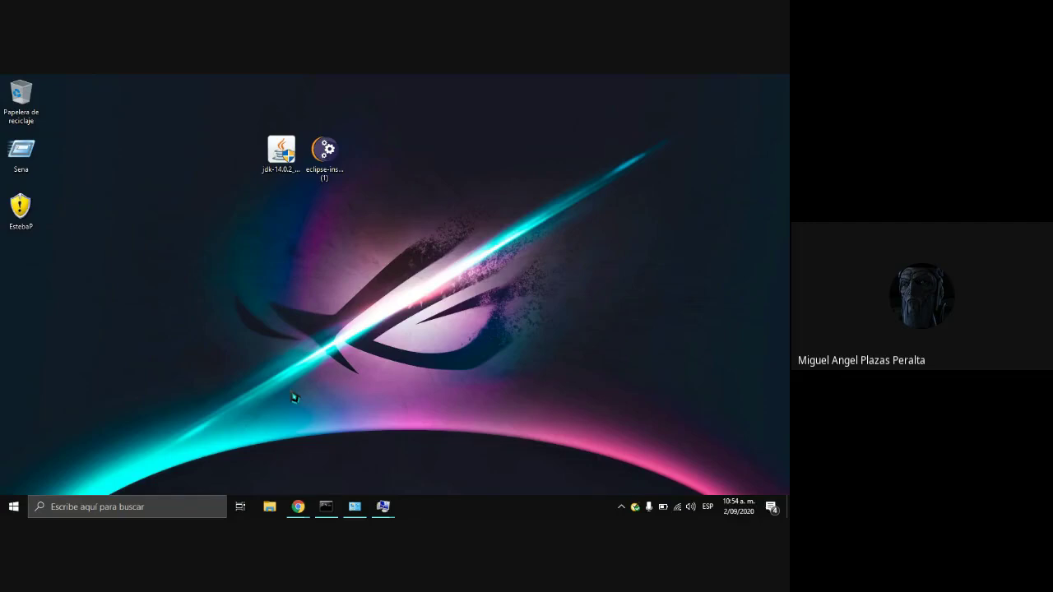
{"action": "right_click", "coordinate": [293, 398]}
{"action": "left_click", "coordinate": [386, 296]}
Step: Switch back to Chrome's blank tab and raise the system volume to 100
{"action": "mouse_move", "coordinate": [326, 506]}
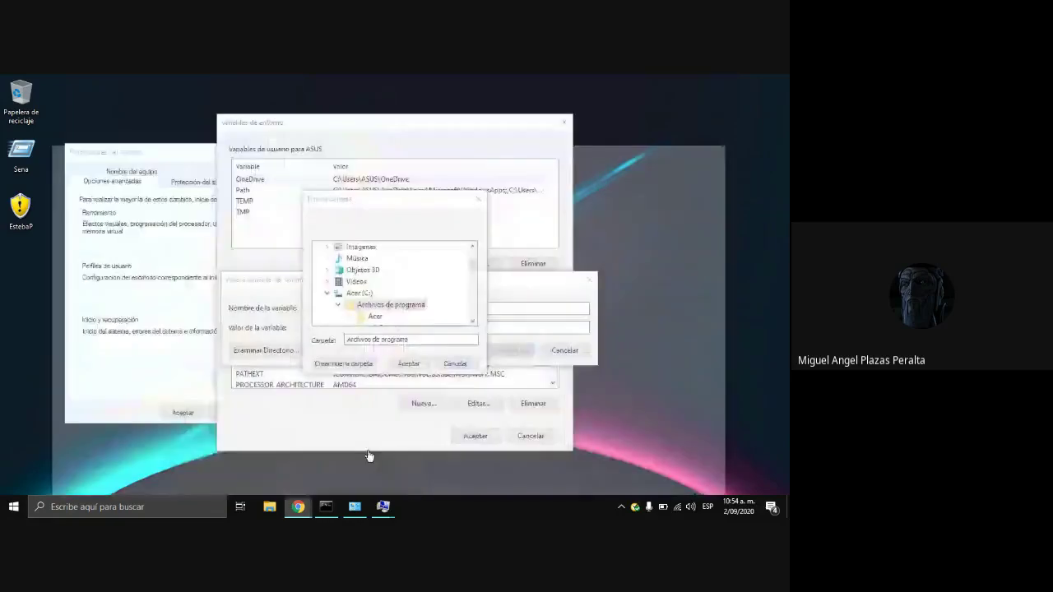
{"action": "left_click", "coordinate": [362, 457]}
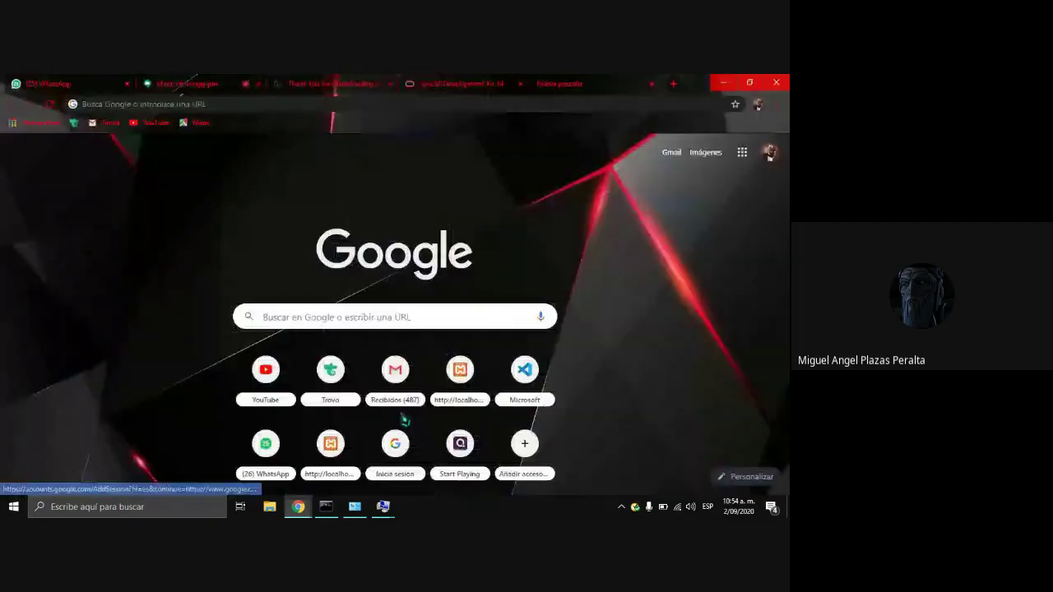
{"action": "left_click", "coordinate": [691, 507]}
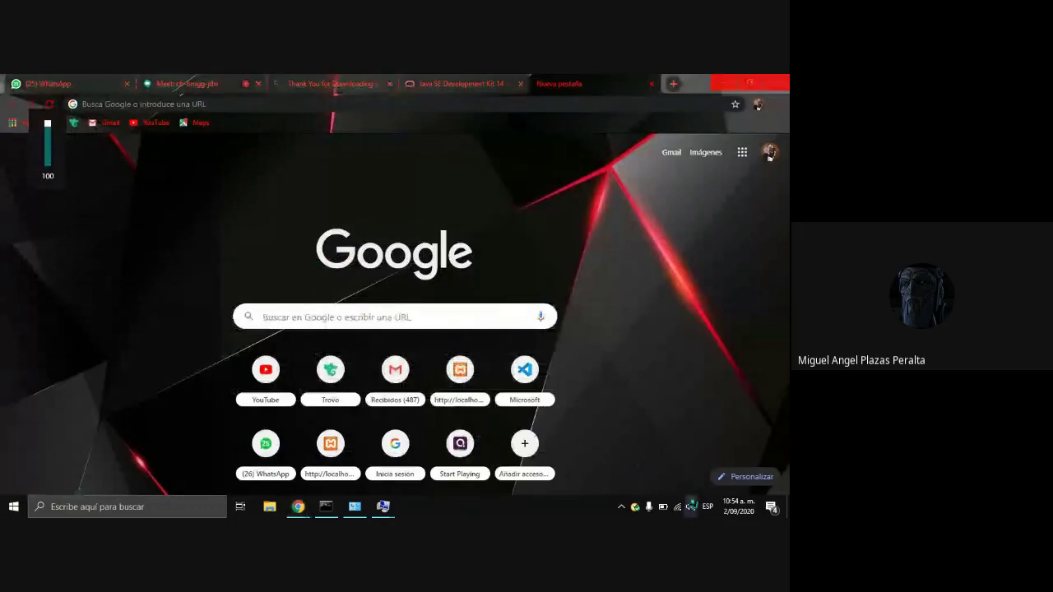
{"action": "left_click", "coordinate": [672, 370]}
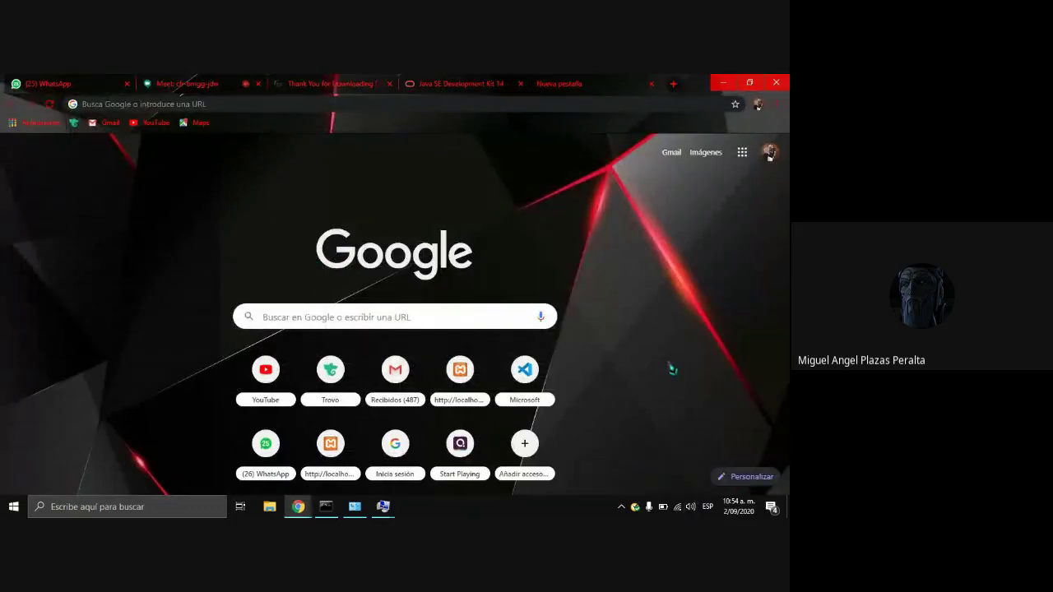
{"action": "key", "text": "XF86AudioRaiseVolume"}
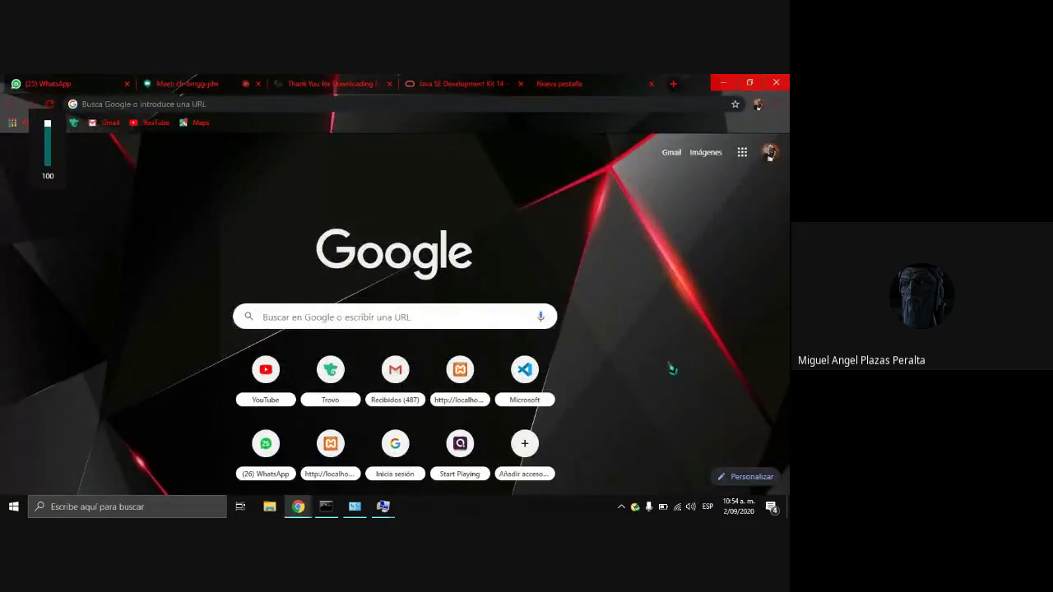
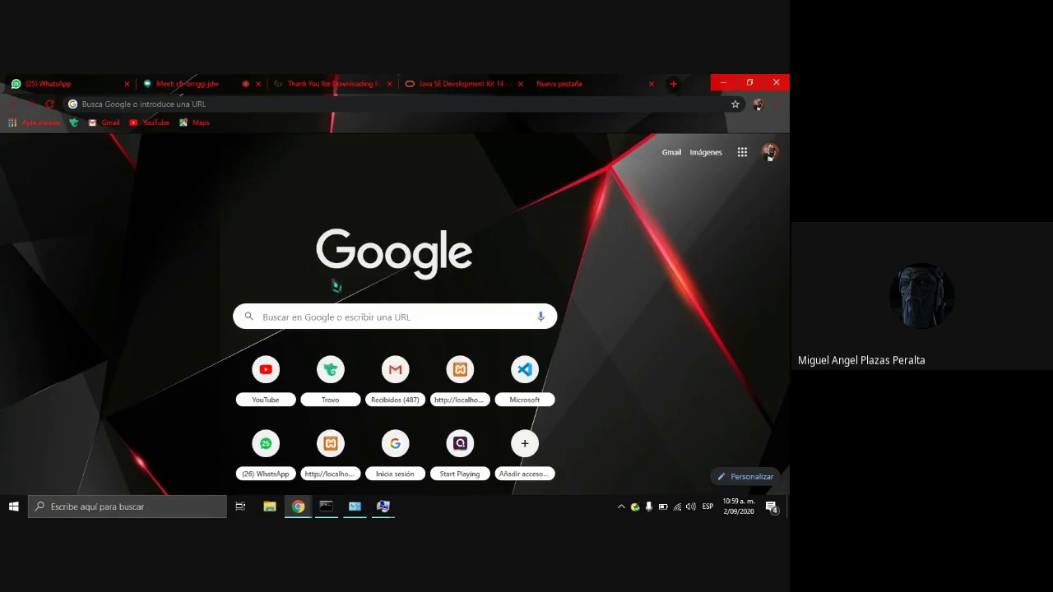
Step: Go to the Meet call, turn on the microphone to speak and mute it again
{"action": "left_click", "coordinate": [205, 82]}
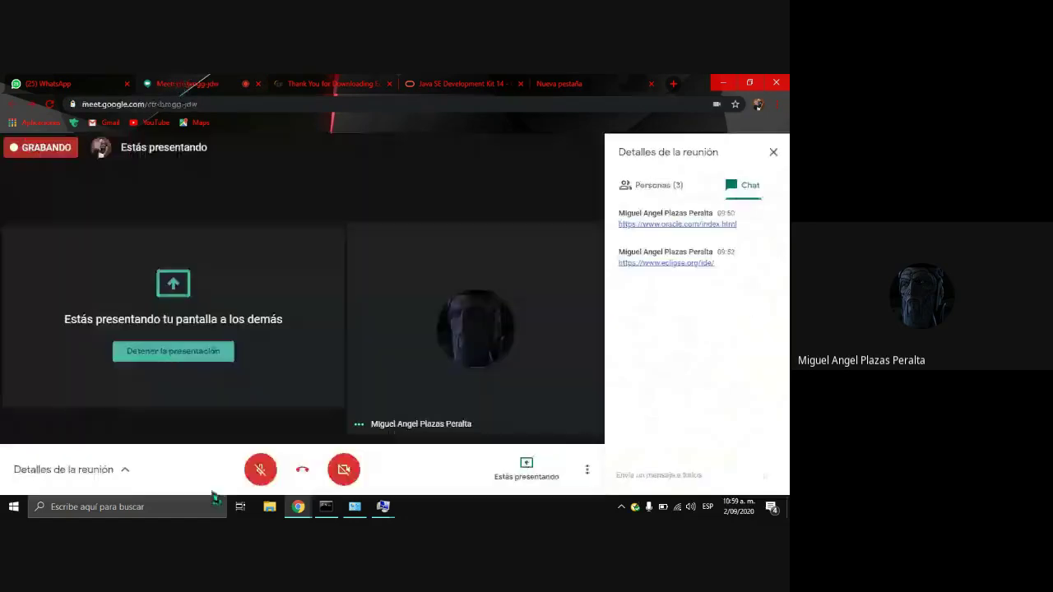
{"action": "left_click", "coordinate": [260, 469]}
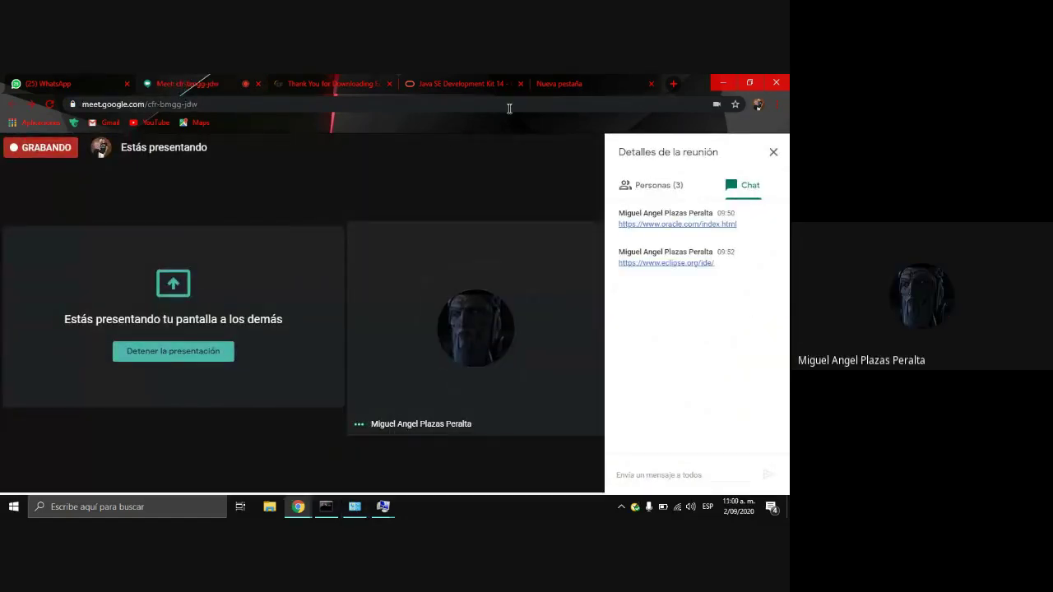
{"action": "mouse_move", "coordinate": [263, 477]}
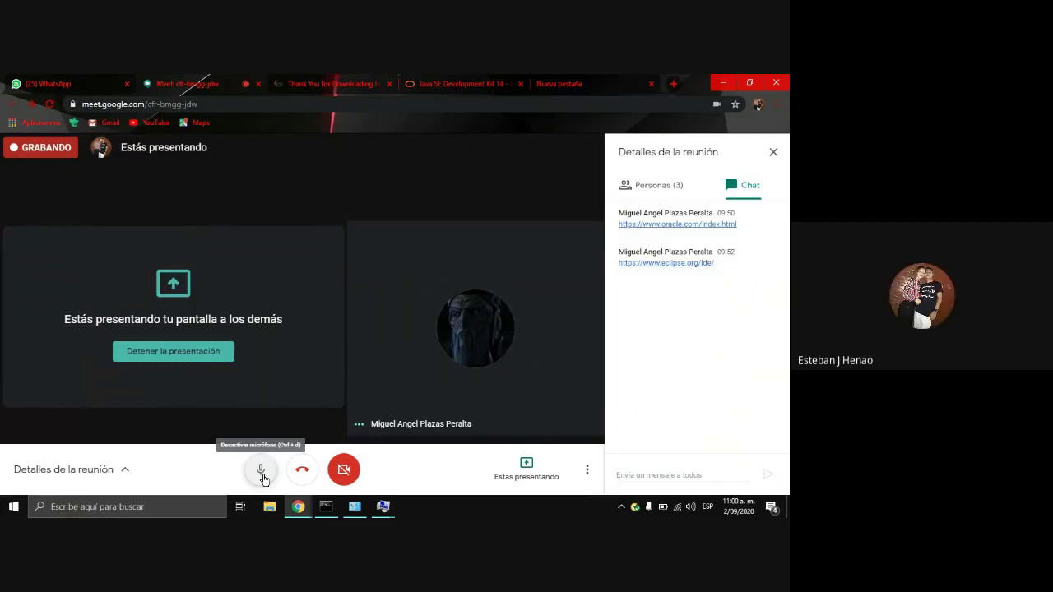
{"action": "left_click", "coordinate": [261, 475]}
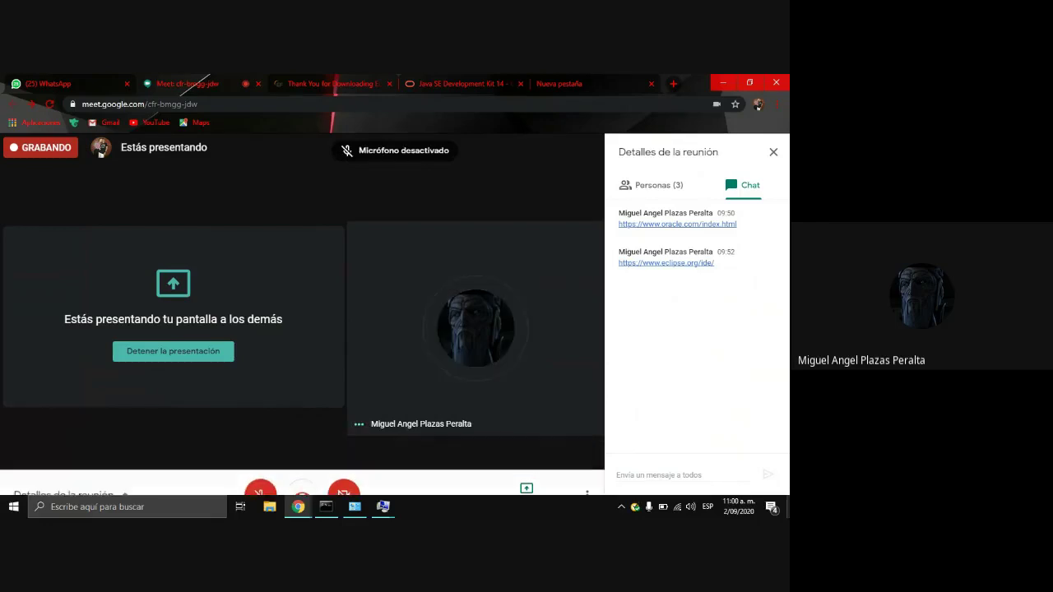
Step: Show the desktop and move the JDK 14.0.2 and Eclipse installer icons side by side further down
{"action": "key", "text": "super+d"}
{"action": "left_click_drag", "start_coordinate": [428, 112], "coordinate": [247, 223]}
{"action": "left_click", "coordinate": [418, 283]}
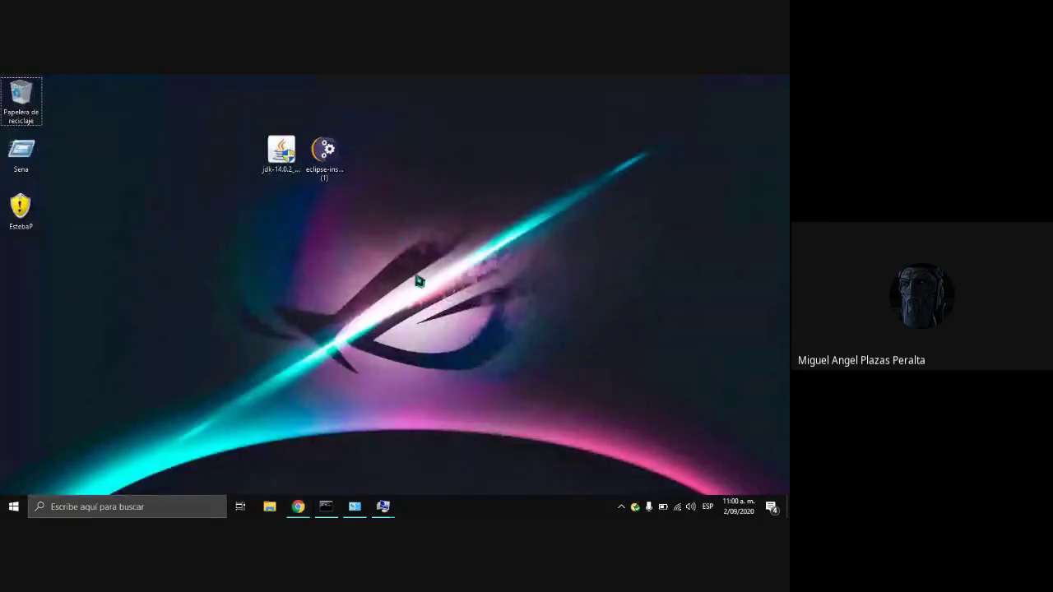
{"action": "left_click_drag", "start_coordinate": [283, 157], "coordinate": [245, 284]}
{"action": "left_click_drag", "start_coordinate": [344, 149], "coordinate": [298, 264]}
Step: Launch the jdk-14.0.2_windows-x64_bin installer from the desktop with administrator rights
{"action": "double_click", "coordinate": [240, 272]}
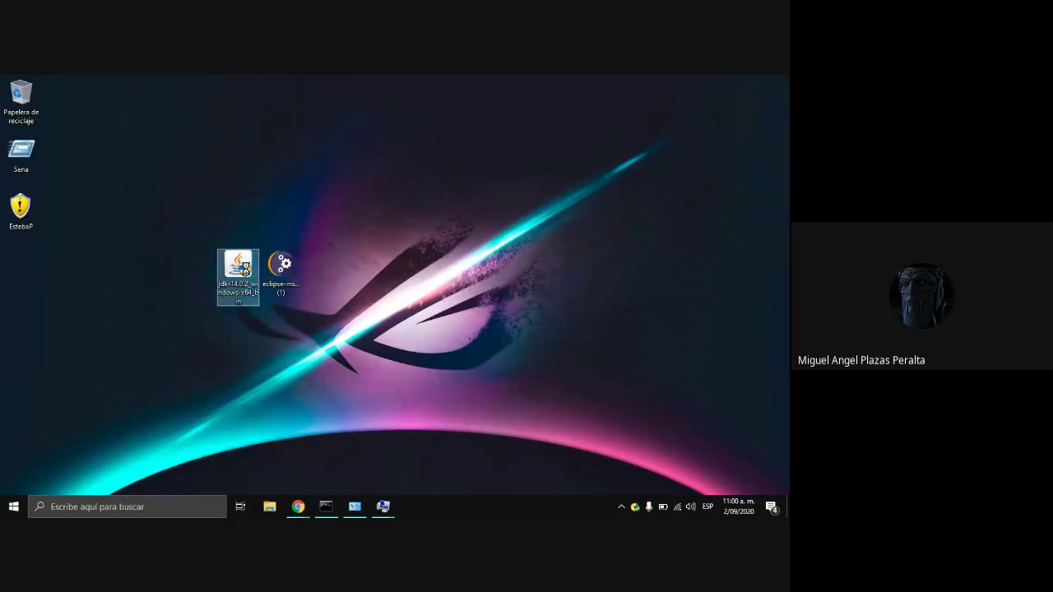
{"action": "right_click", "coordinate": [244, 269]}
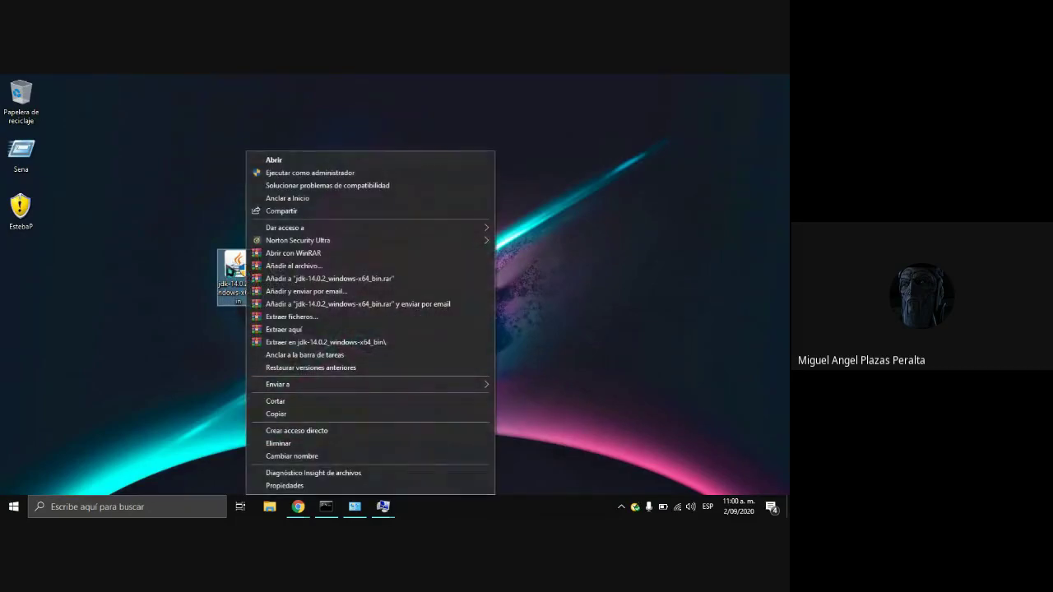
{"action": "left_click", "coordinate": [278, 173]}
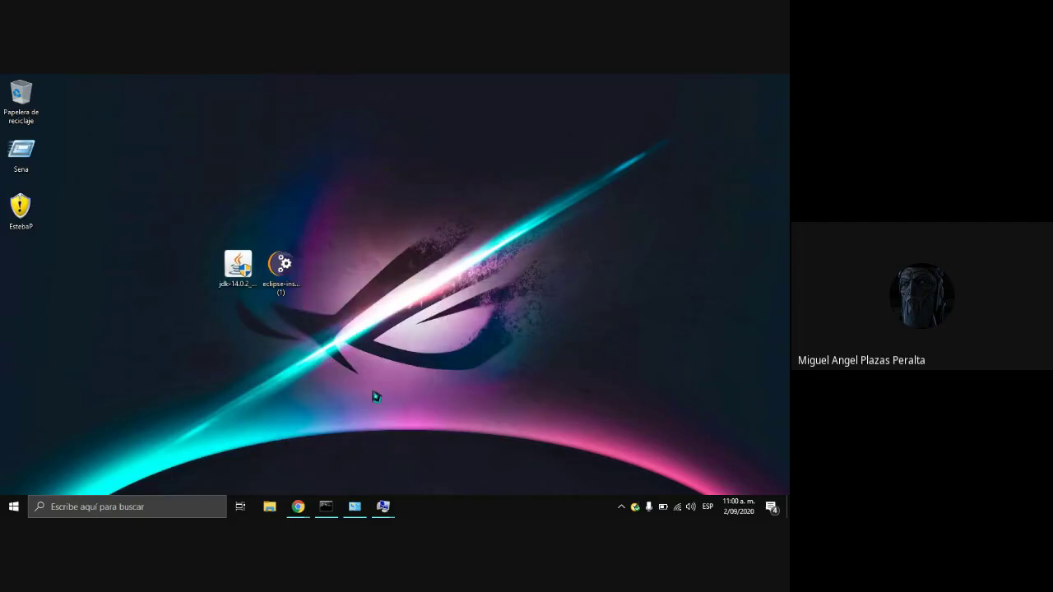
{"action": "mouse_move", "coordinate": [353, 506]}
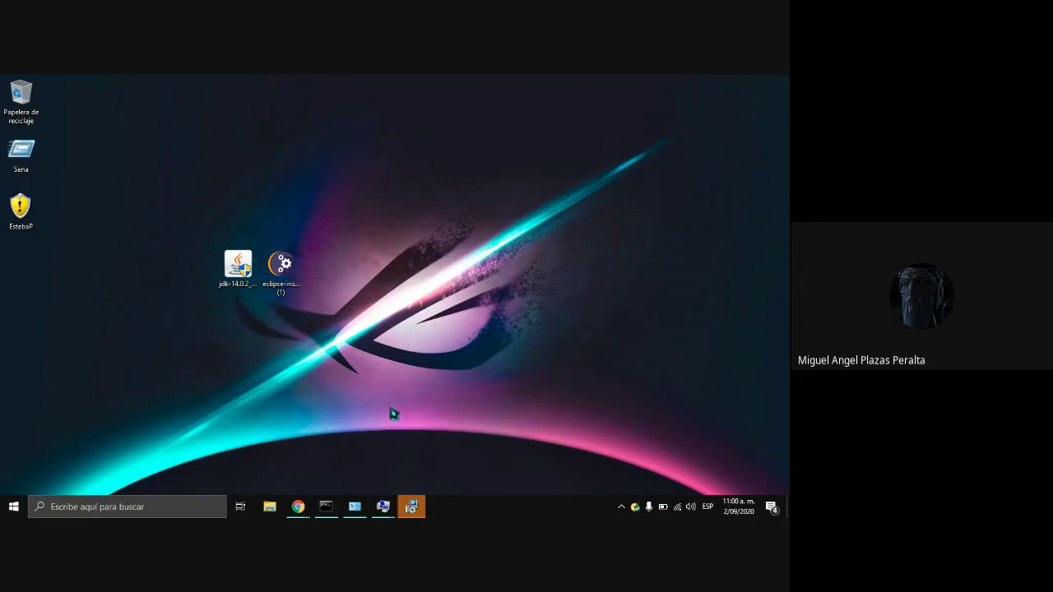
Step: Install Java SE Development Kit 14.0.2 into C:\Program Files\Java\jdk-14.0.2\ and close the finished setup wizard
{"action": "mouse_move", "coordinate": [411, 507]}
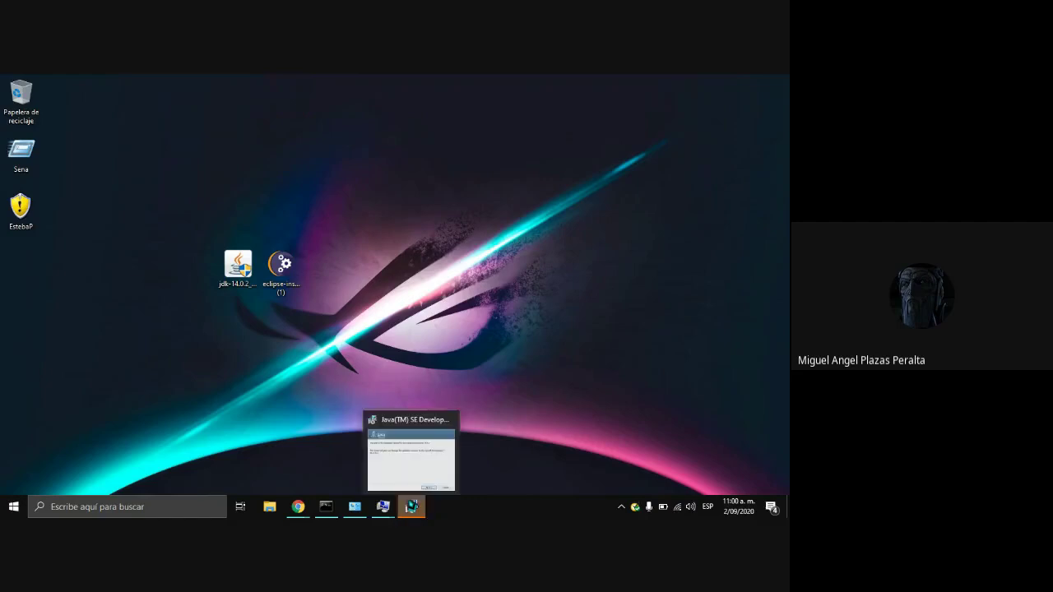
{"action": "mouse_move", "coordinate": [414, 474]}
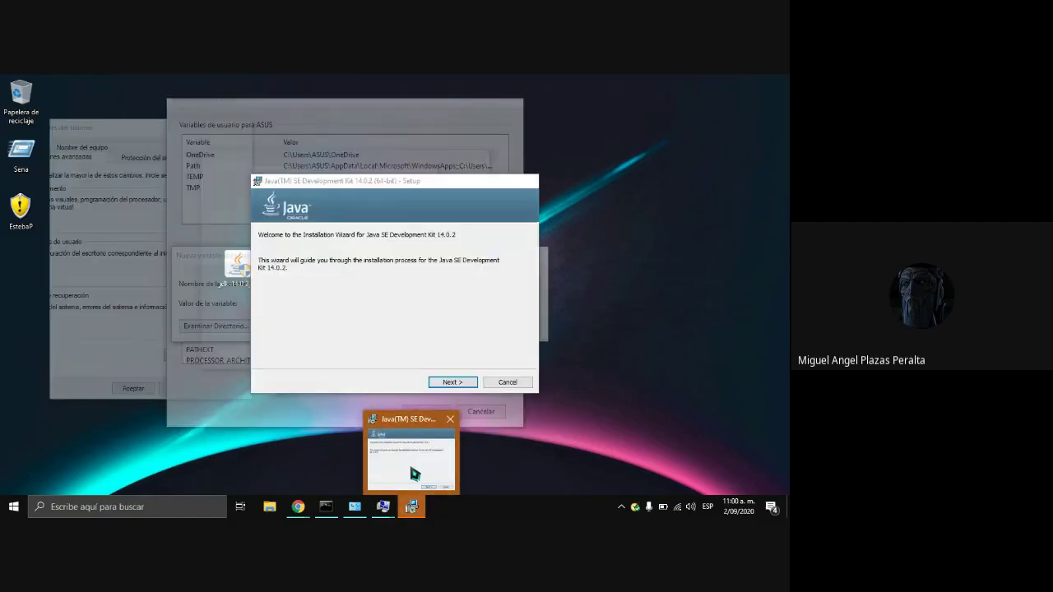
{"action": "left_click", "coordinate": [414, 474]}
{"action": "left_click", "coordinate": [452, 382]}
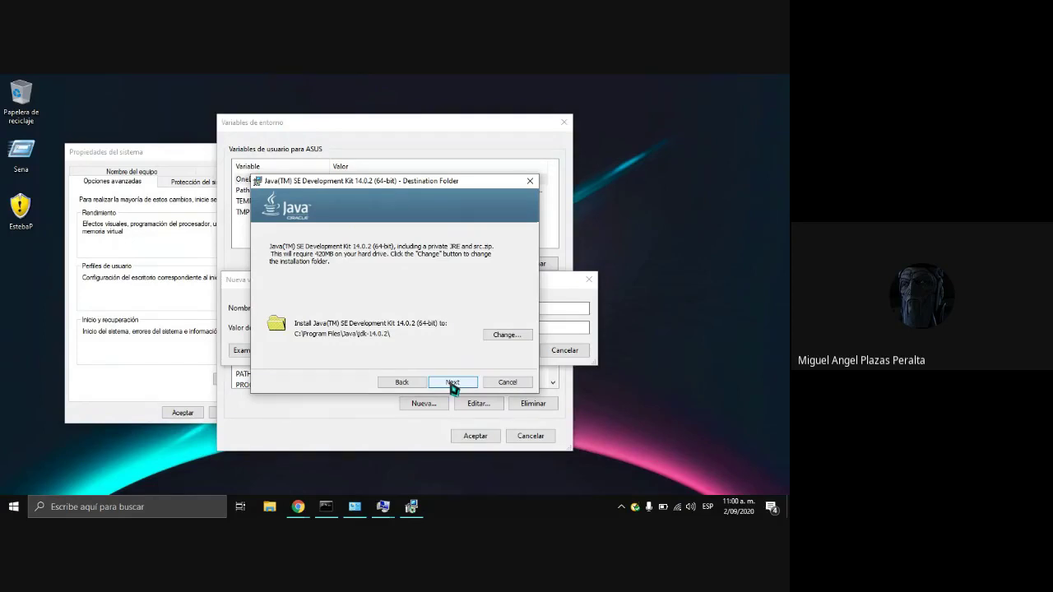
{"action": "left_click_drag", "start_coordinate": [425, 183], "coordinate": [514, 192]}
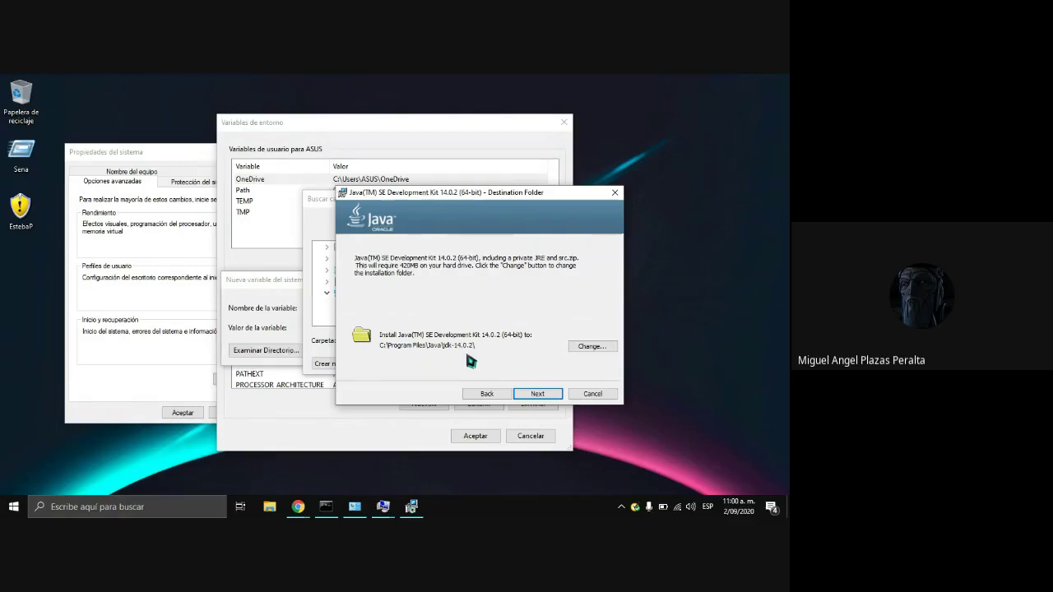
{"action": "left_click", "coordinate": [535, 395]}
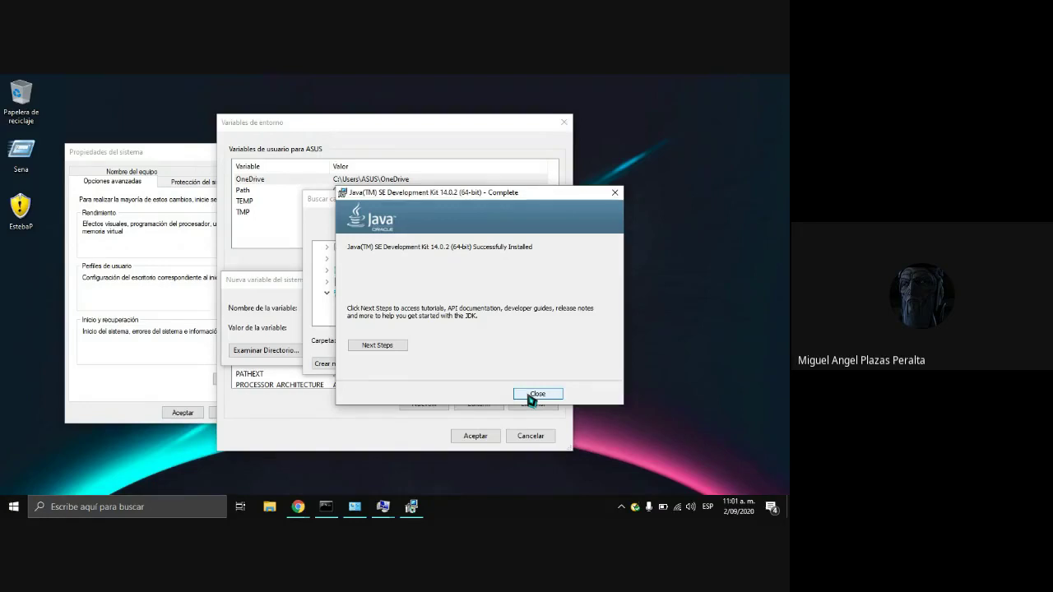
{"action": "left_click", "coordinate": [532, 397]}
Step: Refresh and show the desktop, then move the JDK installer icon up and the Eclipse installer icon away from it
{"action": "right_click", "coordinate": [738, 471]}
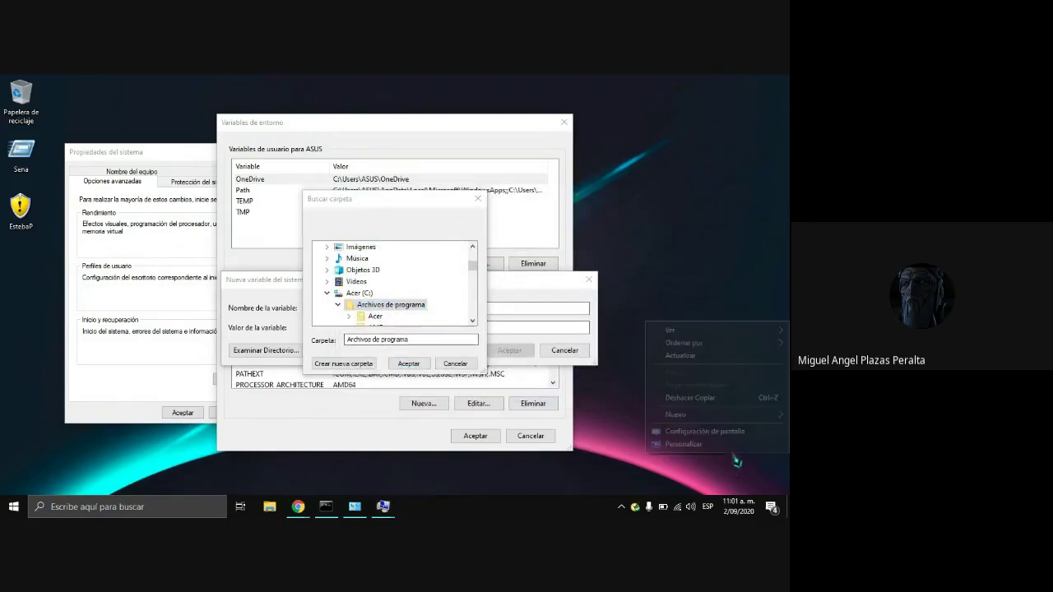
{"action": "left_click", "coordinate": [724, 354]}
{"action": "key", "text": "super+d"}
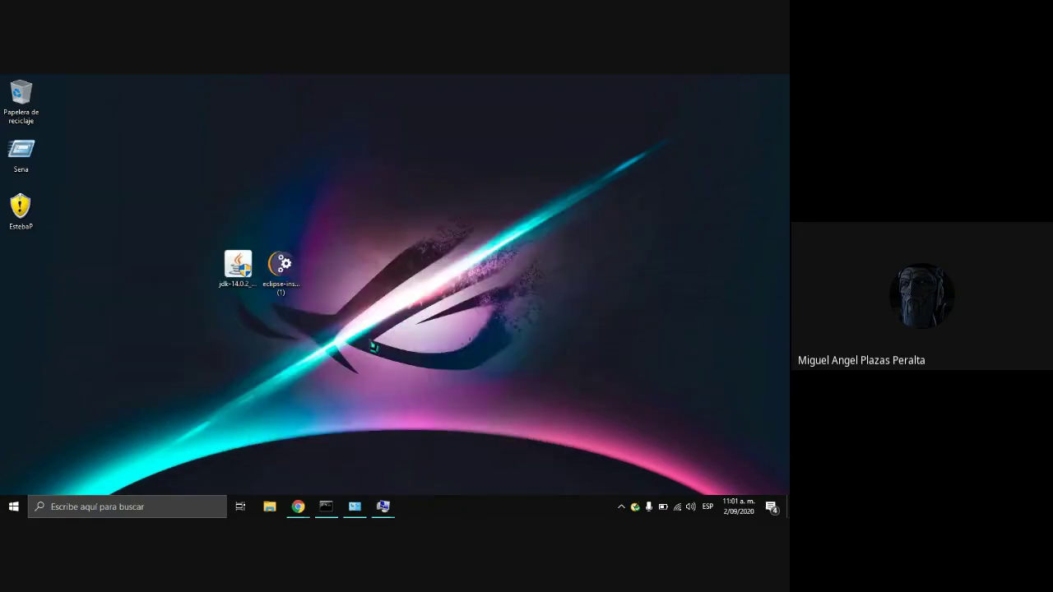
{"action": "left_click_drag", "start_coordinate": [281, 263], "coordinate": [368, 210]}
{"action": "left_click", "coordinate": [237, 274]}
{"action": "left_click_drag", "start_coordinate": [238, 274], "coordinate": [236, 238]}
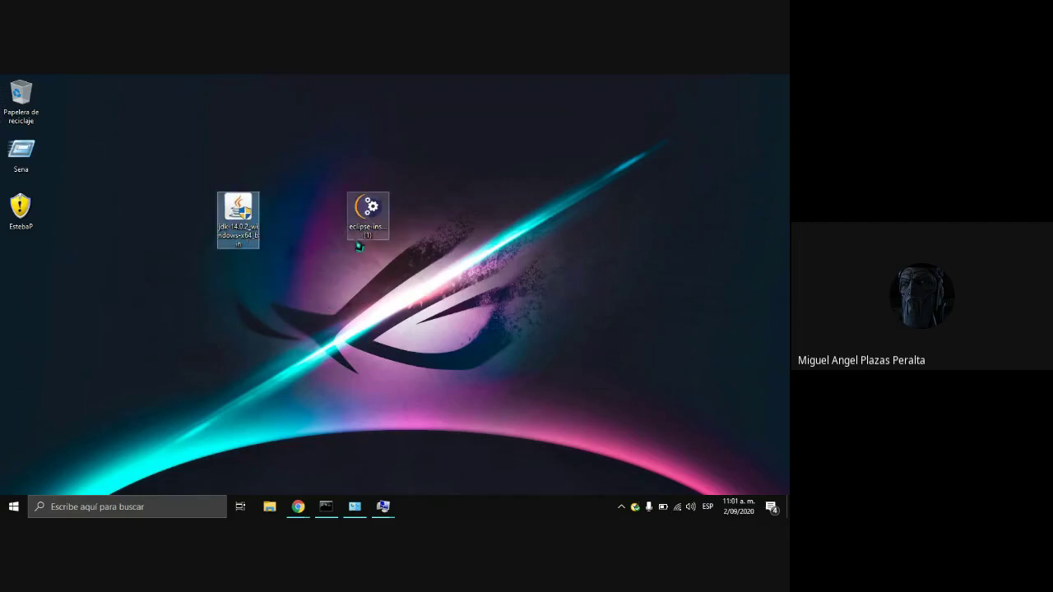
{"action": "left_click_drag", "start_coordinate": [367, 223], "coordinate": [410, 280]}
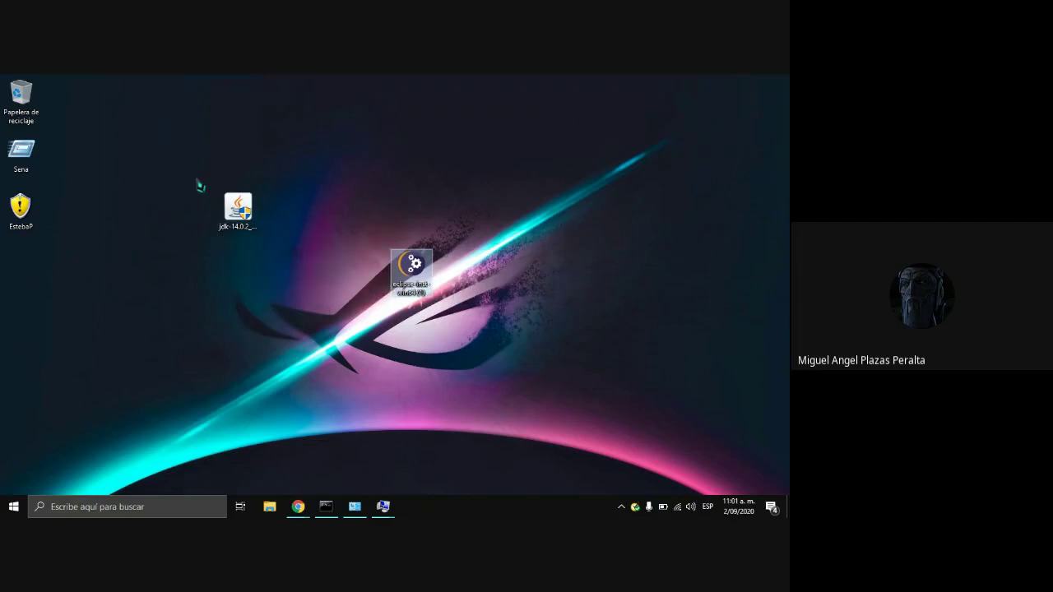
{"action": "left_click", "coordinate": [271, 255]}
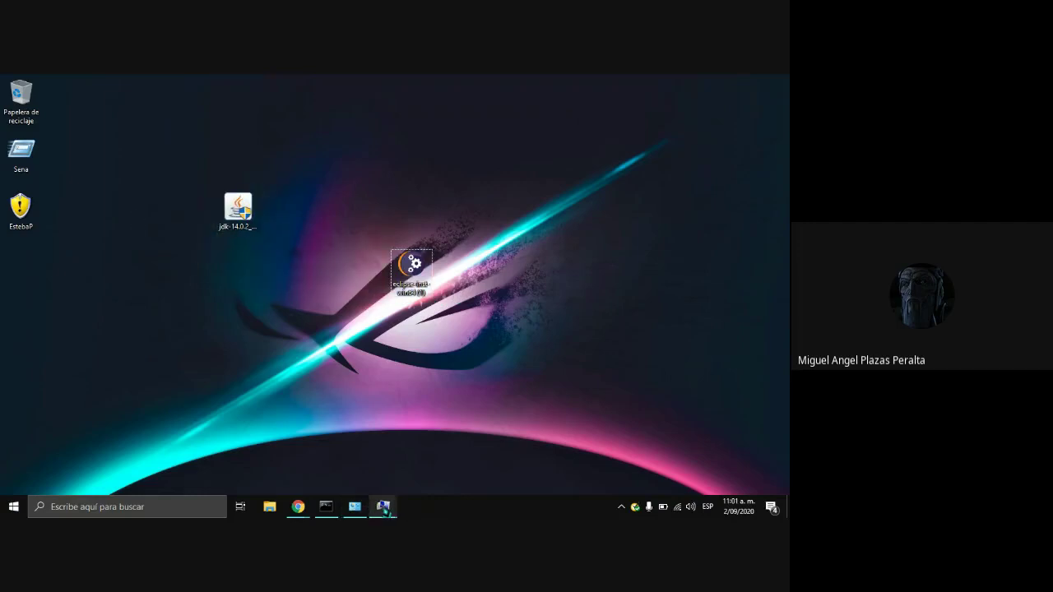
Step: Check the installed Java version by running java -version in the Command Prompt
{"action": "left_click", "coordinate": [383, 507]}
{"action": "mouse_move", "coordinate": [415, 456]}
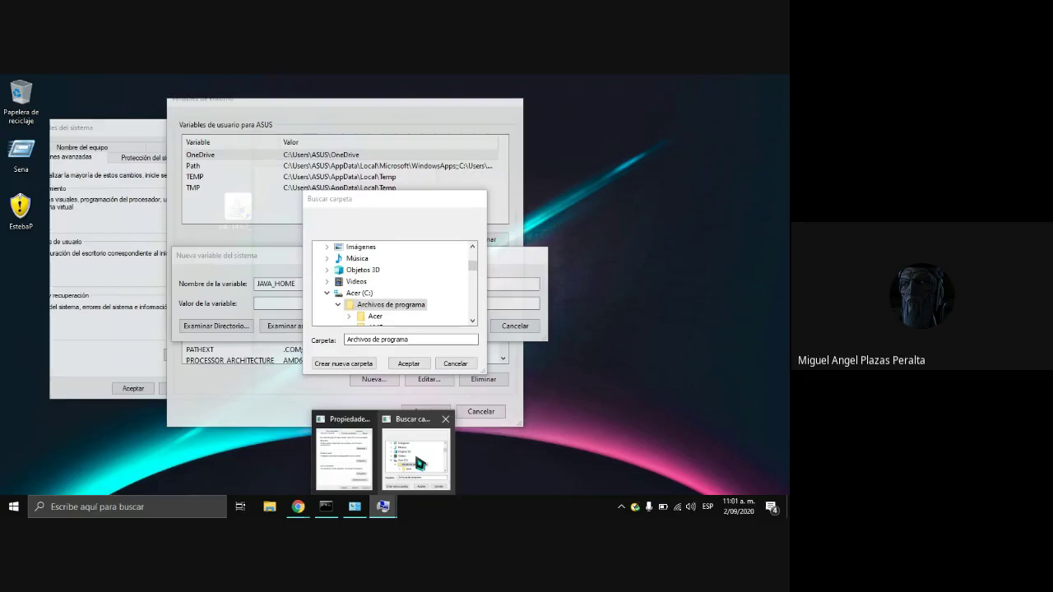
{"action": "mouse_move", "coordinate": [346, 457]}
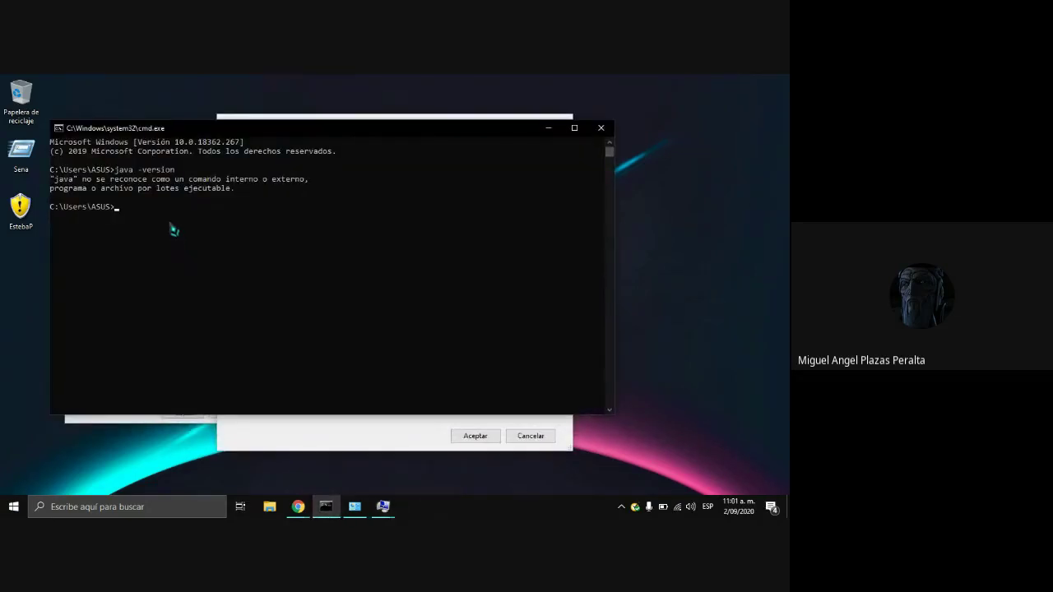
{"action": "type", "text": "JA"}
{"action": "key", "text": "Caps_Lock"}
{"action": "key", "text": "BackSpace"}
{"action": "type", "text": "java -version"}
{"action": "key", "text": "Return"}
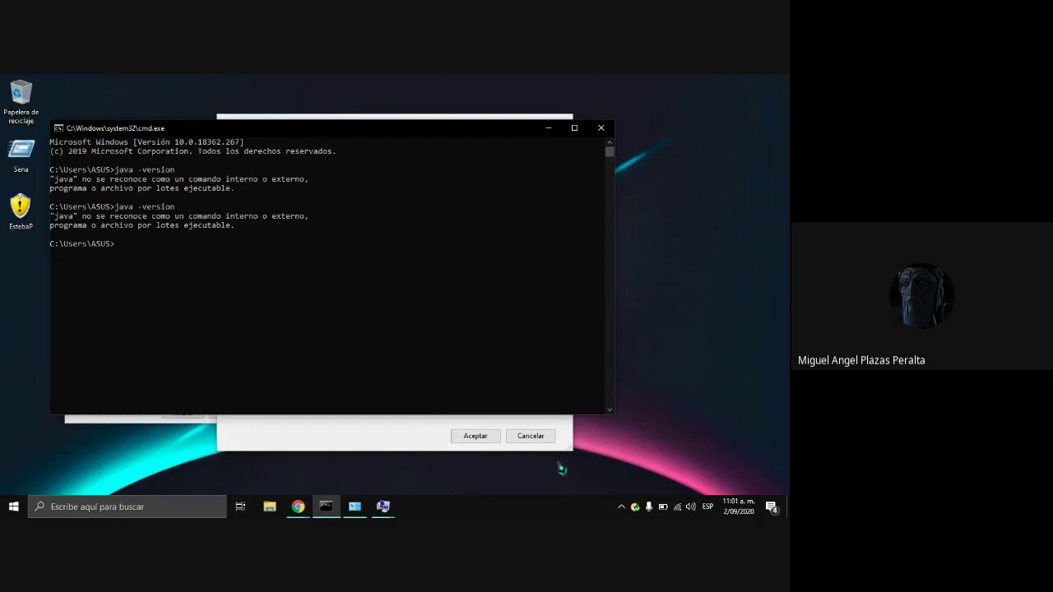
Step: Return to the desktop, refresh it and move the Eclipse installer icon closer to the JDK installer icon
{"action": "left_click", "coordinate": [666, 451]}
{"action": "key", "text": "super+d"}
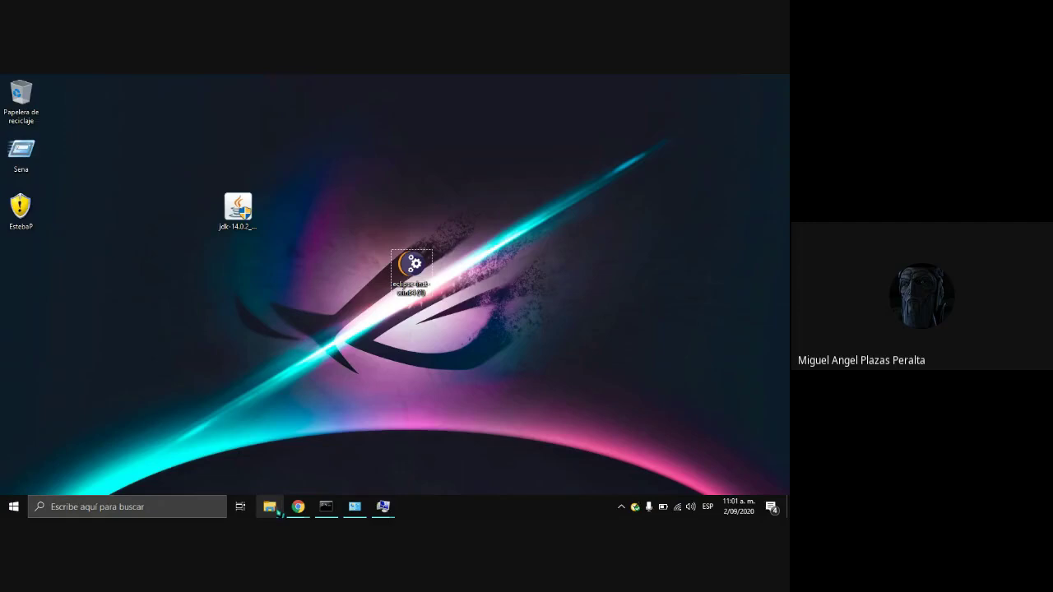
{"action": "left_click", "coordinate": [383, 507]}
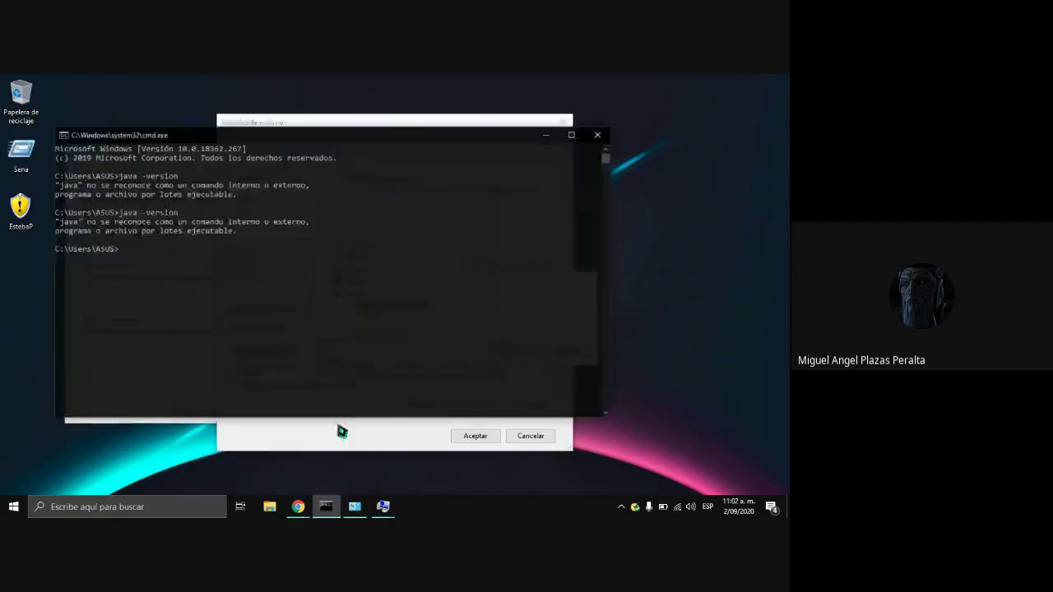
{"action": "left_click", "coordinate": [787, 507]}
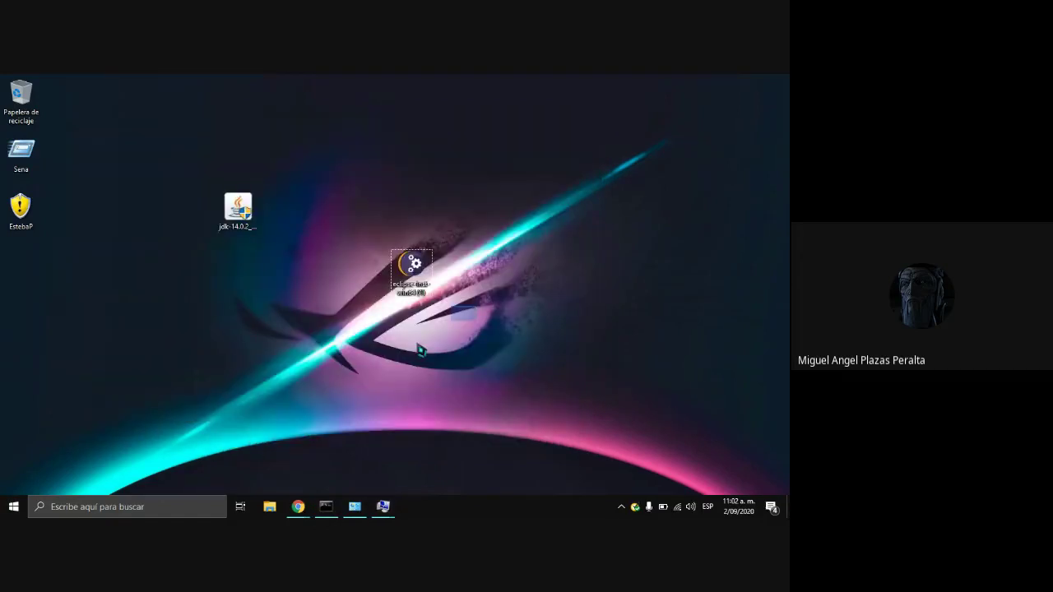
{"action": "right_click", "coordinate": [354, 251]}
{"action": "left_click", "coordinate": [389, 288]}
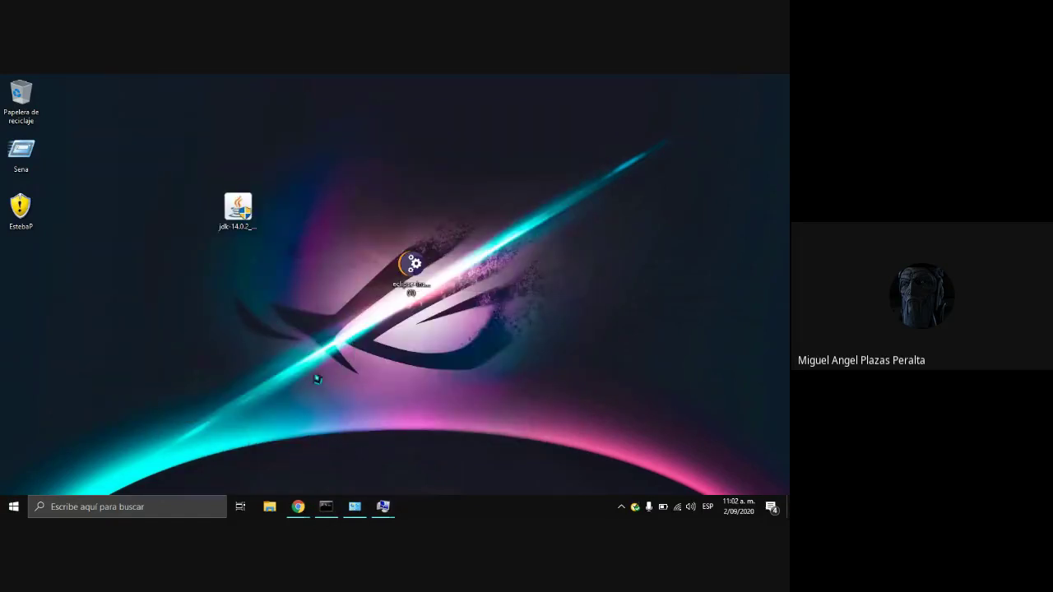
{"action": "mouse_move", "coordinate": [310, 509]}
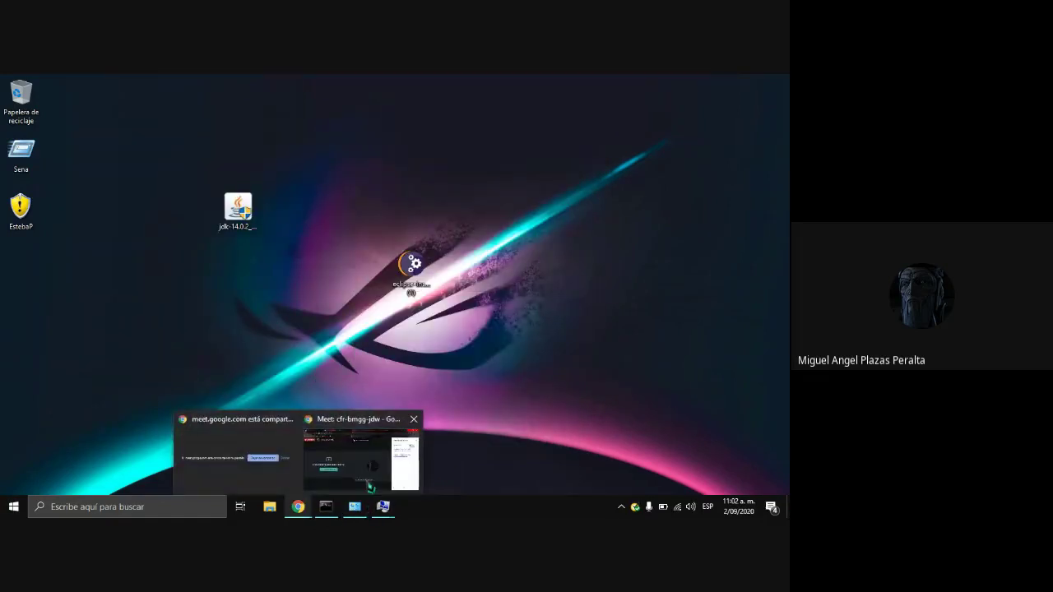
{"action": "left_click_drag", "start_coordinate": [387, 289], "coordinate": [299, 242]}
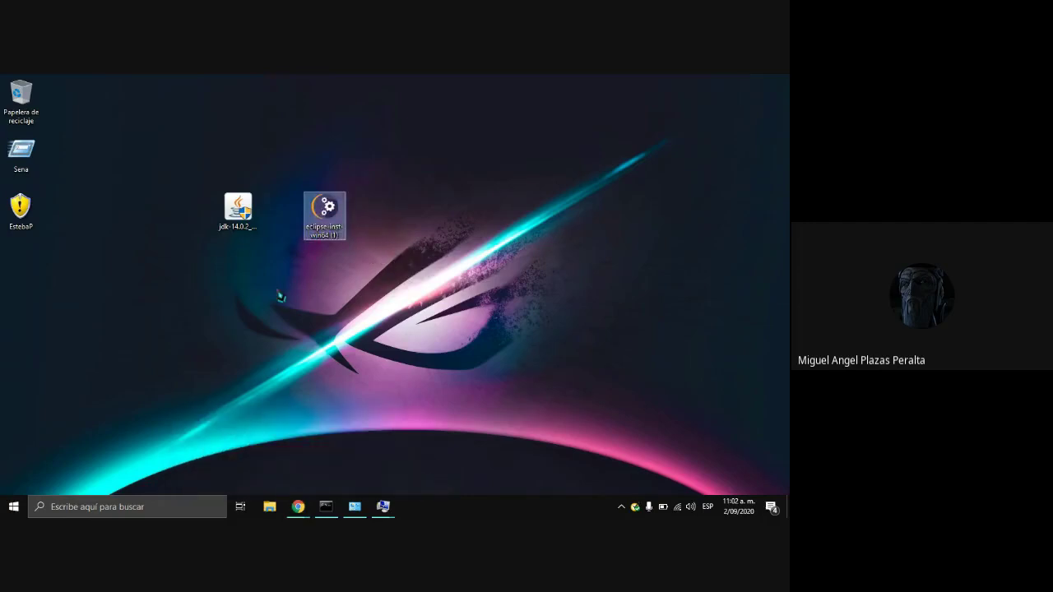
{"action": "left_click", "coordinate": [281, 296]}
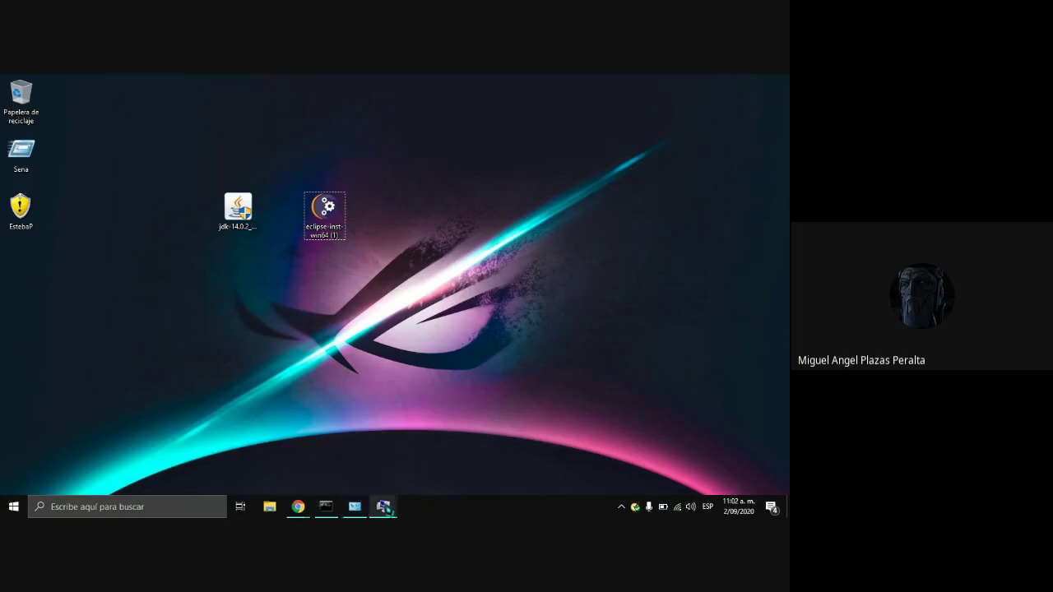
Step: Bring back the new JAVA_HOME system variable dialog and move the Buscar carpeta window clear of it
{"action": "left_click", "coordinate": [411, 475]}
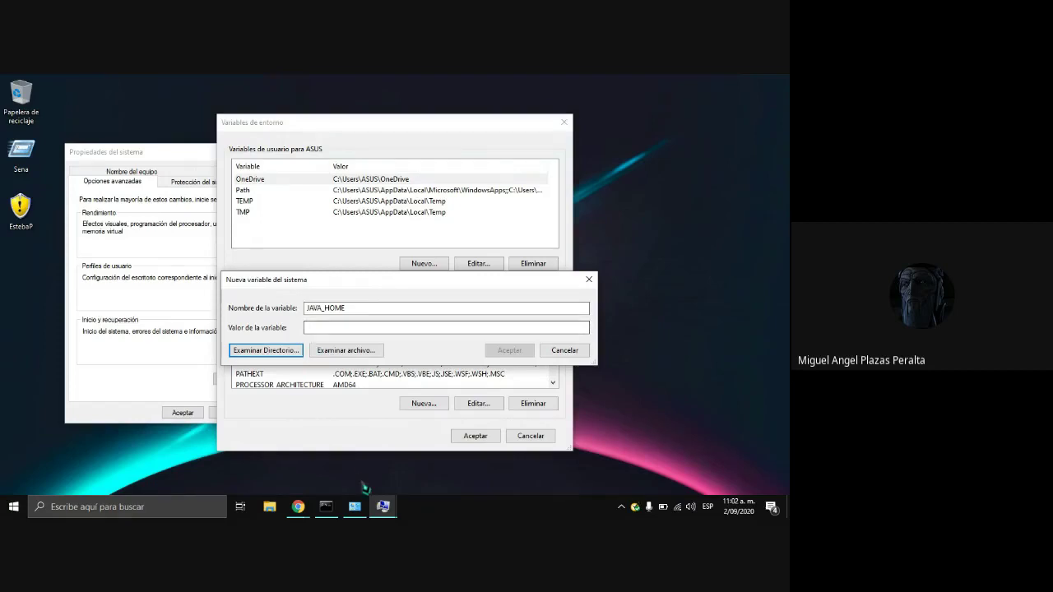
{"action": "left_click", "coordinate": [352, 308]}
{"action": "left_click_drag", "start_coordinate": [352, 308], "coordinate": [311, 300]}
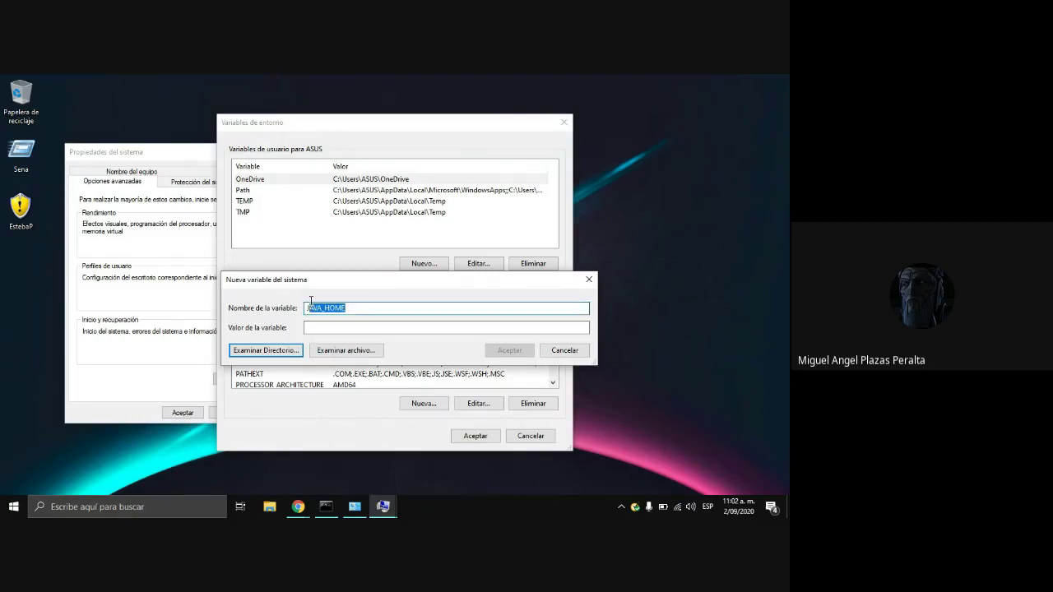
{"action": "left_click", "coordinate": [349, 307]}
{"action": "mouse_move", "coordinate": [382, 505]}
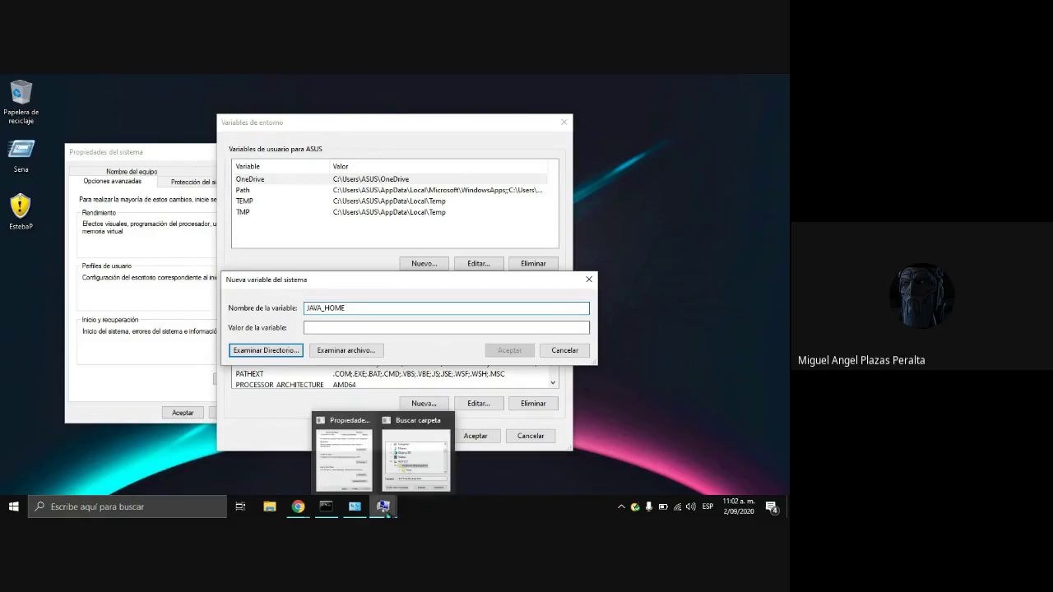
{"action": "mouse_move", "coordinate": [411, 472]}
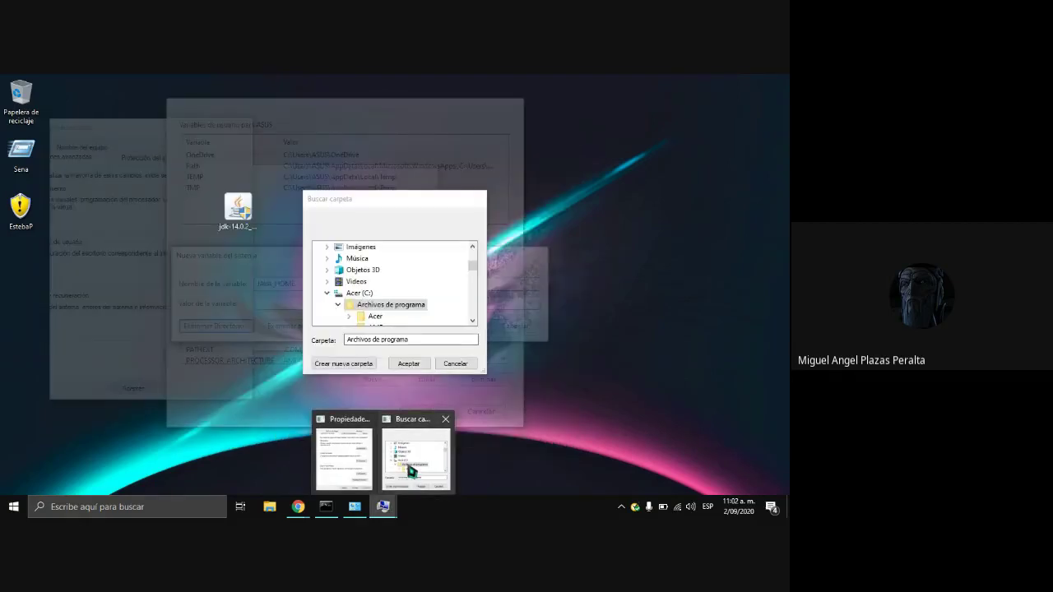
{"action": "left_click", "coordinate": [412, 472]}
{"action": "left_click_drag", "start_coordinate": [405, 200], "coordinate": [706, 233]}
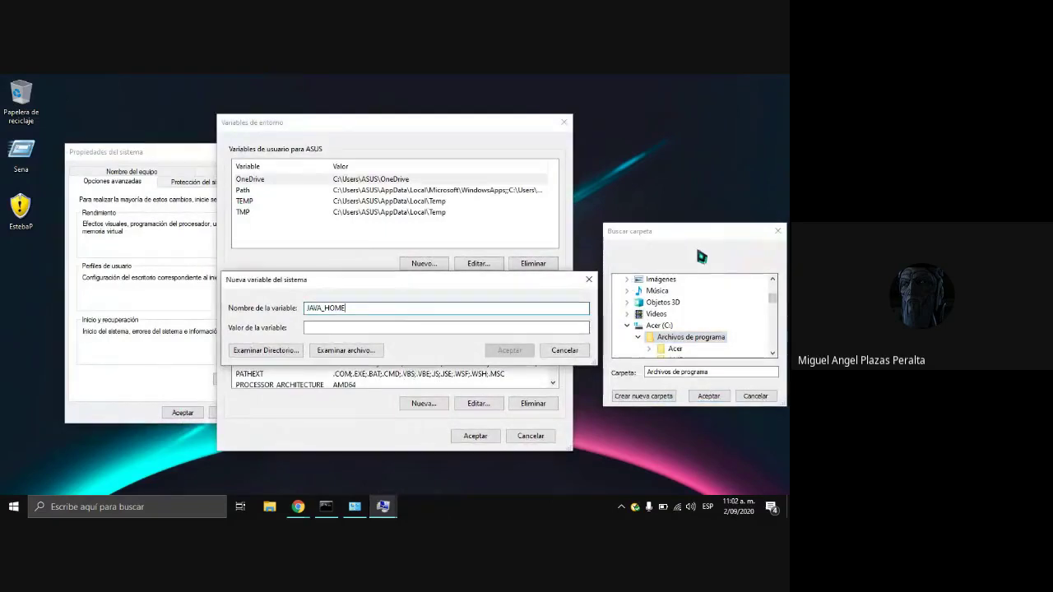
Step: Browse for the JAVA_HOME value's directory, moving the folder window aside and expanding Este equipo, Acer (C:) and Archivos de programa
{"action": "left_click", "coordinate": [463, 306]}
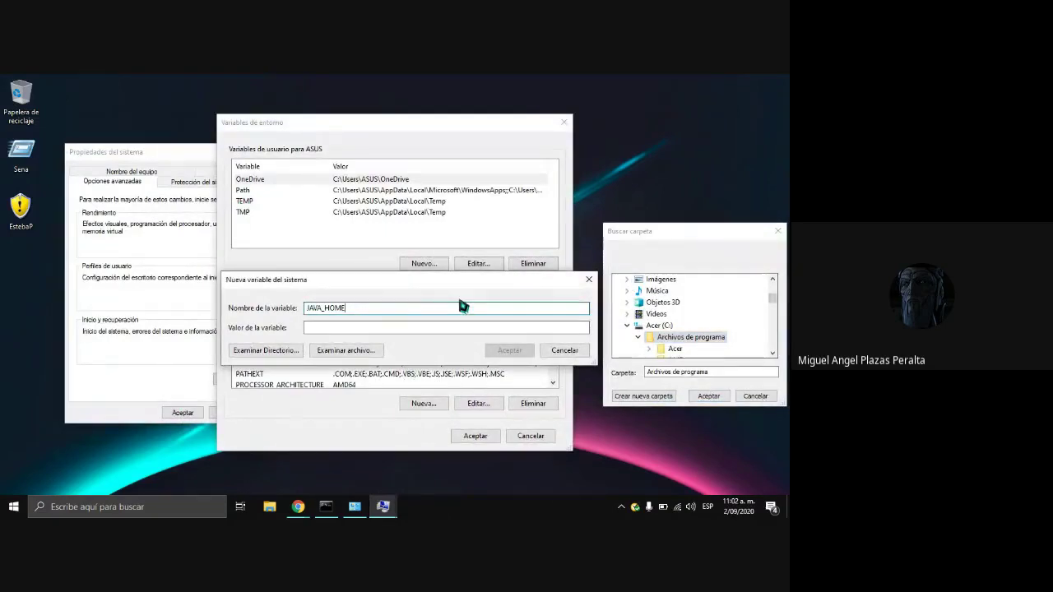
{"action": "left_click", "coordinate": [362, 328]}
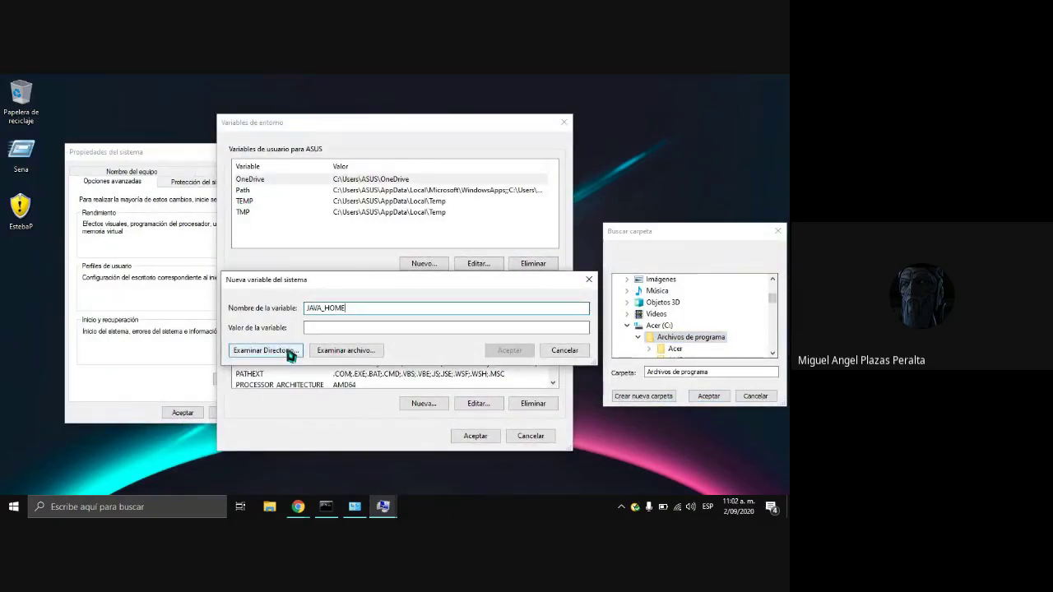
{"action": "left_click", "coordinate": [421, 326]}
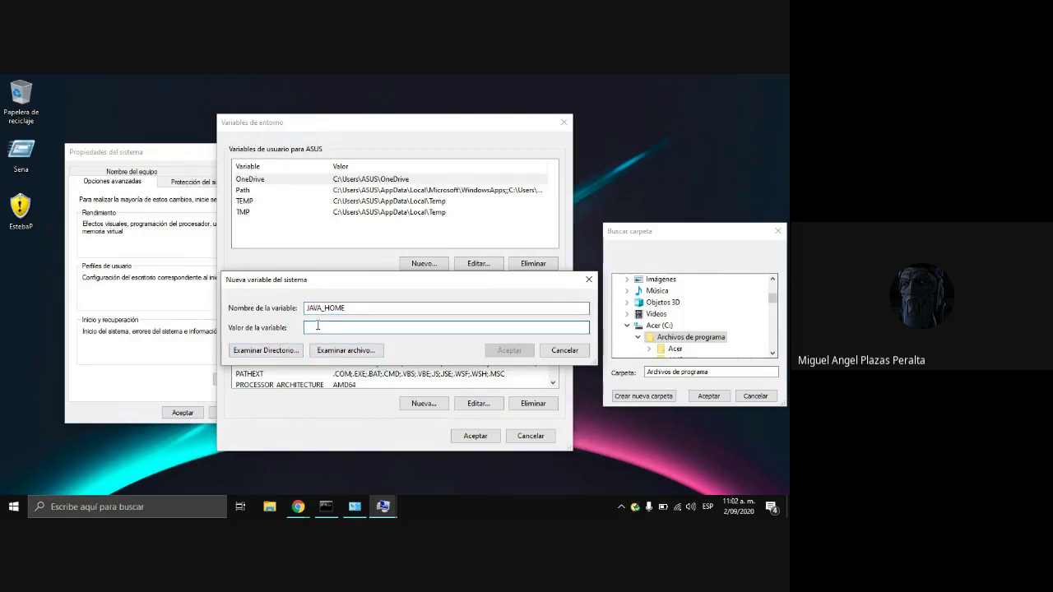
{"action": "key", "text": "Caps_Lock"}
{"action": "key", "text": "Caps_Lock"}
{"action": "left_click", "coordinate": [265, 351]}
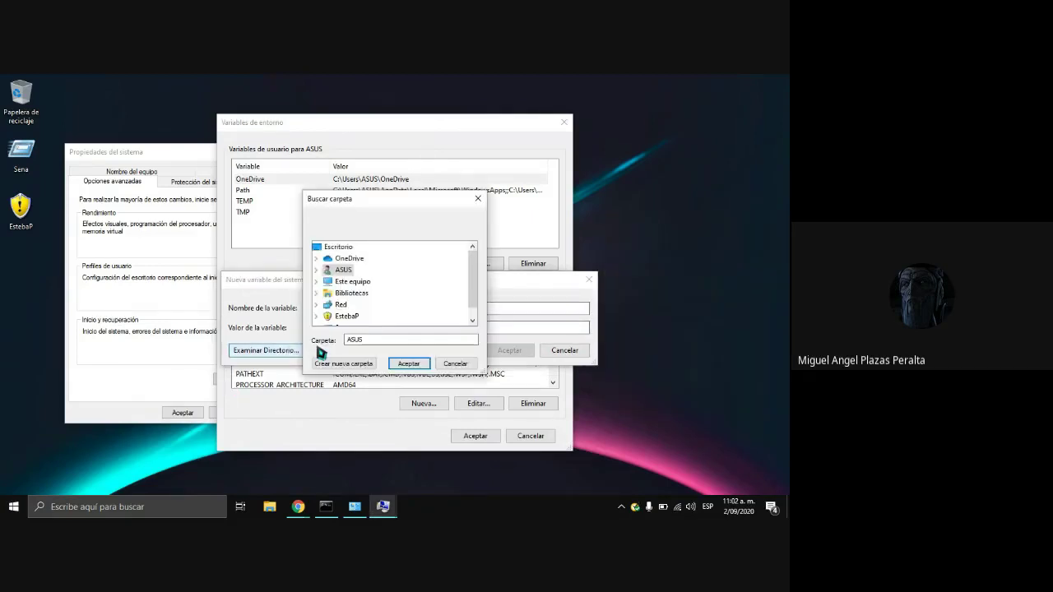
{"action": "left_click_drag", "start_coordinate": [386, 202], "coordinate": [702, 246]}
{"action": "scroll", "coordinate": [782, 321], "scroll_direction": "down", "scroll_amount": 1}
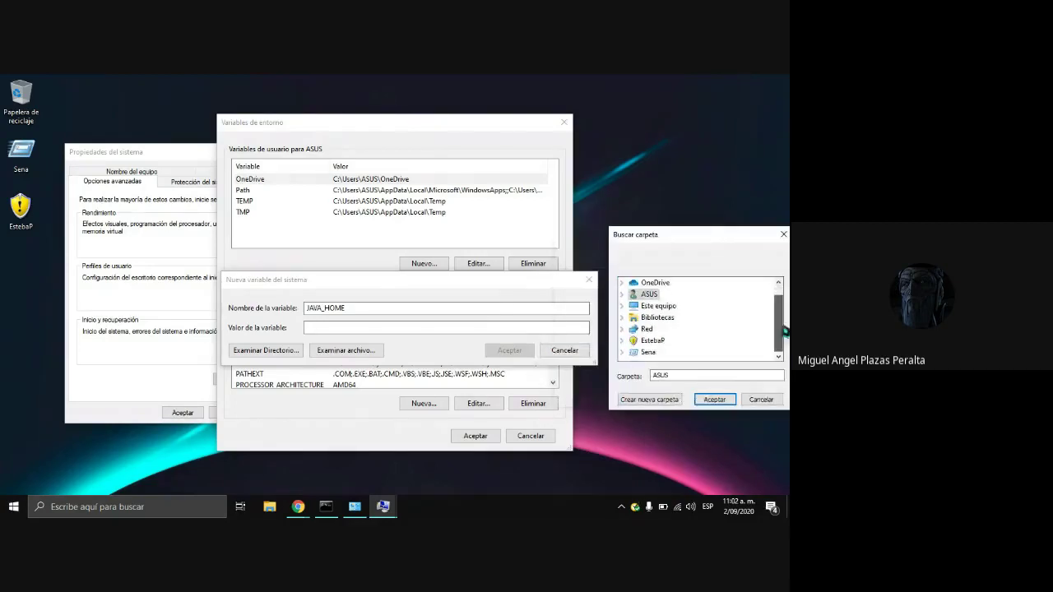
{"action": "left_click", "coordinate": [656, 310]}
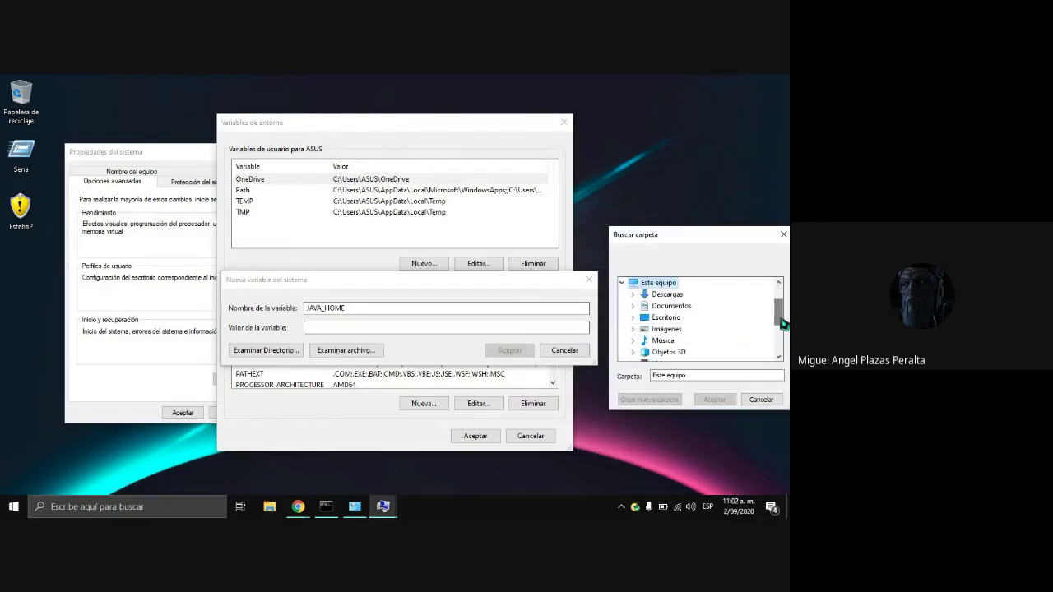
{"action": "scroll", "coordinate": [778, 309], "scroll_direction": "down", "scroll_amount": 3}
{"action": "left_click", "coordinate": [665, 294]}
{"action": "left_click", "coordinate": [699, 293]}
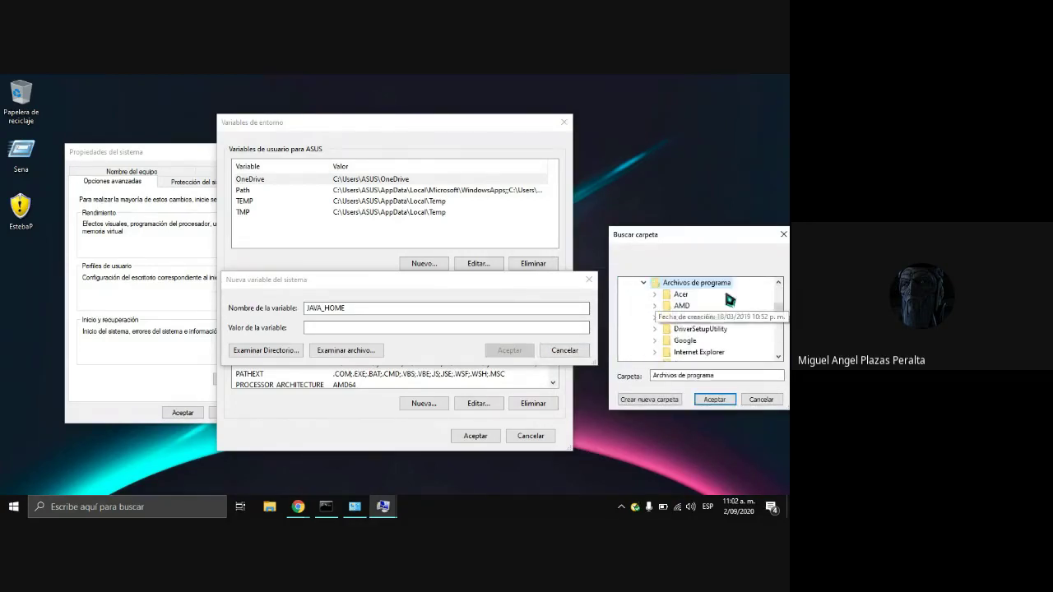
Step: Set the new JAVA_HOME system variable to the folder C:\Program Files\Java\jdk-14.0.2 and save it
{"action": "left_click_drag", "start_coordinate": [780, 313], "coordinate": [782, 321]}
{"action": "left_click", "coordinate": [682, 317]}
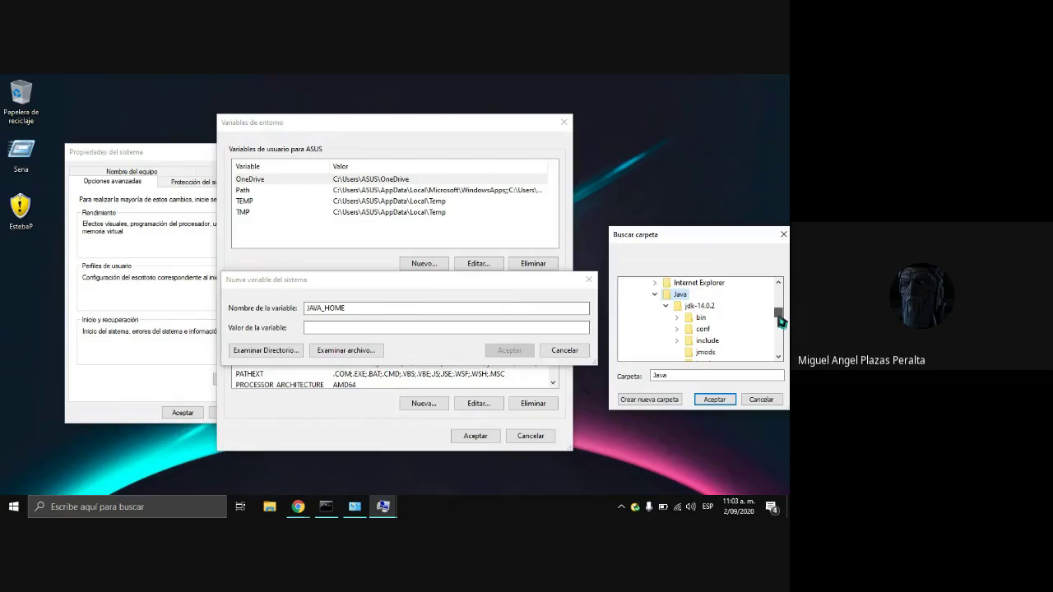
{"action": "left_click", "coordinate": [699, 306]}
{"action": "left_click_drag", "start_coordinate": [774, 314], "coordinate": [776, 320]}
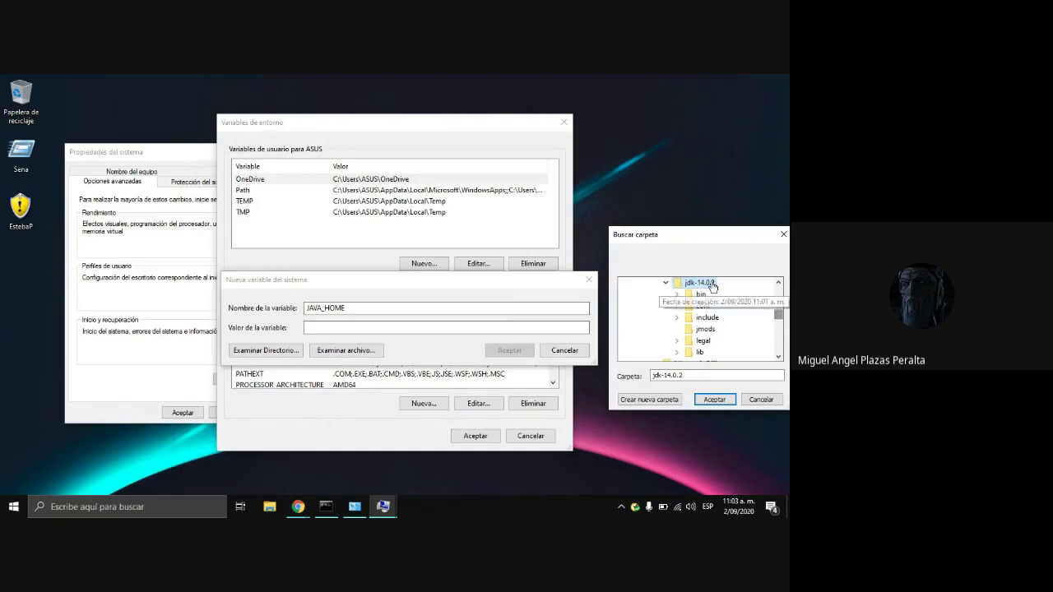
{"action": "left_click", "coordinate": [714, 400]}
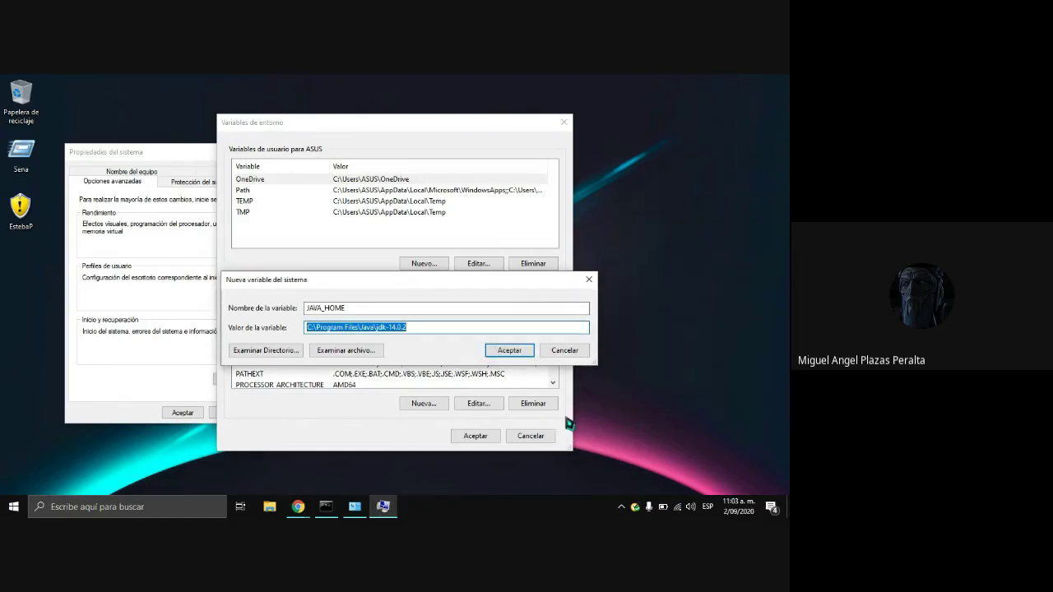
{"action": "left_click", "coordinate": [510, 352]}
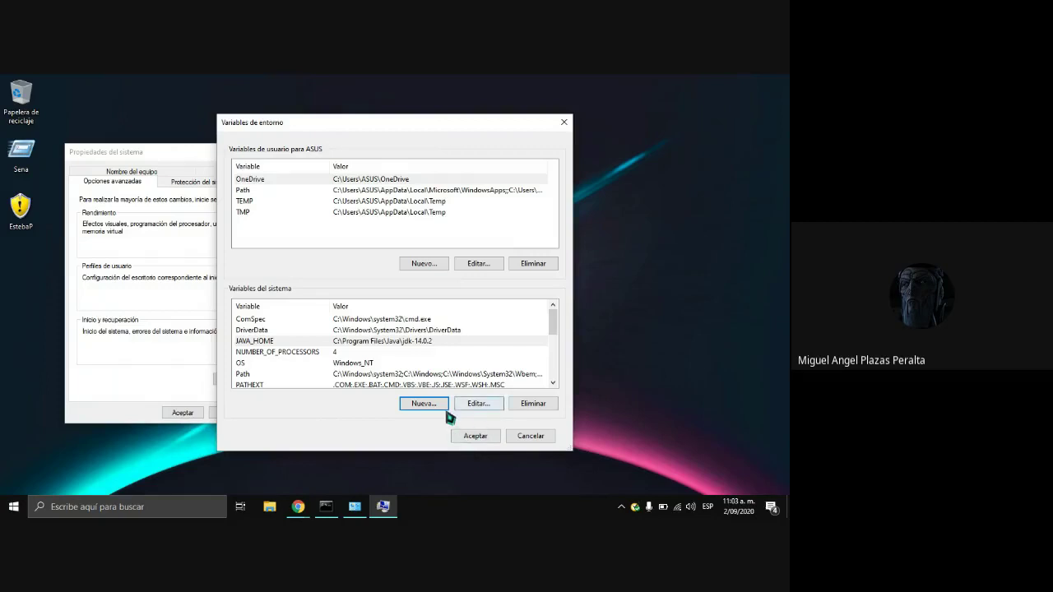
Step: Start a new entry in the system Path variable and open the folder browser for it
{"action": "left_click", "coordinate": [247, 374]}
{"action": "scroll", "coordinate": [547, 339], "scroll_direction": "down", "scroll_amount": 1}
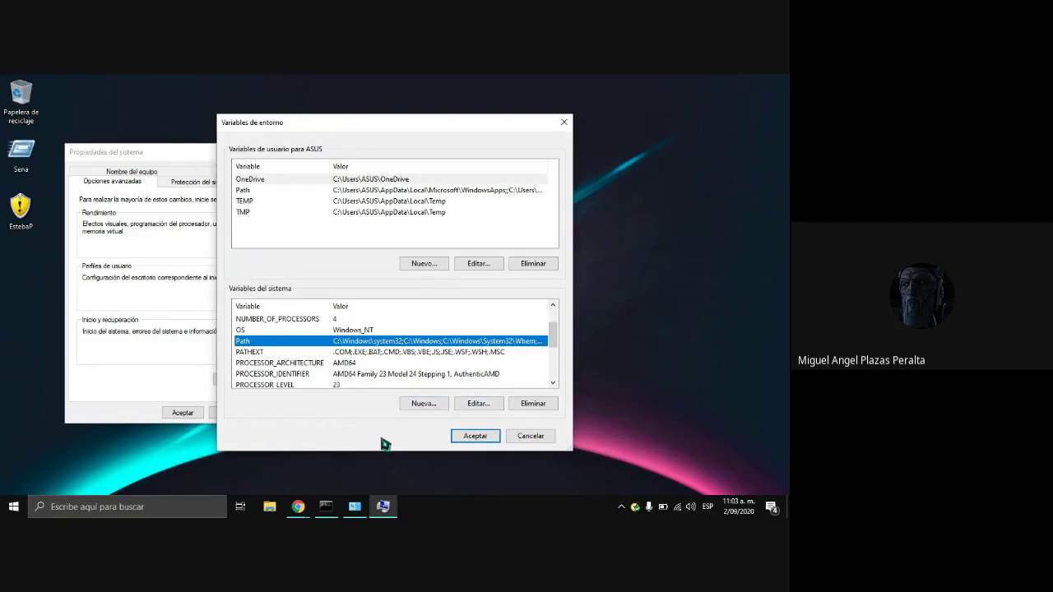
{"action": "left_click", "coordinate": [478, 404]}
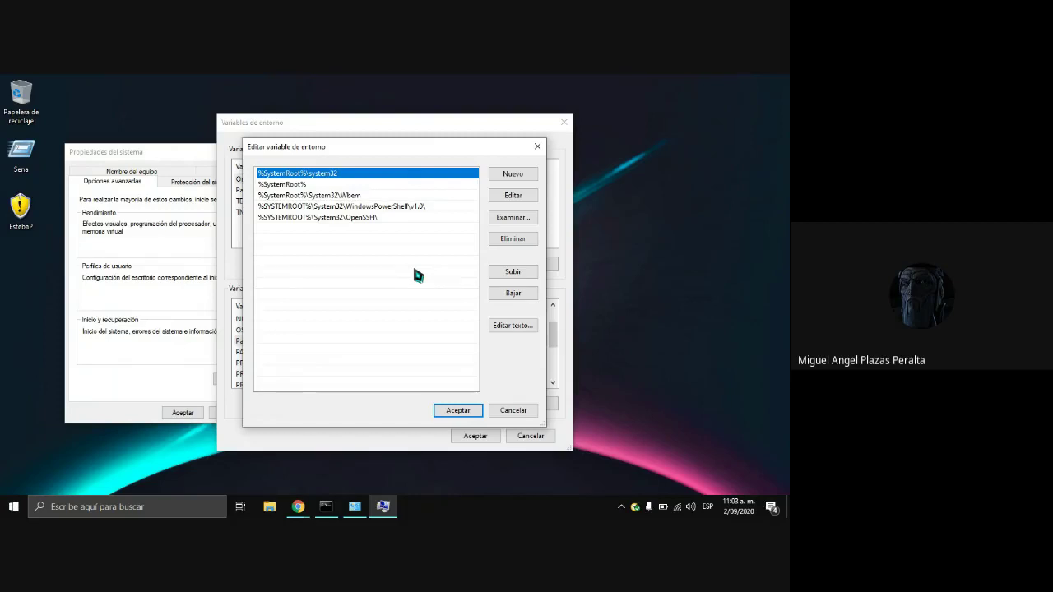
{"action": "left_click", "coordinate": [504, 174]}
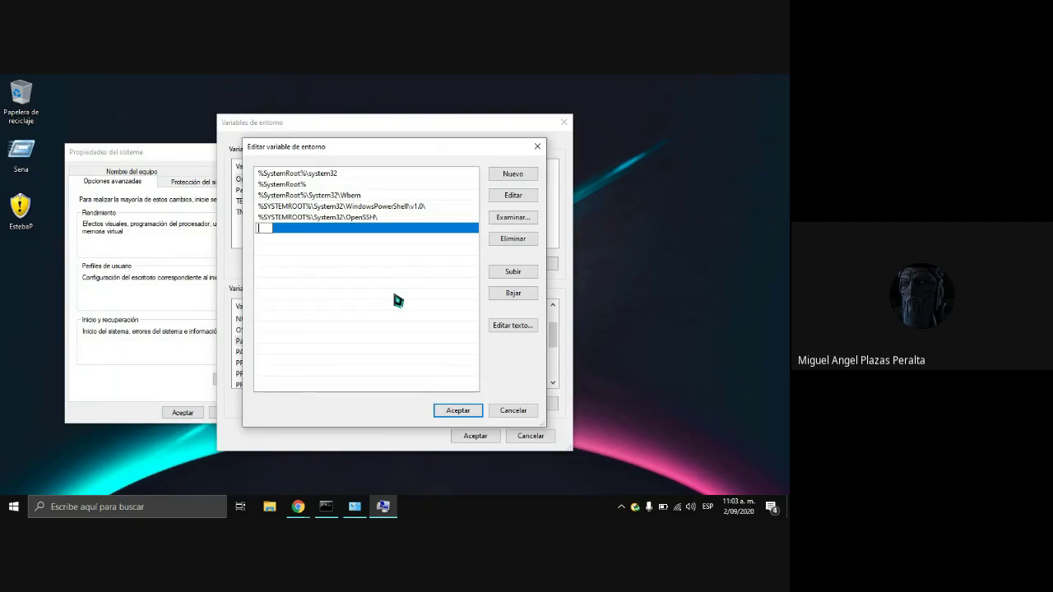
{"action": "left_click", "coordinate": [530, 221]}
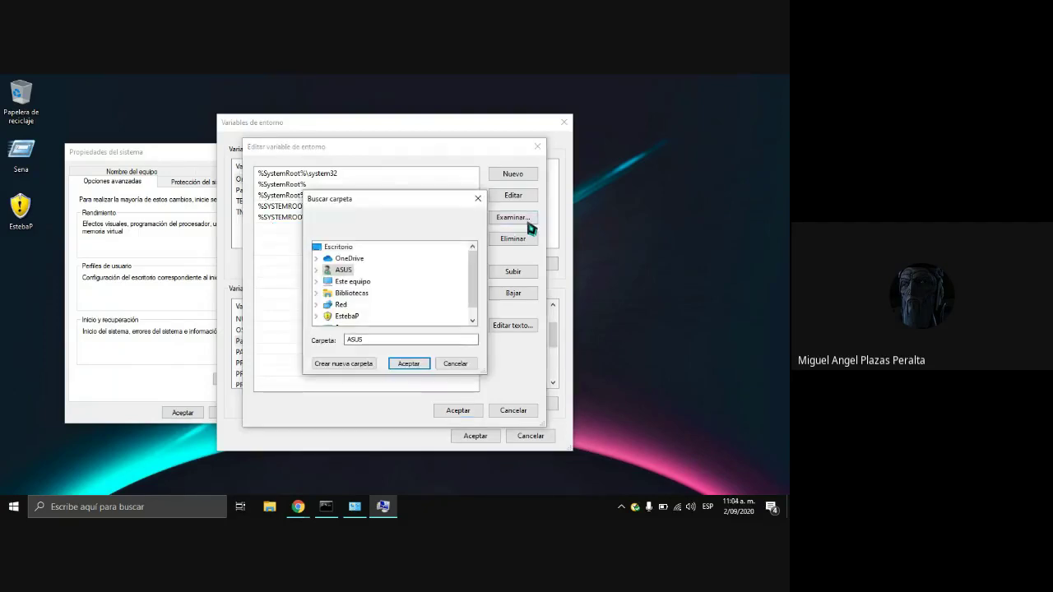
Step: Navigate the folder browser through Este equipo and Acer (C:) to the Java folder in Archivos de programa
{"action": "scroll", "coordinate": [475, 301], "scroll_direction": "down", "scroll_amount": 1}
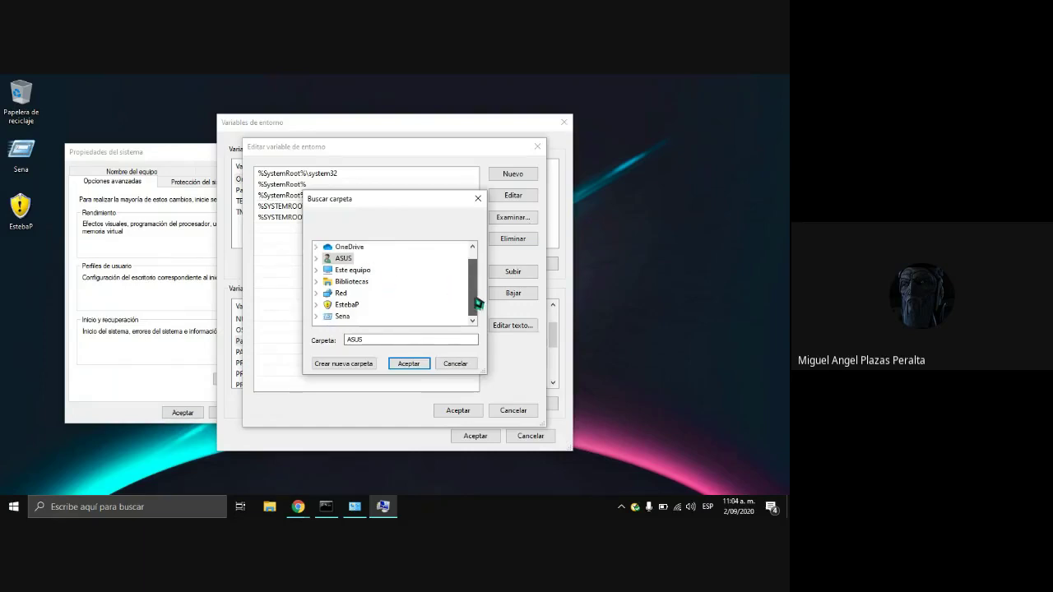
{"action": "double_click", "coordinate": [352, 269]}
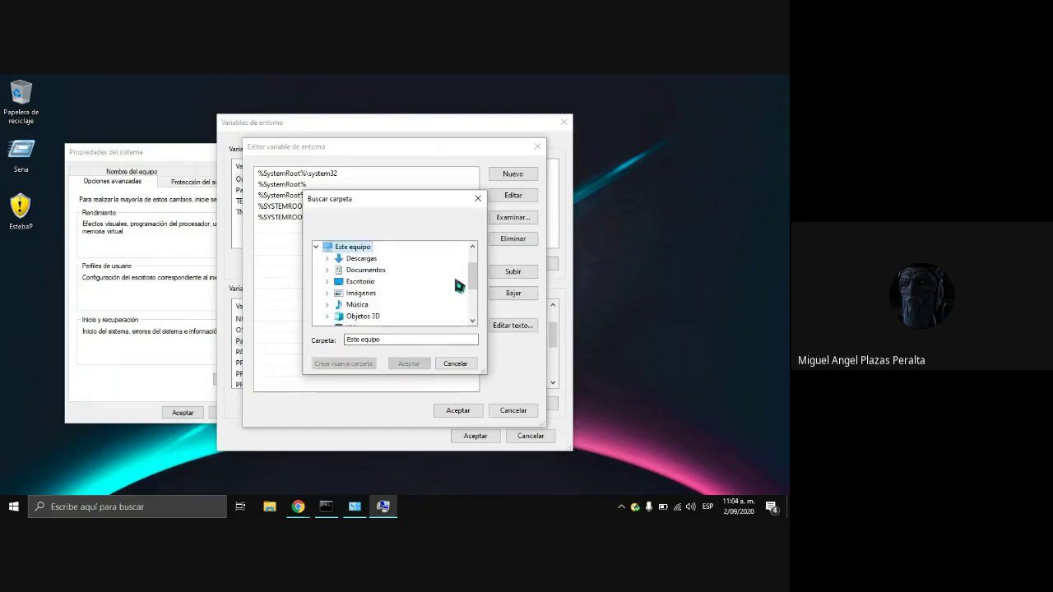
{"action": "scroll", "coordinate": [476, 288], "scroll_direction": "down", "scroll_amount": 2}
{"action": "double_click", "coordinate": [362, 296]}
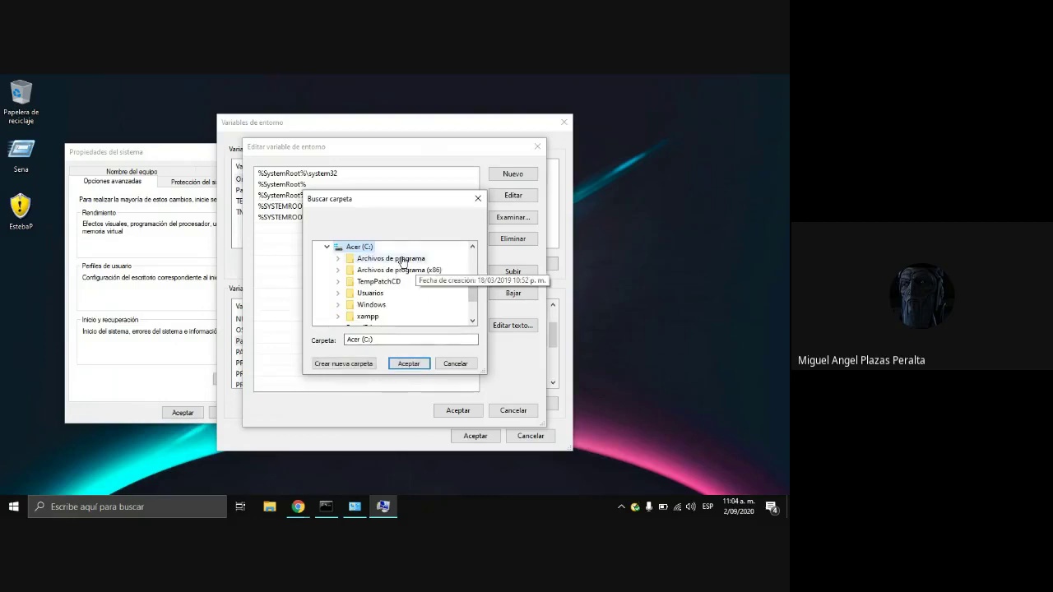
{"action": "double_click", "coordinate": [402, 260]}
{"action": "scroll", "coordinate": [412, 294], "scroll_direction": "down", "scroll_amount": 2}
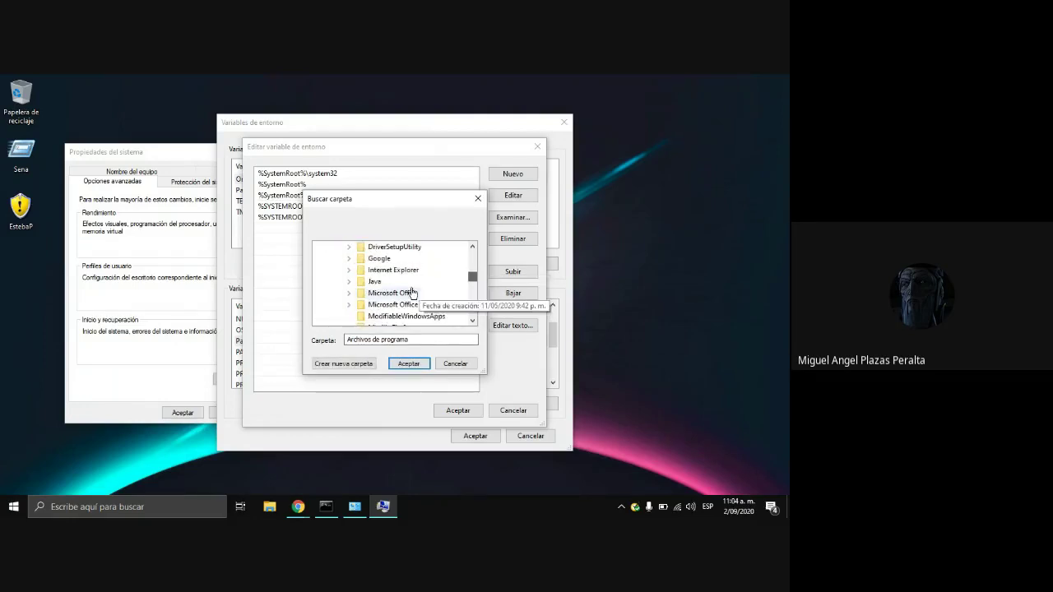
{"action": "left_click", "coordinate": [375, 282]}
{"action": "scroll", "coordinate": [387, 296], "scroll_direction": "up", "scroll_amount": 1}
{"action": "double_click", "coordinate": [374, 316]}
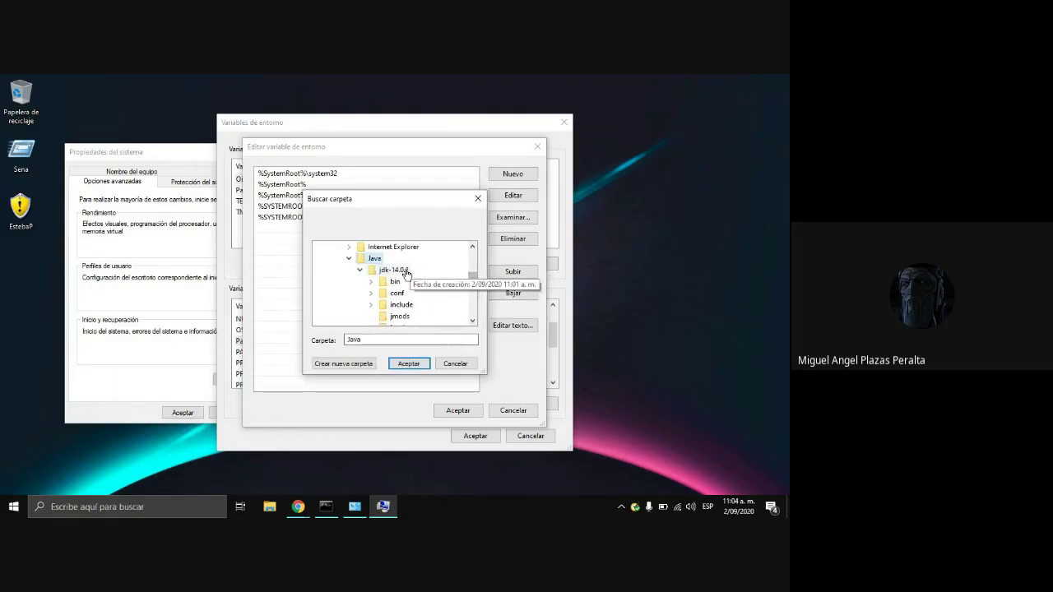
Step: Choose the bin folder inside jdk-14.0.2 as the new Path entry and save the Path variable
{"action": "left_click", "coordinate": [406, 273]}
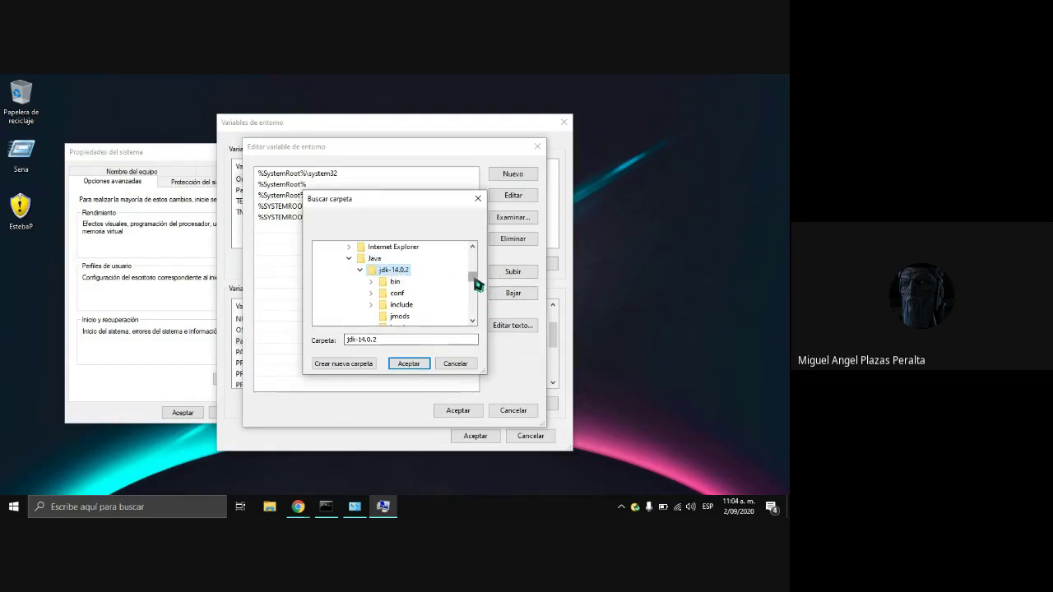
{"action": "double_click", "coordinate": [401, 283]}
{"action": "scroll", "coordinate": [414, 296], "scroll_direction": "up", "scroll_amount": 1}
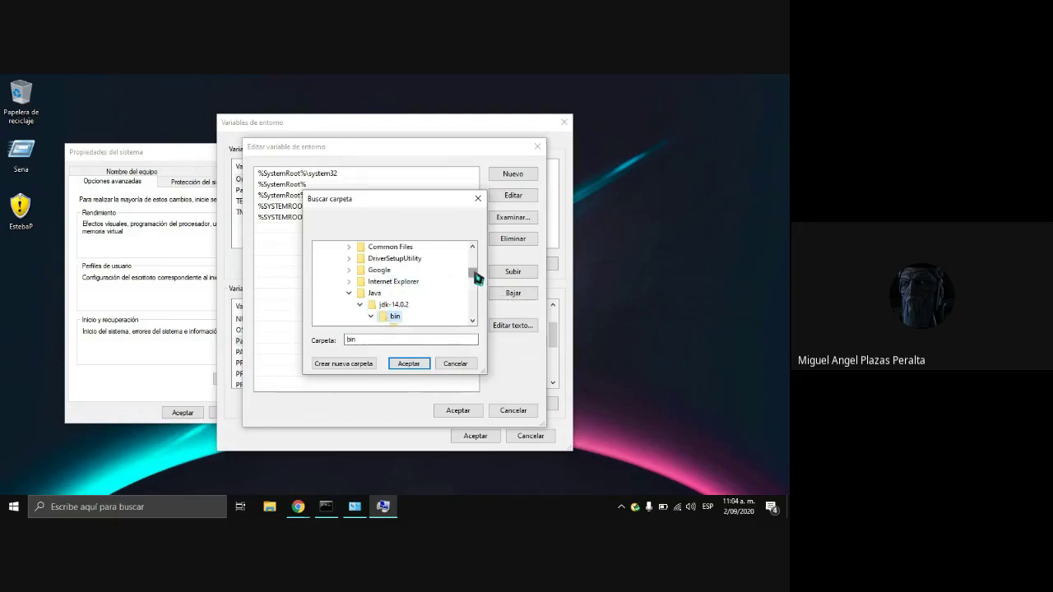
{"action": "left_click_drag", "start_coordinate": [478, 275], "coordinate": [476, 284]}
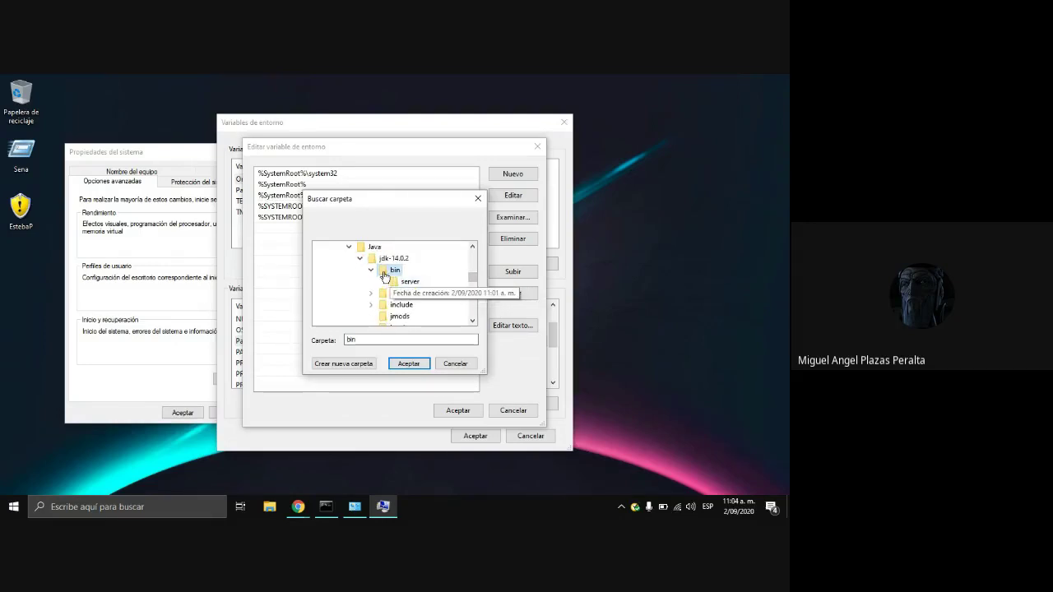
{"action": "left_click", "coordinate": [412, 364]}
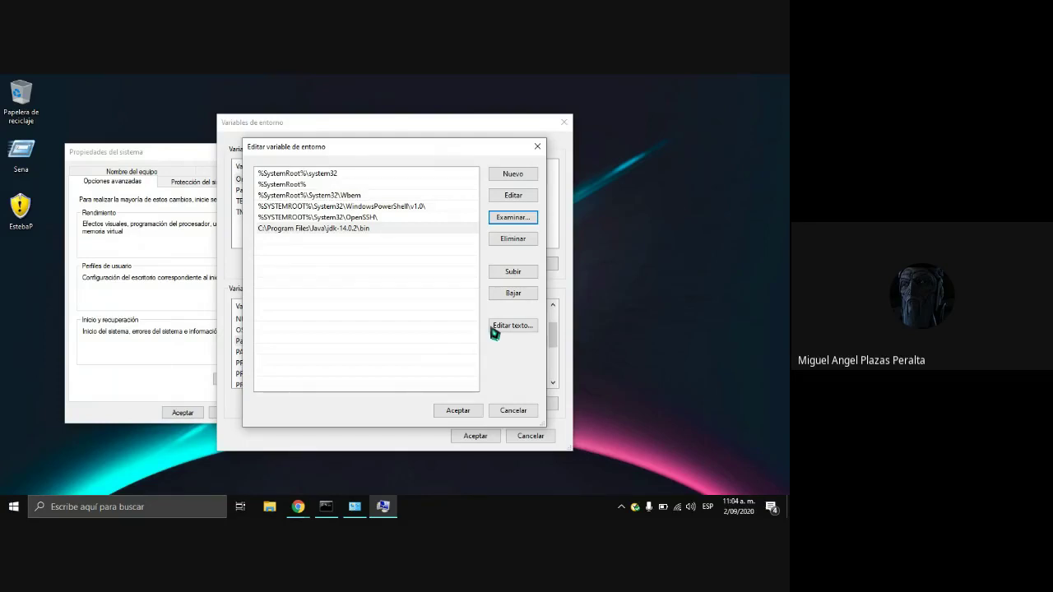
{"action": "left_click", "coordinate": [457, 410]}
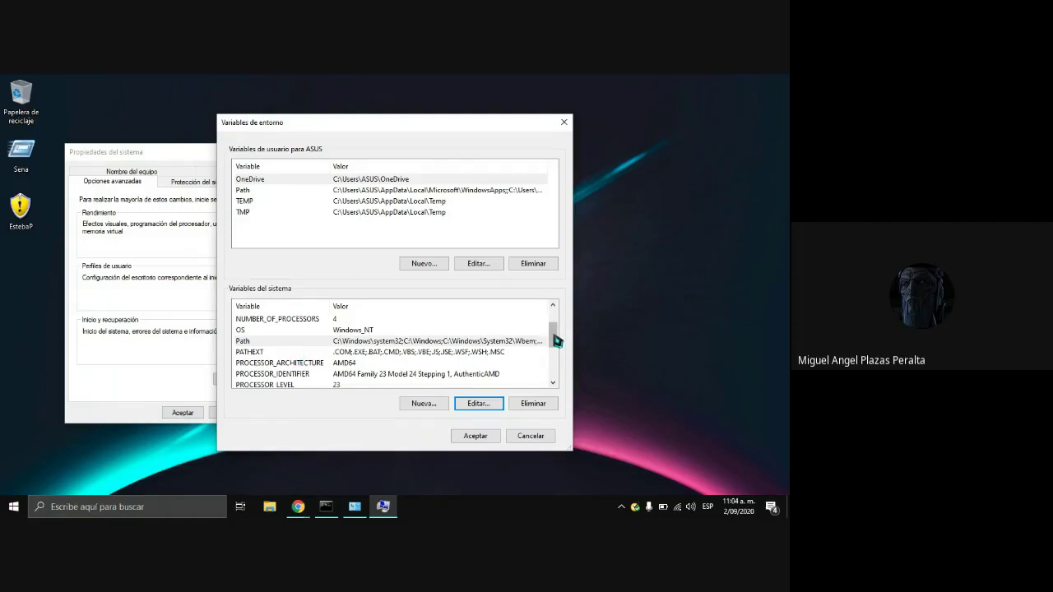
Step: Review the JAVA_HOME entry among the system variables, and accept the environment variables and system properties
{"action": "left_click_drag", "start_coordinate": [555, 343], "coordinate": [556, 355]}
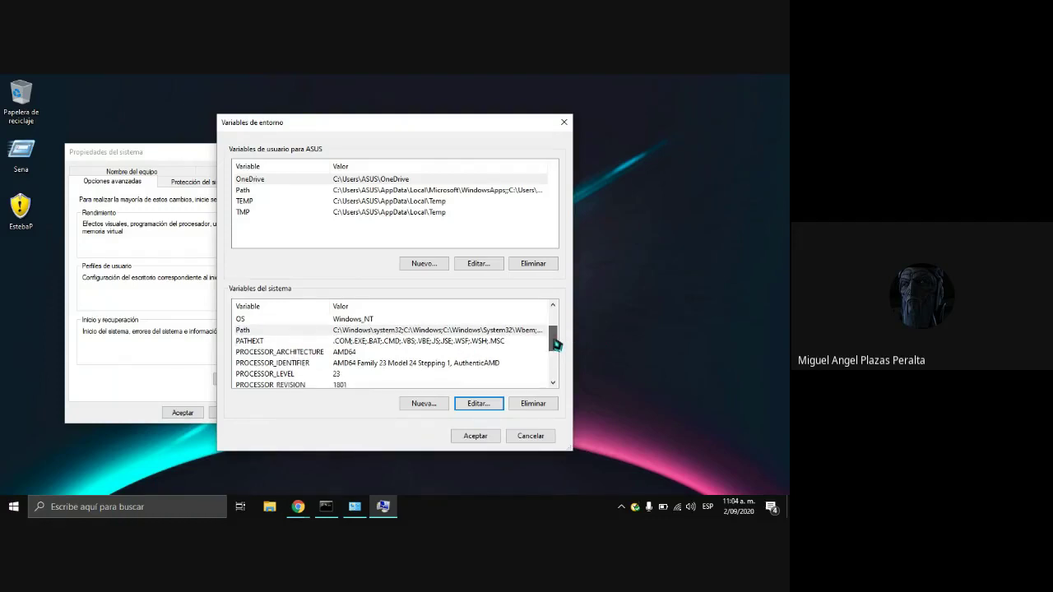
{"action": "scroll", "coordinate": [313, 346], "scroll_direction": "up", "scroll_amount": 2}
{"action": "left_click", "coordinate": [313, 343]}
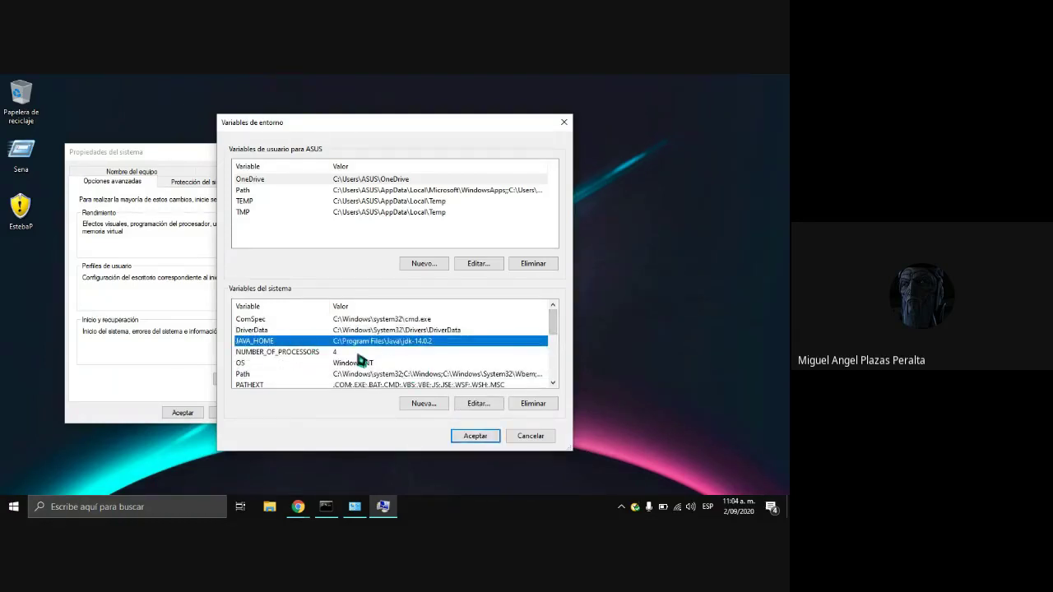
{"action": "left_click", "coordinate": [409, 353]}
{"action": "left_click", "coordinate": [408, 342]}
{"action": "left_click", "coordinate": [476, 437]}
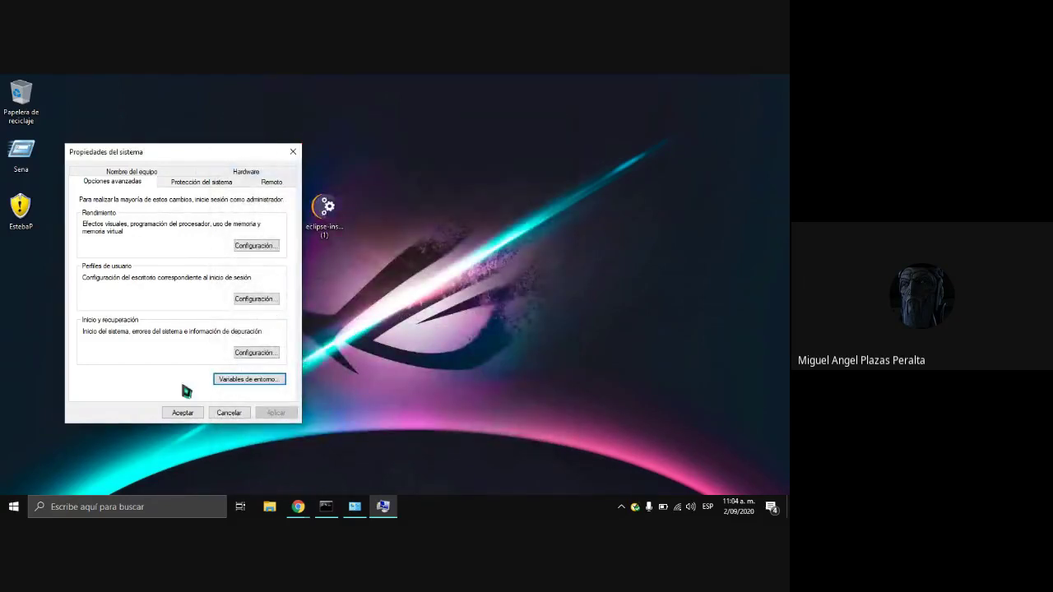
{"action": "left_click", "coordinate": [183, 413]}
Step: Refresh the desktop and check the Java installation by running java -version in the Command Prompt
{"action": "right_click", "coordinate": [463, 426]}
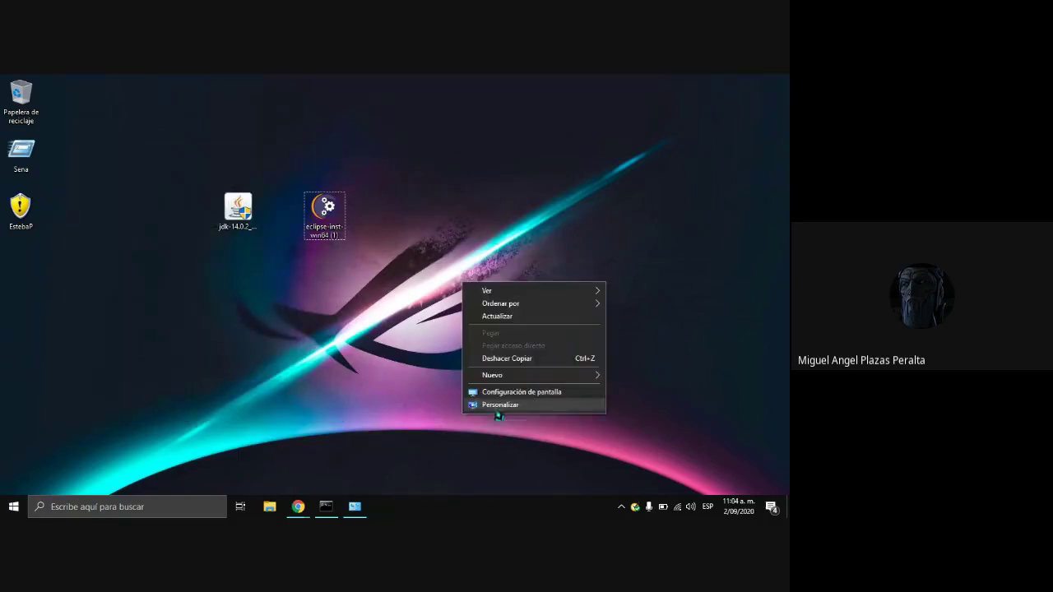
{"action": "left_click", "coordinate": [521, 323]}
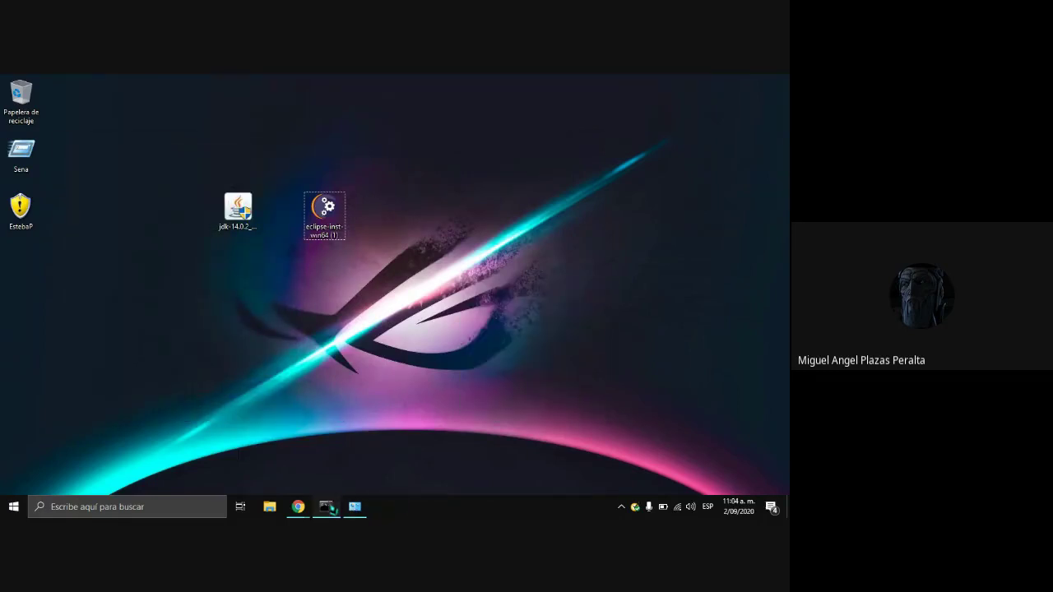
{"action": "left_click", "coordinate": [326, 506]}
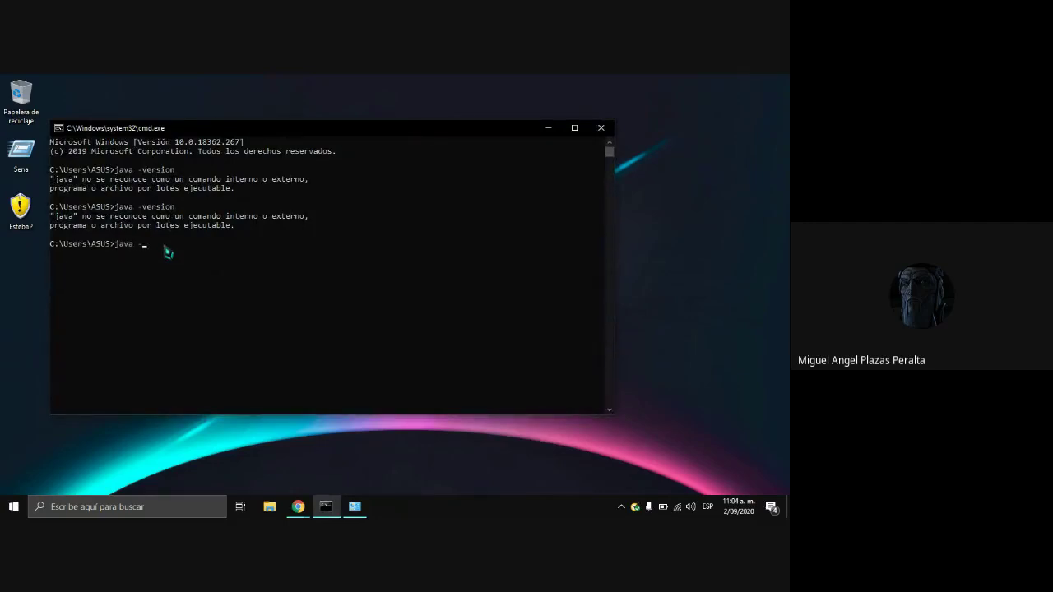
{"action": "key", "text": "Return"}
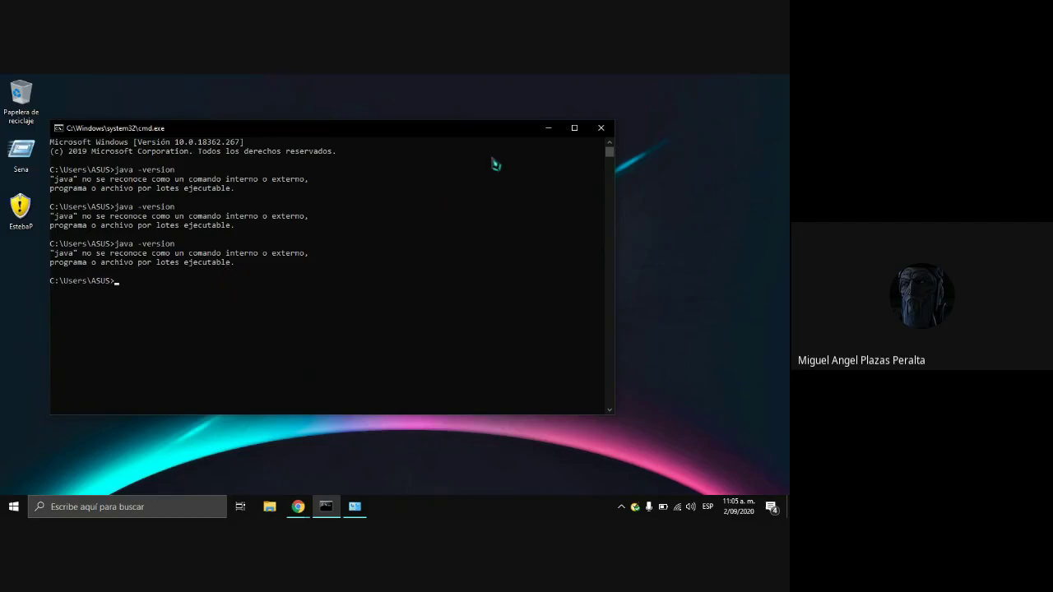
{"action": "left_click", "coordinate": [605, 130]}
{"action": "left_click", "coordinate": [610, 130]}
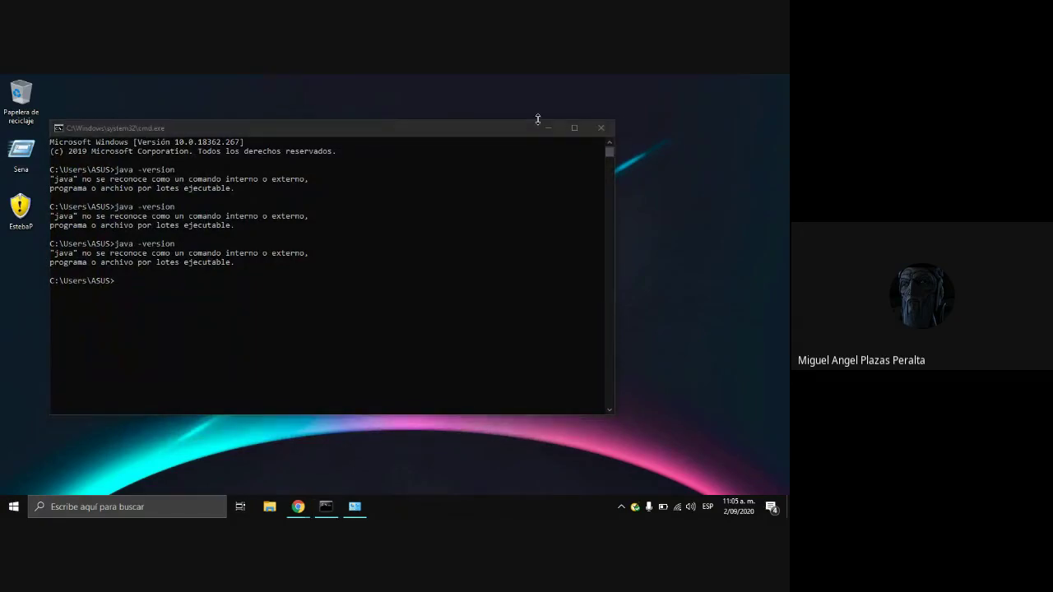
Step: Switch to File Explorer and examine the folders inside Archivos de programa on Acer (C:)
{"action": "left_click_drag", "start_coordinate": [329, 222], "coordinate": [416, 280]}
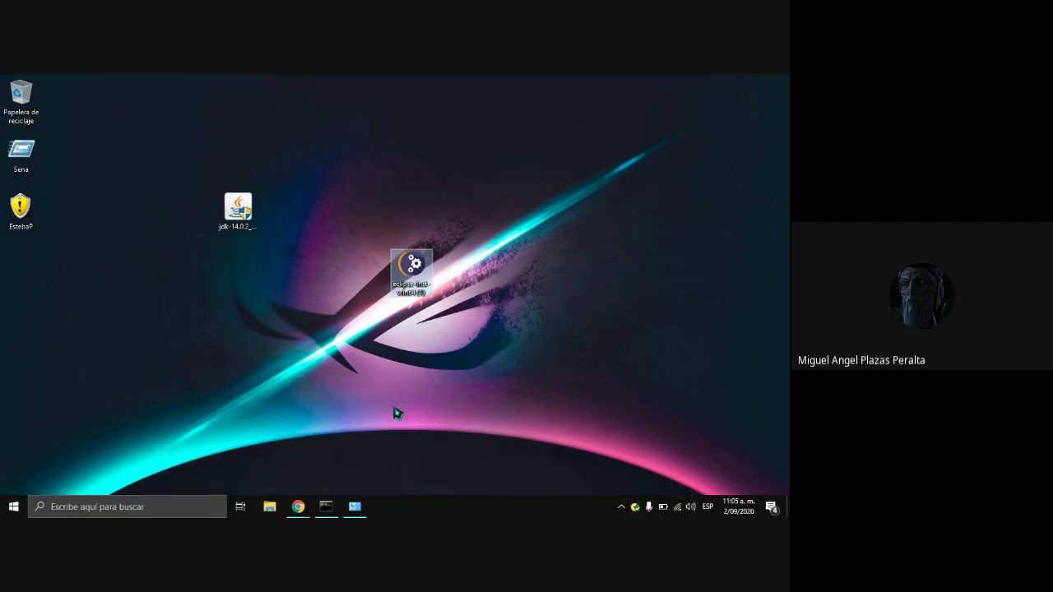
{"action": "left_click", "coordinate": [271, 508]}
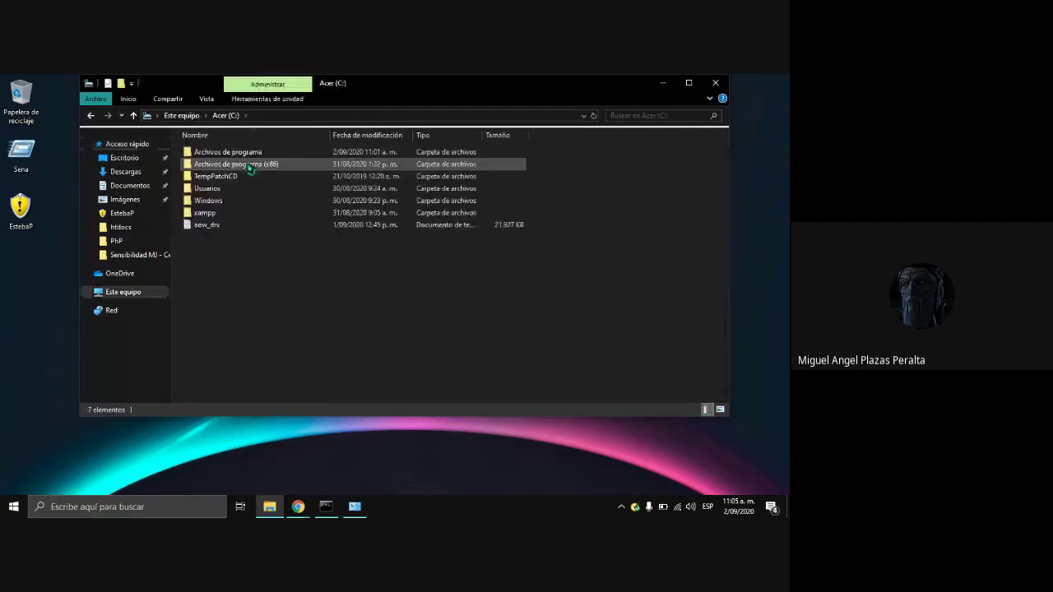
{"action": "double_click", "coordinate": [247, 155]}
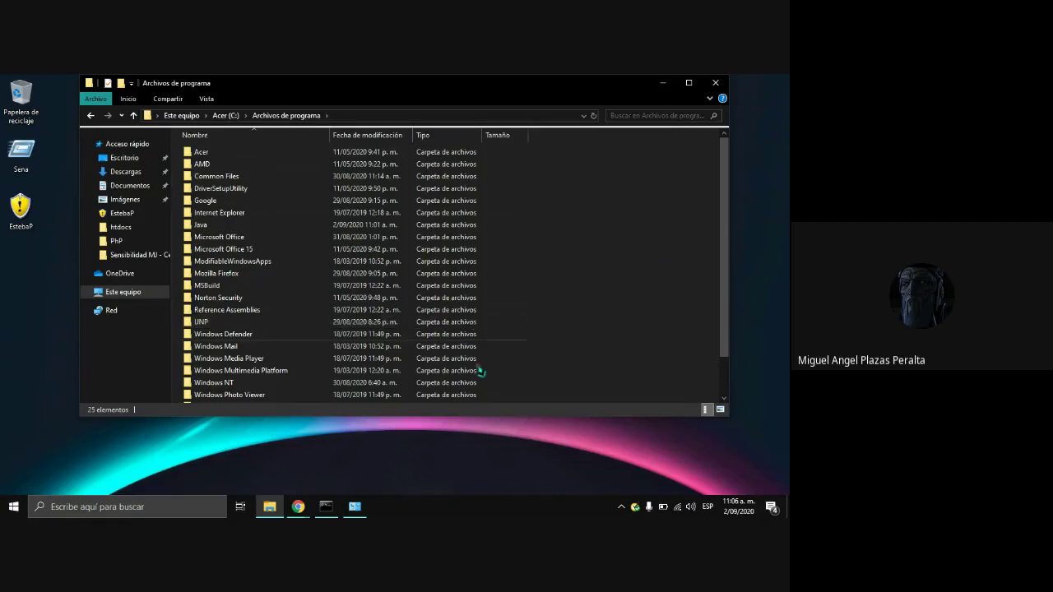
{"action": "right_click", "coordinate": [610, 474]}
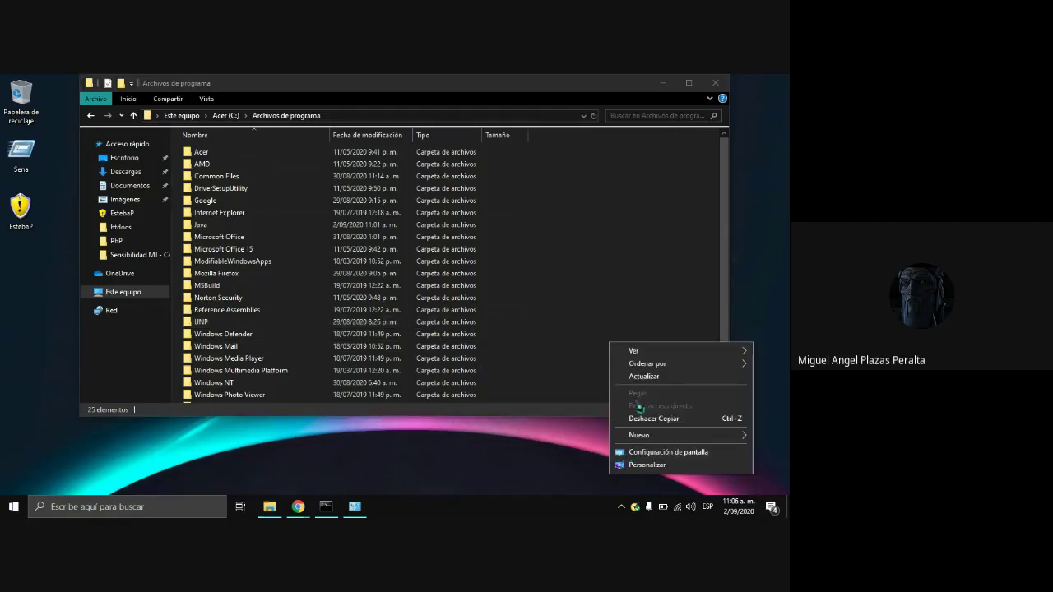
{"action": "left_click", "coordinate": [650, 378]}
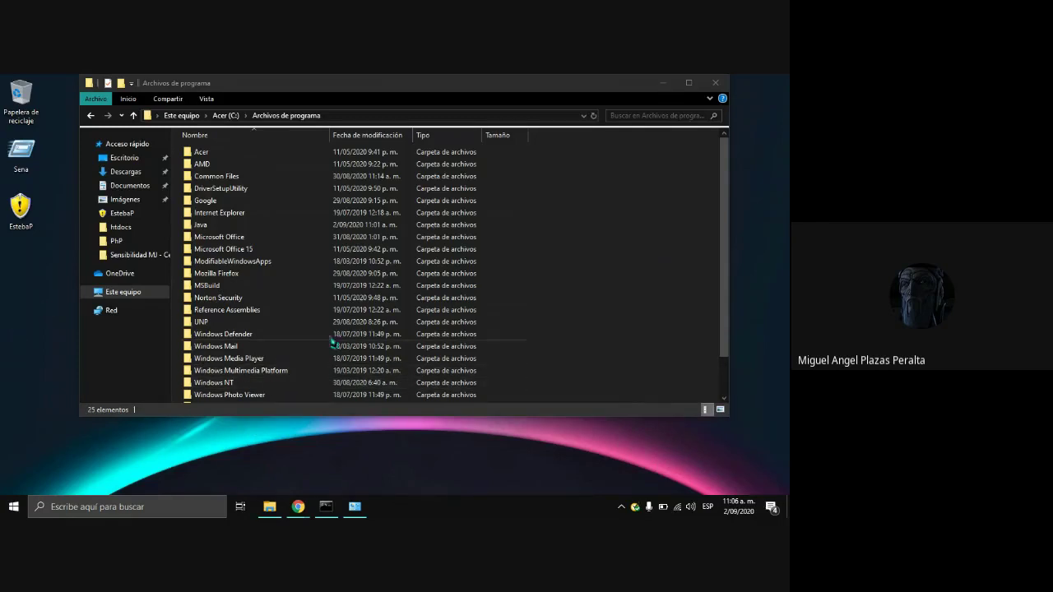
{"action": "scroll", "coordinate": [336, 339], "scroll_direction": "down", "scroll_amount": 2}
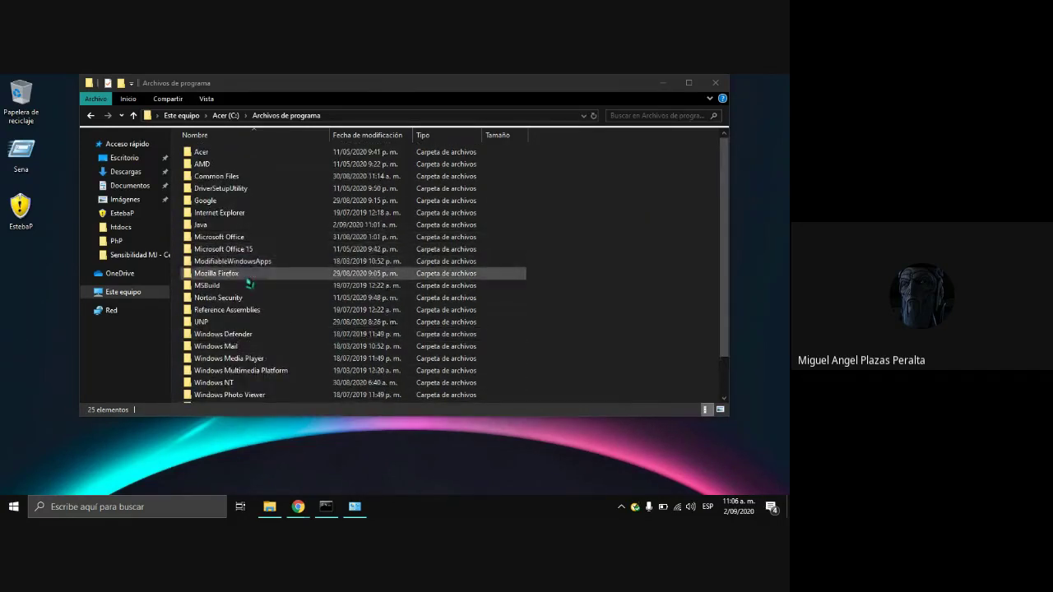
{"action": "scroll", "coordinate": [248, 283], "scroll_direction": "up", "scroll_amount": 1}
{"action": "left_click", "coordinate": [663, 84]}
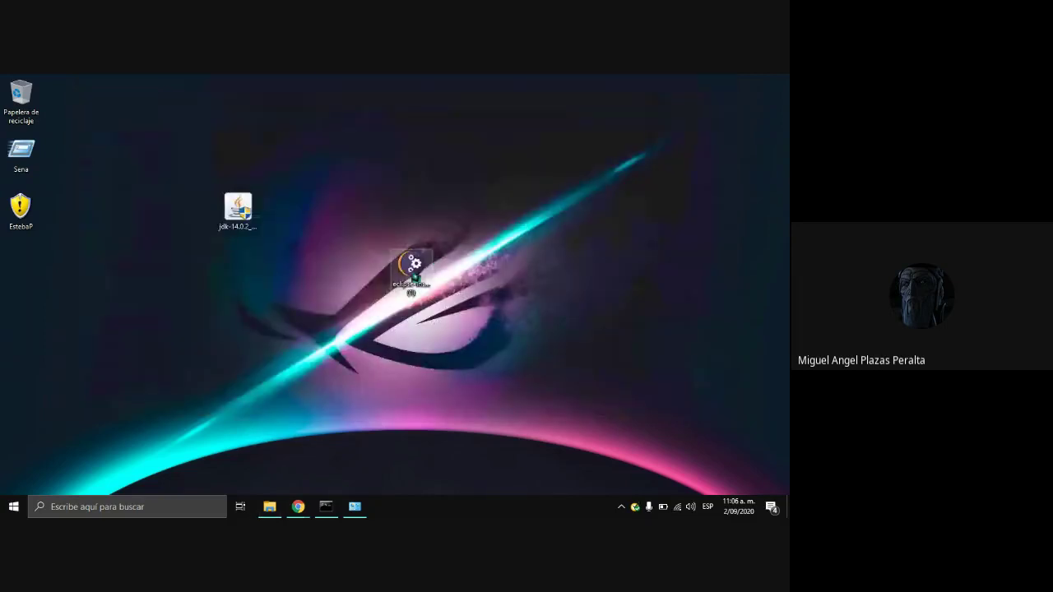
Step: Review the general properties of the eclipse-inst-win64 (1) installer on the desktop and close them
{"action": "left_click_drag", "start_coordinate": [416, 219], "coordinate": [417, 220]}
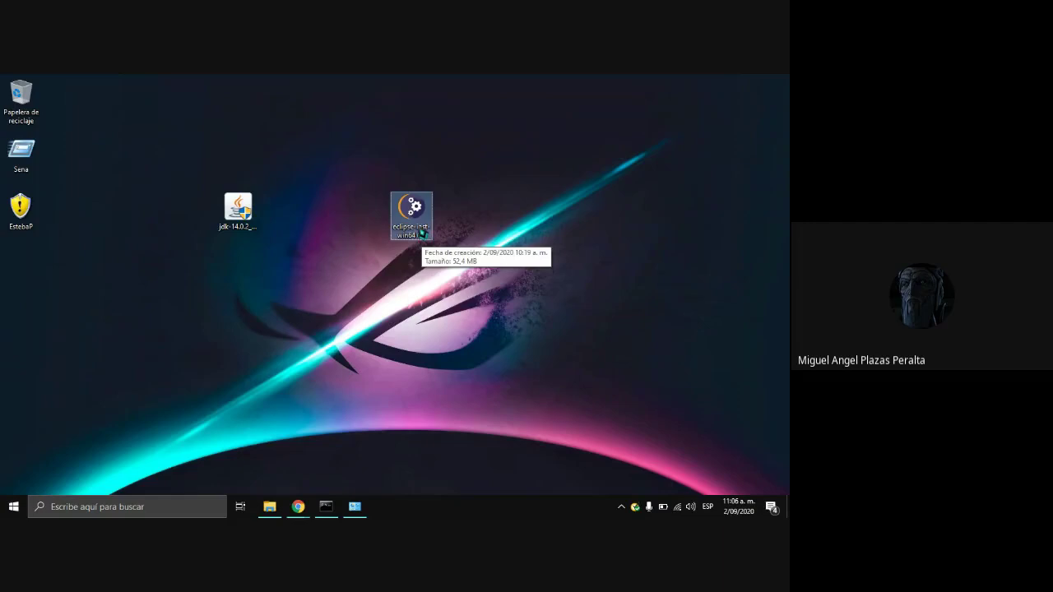
{"action": "right_click", "coordinate": [420, 233]}
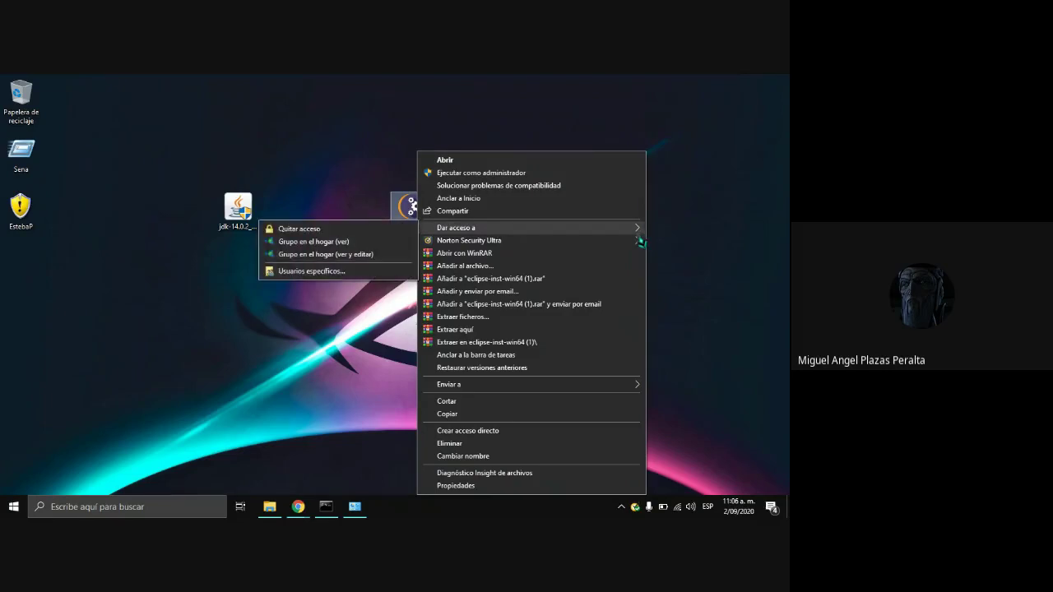
{"action": "left_click", "coordinate": [359, 275]}
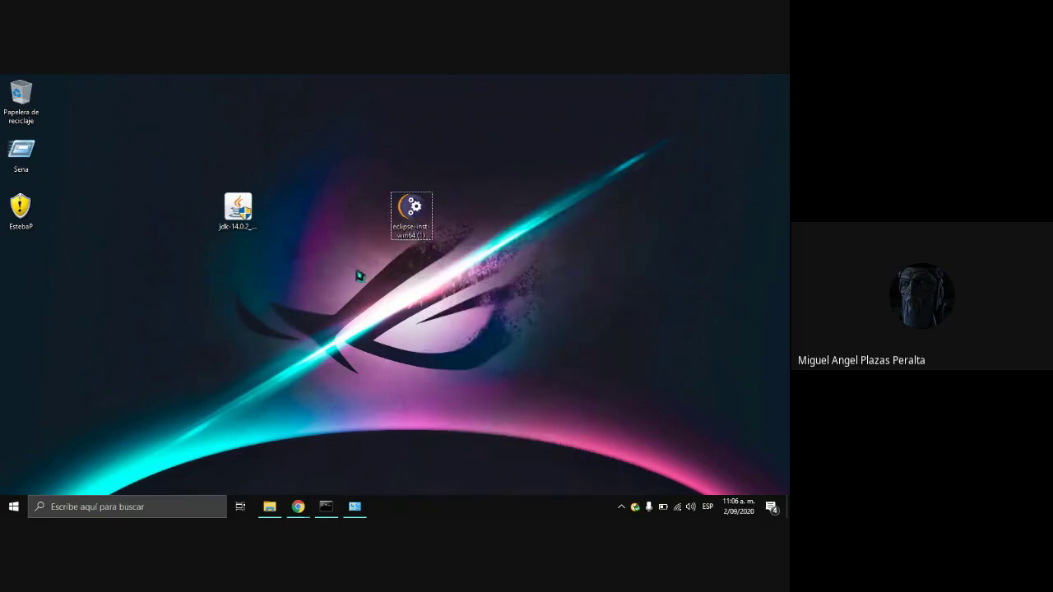
{"action": "right_click", "coordinate": [414, 232]}
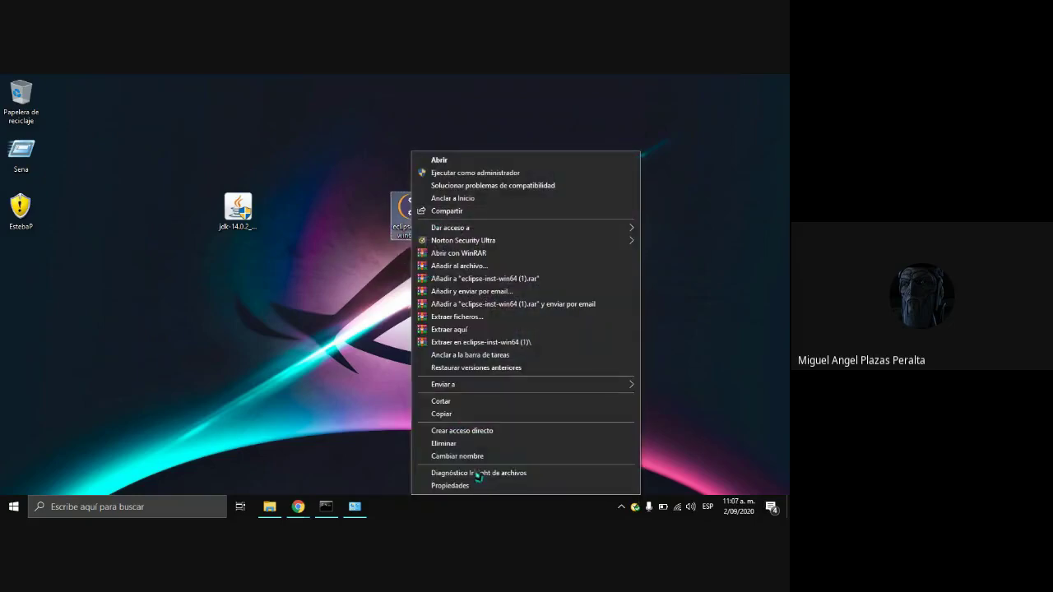
{"action": "left_click", "coordinate": [479, 485]}
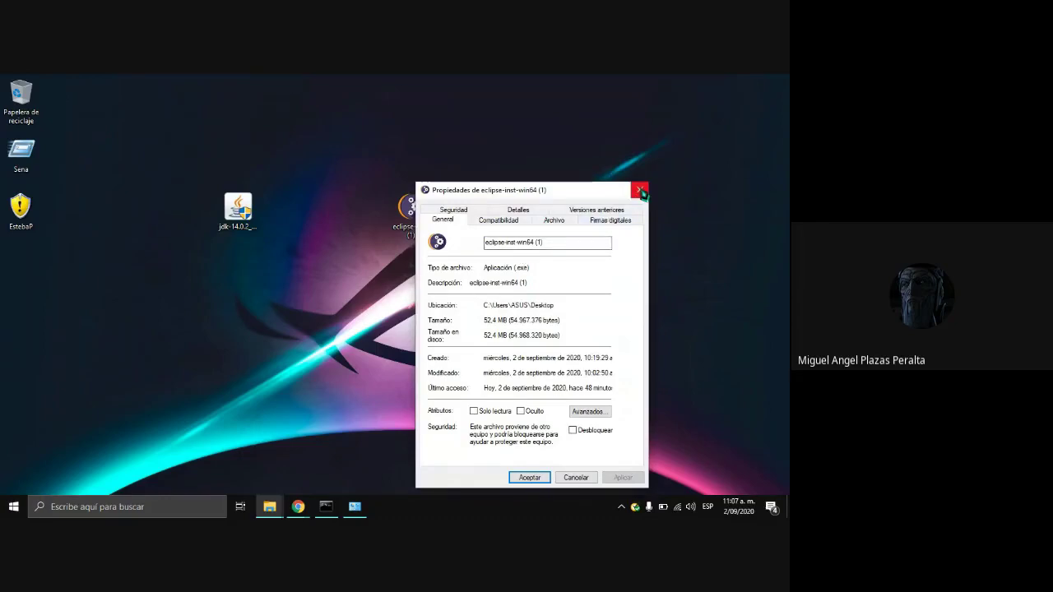
{"action": "left_click", "coordinate": [530, 478]}
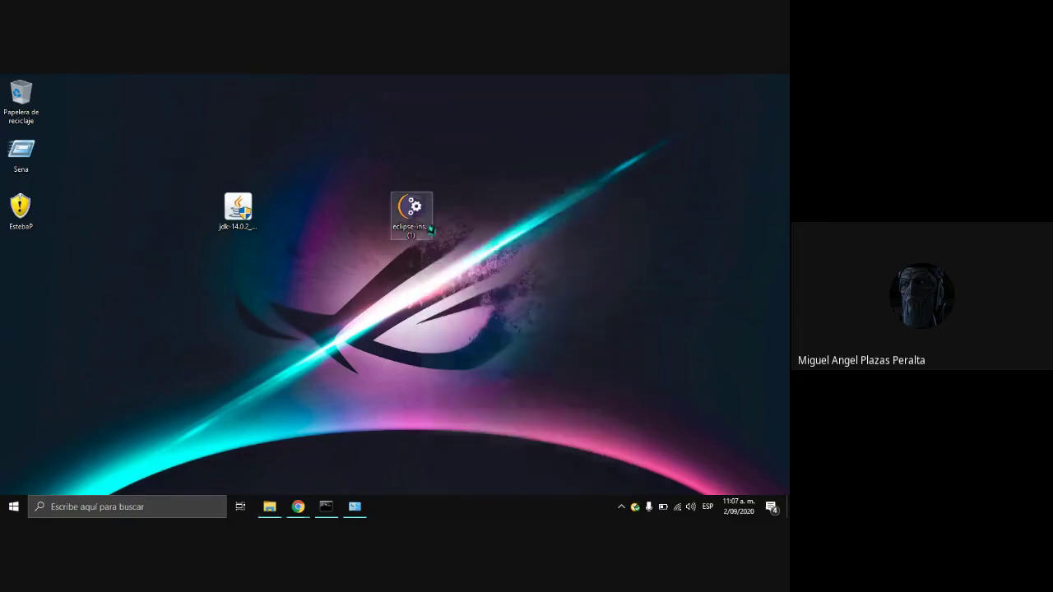
Step: Run the eclipse-inst-win64 (1) installer as administrator and choose Eclipse IDE for Enterprise Java Developers
{"action": "right_click", "coordinate": [405, 213]}
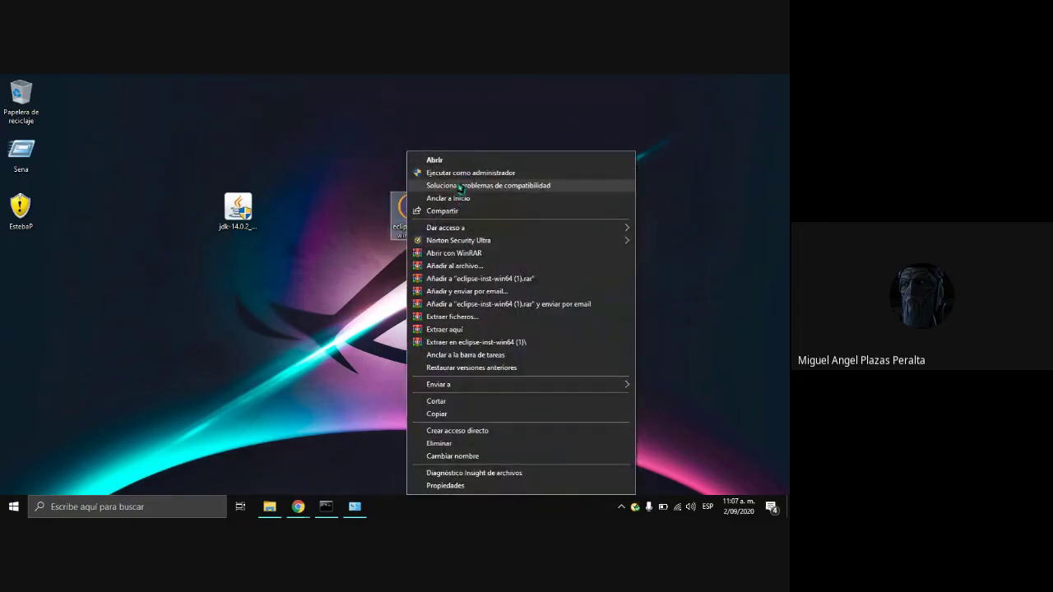
{"action": "left_click", "coordinate": [459, 176]}
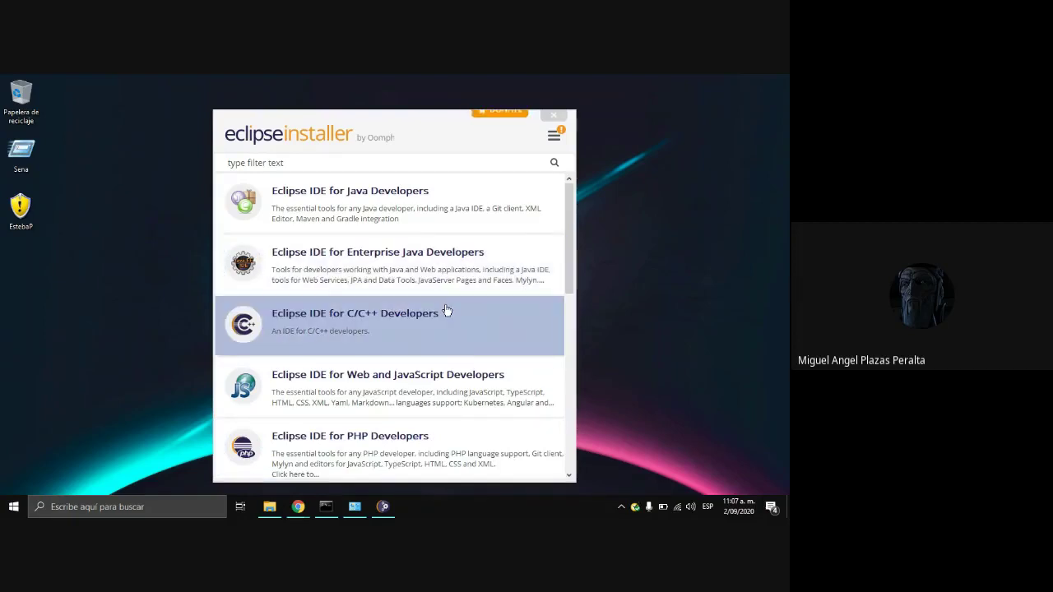
{"action": "left_click", "coordinate": [425, 245]}
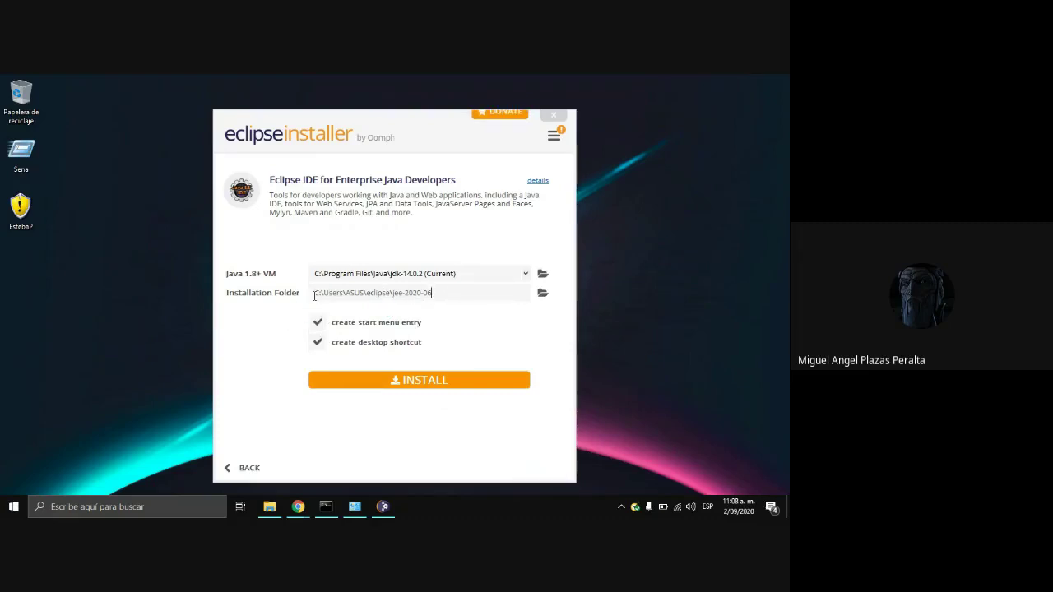
Step: Start the installation with the jdk-14.0.2 VM in C:\Users\ASUS\eclipse\jee-2020-06 and accept the Eclipse Foundation Software User Agreement
{"action": "left_click", "coordinate": [338, 300]}
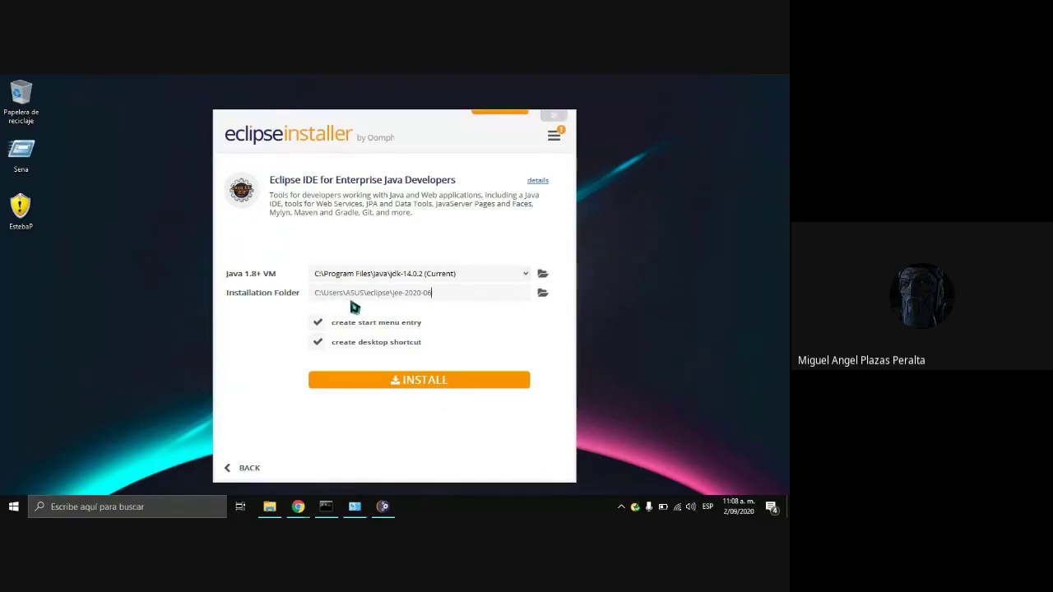
{"action": "left_click", "coordinate": [388, 310]}
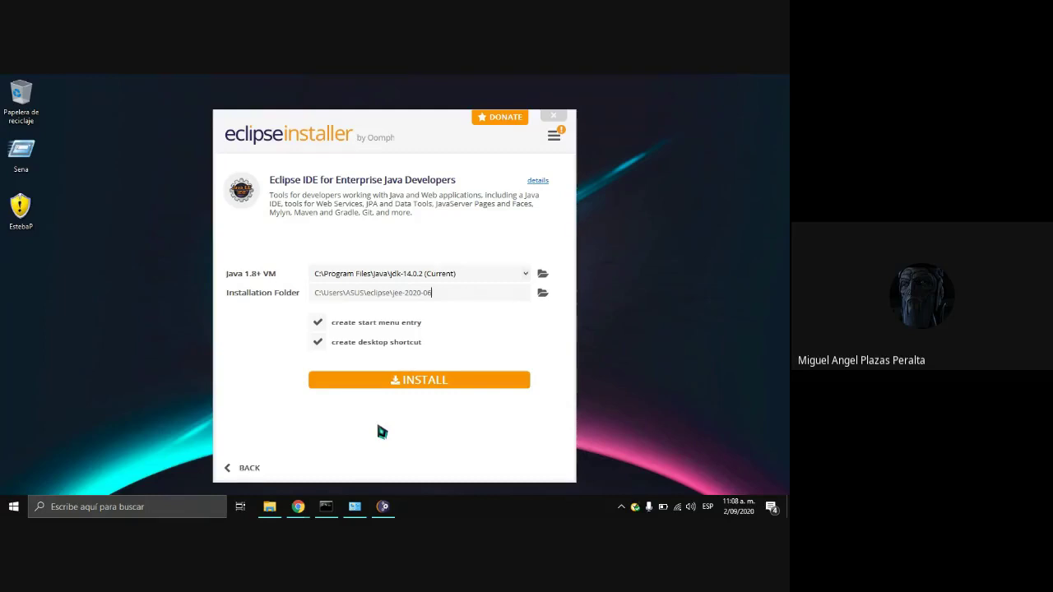
{"action": "left_click", "coordinate": [411, 385]}
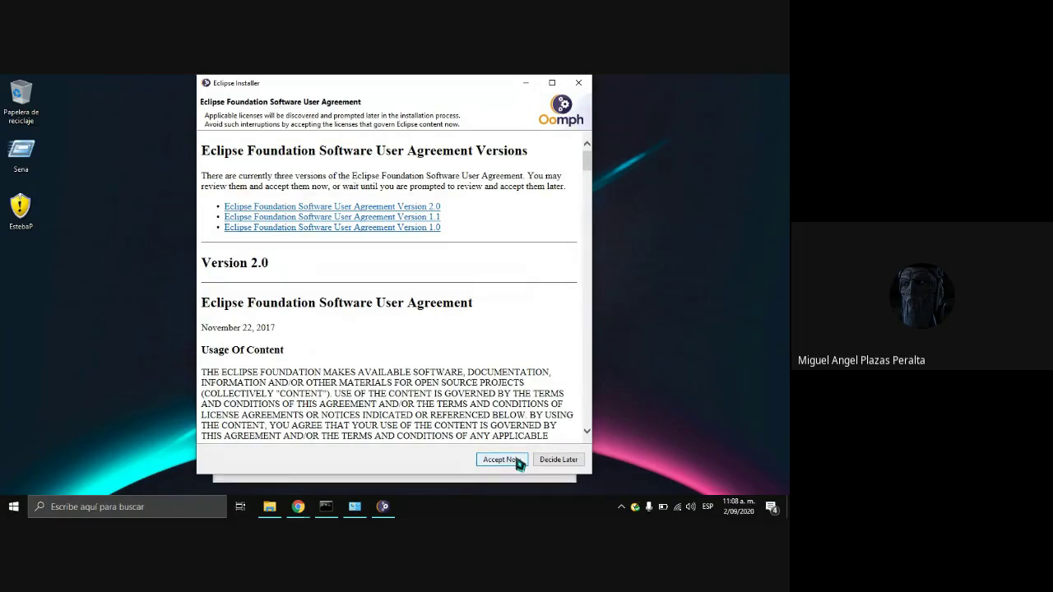
{"action": "left_click", "coordinate": [502, 460]}
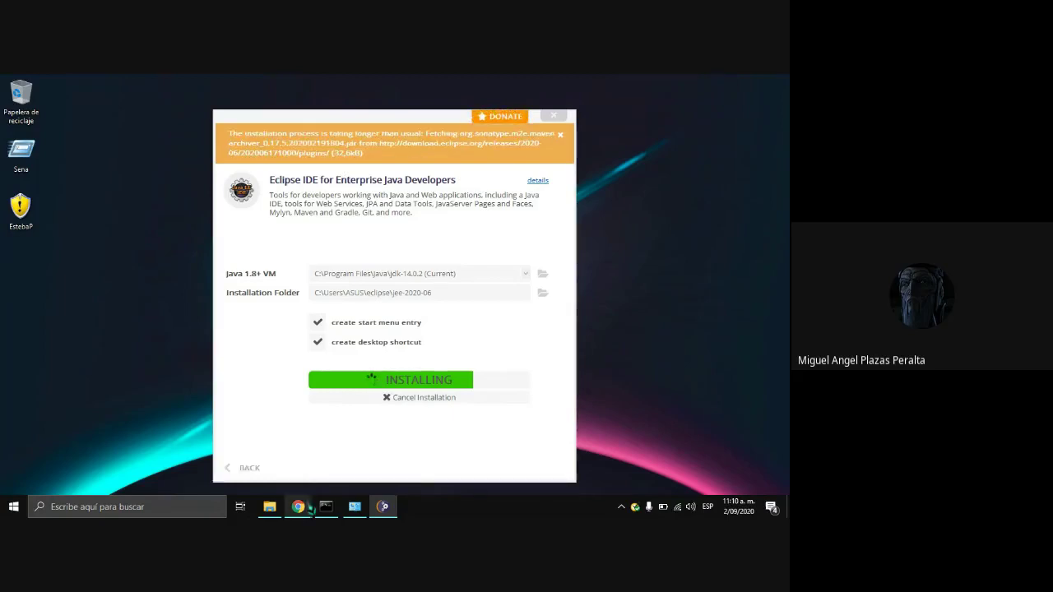
Step: Switch to the Google Meet call in Chrome, turn the microphone on and return to the desktop
{"action": "mouse_move", "coordinate": [297, 506]}
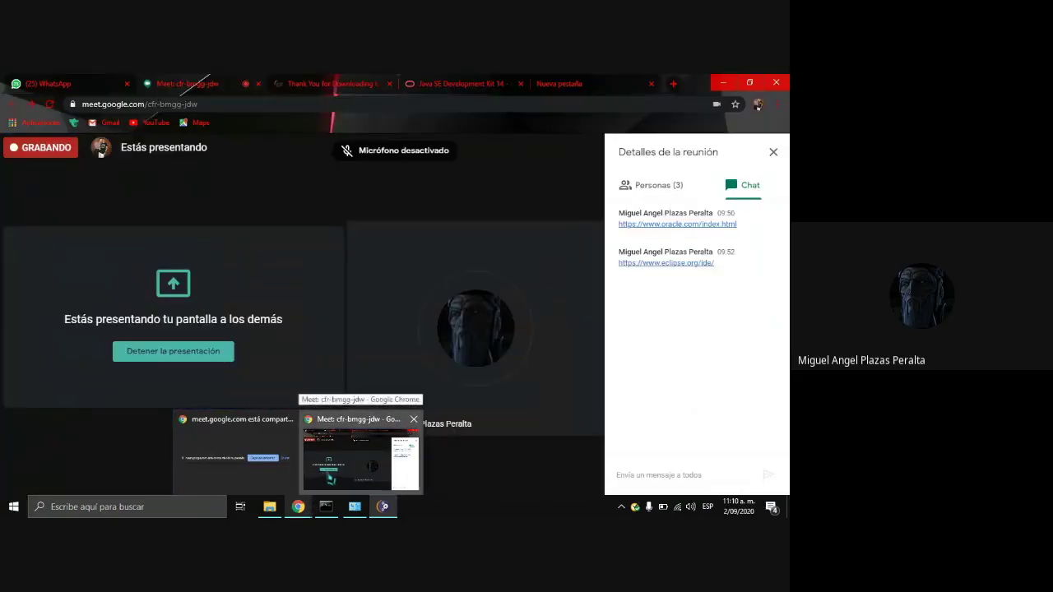
{"action": "left_click", "coordinate": [330, 478]}
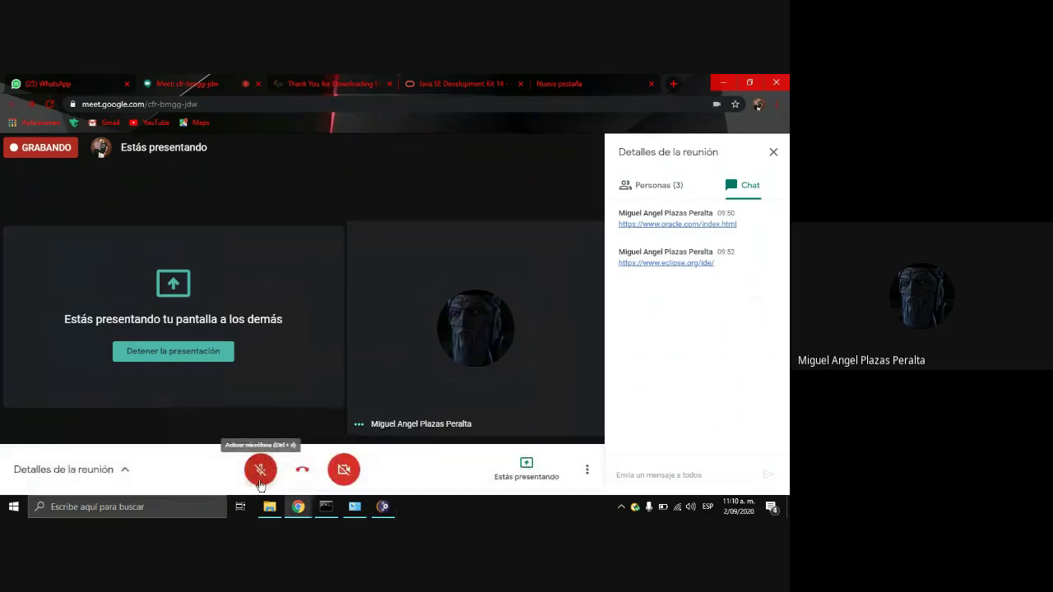
{"action": "left_click", "coordinate": [260, 484]}
{"action": "left_click", "coordinate": [787, 507]}
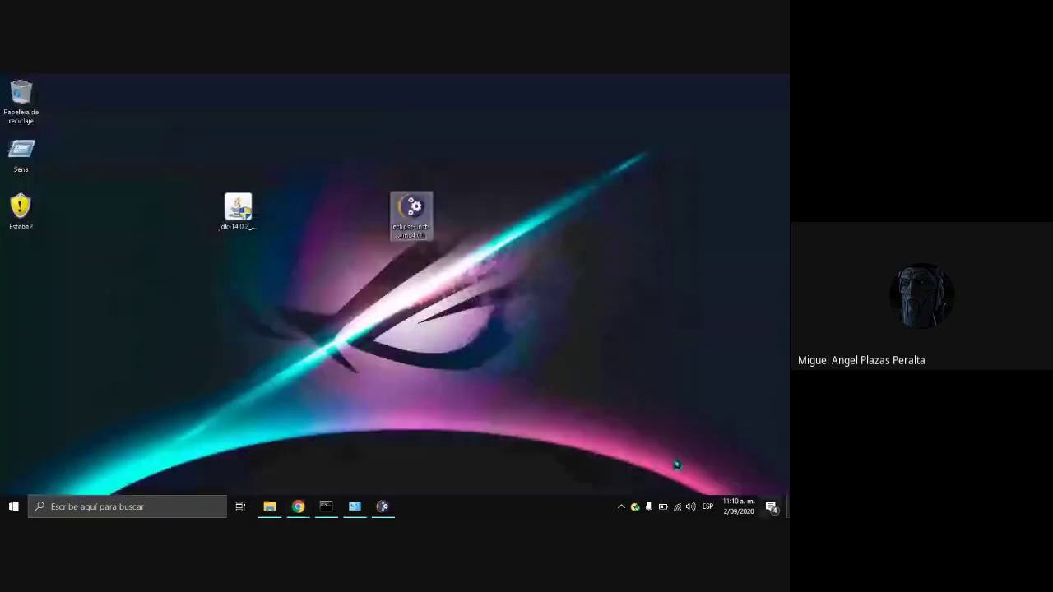
Step: Refresh the desktop and bring the Eclipse Installer back to check the installation progress
{"action": "right_click", "coordinate": [479, 377]}
{"action": "left_click", "coordinate": [522, 282]}
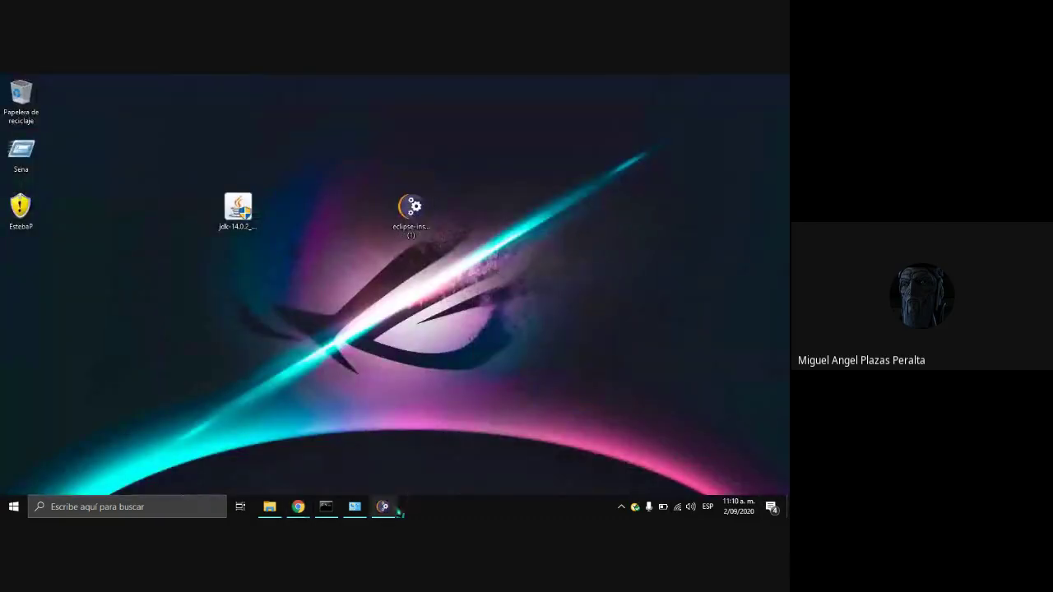
{"action": "left_click", "coordinate": [387, 508]}
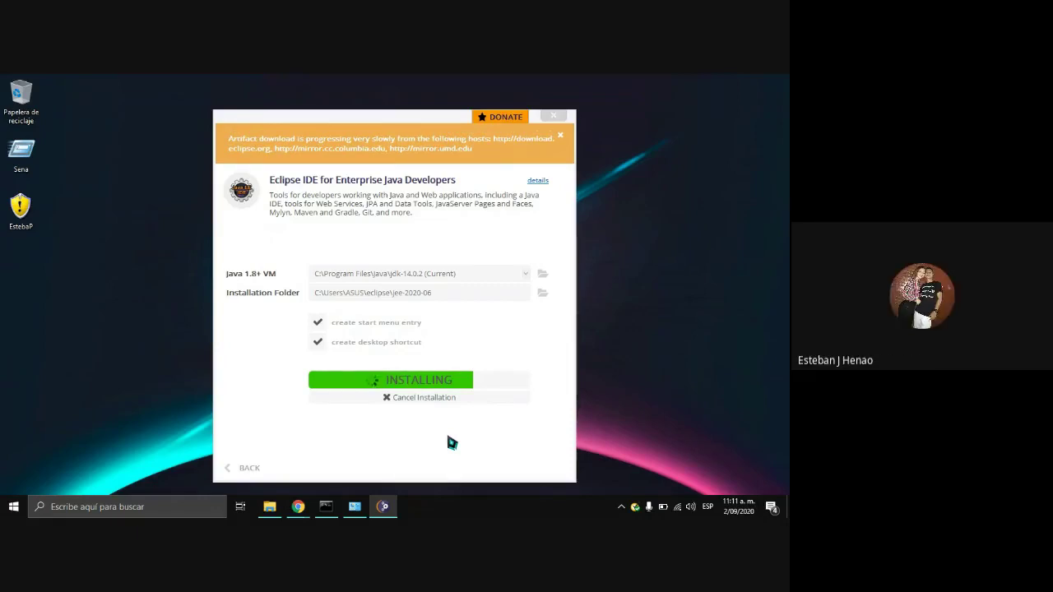
{"action": "left_click", "coordinate": [648, 316]}
{"action": "right_click", "coordinate": [648, 316]}
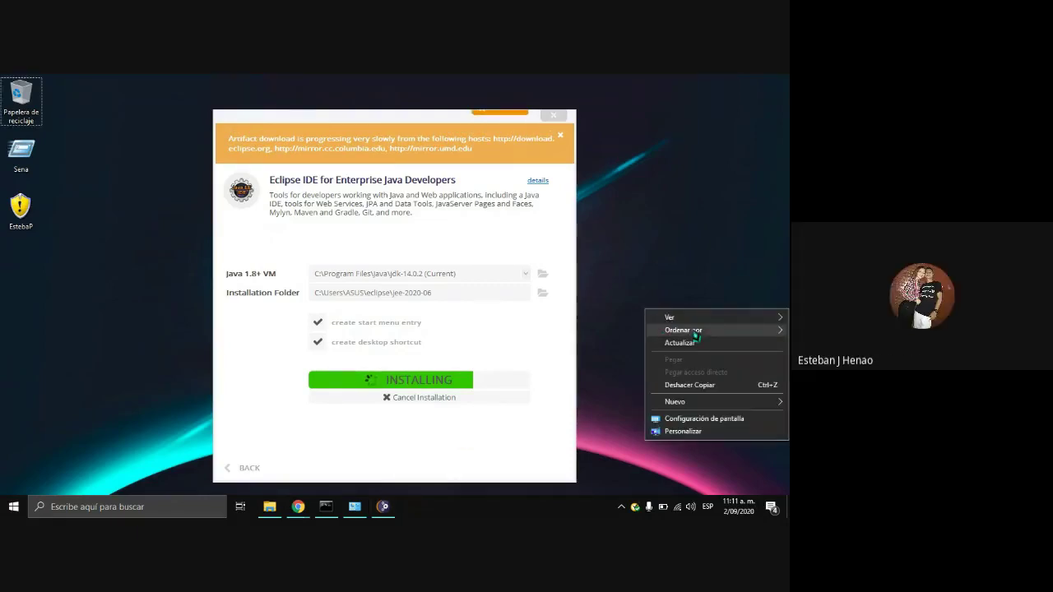
{"action": "left_click", "coordinate": [683, 341]}
{"action": "right_click", "coordinate": [678, 355]}
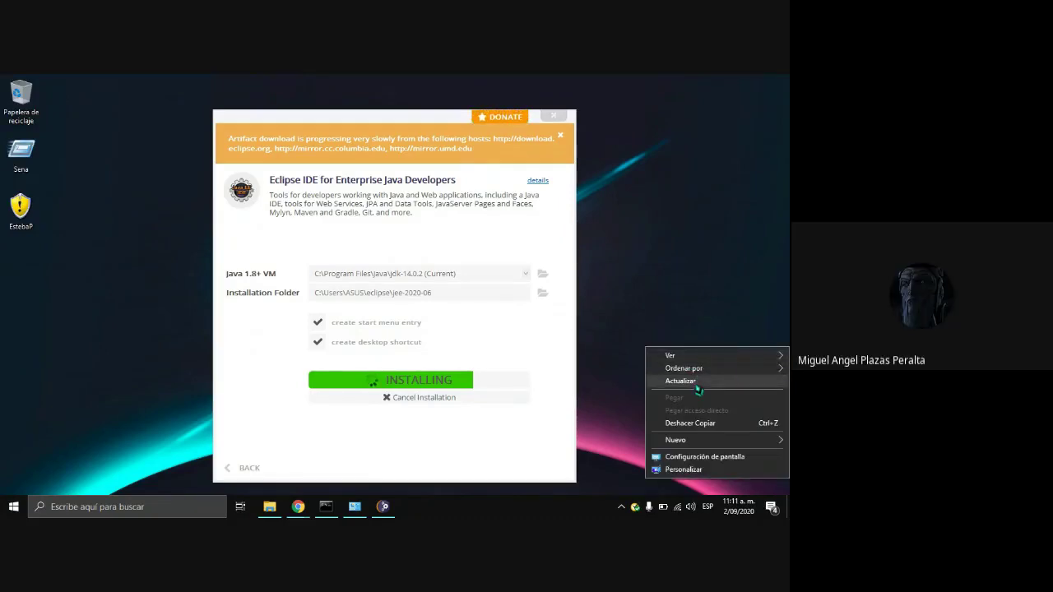
{"action": "left_click", "coordinate": [695, 382]}
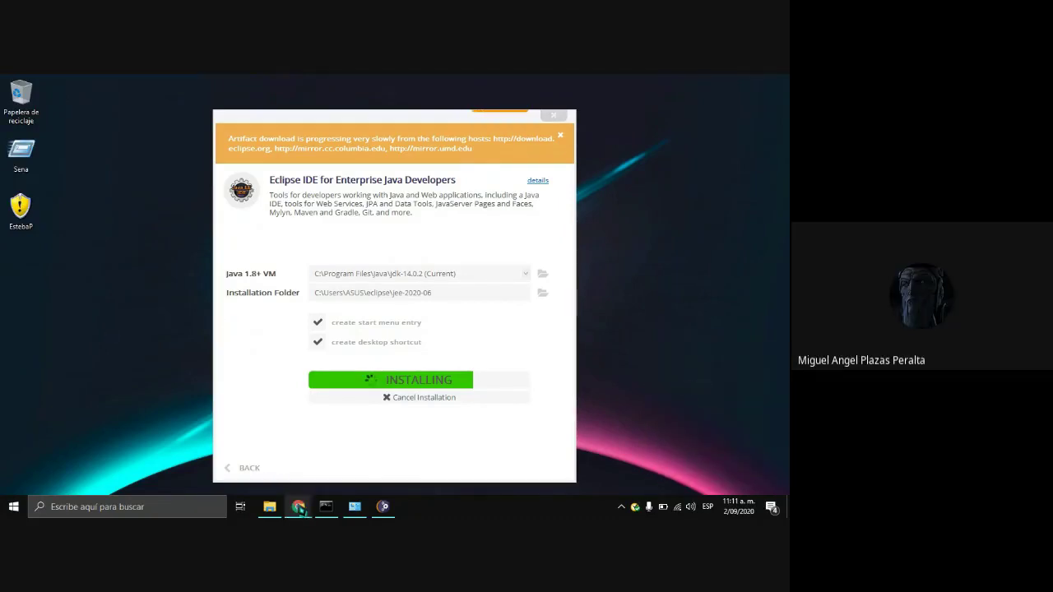
Step: Switch to Chrome, search Google for red magic 5g in the empty tab and look through the results
{"action": "mouse_move", "coordinate": [299, 506]}
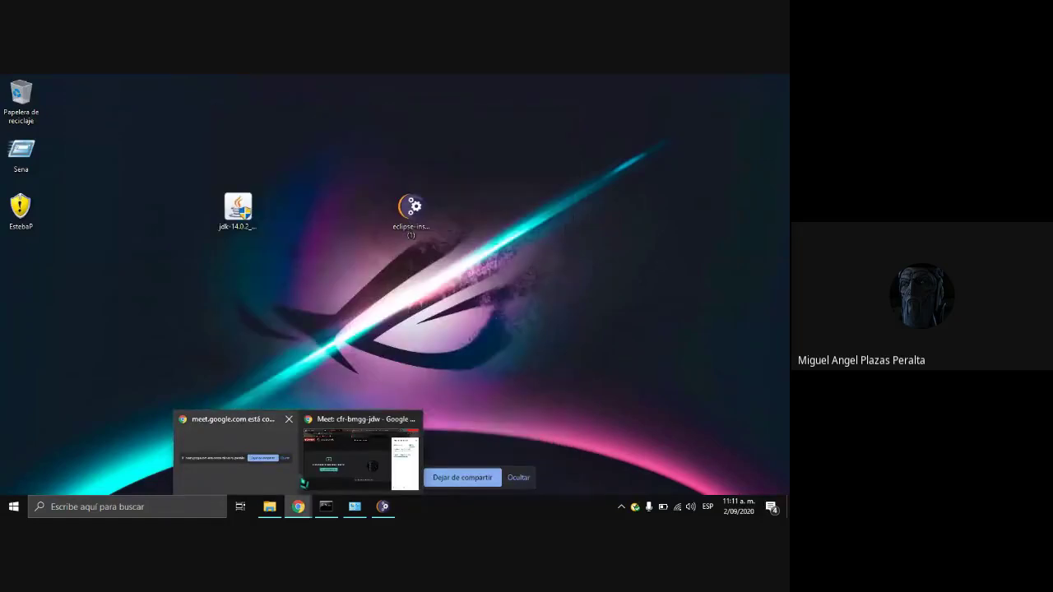
{"action": "left_click", "coordinate": [350, 457]}
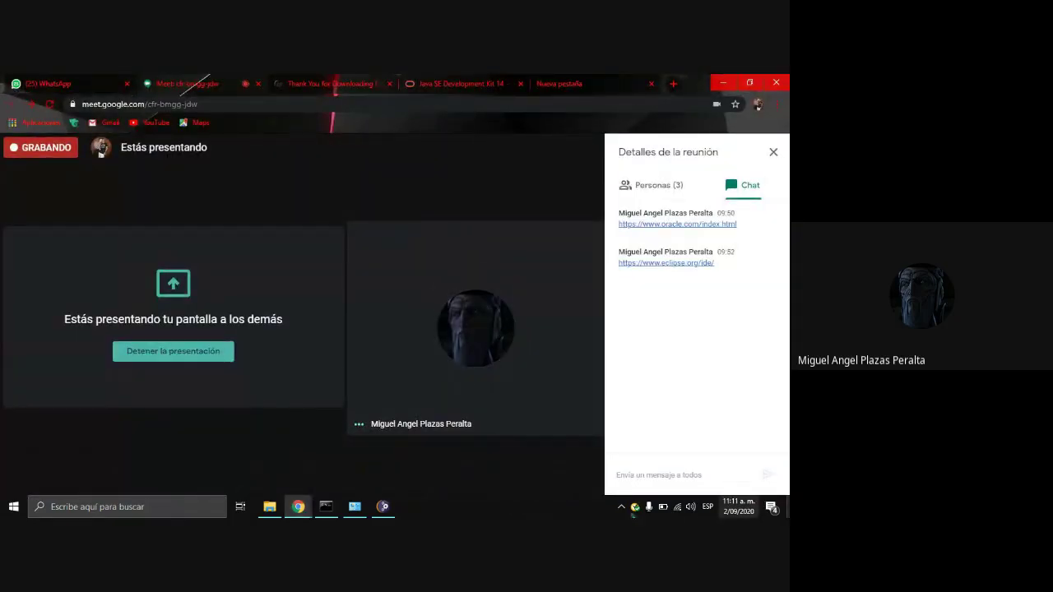
{"action": "left_click", "coordinate": [589, 84]}
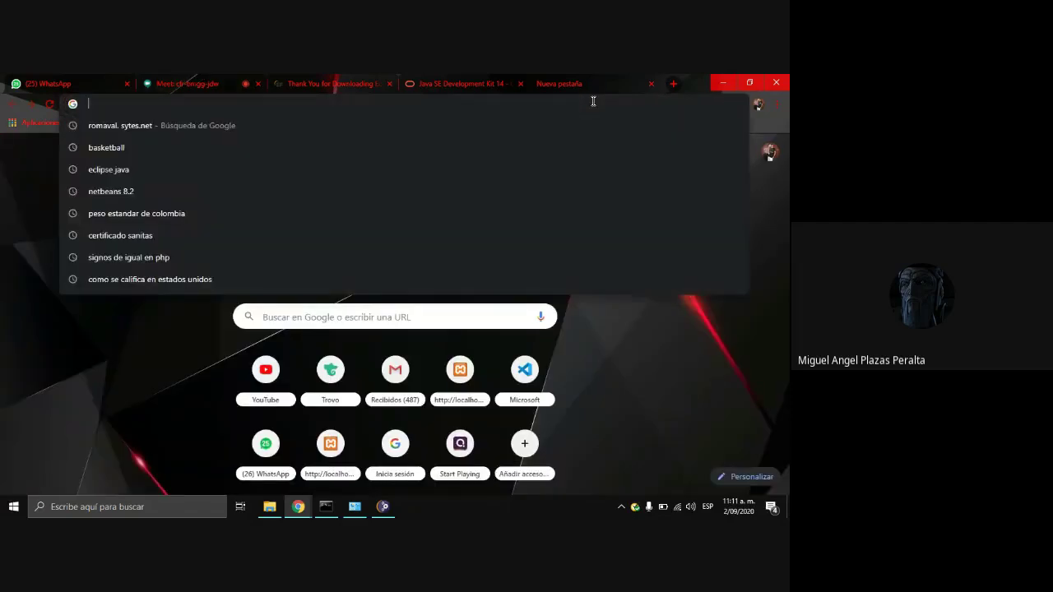
{"action": "type", "text": "red magic"}
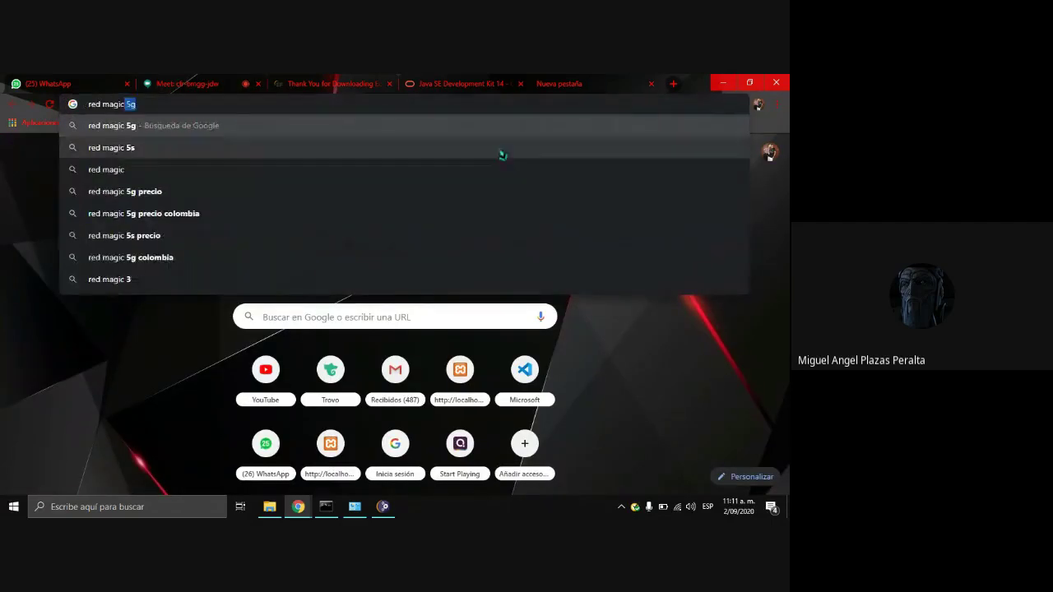
{"action": "key", "text": "Return"}
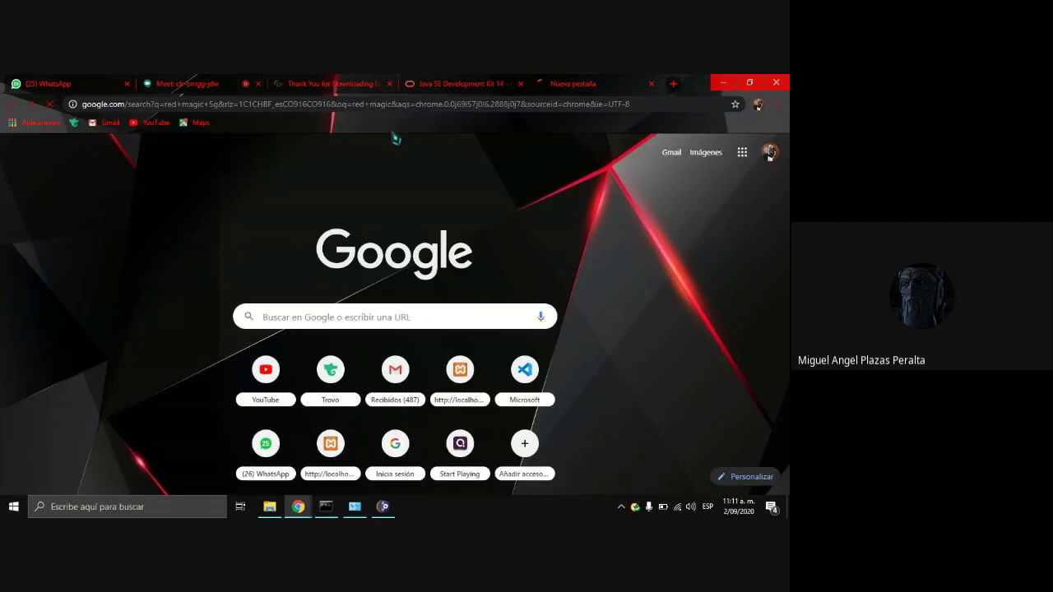
{"action": "scroll", "coordinate": [258, 370], "scroll_direction": "down", "scroll_amount": 5}
{"action": "scroll", "coordinate": [244, 247], "scroll_direction": "up", "scroll_amount": 4}
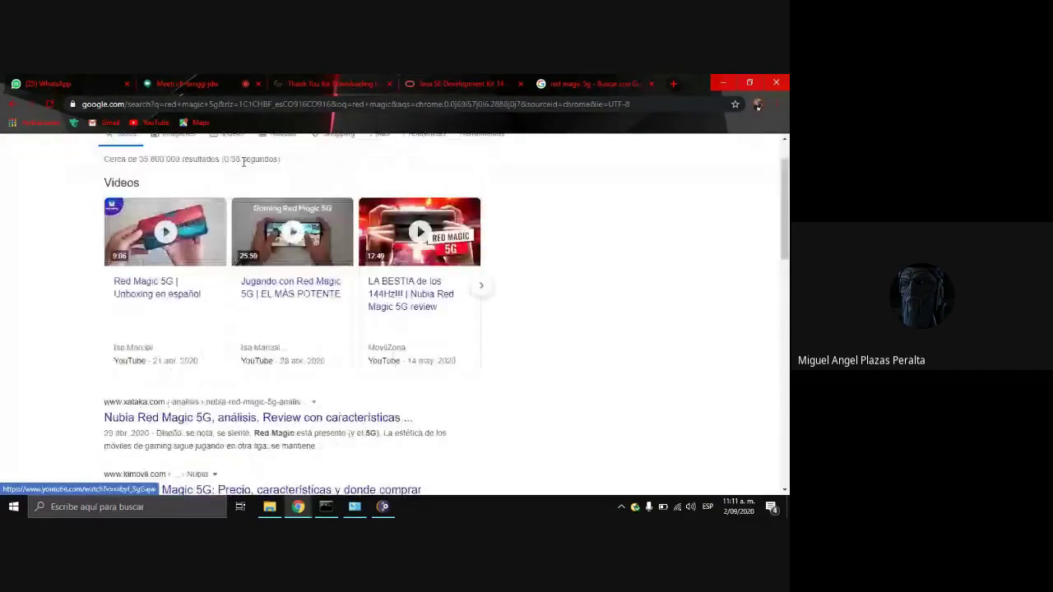
{"action": "scroll", "coordinate": [243, 161], "scroll_direction": "up", "scroll_amount": 1}
Step: Refine the search to red magic 5g mercadolibre colombia and open the Nubia Red Magic listings on Mercado Libre
{"action": "left_click", "coordinate": [242, 156]}
{"action": "type", "text": "merca"}
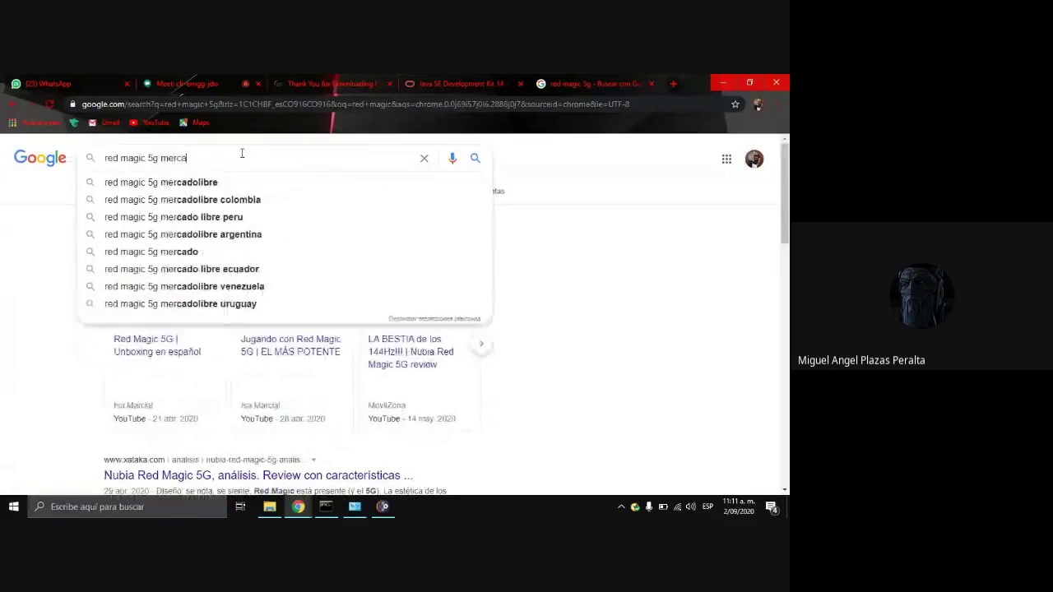
{"action": "left_click", "coordinate": [257, 199]}
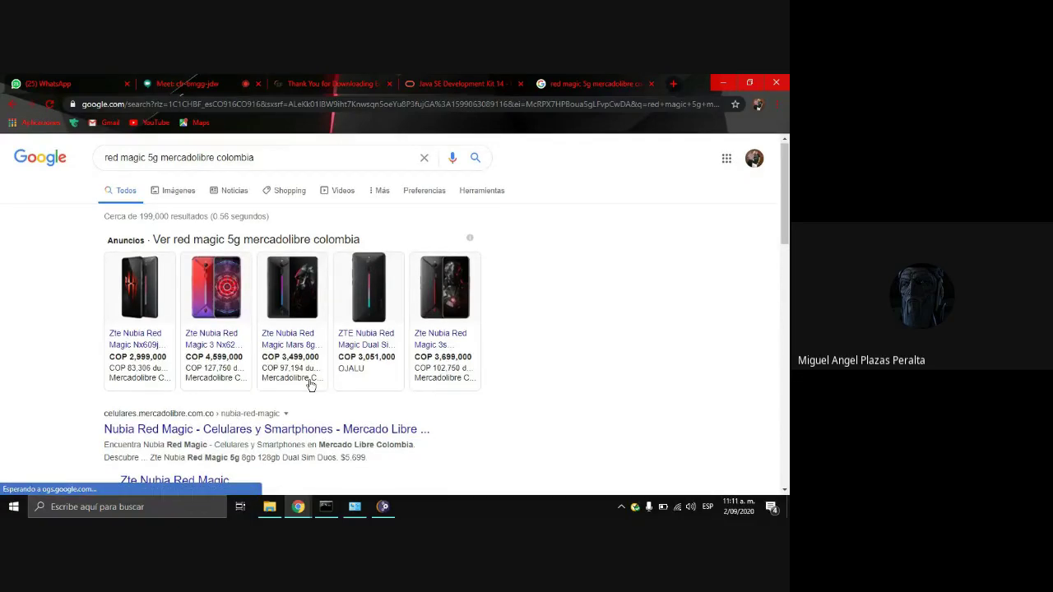
{"action": "scroll", "coordinate": [310, 385], "scroll_direction": "down", "scroll_amount": 1}
{"action": "left_click", "coordinate": [229, 377]}
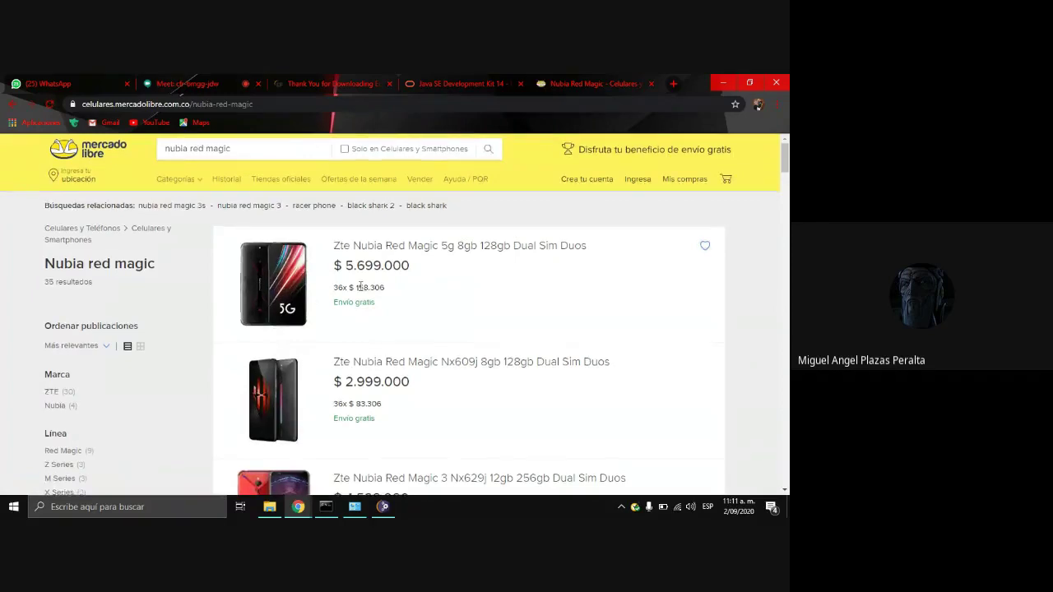
Step: Browse the Nubia Red Magic phone listings and their prices, and switch back to the Eclipse Installer
{"action": "scroll", "coordinate": [360, 285], "scroll_direction": "down", "scroll_amount": 2}
{"action": "scroll", "coordinate": [360, 296], "scroll_direction": "down", "scroll_amount": 3}
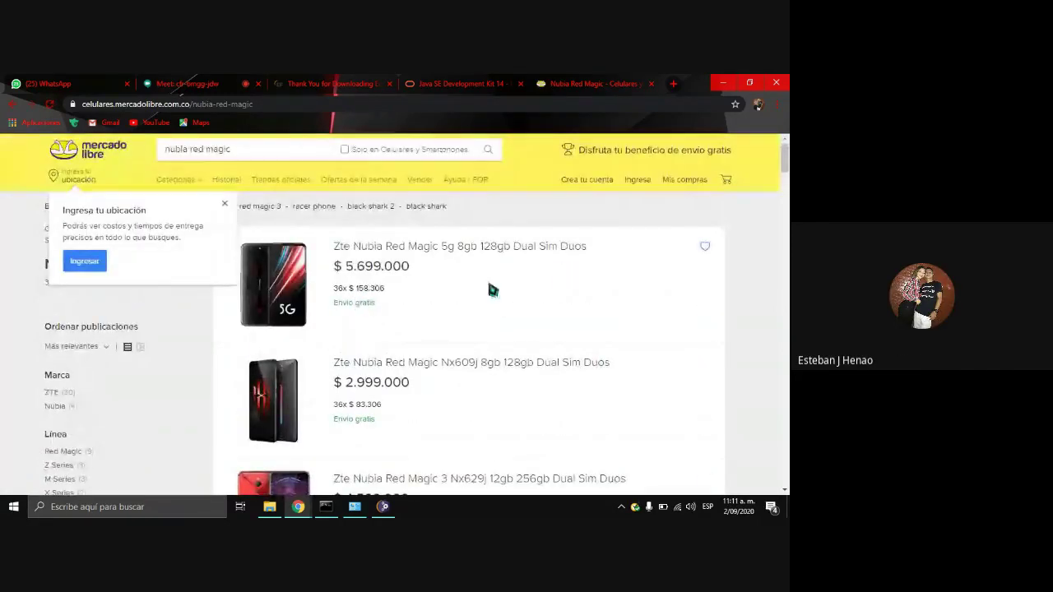
{"action": "scroll", "coordinate": [323, 314], "scroll_direction": "down", "scroll_amount": 2}
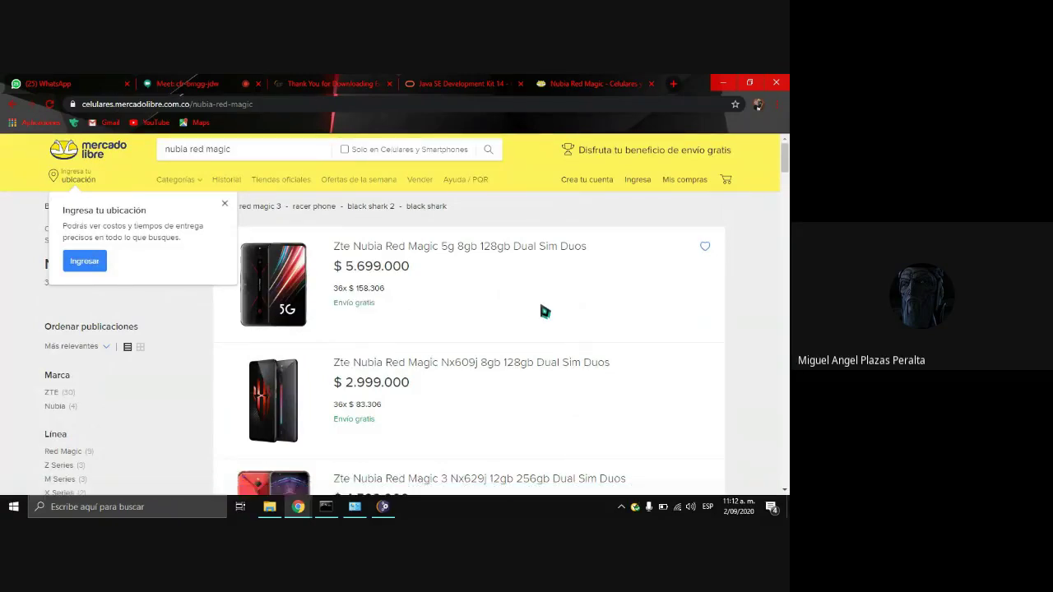
{"action": "scroll", "coordinate": [543, 308], "scroll_direction": "down", "scroll_amount": 6}
{"action": "scroll", "coordinate": [542, 309], "scroll_direction": "down", "scroll_amount": 2}
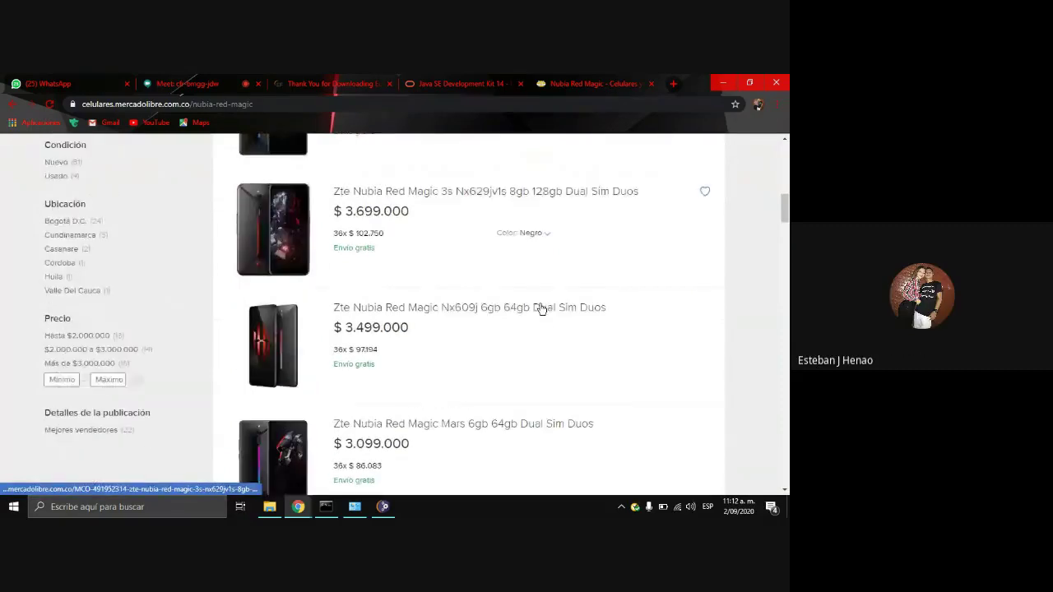
{"action": "scroll", "coordinate": [539, 308], "scroll_direction": "down", "scroll_amount": 1}
{"action": "scroll", "coordinate": [544, 311], "scroll_direction": "up", "scroll_amount": 5}
{"action": "scroll", "coordinate": [543, 309], "scroll_direction": "up", "scroll_amount": 5}
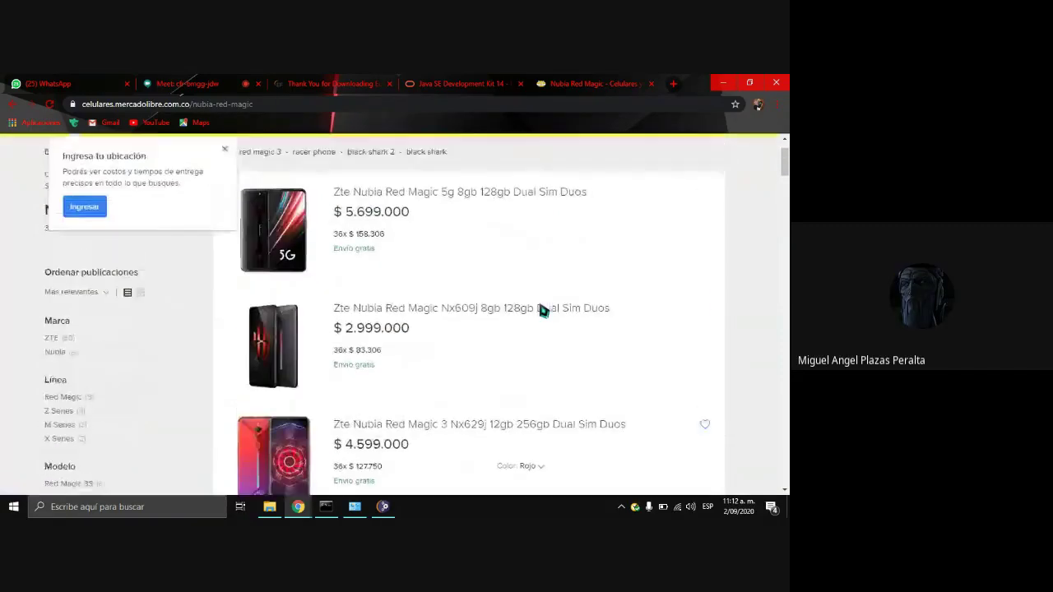
{"action": "left_click", "coordinate": [383, 507]}
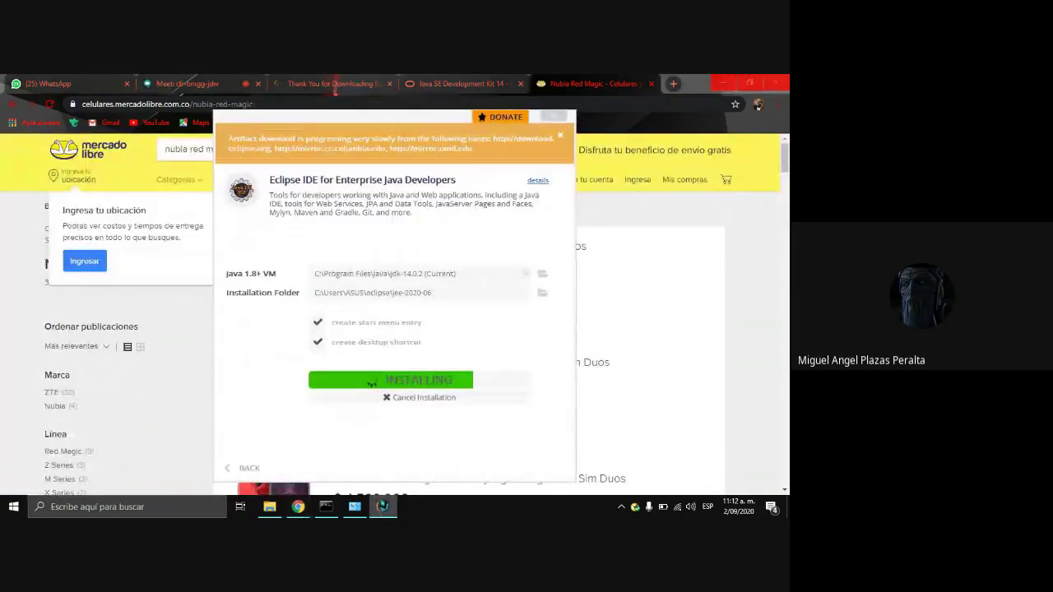
Step: Minimize the Eclipse Installer, dismiss the location prompt on Mercado Libre and browse the Nubia Red Magic listings
{"action": "left_click", "coordinate": [383, 507]}
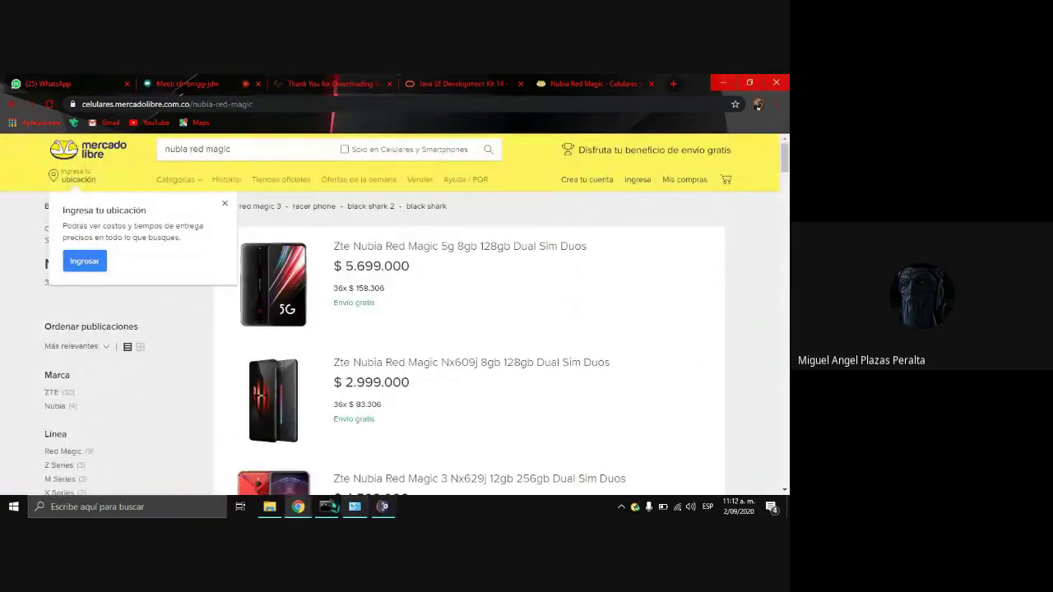
{"action": "left_click", "coordinate": [224, 204]}
{"action": "scroll", "coordinate": [309, 338], "scroll_direction": "down", "scroll_amount": 2}
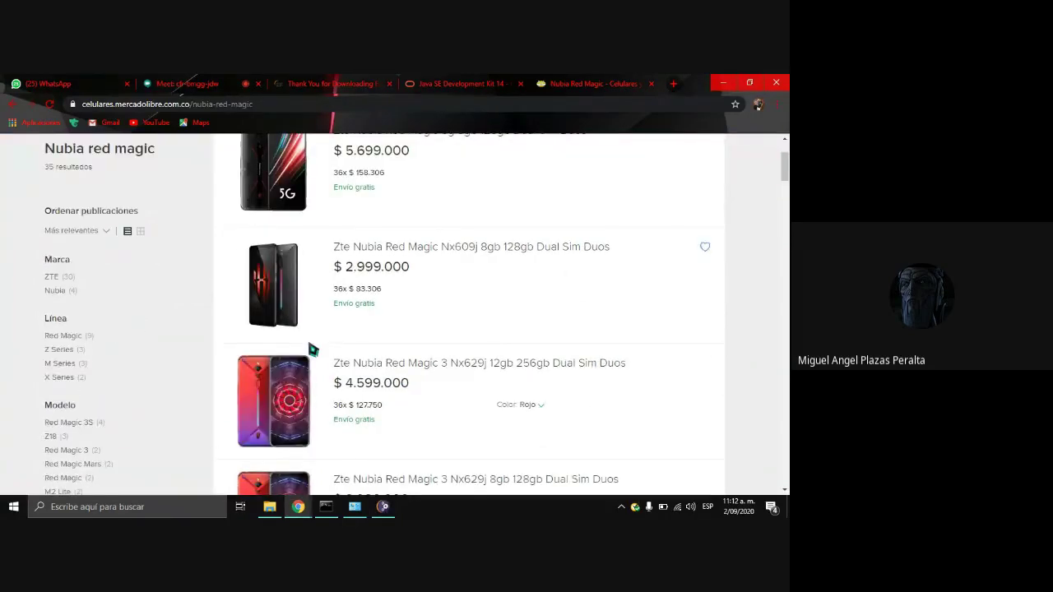
{"action": "scroll", "coordinate": [312, 349], "scroll_direction": "down", "scroll_amount": 10}
{"action": "scroll", "coordinate": [311, 349], "scroll_direction": "up", "scroll_amount": 9}
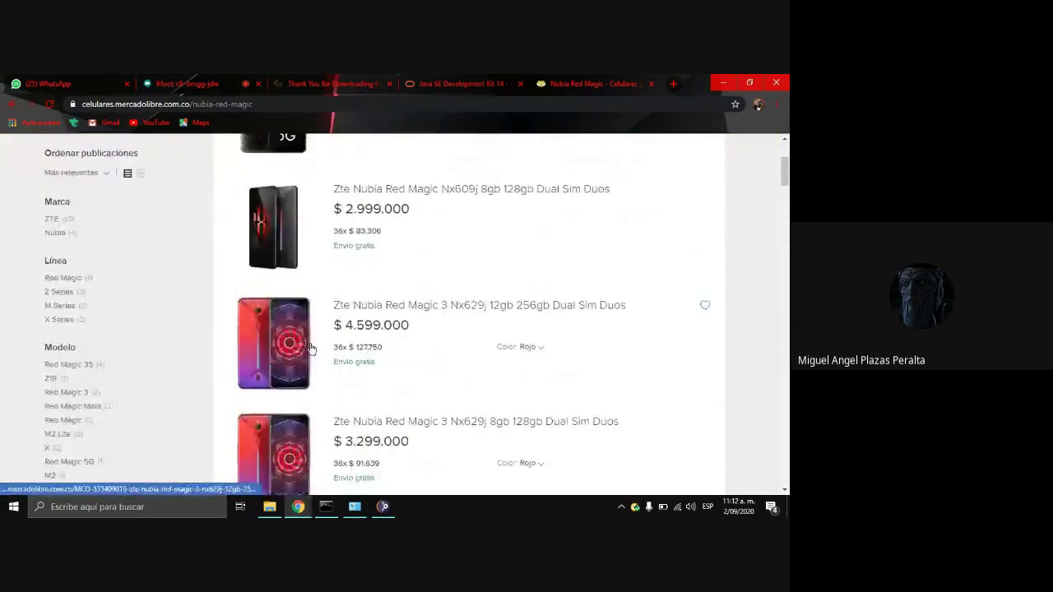
{"action": "scroll", "coordinate": [311, 349], "scroll_direction": "up", "scroll_amount": 3}
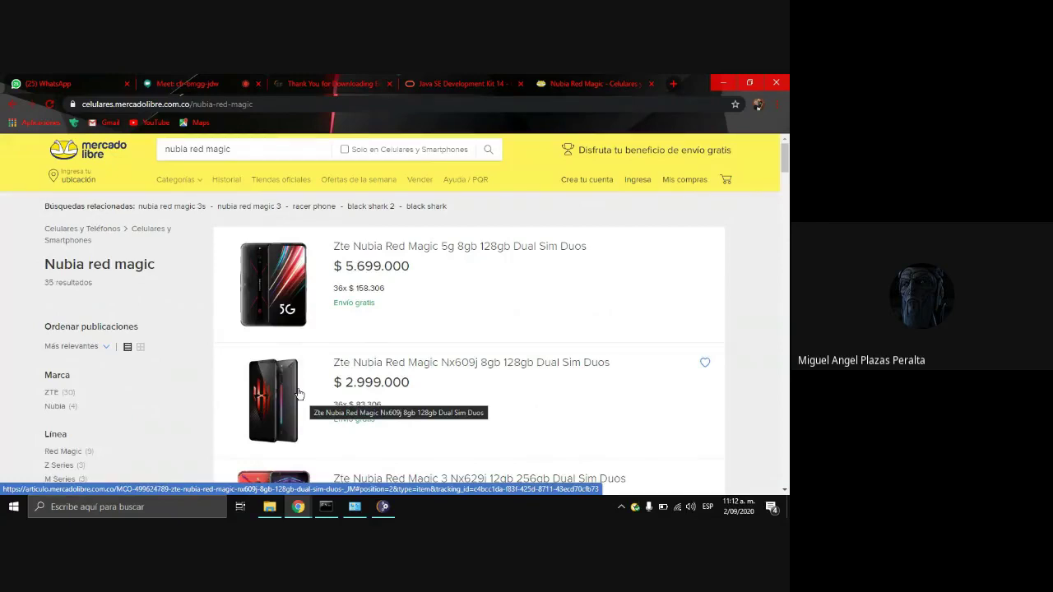
Step: Compare the prices of the Red Magic 5g and Red Magic Nx609j phones in the listings
{"action": "double_click", "coordinate": [395, 268]}
{"action": "left_click", "coordinate": [433, 327]}
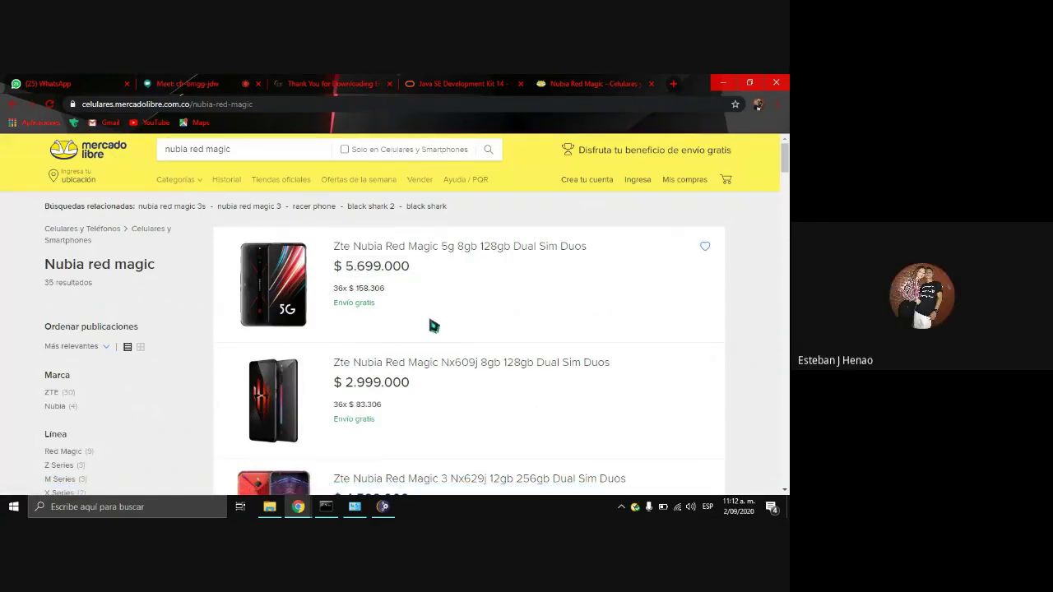
{"action": "mouse_move", "coordinate": [414, 382]}
{"action": "left_mouse_down"}
{"action": "mouse_move", "coordinate": [341, 385]}
{"action": "mouse_move", "coordinate": [409, 384]}
{"action": "left_mouse_up"}
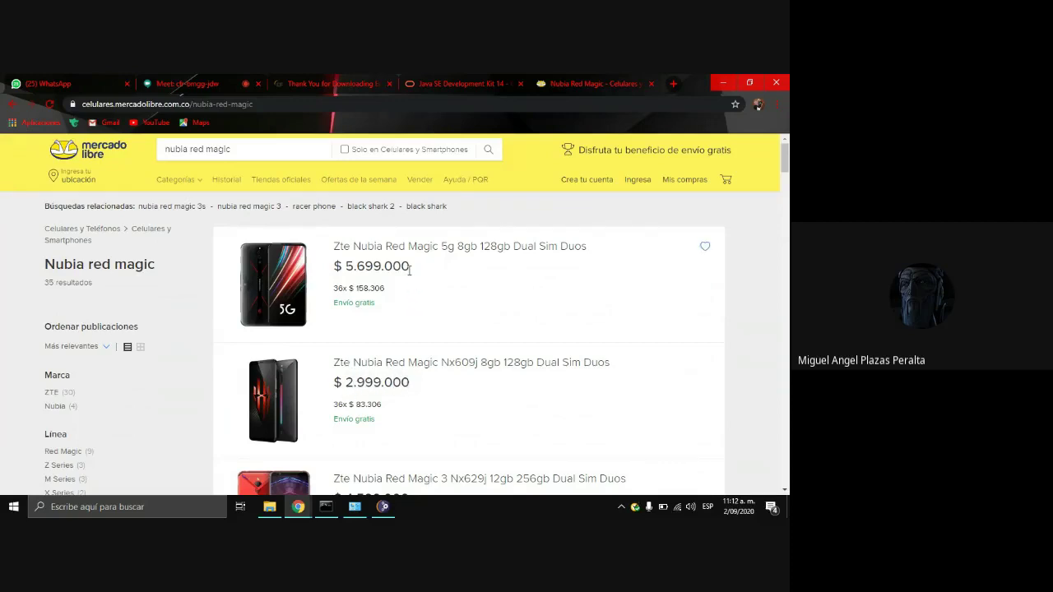
{"action": "mouse_move", "coordinate": [409, 269]}
{"action": "left_mouse_down"}
{"action": "mouse_move", "coordinate": [376, 285]}
{"action": "mouse_move", "coordinate": [349, 271]}
{"action": "mouse_move", "coordinate": [409, 268]}
{"action": "left_mouse_up"}
{"action": "double_click", "coordinate": [405, 384]}
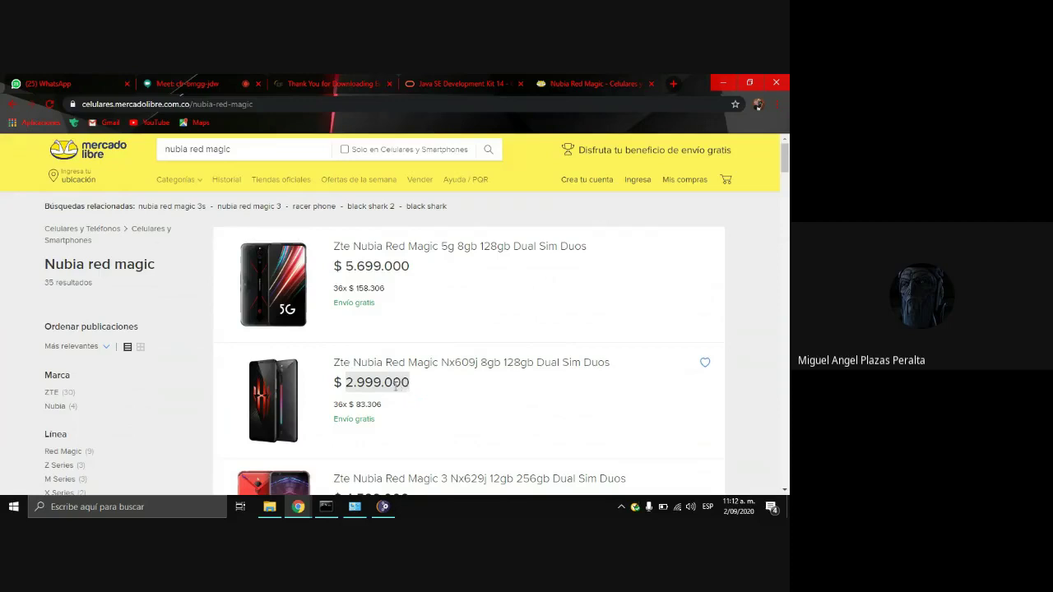
{"action": "left_click", "coordinate": [411, 397]}
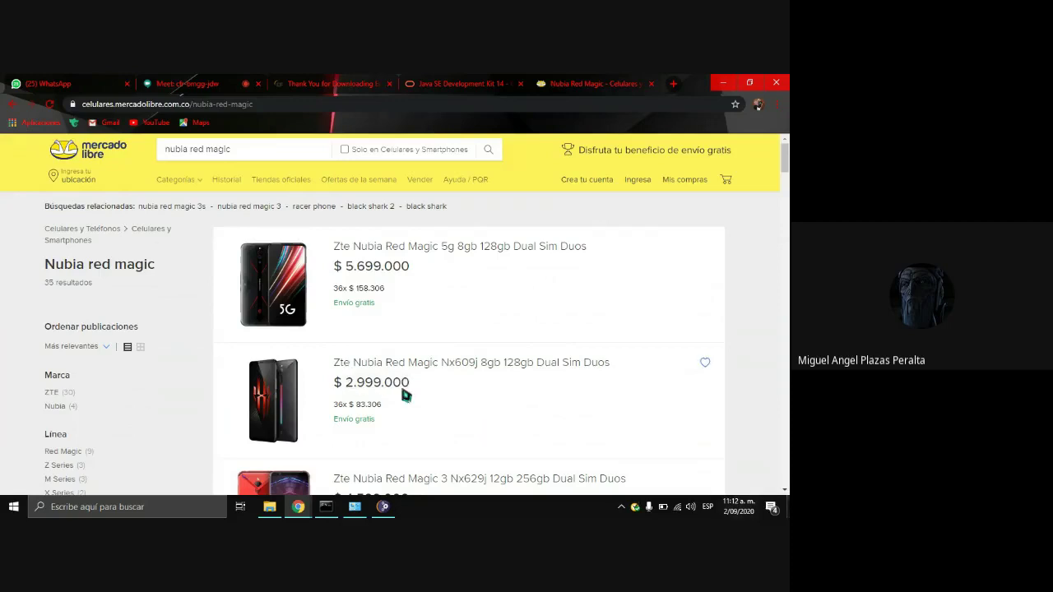
Step: Show the desktop and bring up the Eclipse Installer to check how far the installation has progressed
{"action": "key", "text": "super+d"}
{"action": "right_click", "coordinate": [347, 321]}
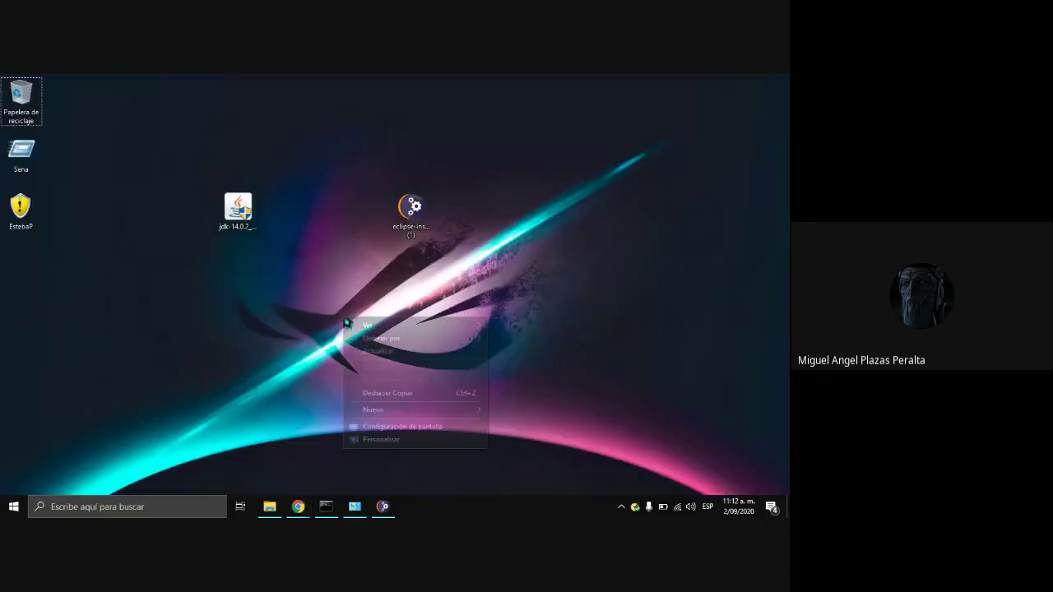
{"action": "left_click", "coordinate": [382, 506]}
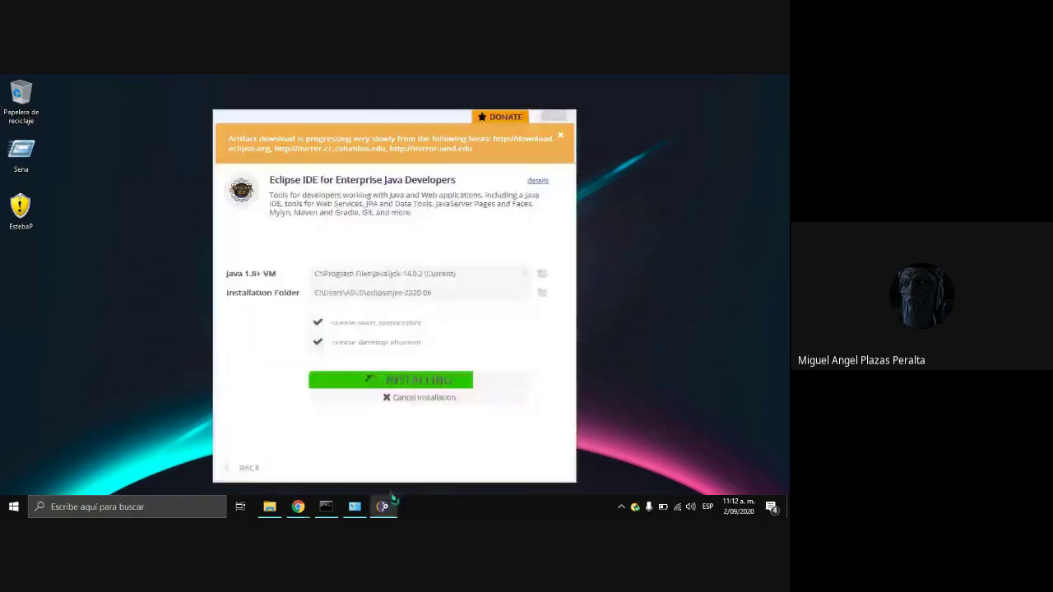
{"action": "mouse_move", "coordinate": [306, 510]}
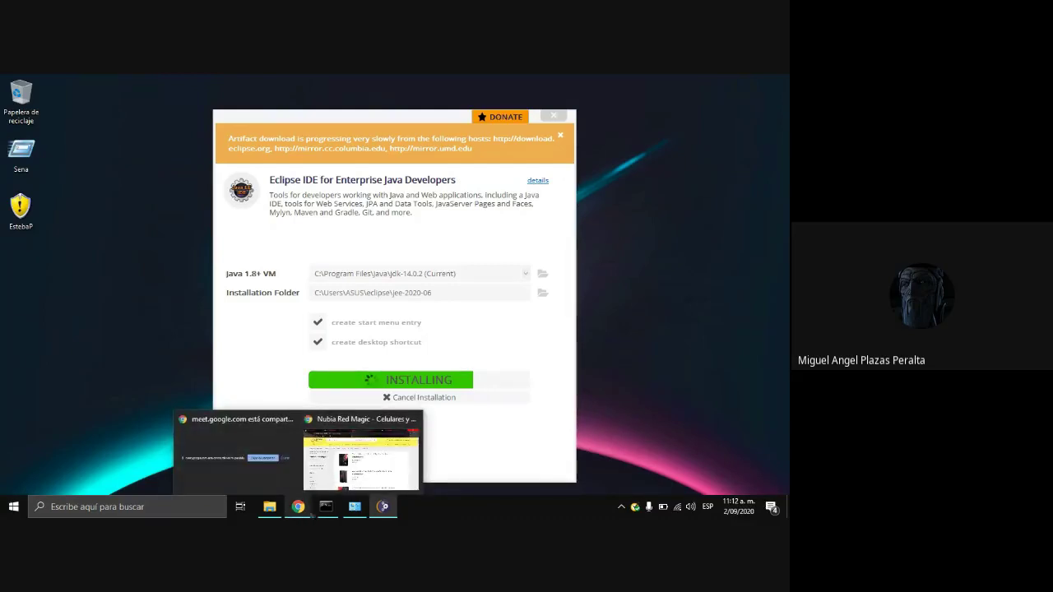
{"action": "mouse_move", "coordinate": [383, 468]}
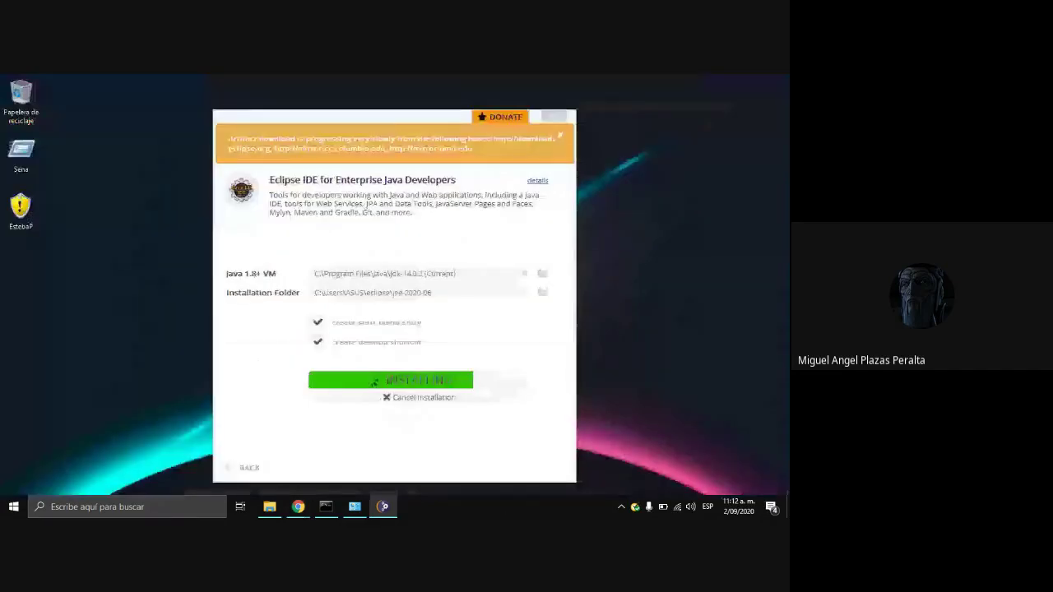
{"action": "mouse_move", "coordinate": [399, 513]}
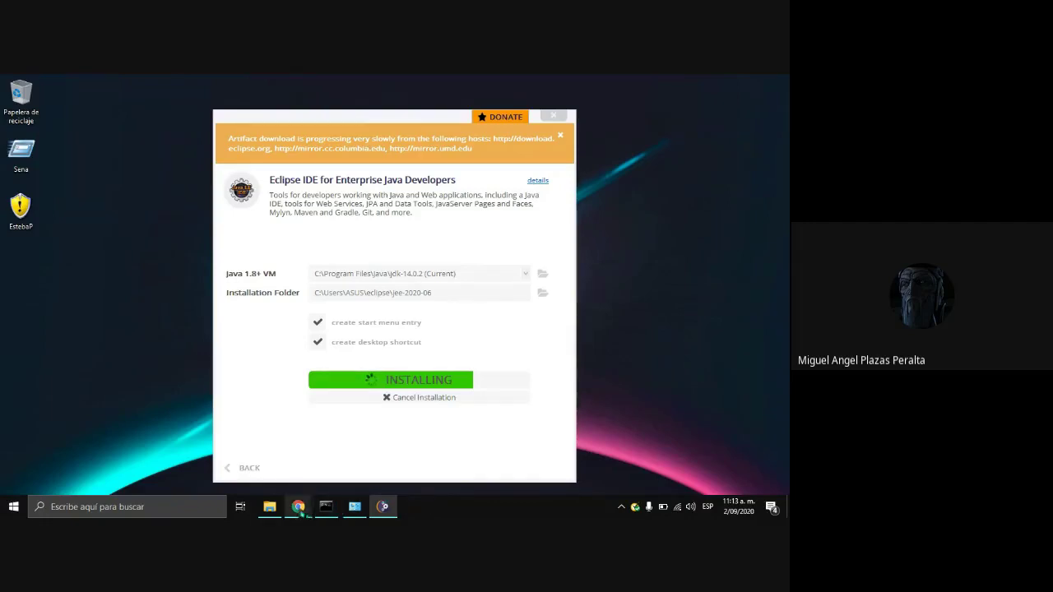
Step: Switch to Chrome and look through the Nubia Red Magic listings on Mercado Libre again
{"action": "left_click", "coordinate": [340, 461]}
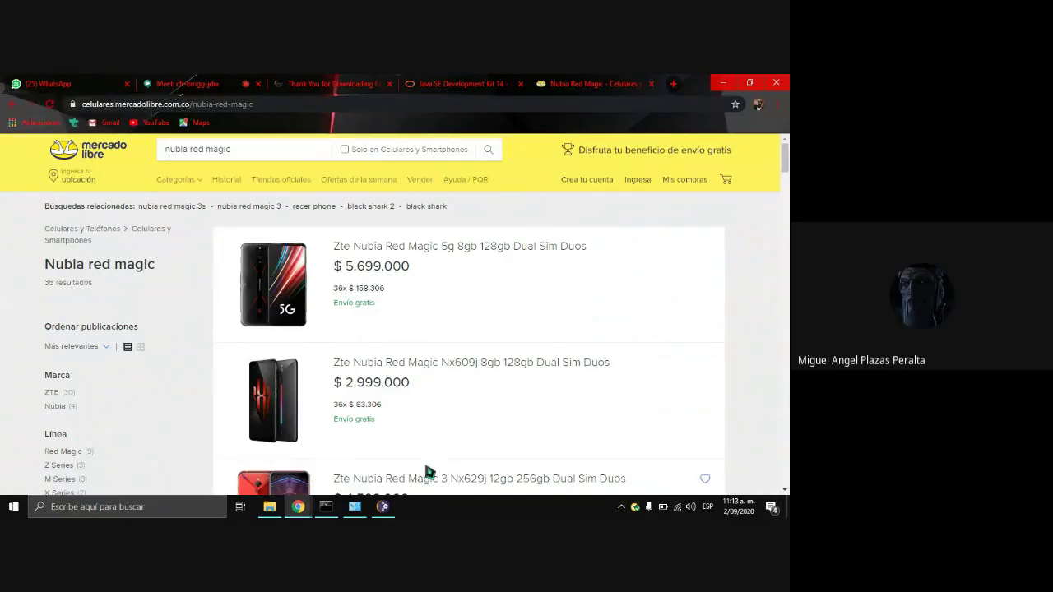
{"action": "scroll", "coordinate": [288, 424], "scroll_direction": "down", "scroll_amount": 1}
{"action": "scroll", "coordinate": [287, 428], "scroll_direction": "down", "scroll_amount": 3}
{"action": "scroll", "coordinate": [287, 428], "scroll_direction": "up", "scroll_amount": 4}
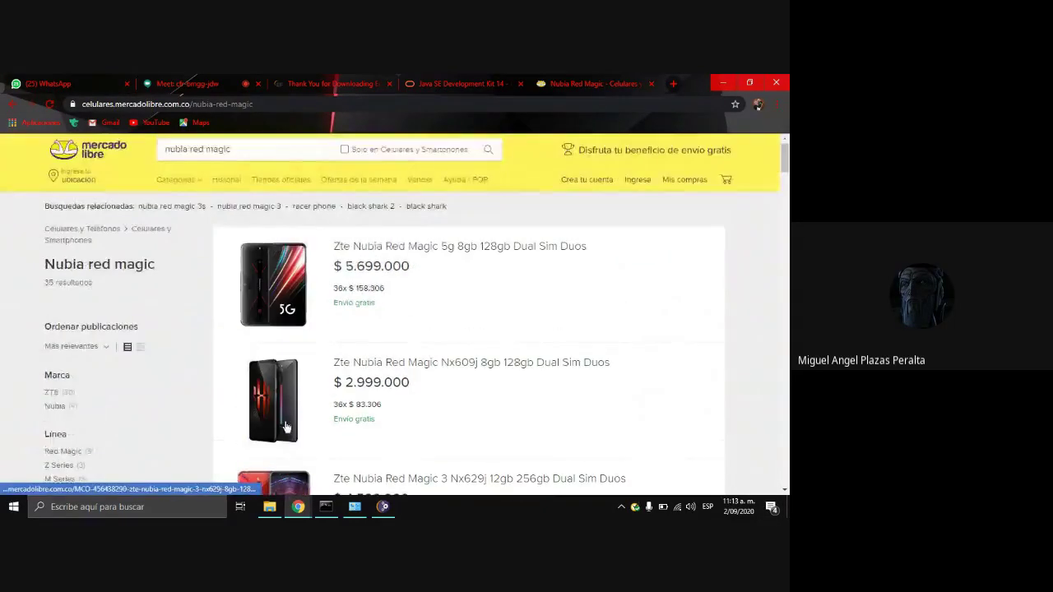
{"action": "scroll", "coordinate": [286, 428], "scroll_direction": "down", "scroll_amount": 2}
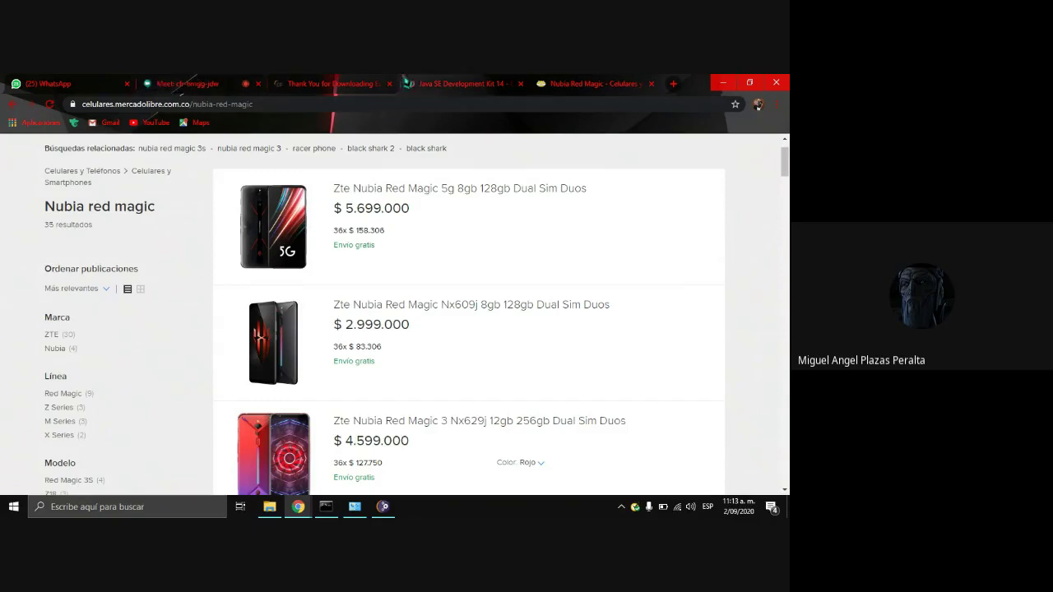
Step: Open youtube.com in a new tab, search for xia and look through the results
{"action": "left_click", "coordinate": [675, 84]}
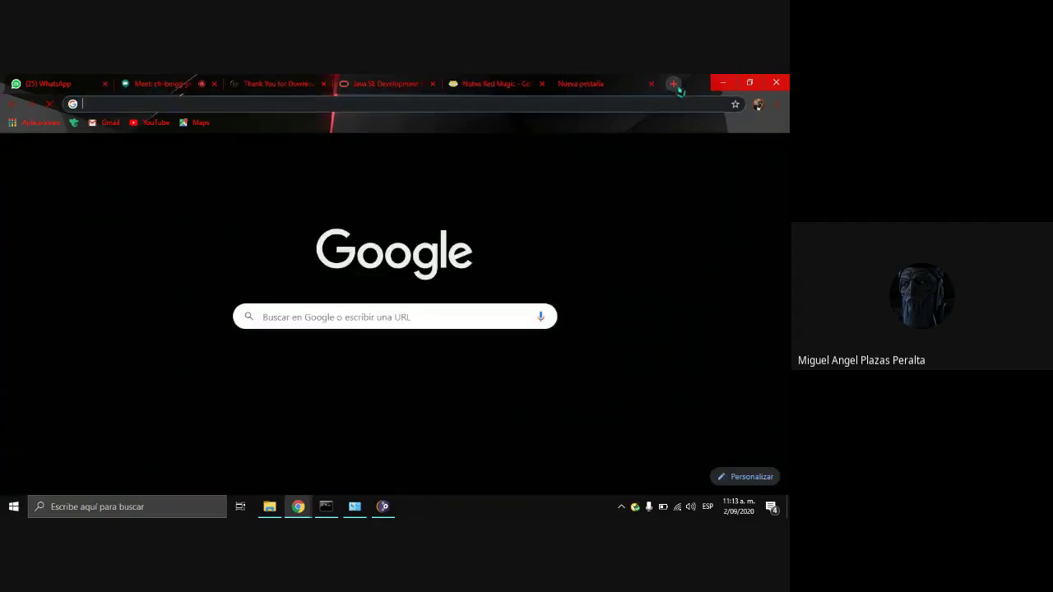
{"action": "type", "text": "y"}
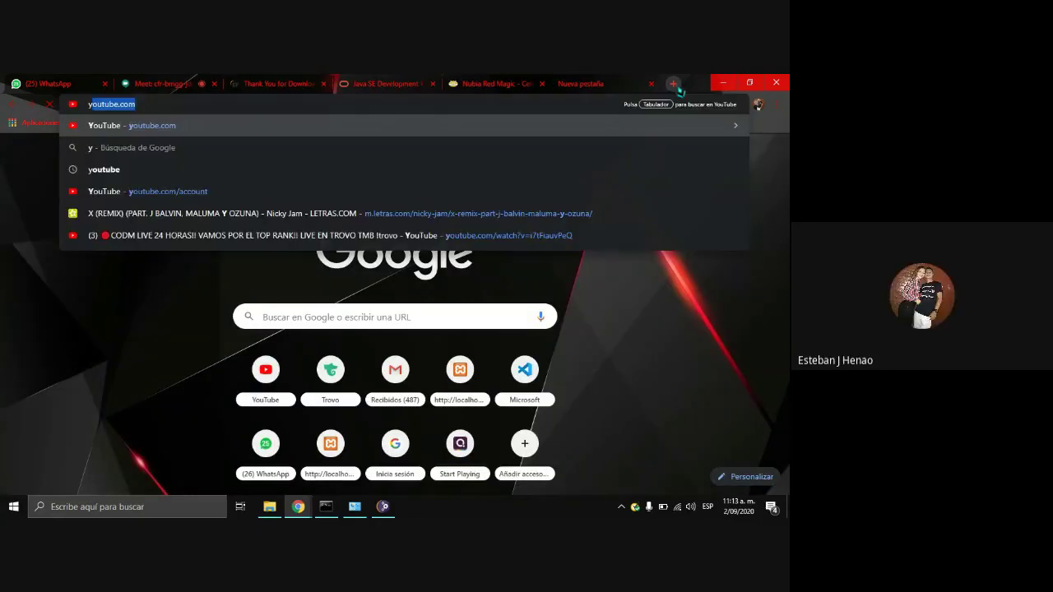
{"action": "key", "text": "Return"}
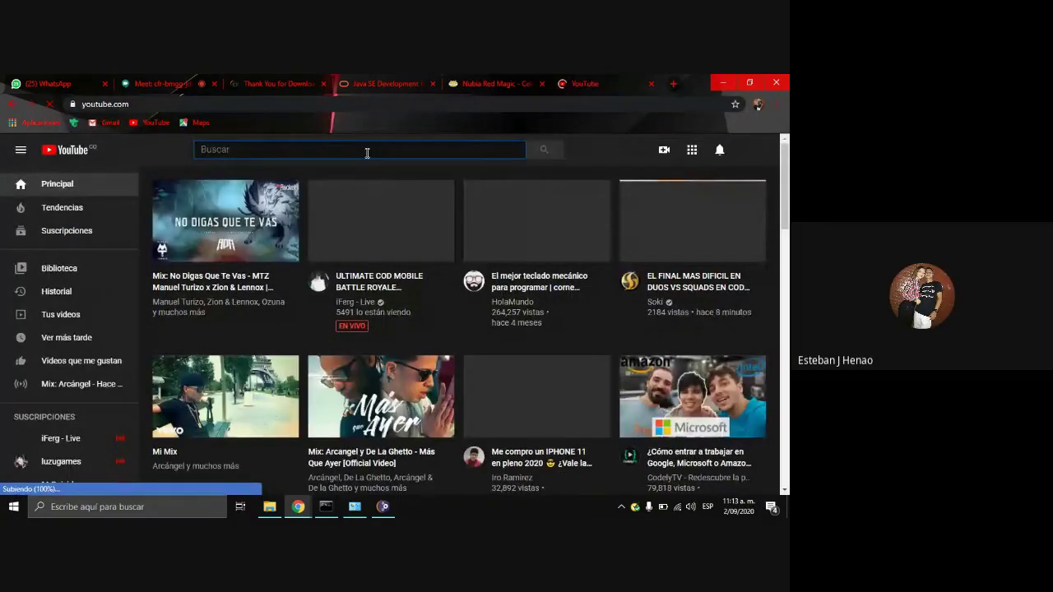
{"action": "type", "text": "xia"}
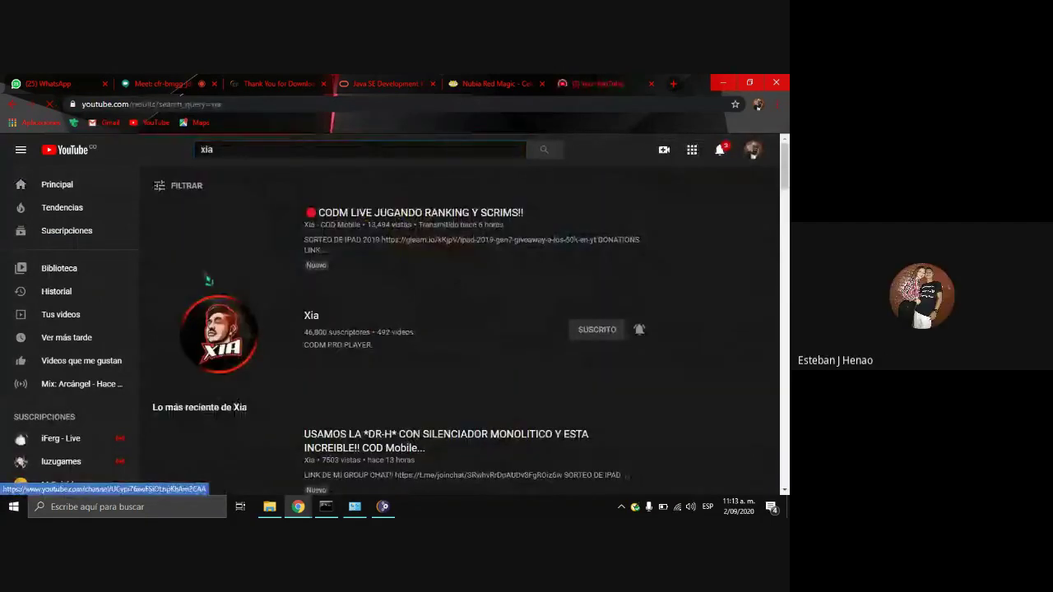
{"action": "scroll", "coordinate": [231, 351], "scroll_direction": "down", "scroll_amount": 3}
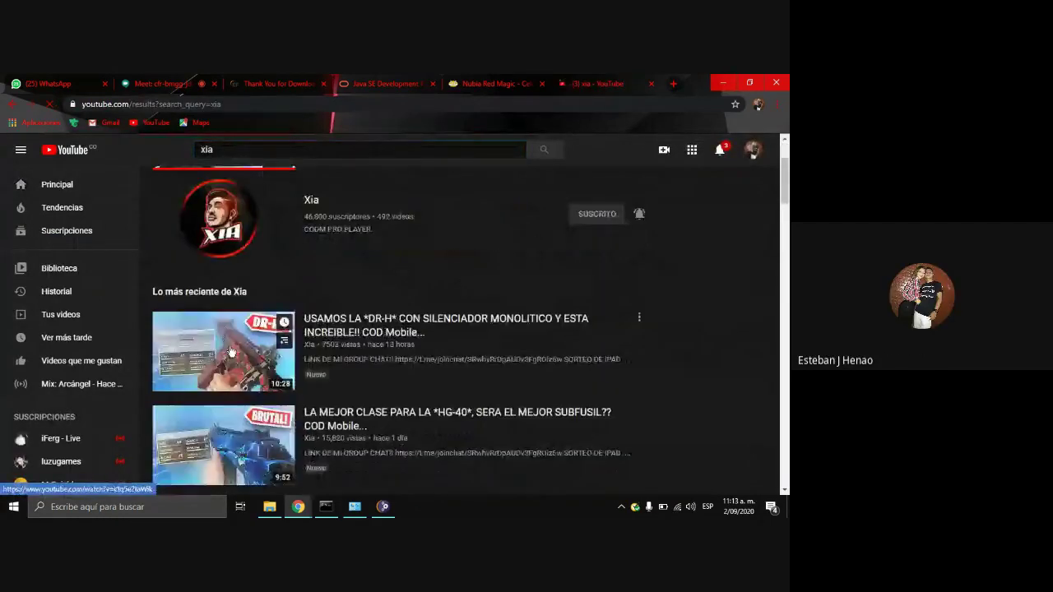
{"action": "scroll", "coordinate": [232, 352], "scroll_direction": "down", "scroll_amount": 3}
{"action": "scroll", "coordinate": [231, 354], "scroll_direction": "up", "scroll_amount": 1}
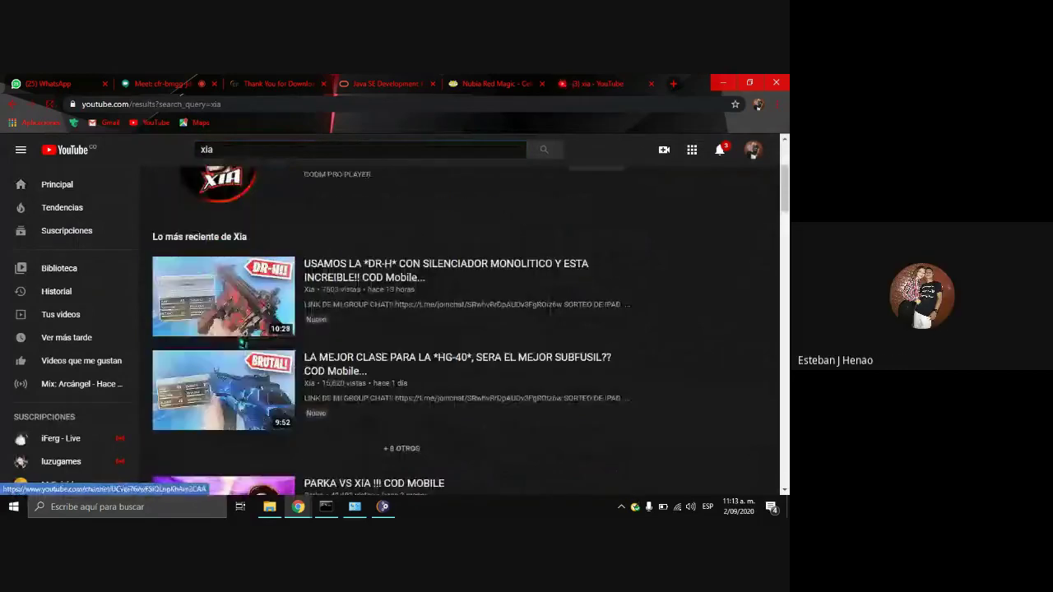
Step: Play Xia's COD Mobile video about the DR-H with the monolithic silencer and dismiss the advertisement over it
{"action": "left_click", "coordinate": [223, 297]}
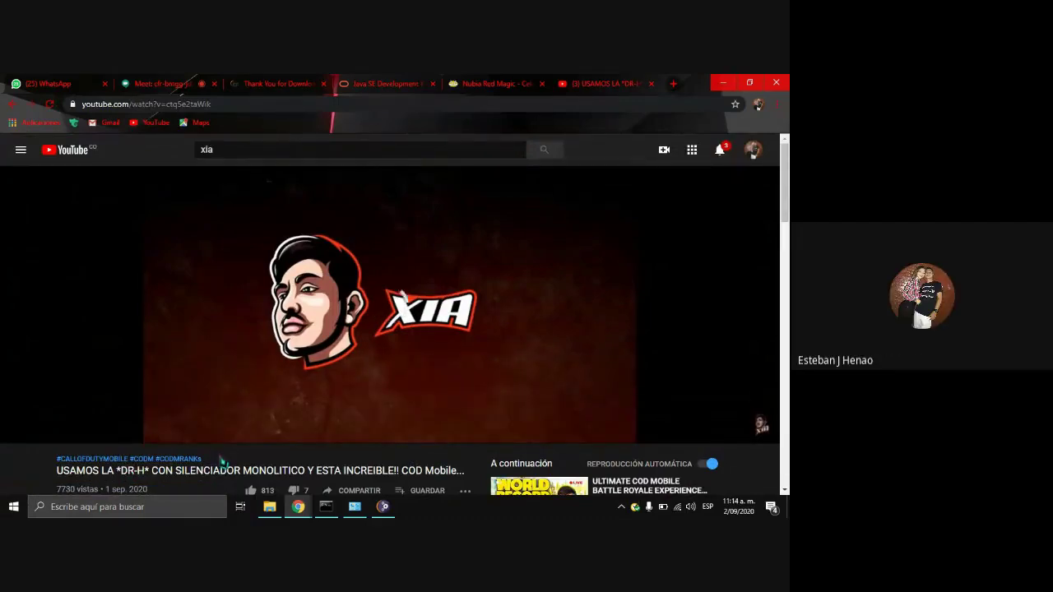
{"action": "left_click", "coordinate": [629, 375]}
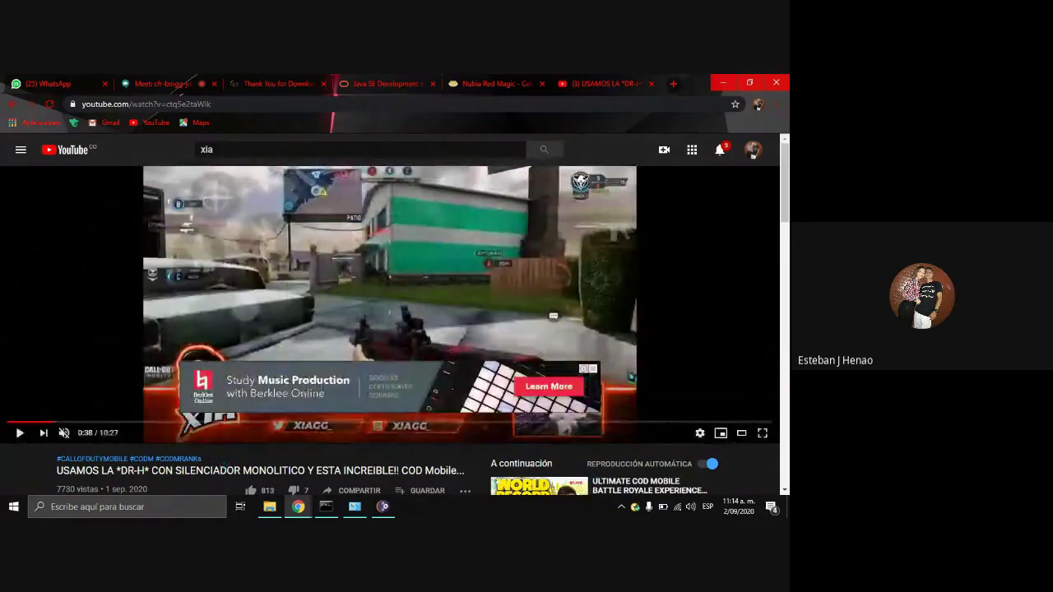
{"action": "left_click", "coordinate": [590, 369]}
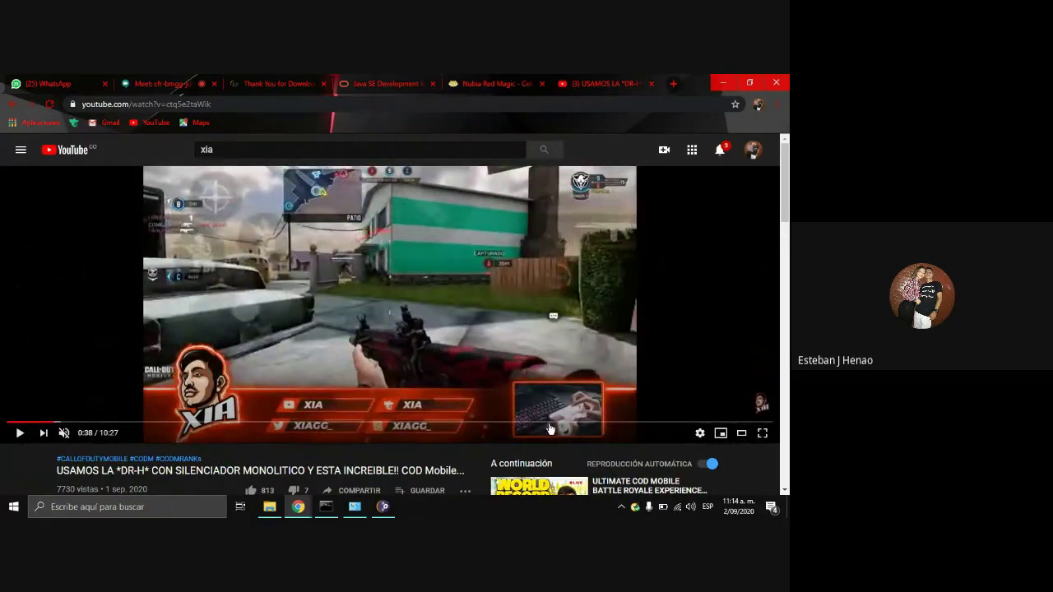
{"action": "key", "text": "space"}
Step: Leave the video, show the desktop and check the progress in the Eclipse Installer
{"action": "mouse_move", "coordinate": [326, 506]}
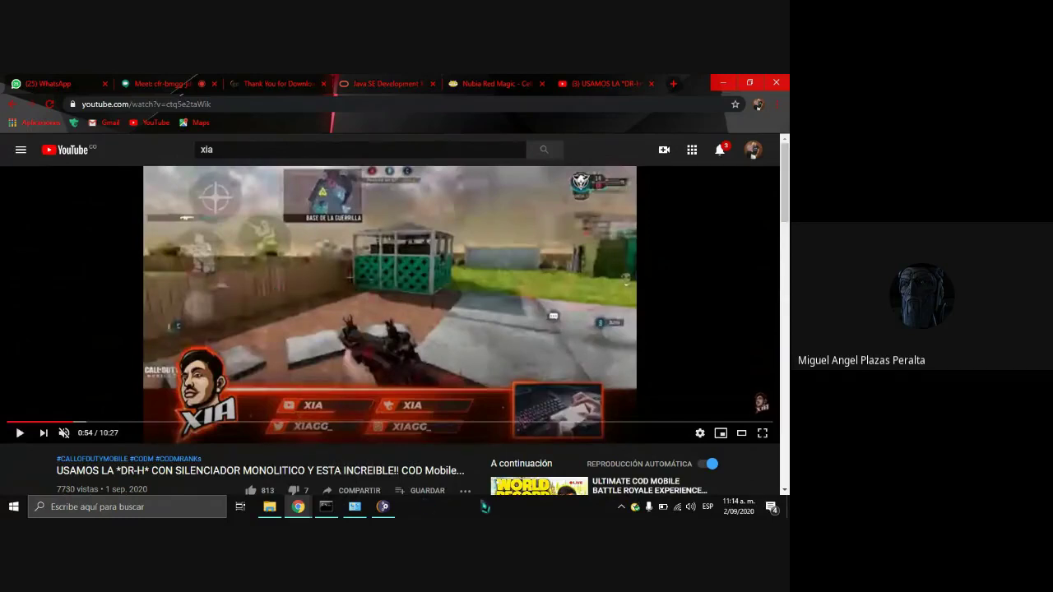
{"action": "left_click", "coordinate": [786, 507]}
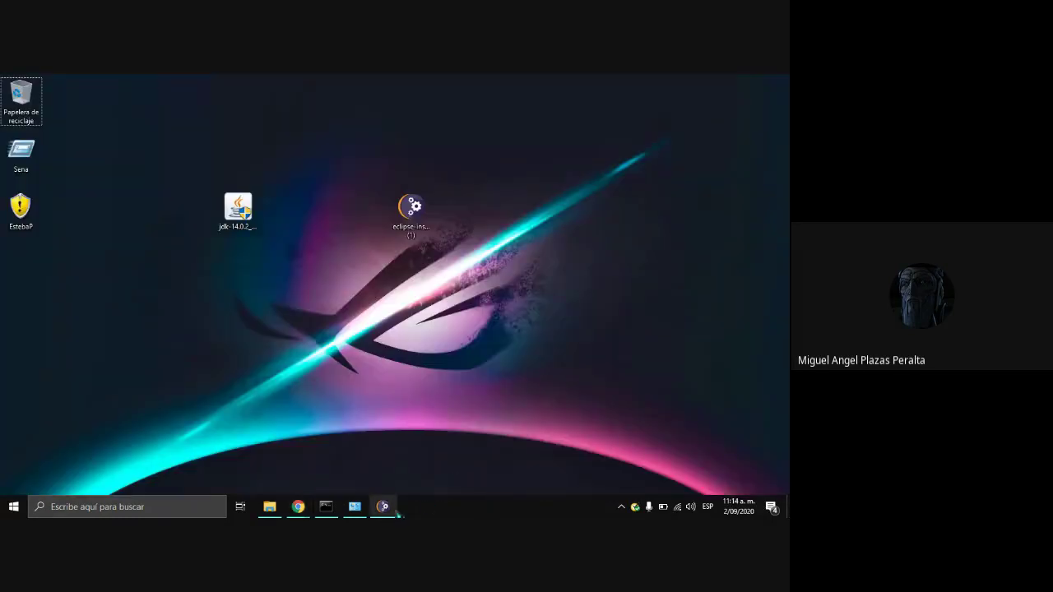
{"action": "left_click", "coordinate": [391, 508]}
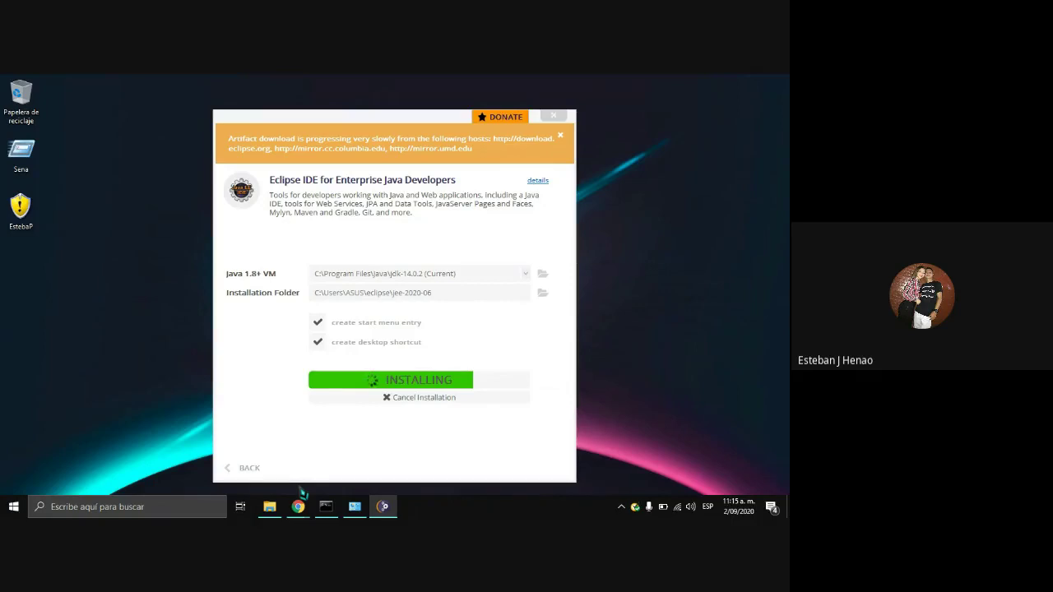
Step: Switch to Chrome and close the YouTube video and Mercado Libre tabs
{"action": "mouse_move", "coordinate": [298, 507]}
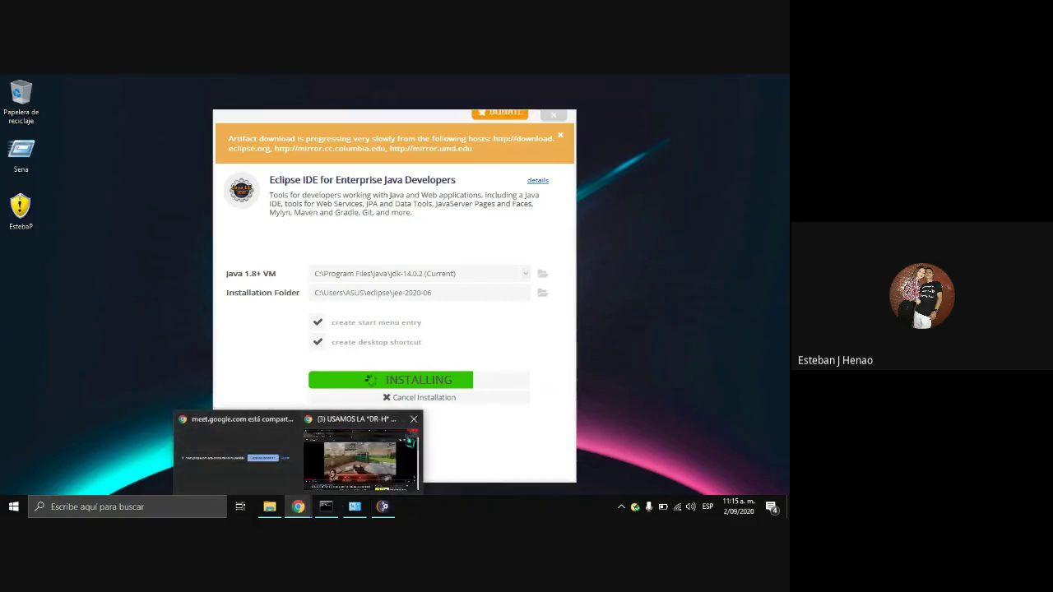
{"action": "left_click", "coordinate": [360, 456]}
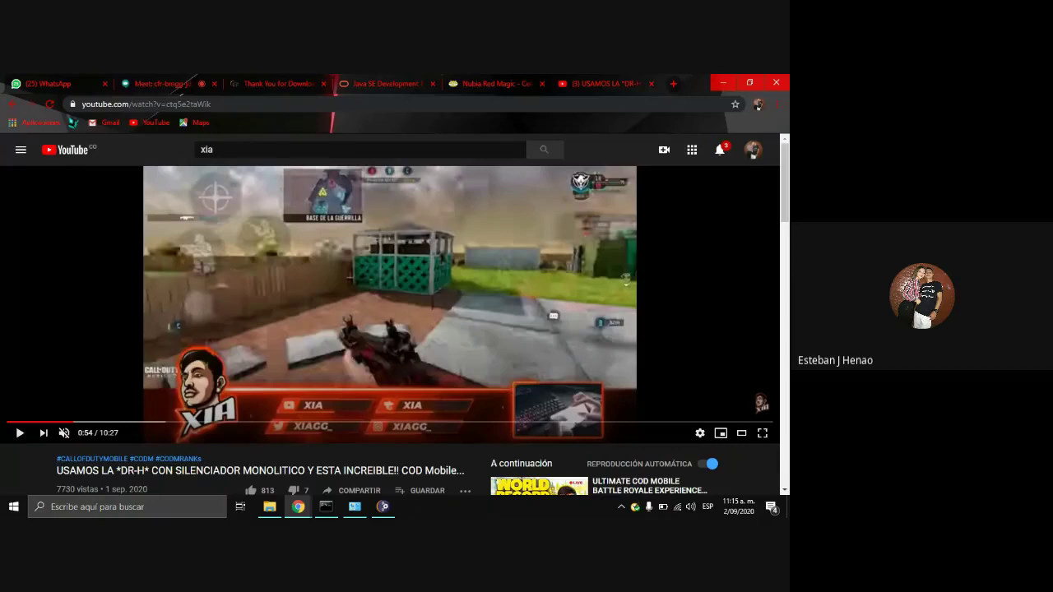
{"action": "left_click", "coordinate": [650, 83]}
{"action": "left_click", "coordinate": [541, 83]}
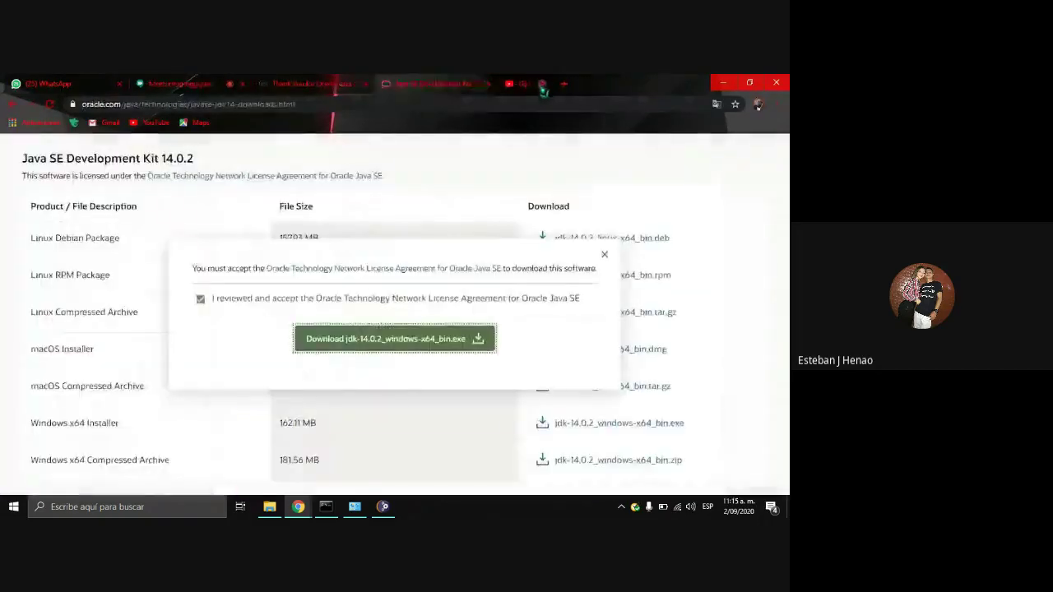
Step: Show and refresh the desktop, and bring up the Command Prompt window with the java -version attempts
{"action": "key", "text": "super+d"}
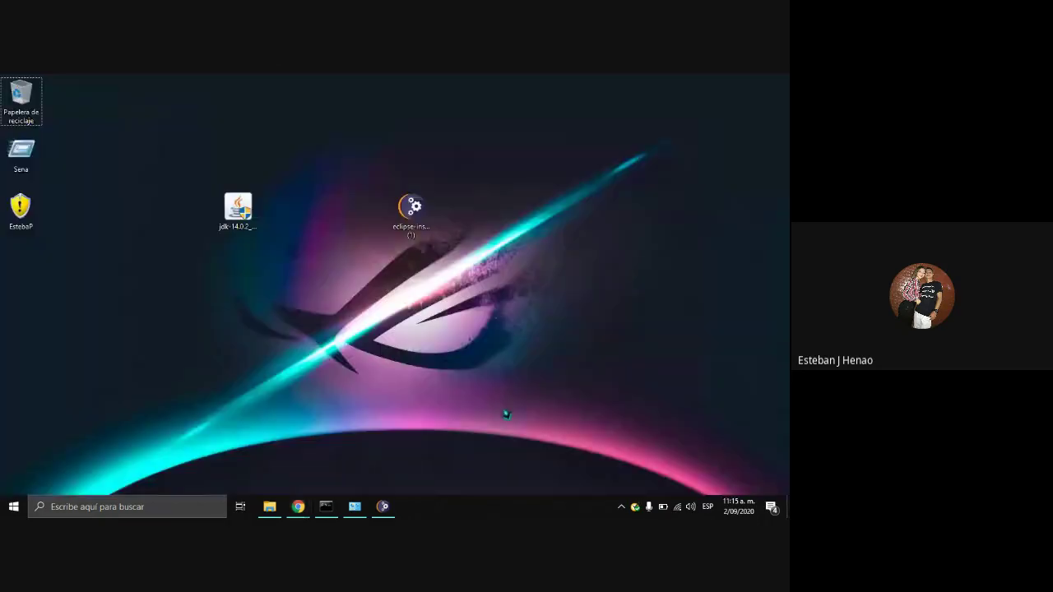
{"action": "right_click", "coordinate": [400, 428]}
{"action": "left_click", "coordinate": [434, 319]}
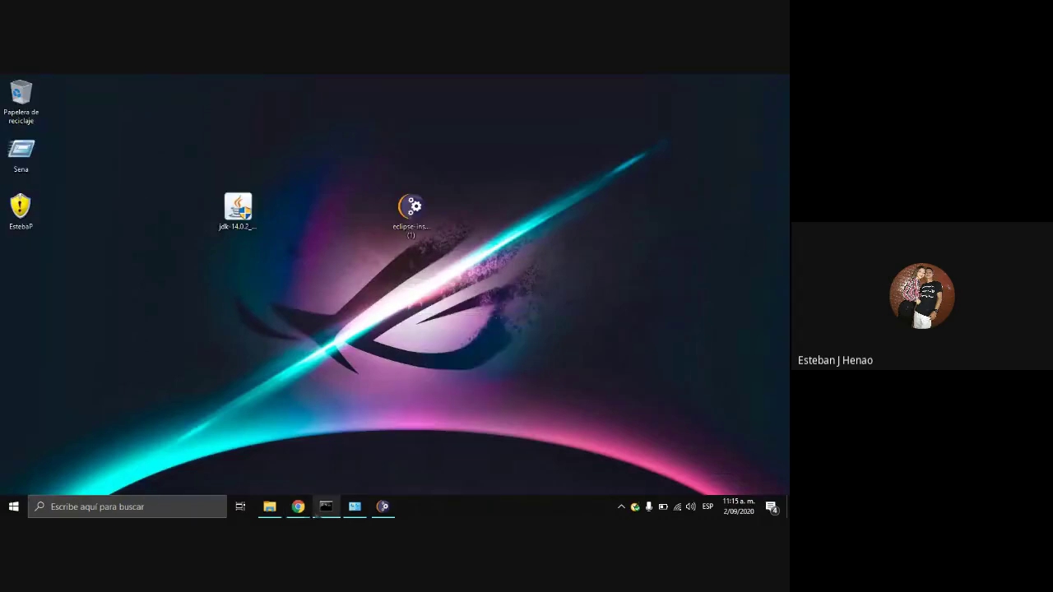
{"action": "left_click", "coordinate": [326, 506]}
Step: Return to the JDK download page in Chrome and bring the Eclipse Installer in front of it to check progress
{"action": "mouse_move", "coordinate": [305, 509]}
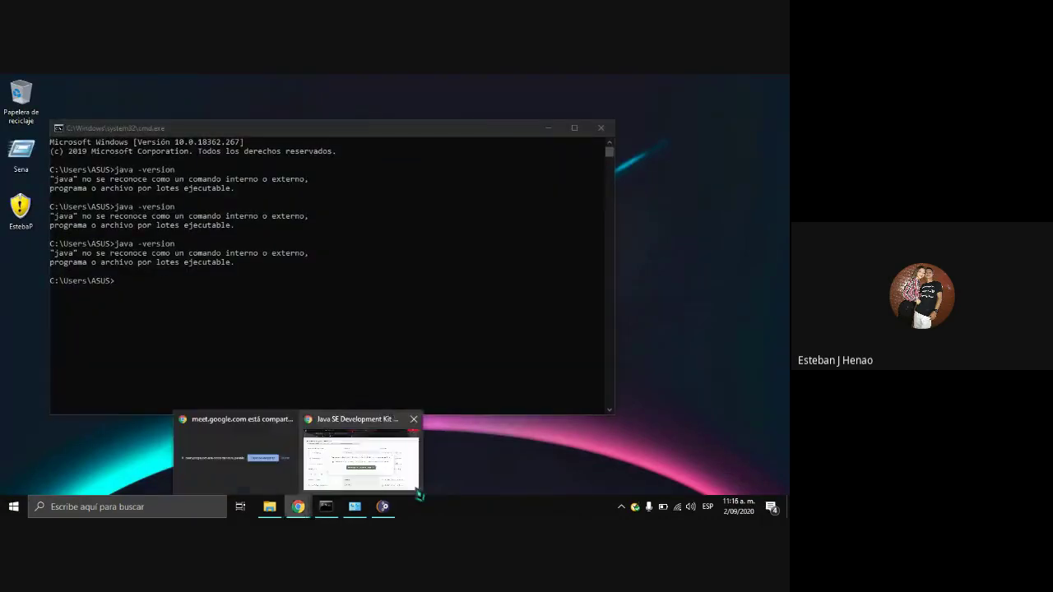
{"action": "left_click", "coordinate": [362, 461]}
{"action": "left_click", "coordinate": [382, 506]}
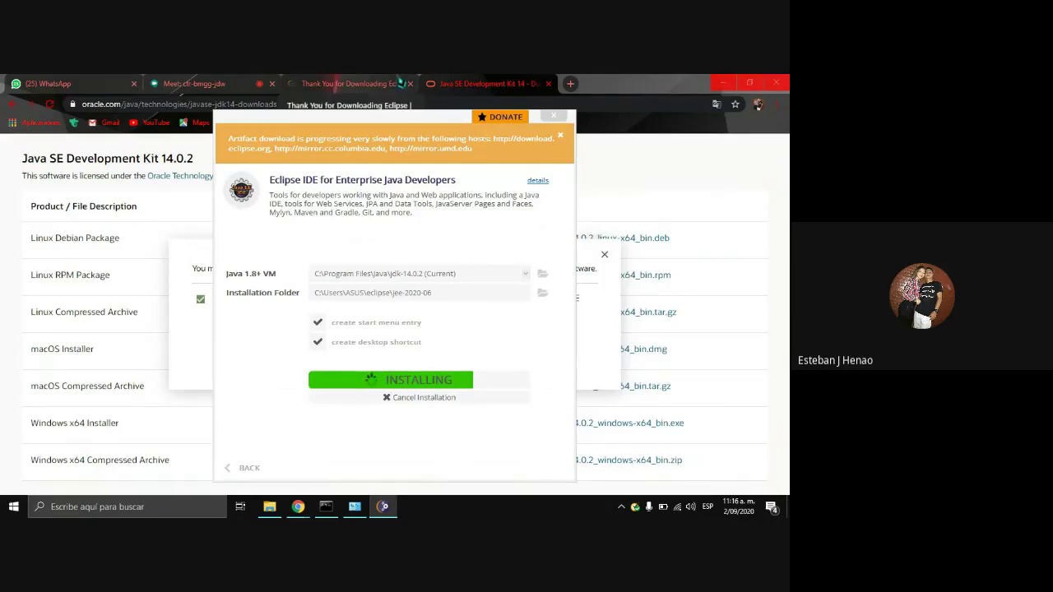
Step: View the Google Meet tab, minimise Chrome and bring the Eclipse Installer forward to check its progress
{"action": "left_click", "coordinate": [189, 83]}
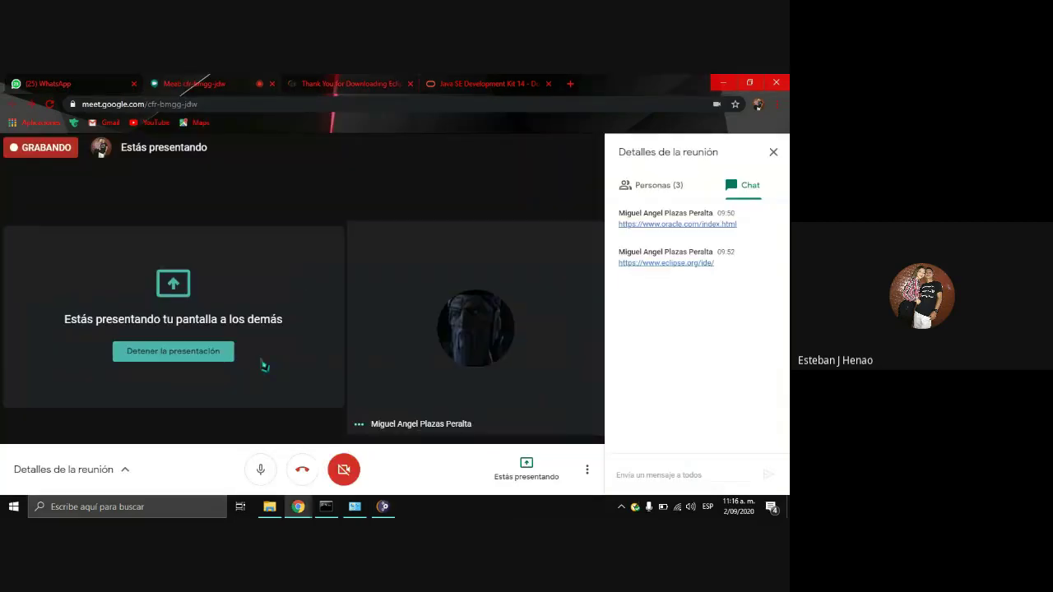
{"action": "left_click", "coordinate": [298, 506]}
{"action": "left_click", "coordinate": [383, 506]}
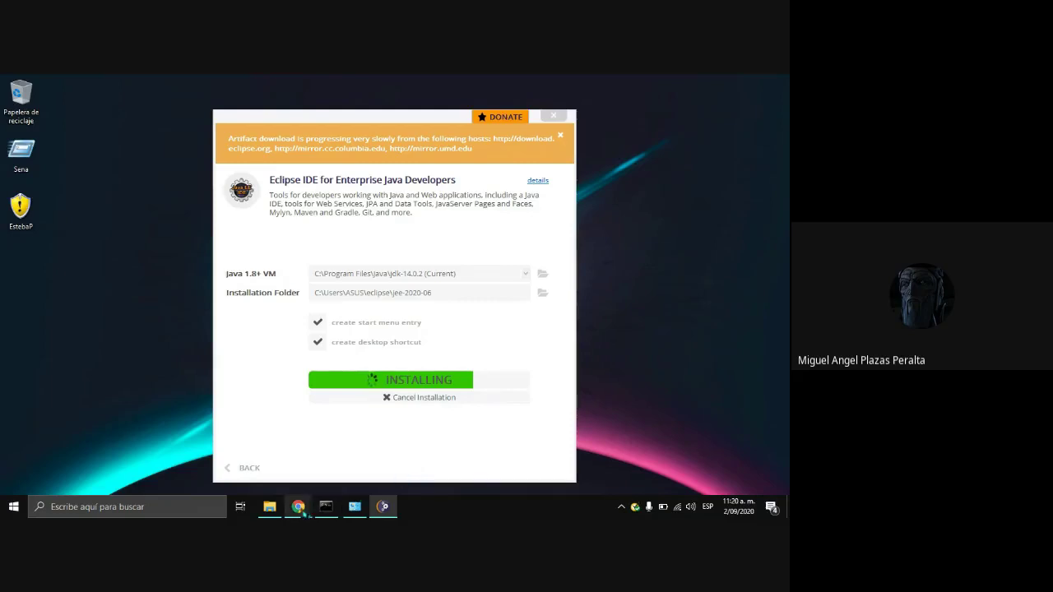
Step: Switch to the Google Meet tab in Chrome, unmute the microphone and return to the Eclipse Installer
{"action": "mouse_move", "coordinate": [303, 510]}
{"action": "left_click", "coordinate": [247, 445]}
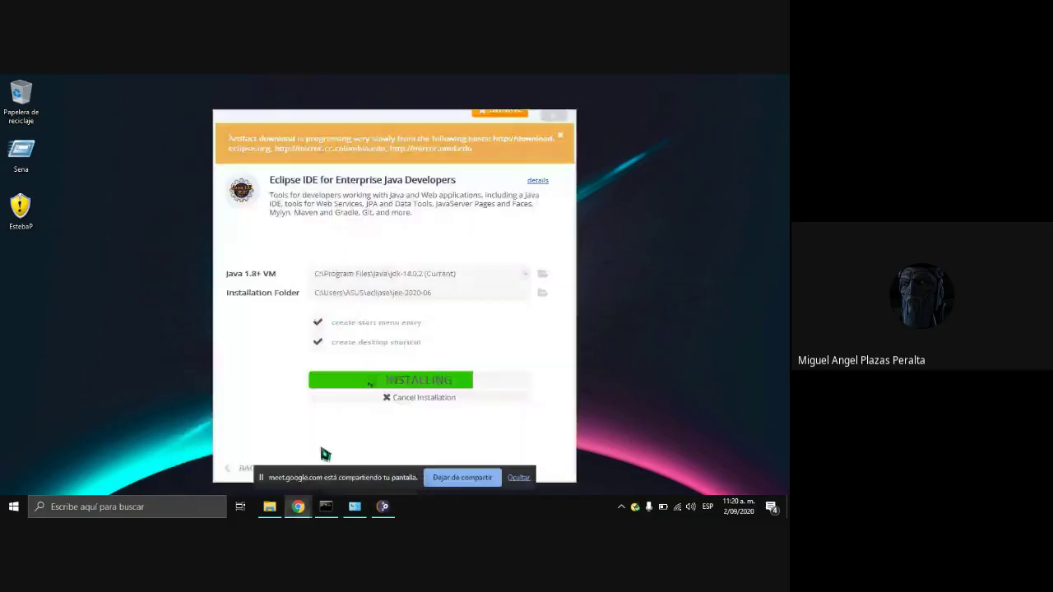
{"action": "left_click", "coordinate": [354, 440]}
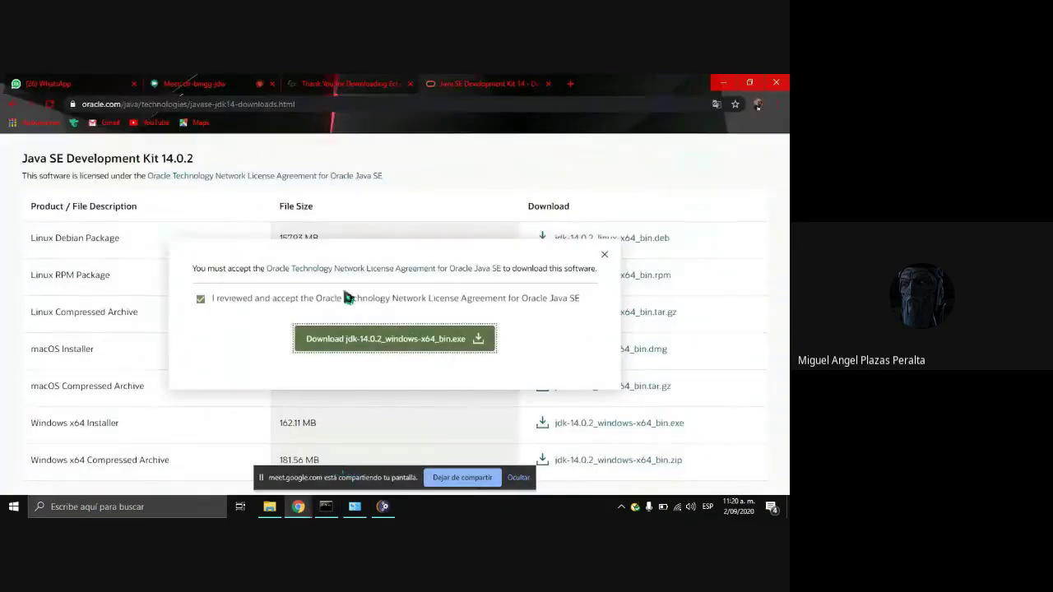
{"action": "left_click", "coordinate": [221, 82]}
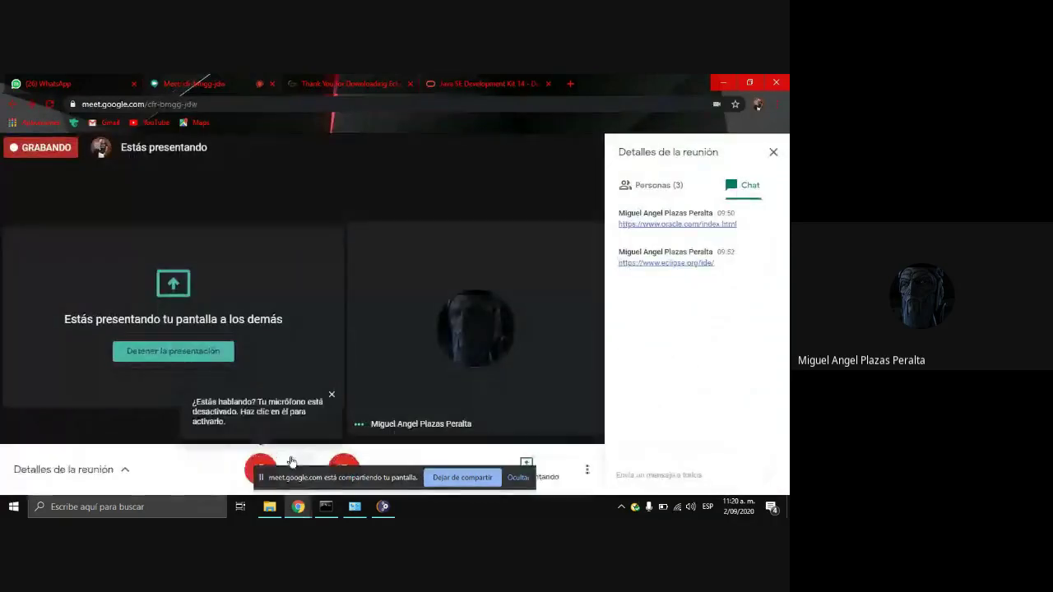
{"action": "left_click", "coordinate": [264, 465]}
{"action": "left_click", "coordinate": [382, 506]}
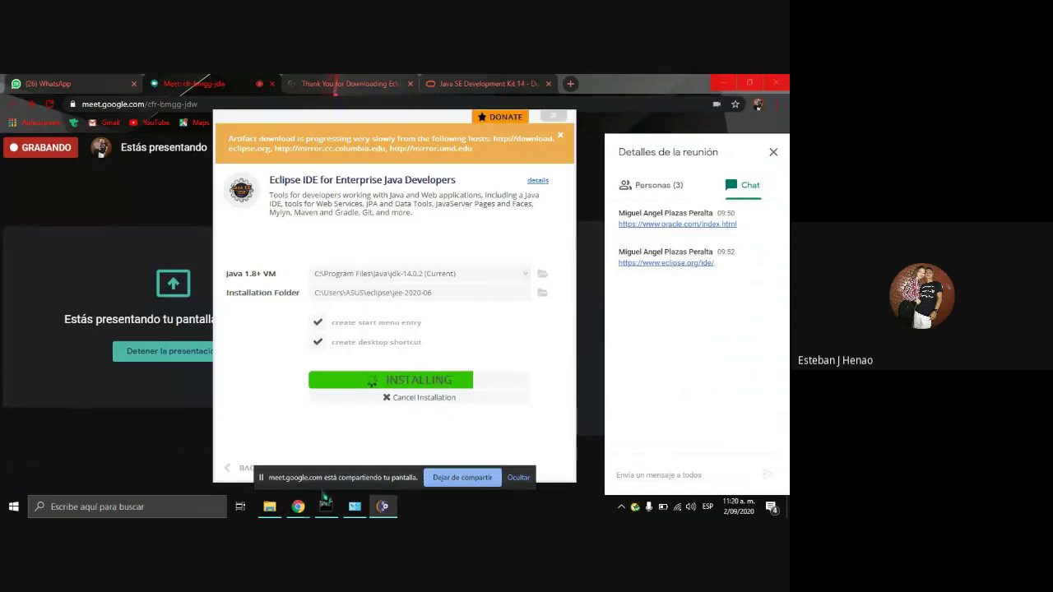
Step: Return to the Google Meet call, mute the microphone and turn it back on
{"action": "mouse_move", "coordinate": [298, 507]}
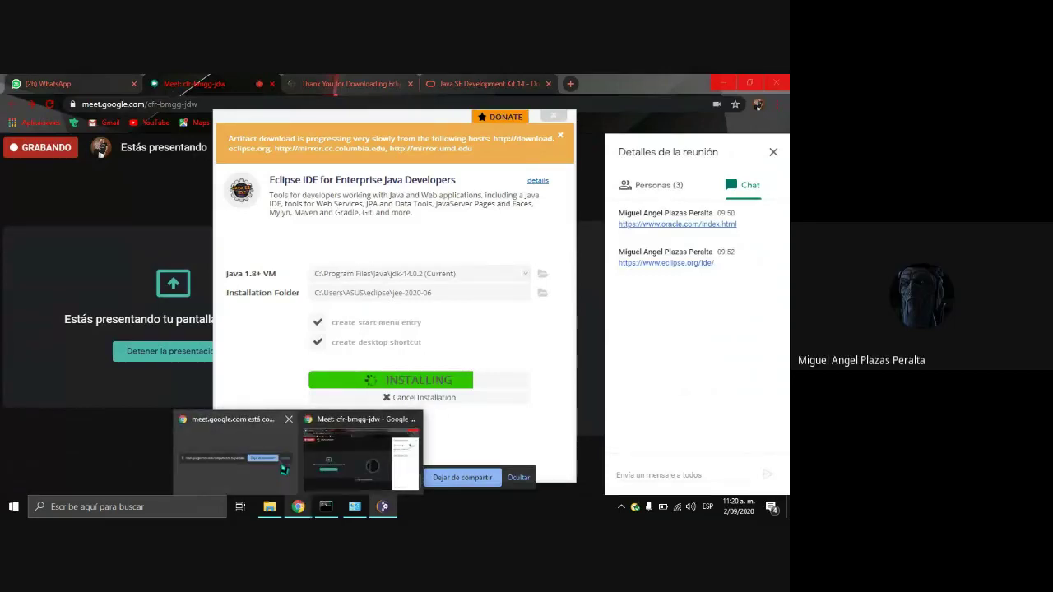
{"action": "left_click", "coordinate": [360, 456]}
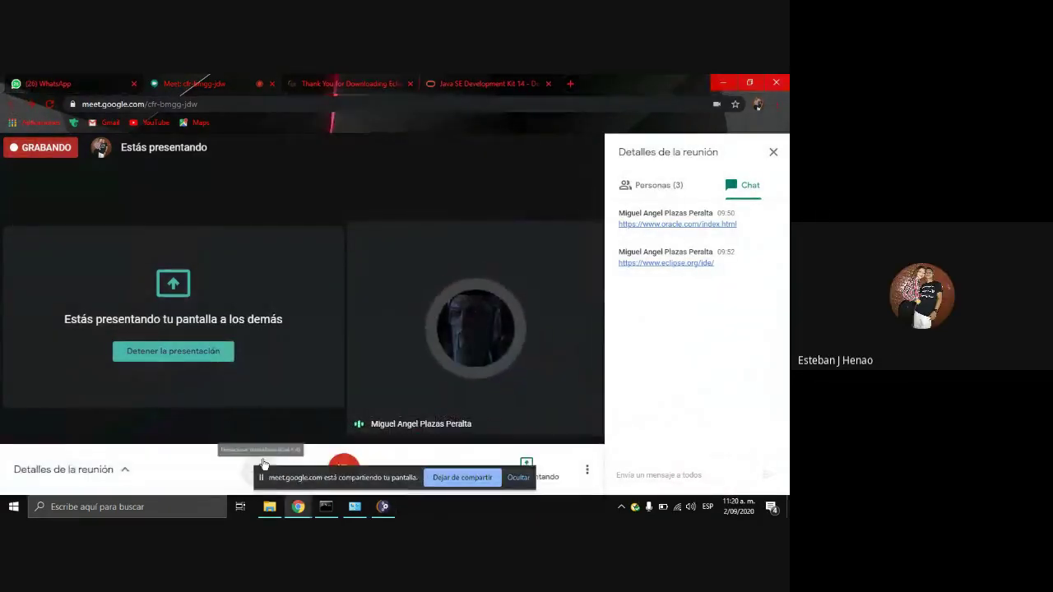
{"action": "left_click", "coordinate": [263, 464]}
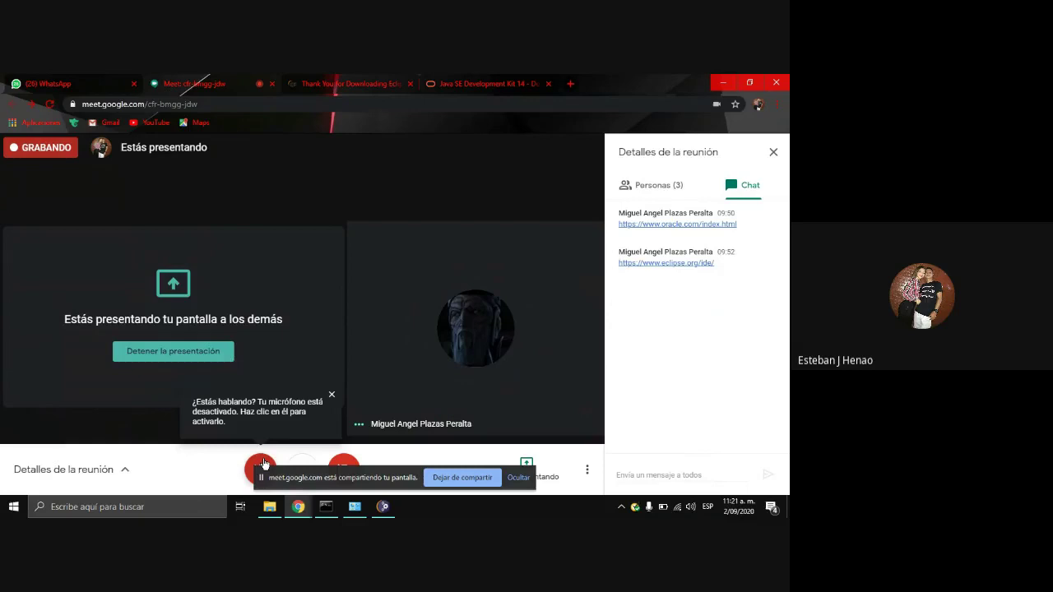
{"action": "left_click", "coordinate": [263, 465]}
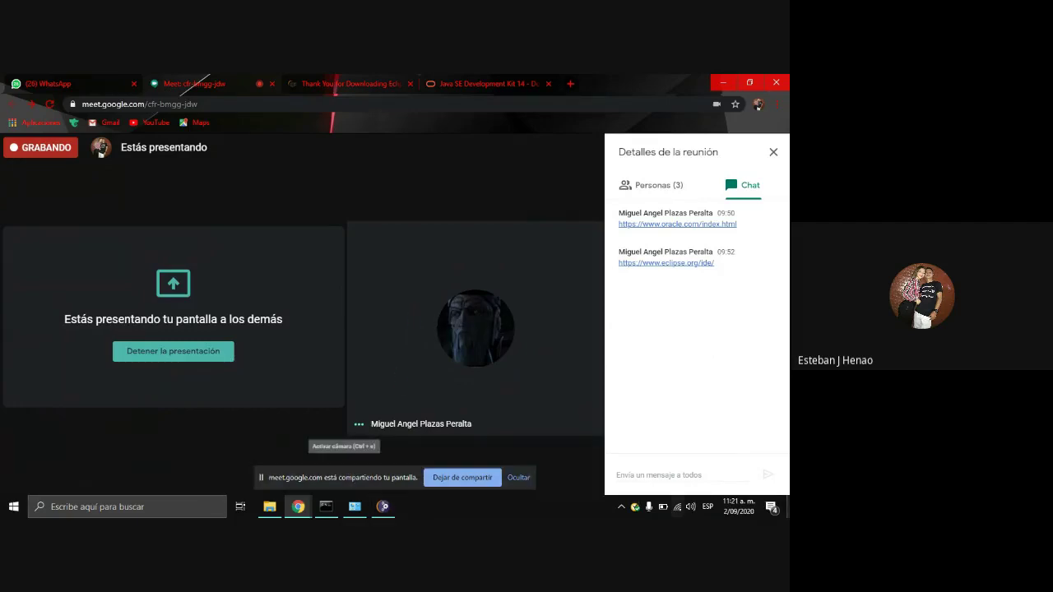
Step: Bring up the Eclipse Installer over the desktop and hide the screen-sharing notice
{"action": "left_click", "coordinate": [383, 506]}
{"action": "left_click", "coordinate": [386, 509]}
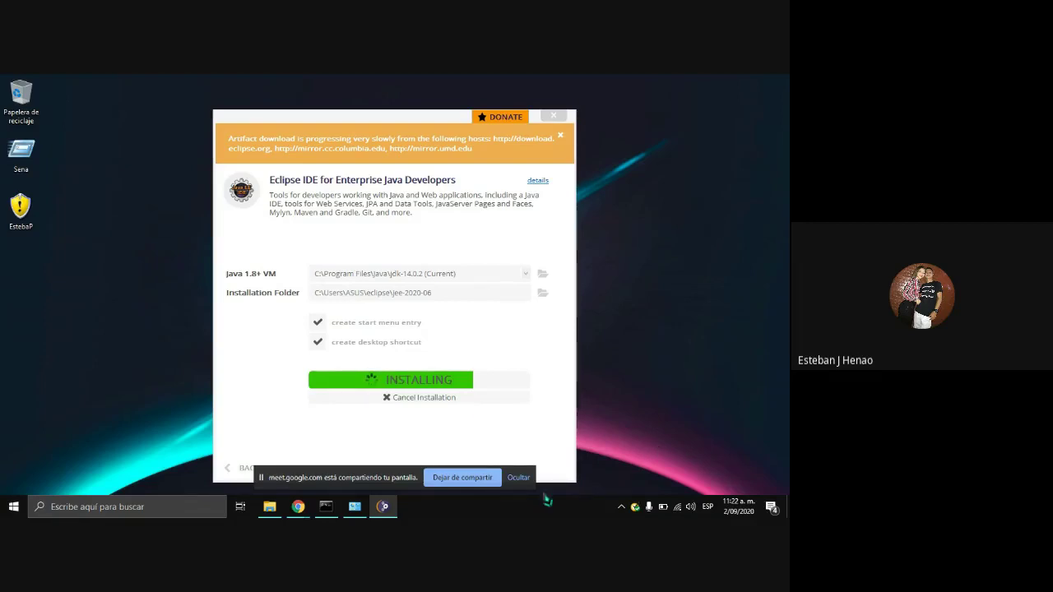
{"action": "left_click", "coordinate": [519, 479]}
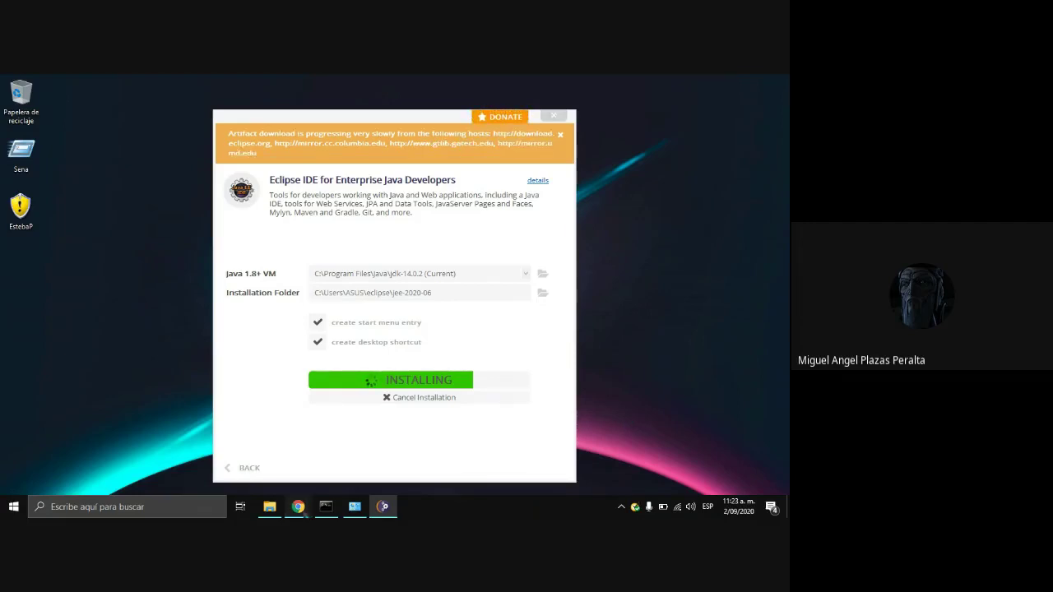
Step: Switch to the Google Meet call, unmute the microphone and toggle its mute state several times
{"action": "left_click", "coordinate": [321, 477]}
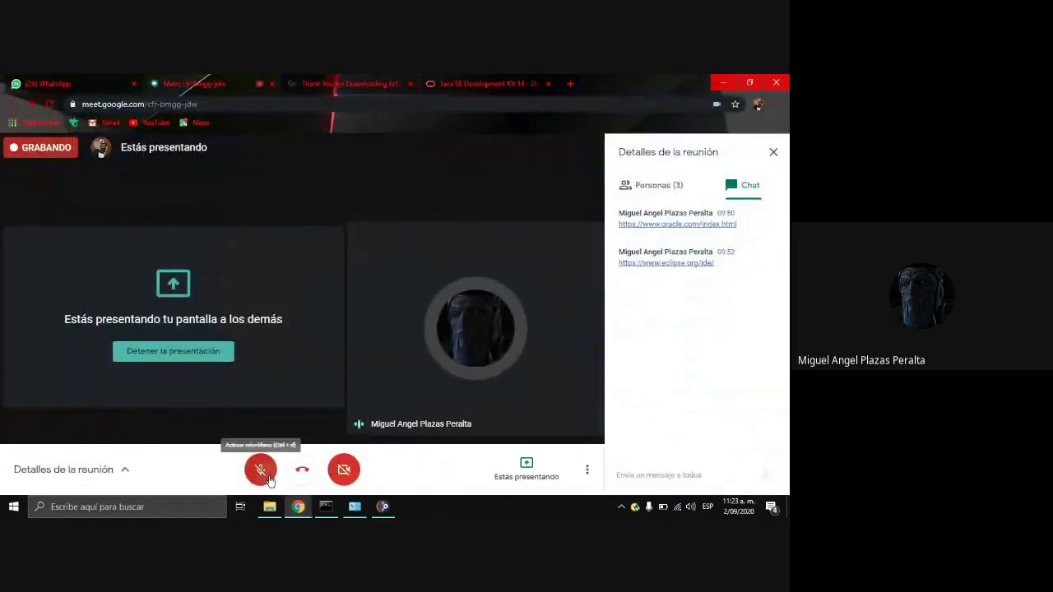
{"action": "left_click", "coordinate": [270, 480]}
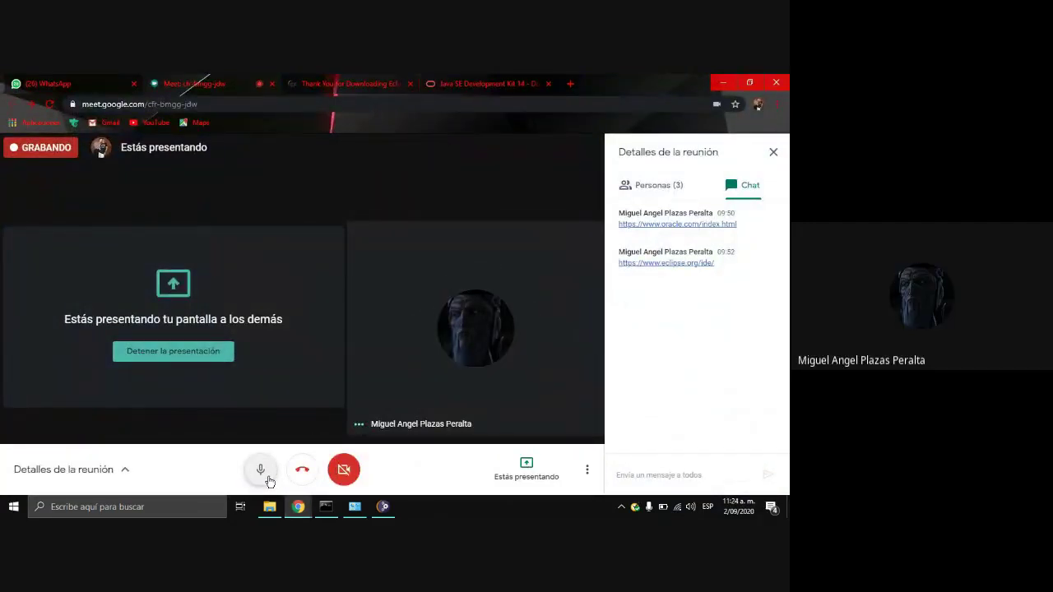
{"action": "left_click", "coordinate": [269, 480]}
{"action": "left_click", "coordinate": [270, 480]}
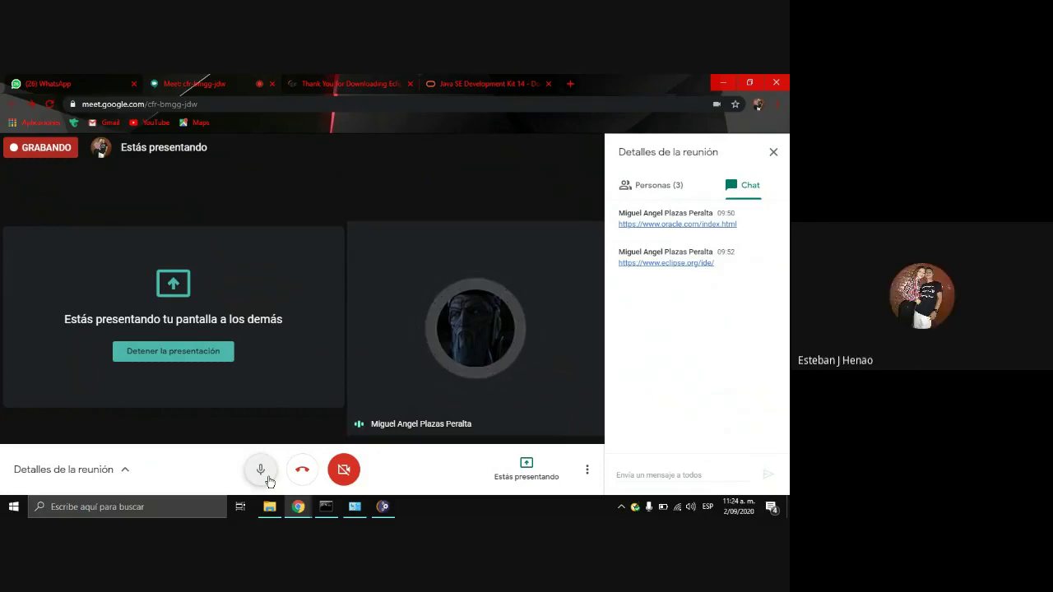
{"action": "left_click", "coordinate": [270, 480]}
Step: Bring up the Eclipse Installer, show the desktop and restore the installer over it to check progress
{"action": "left_click", "coordinate": [383, 507]}
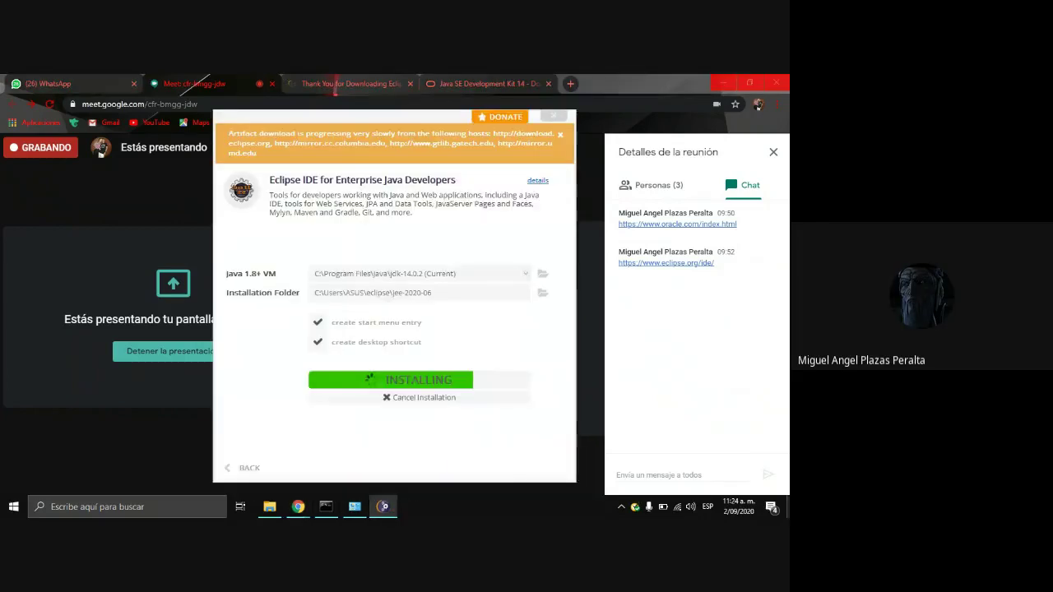
{"action": "key", "text": "super+d"}
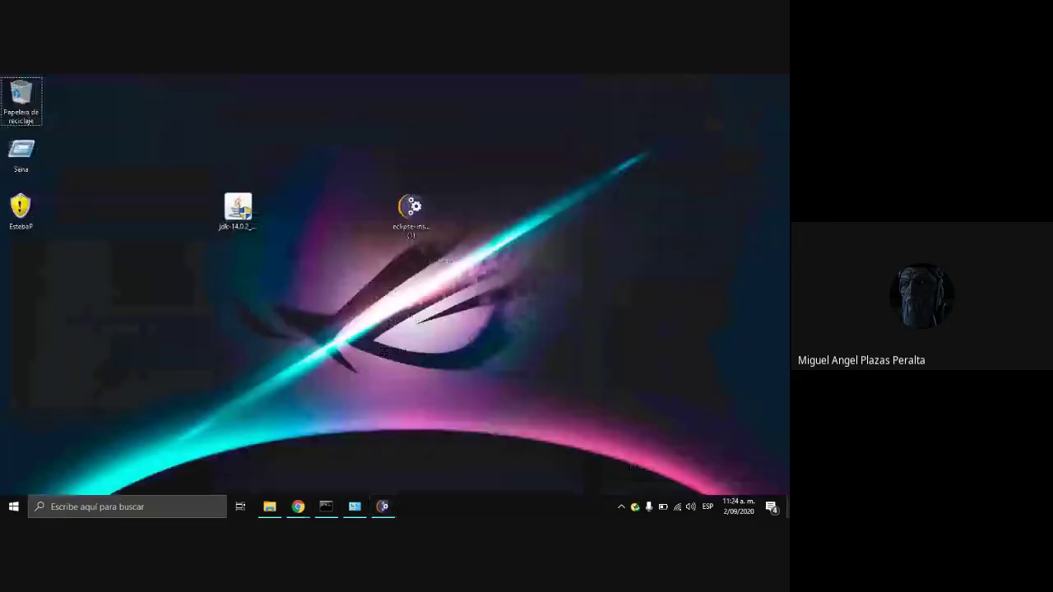
{"action": "left_click", "coordinate": [386, 509]}
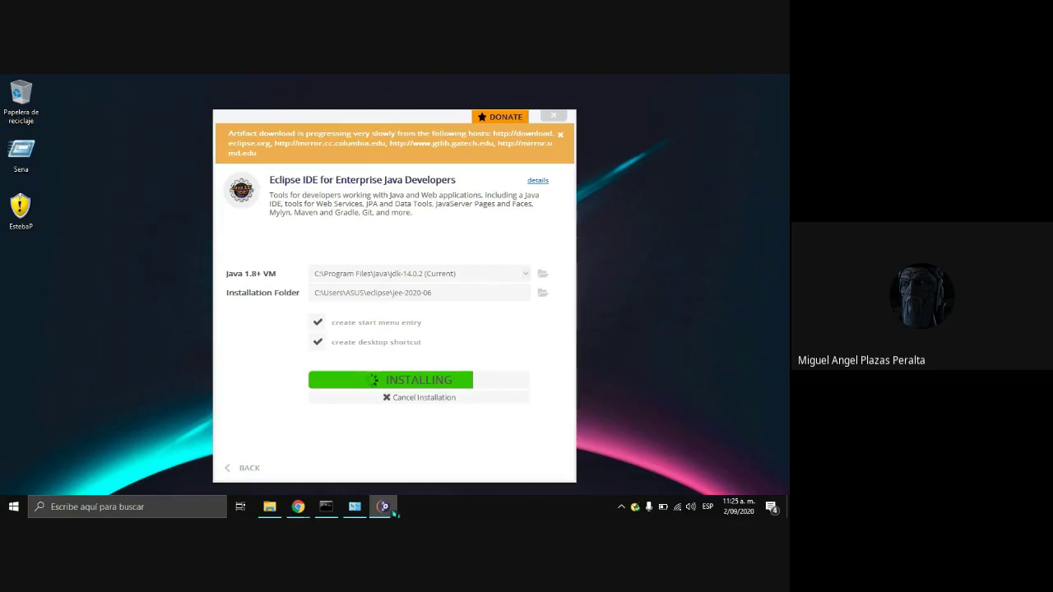
Step: View the Google Meet window and show the desktop
{"action": "mouse_move", "coordinate": [298, 507]}
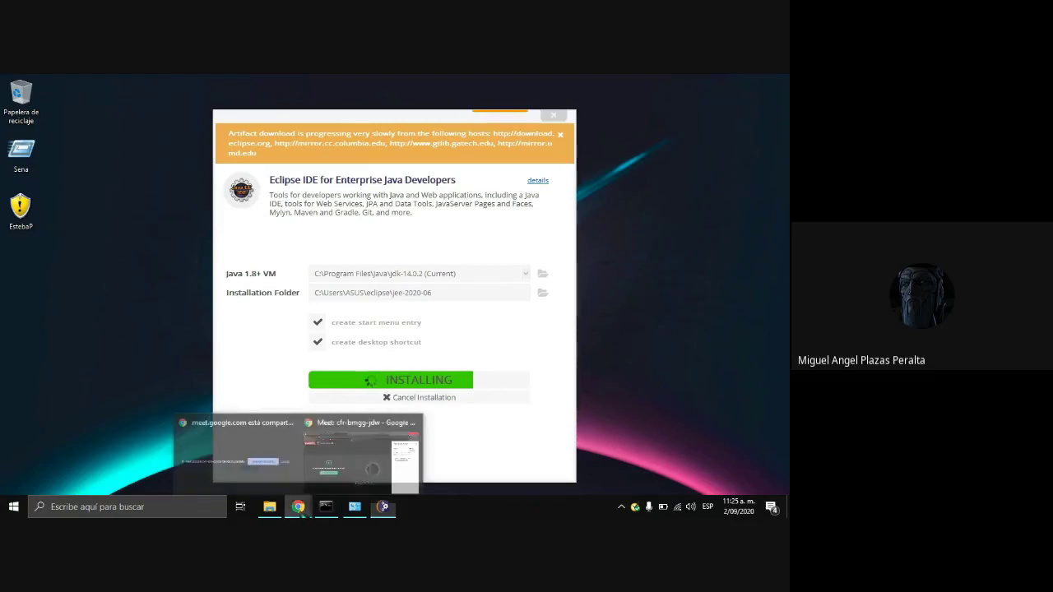
{"action": "left_click", "coordinate": [362, 461]}
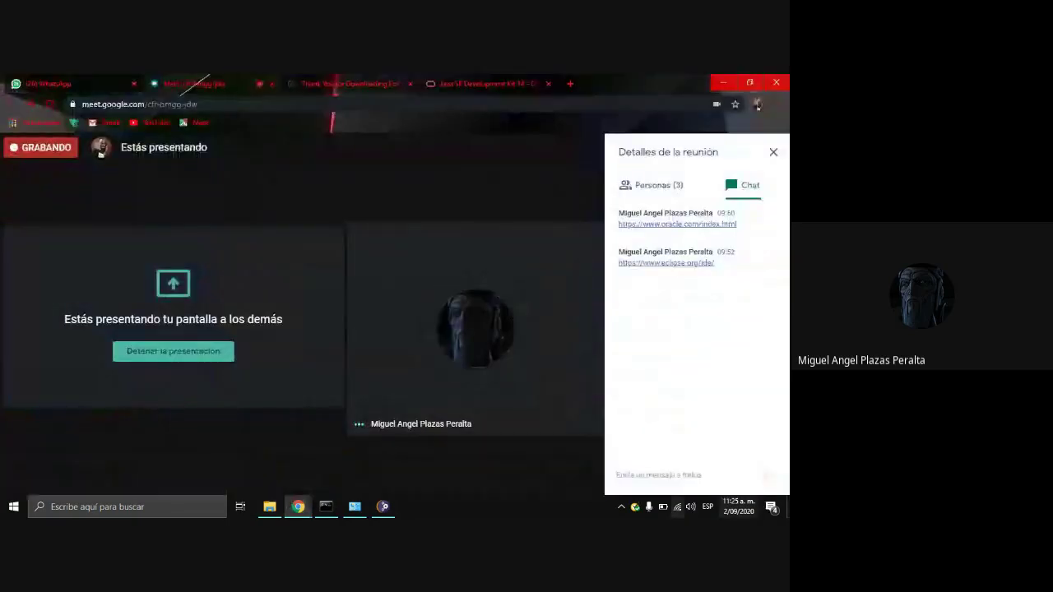
{"action": "key", "text": "super+d"}
{"action": "left_click", "coordinate": [355, 507]}
{"action": "left_click", "coordinate": [354, 507]}
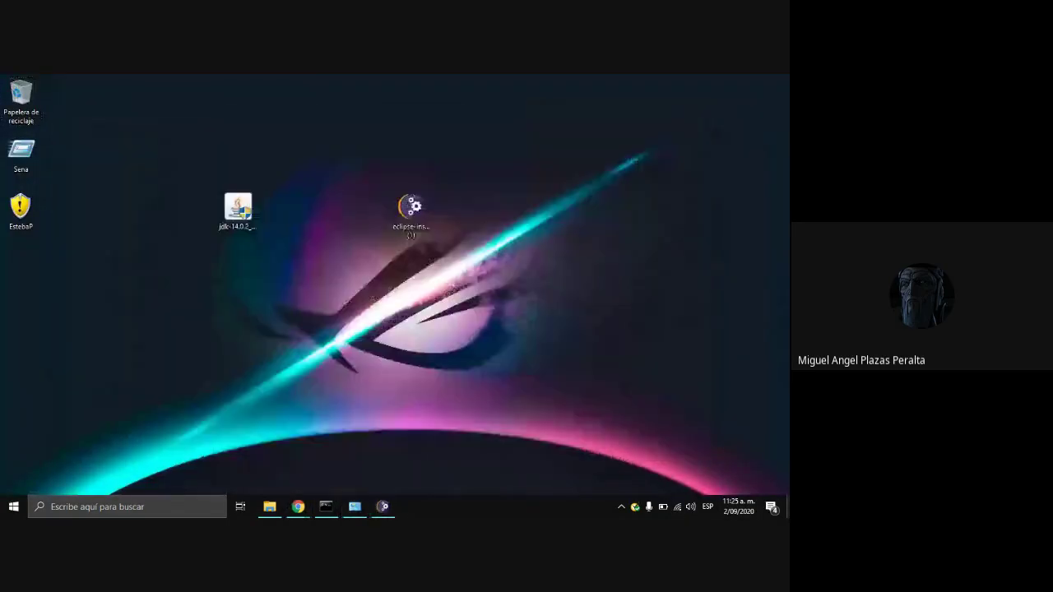
Step: Restore the Eclipse Installer to check the installation and refresh the desktop
{"action": "left_click", "coordinate": [383, 507]}
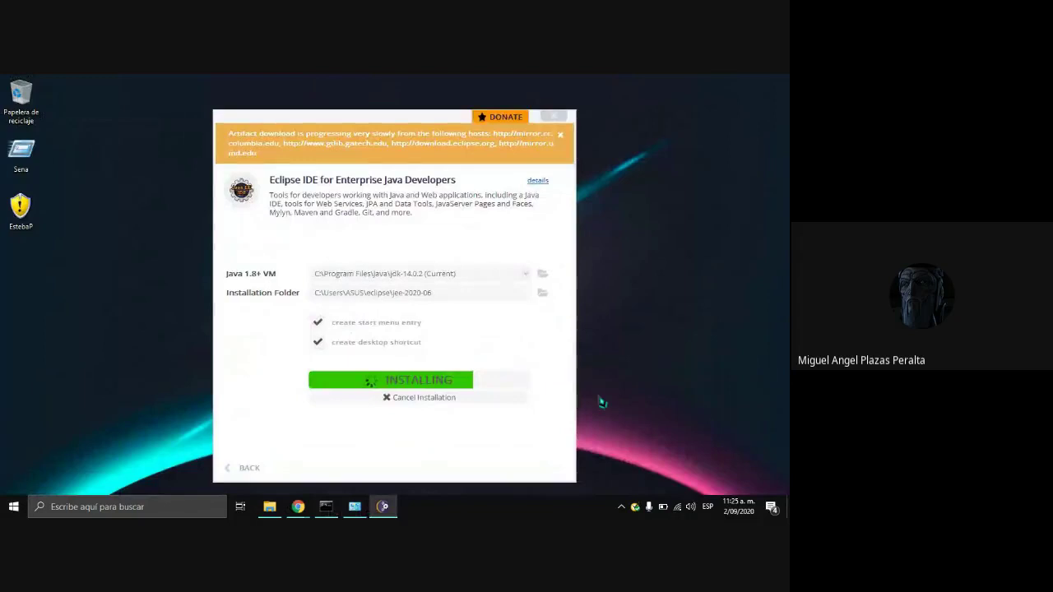
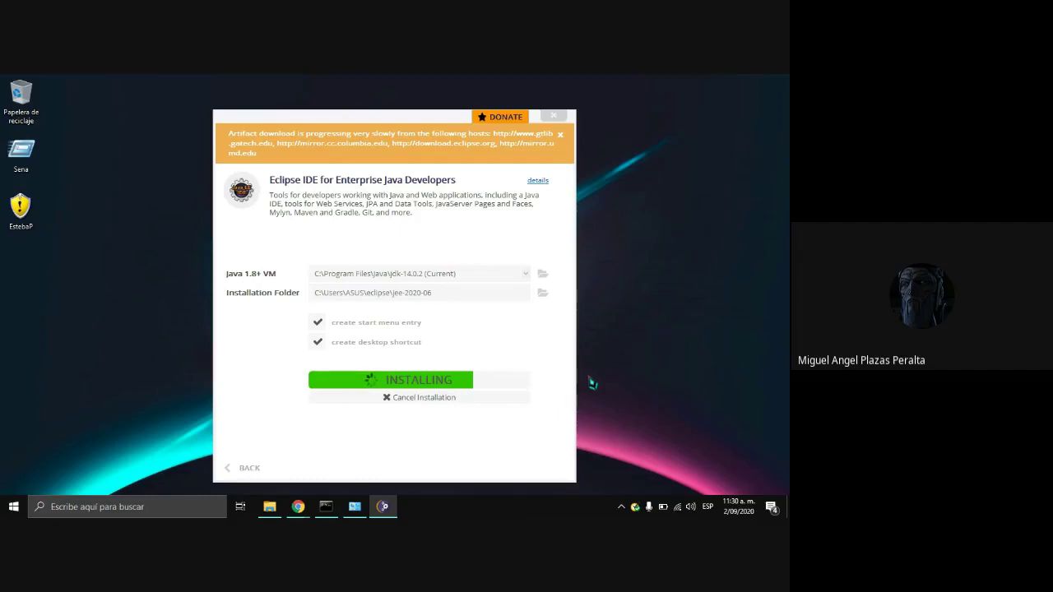
{"action": "right_click", "coordinate": [92, 335]}
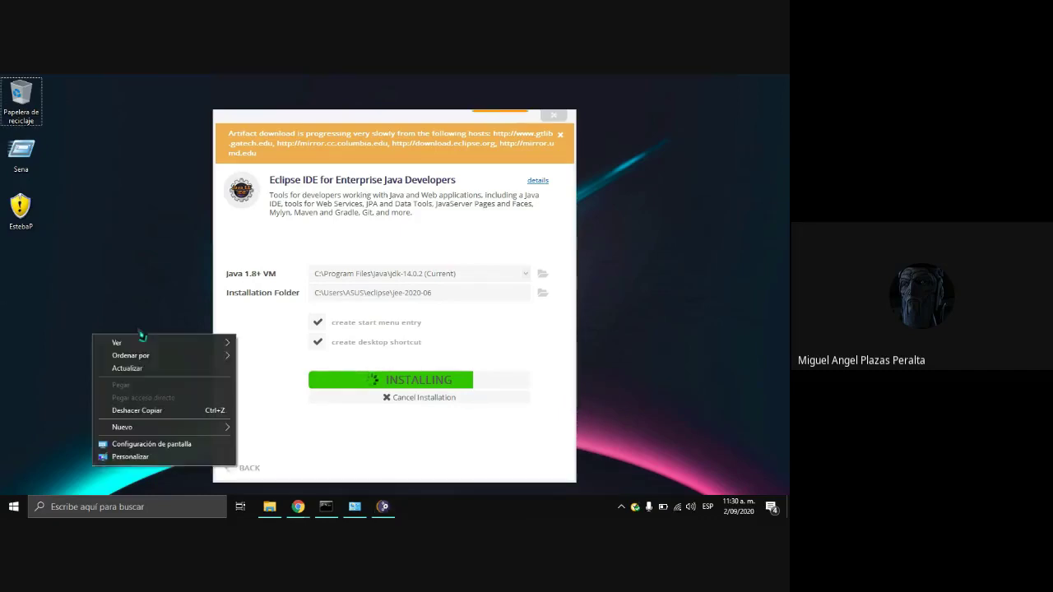
{"action": "left_click", "coordinate": [159, 371]}
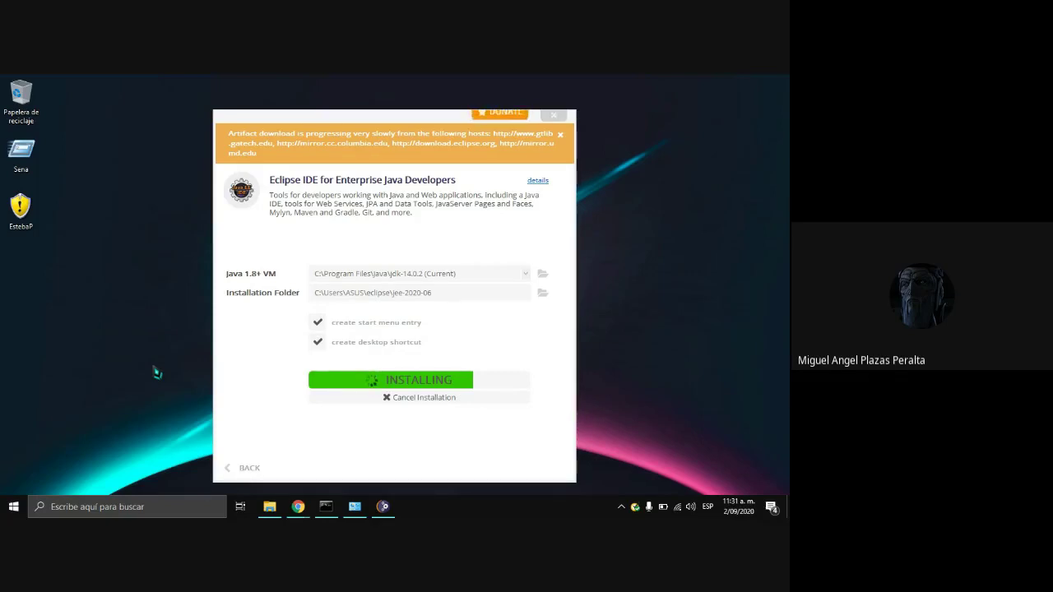
Step: Mute the microphone in the Google Meet call and return to the Eclipse Installer
{"action": "mouse_move", "coordinate": [298, 507]}
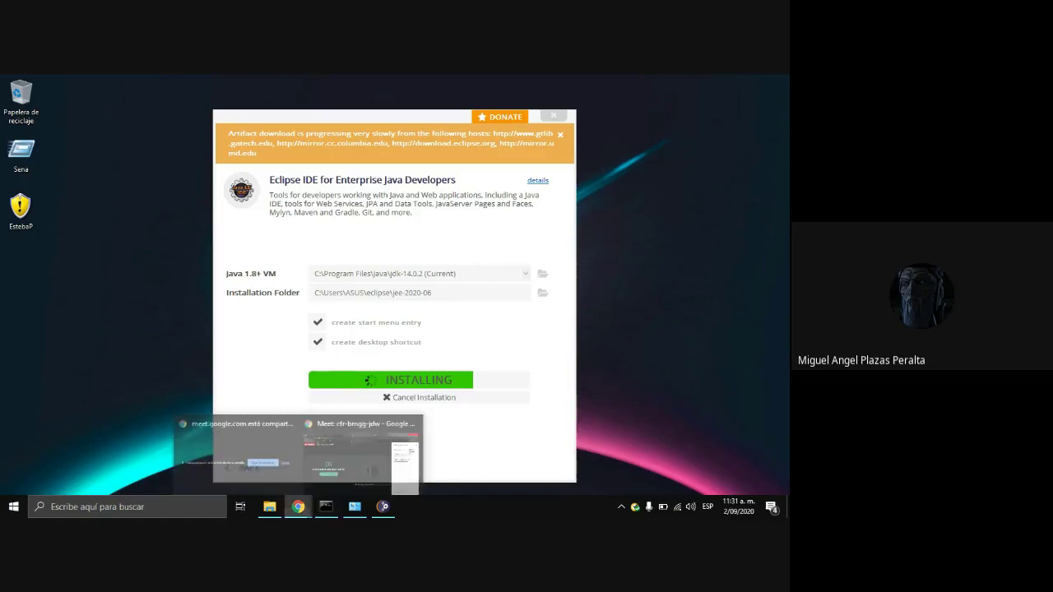
{"action": "left_click", "coordinate": [362, 457]}
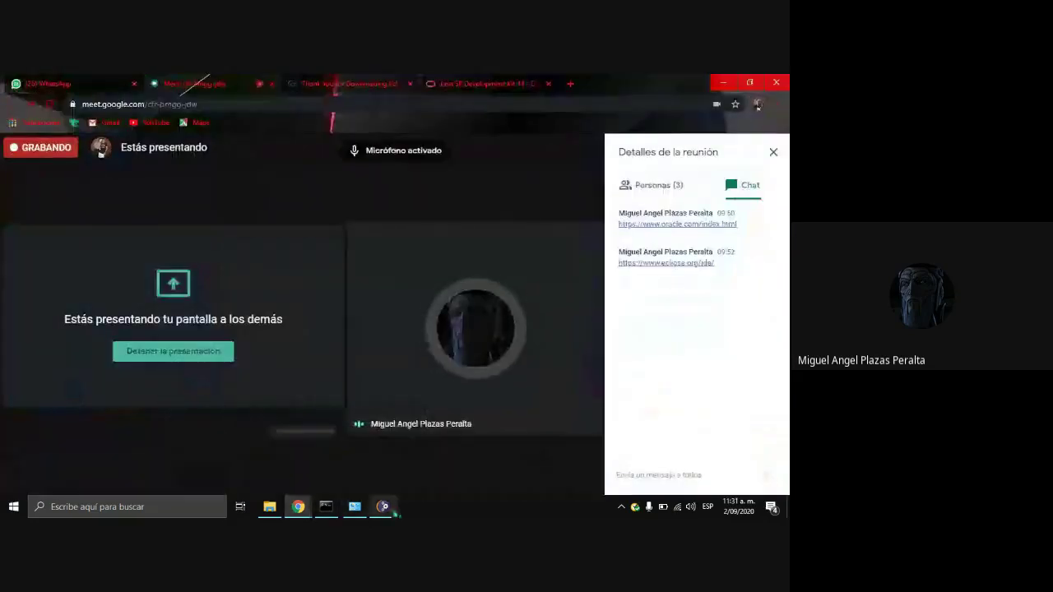
{"action": "left_click", "coordinate": [260, 469]}
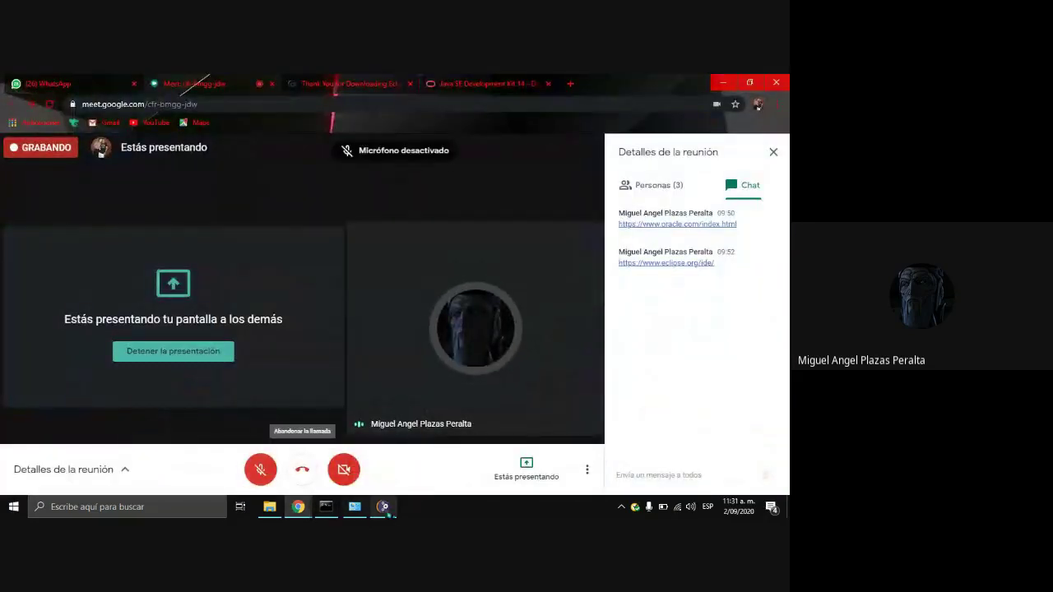
{"action": "left_click", "coordinate": [382, 507]}
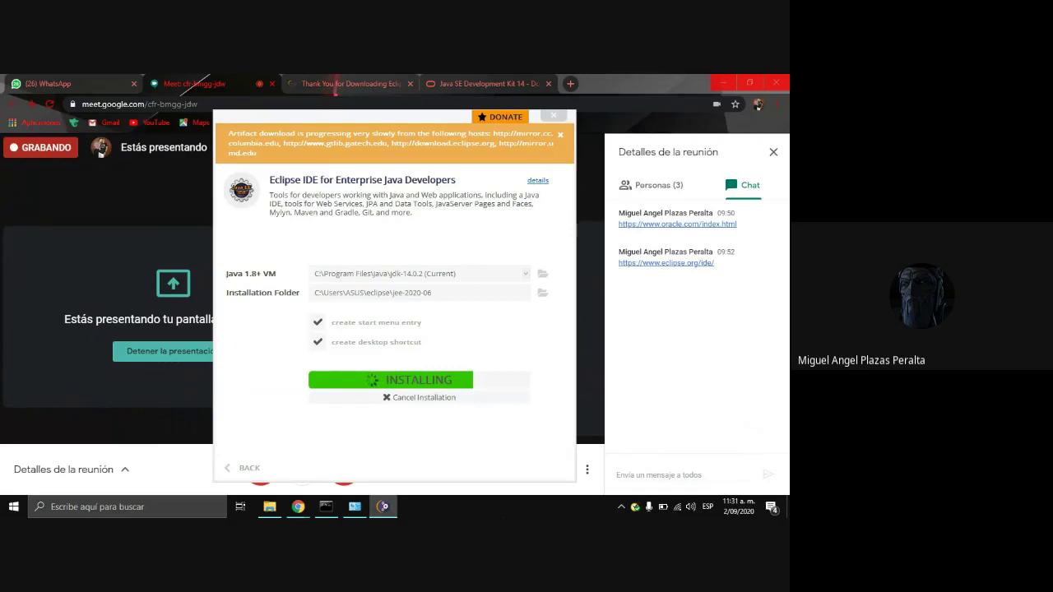
{"action": "left_click", "coordinate": [384, 506]}
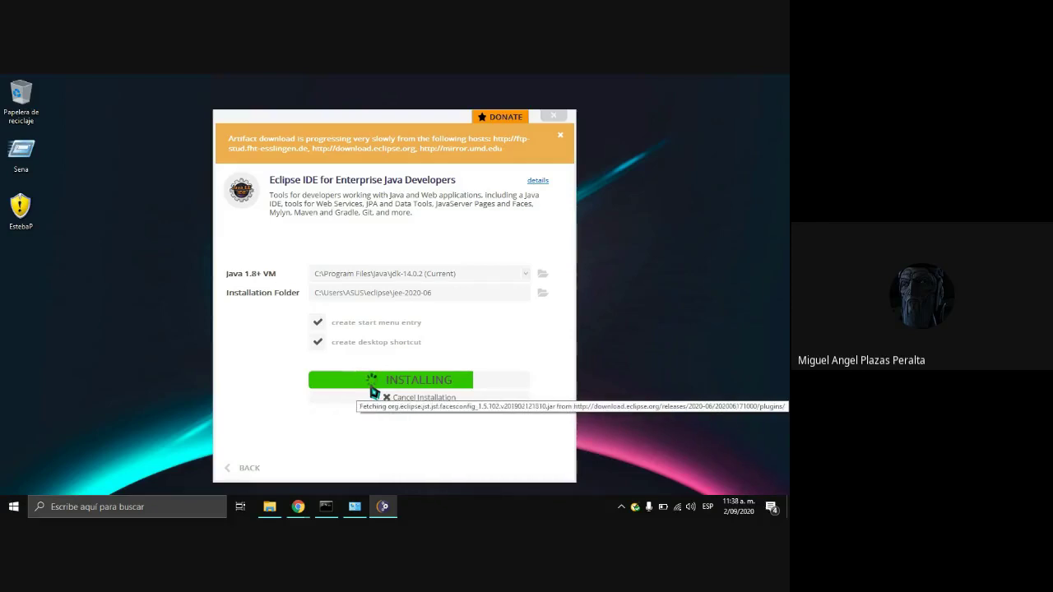
Step: Switch from the Eclipse Installer to the Google Meet call and unmute the microphone
{"action": "mouse_move", "coordinate": [298, 506]}
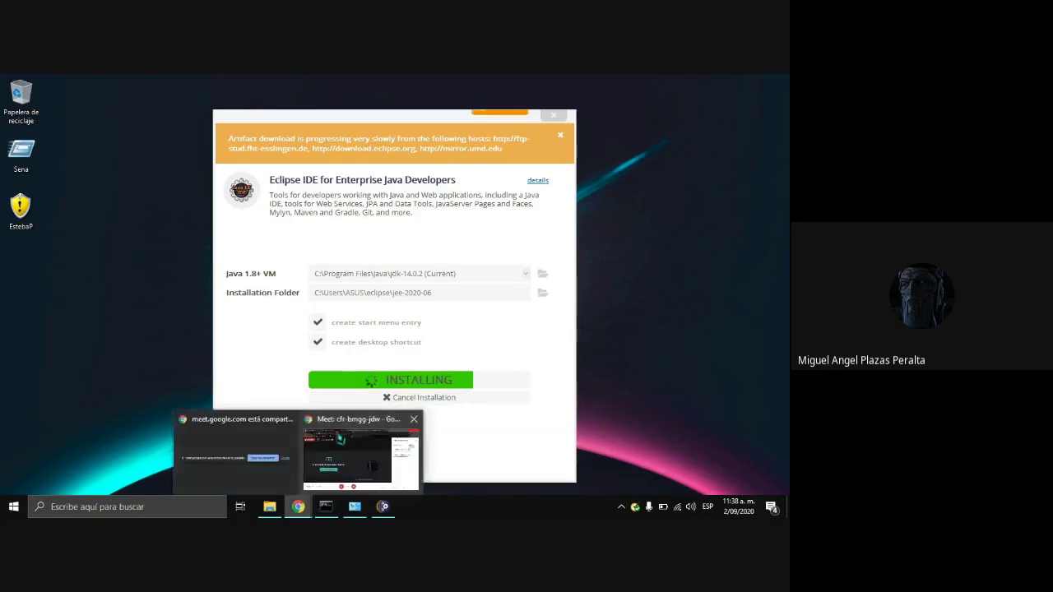
{"action": "left_click", "coordinate": [341, 437]}
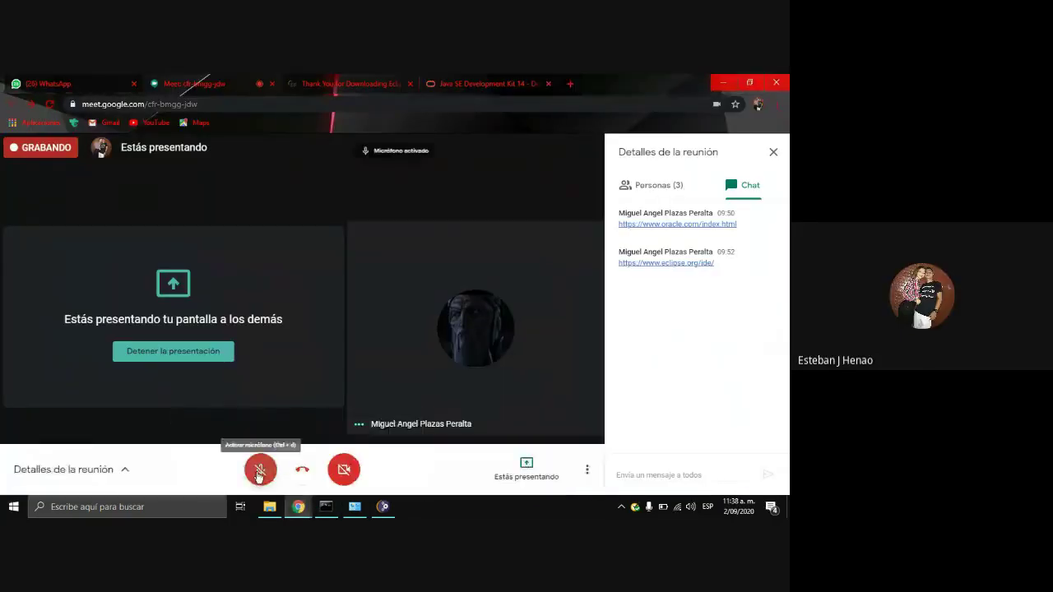
{"action": "left_click", "coordinate": [258, 468]}
Step: Check the Eclipse installation's progress, mute the microphone in the Google Meet call and return to the Eclipse Installer
{"action": "left_click", "coordinate": [787, 506]}
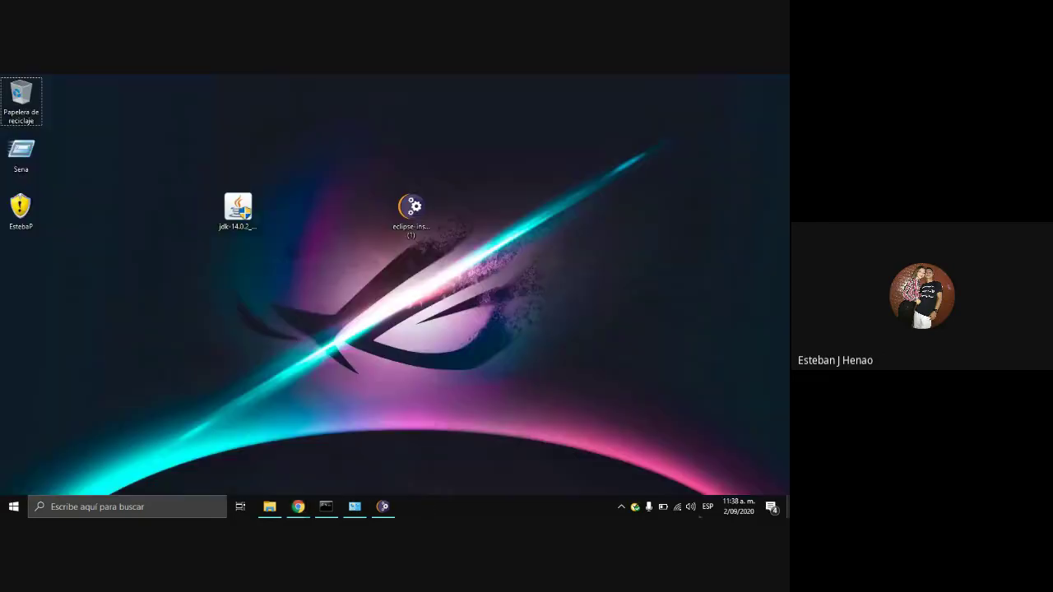
{"action": "left_click", "coordinate": [383, 506]}
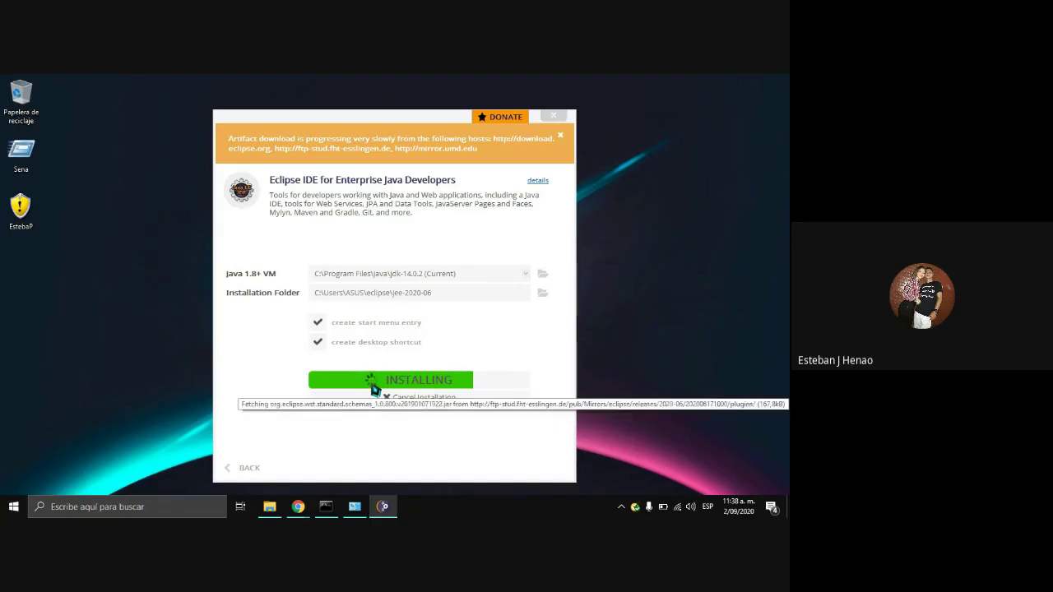
{"action": "mouse_move", "coordinate": [295, 512]}
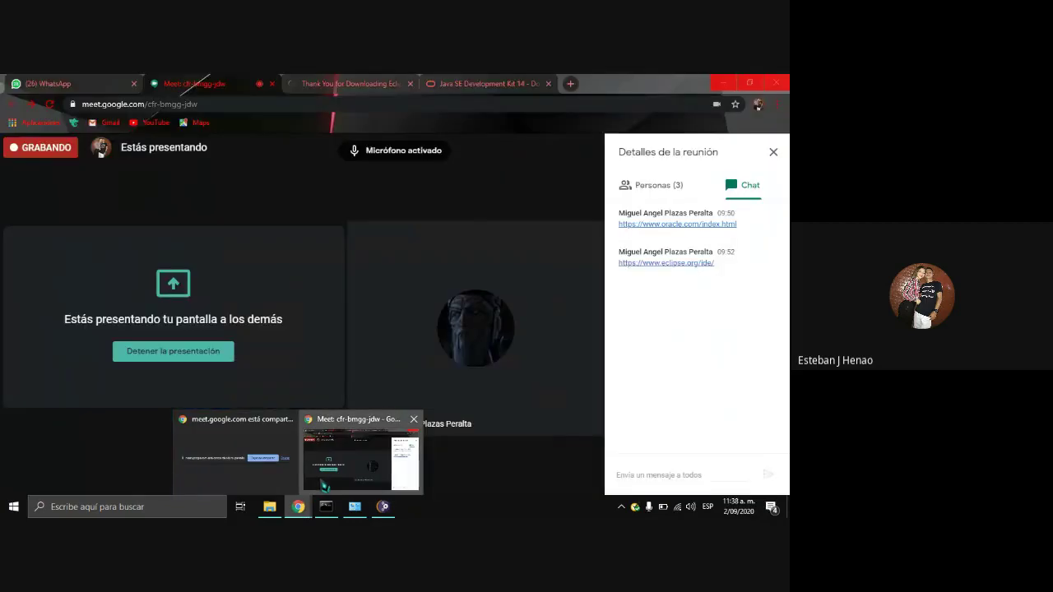
{"action": "left_click", "coordinate": [322, 481]}
{"action": "left_click", "coordinate": [339, 476]}
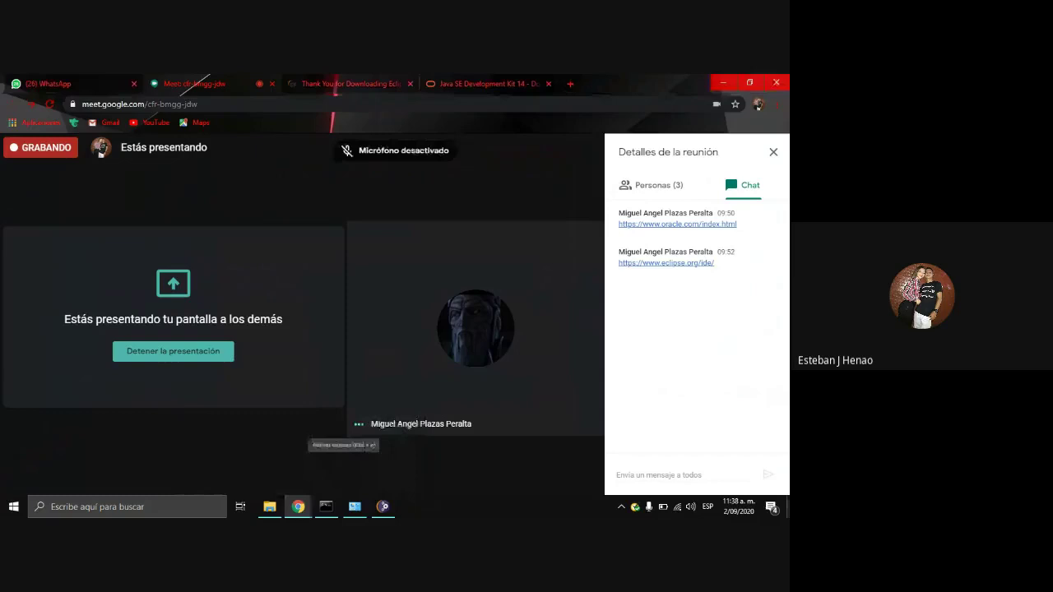
{"action": "key", "text": "super+d"}
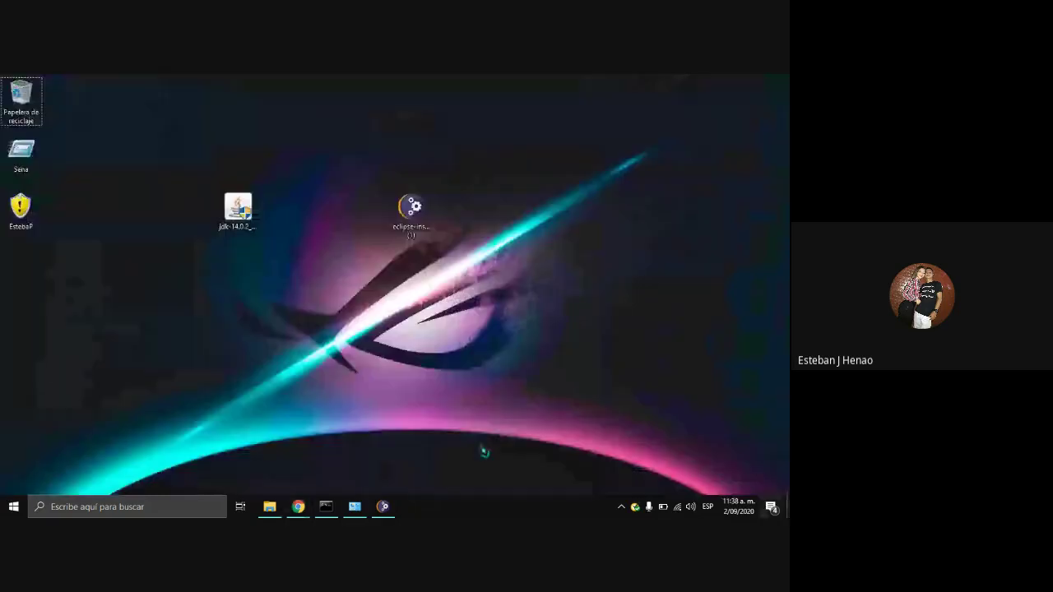
{"action": "key", "text": "alt+Tab"}
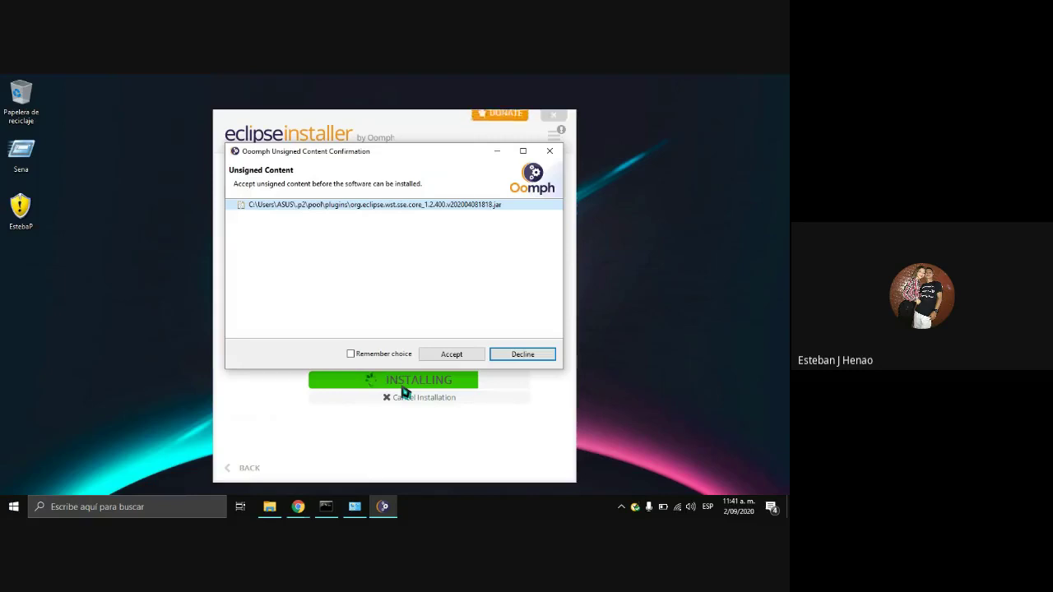
Step: Switch to the Google Meet call, unmute the microphone and return to the installer's Unsigned Content confirmation
{"action": "left_click", "coordinate": [298, 507]}
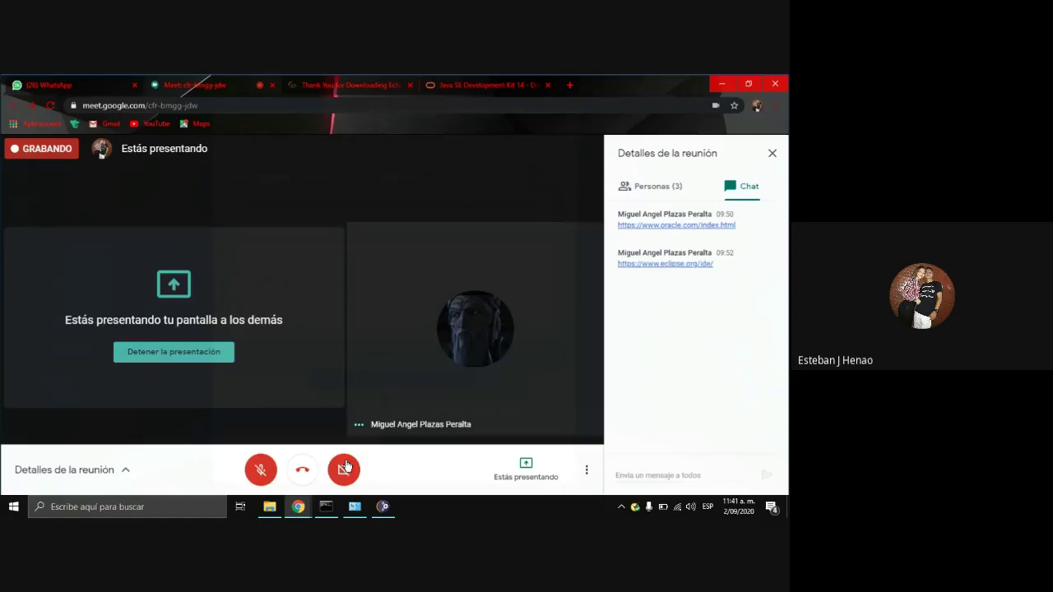
{"action": "mouse_move", "coordinate": [398, 508]}
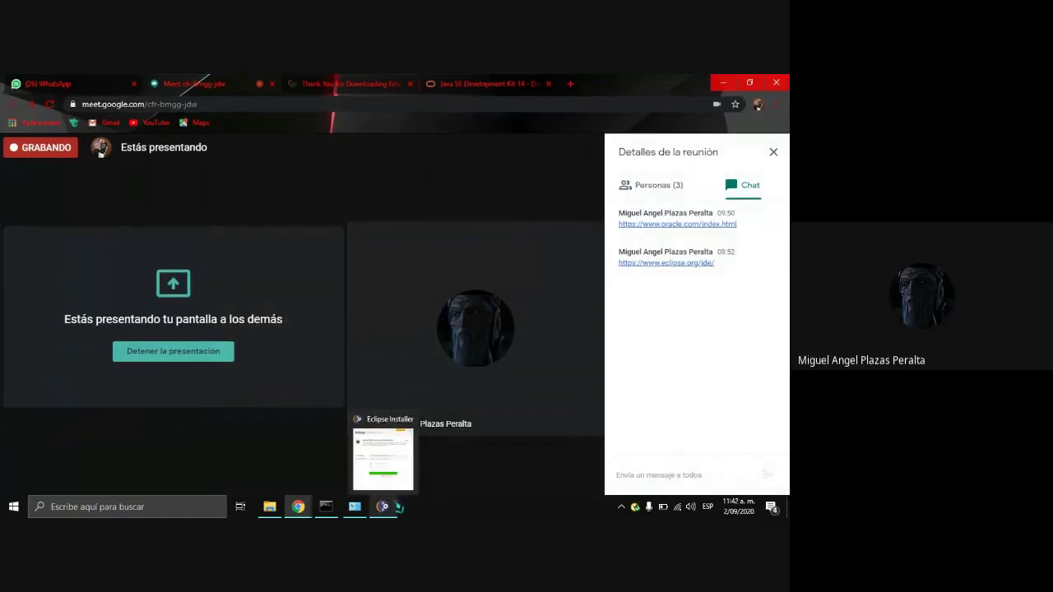
{"action": "left_click", "coordinate": [403, 475]}
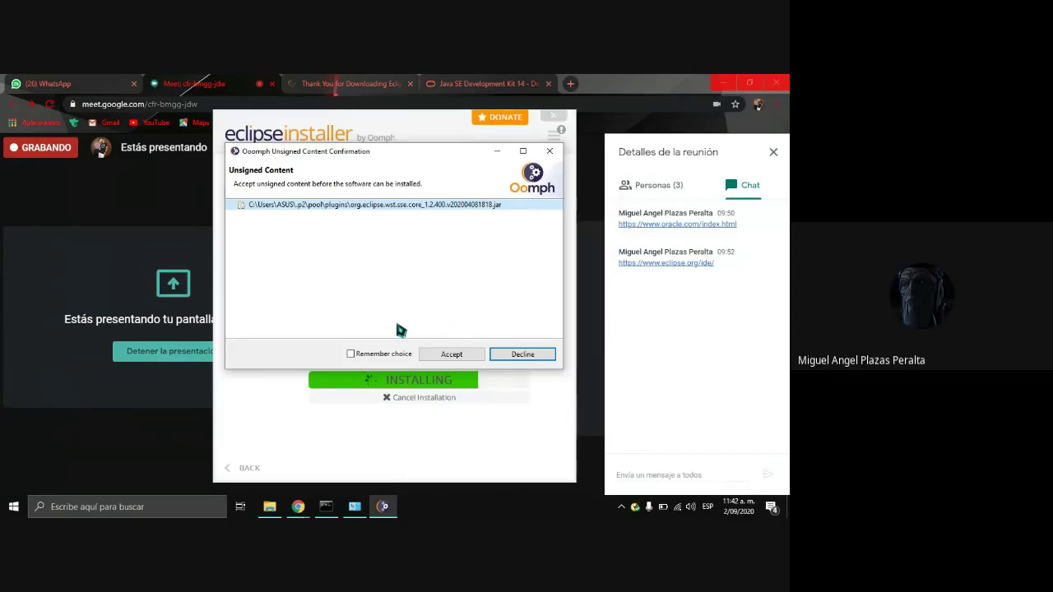
Step: Mute the microphone in the Google Meet call and move the Unsigned Content confirmation slightly lower over the Eclipse Installer
{"action": "mouse_move", "coordinate": [298, 507]}
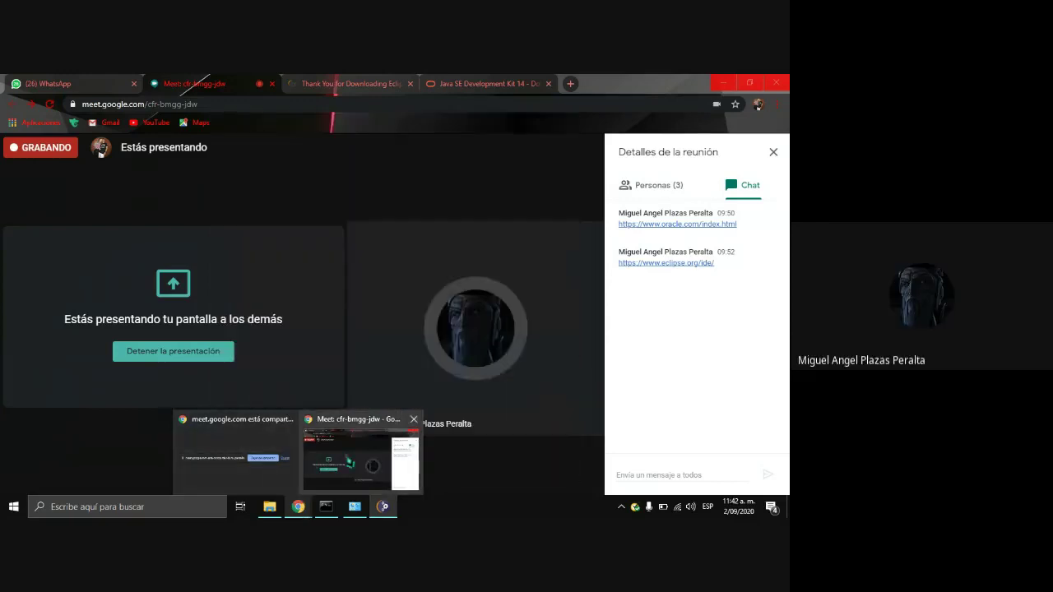
{"action": "left_click", "coordinate": [349, 463]}
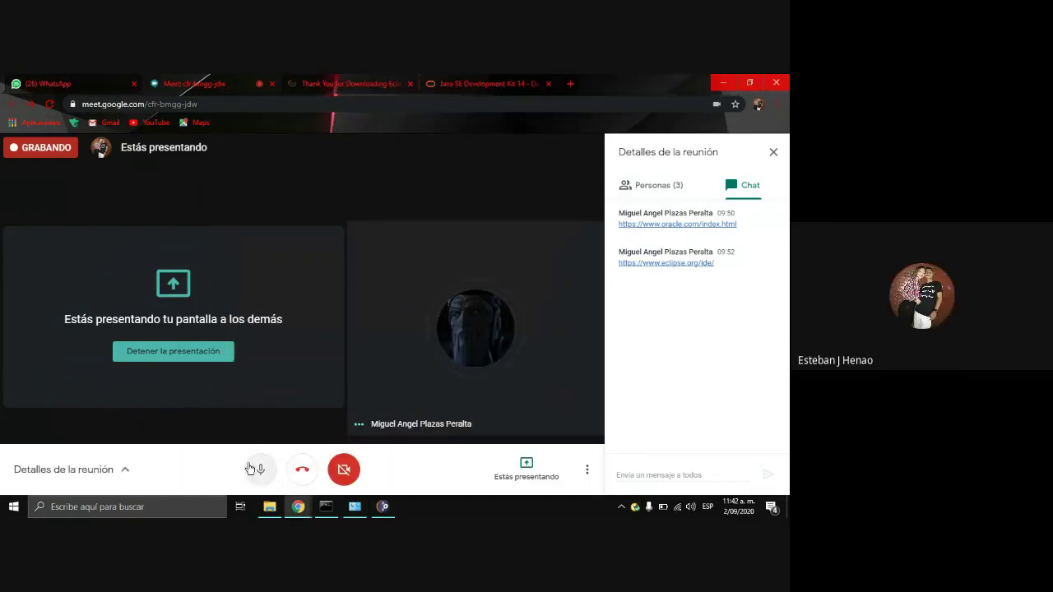
{"action": "left_click", "coordinate": [262, 471]}
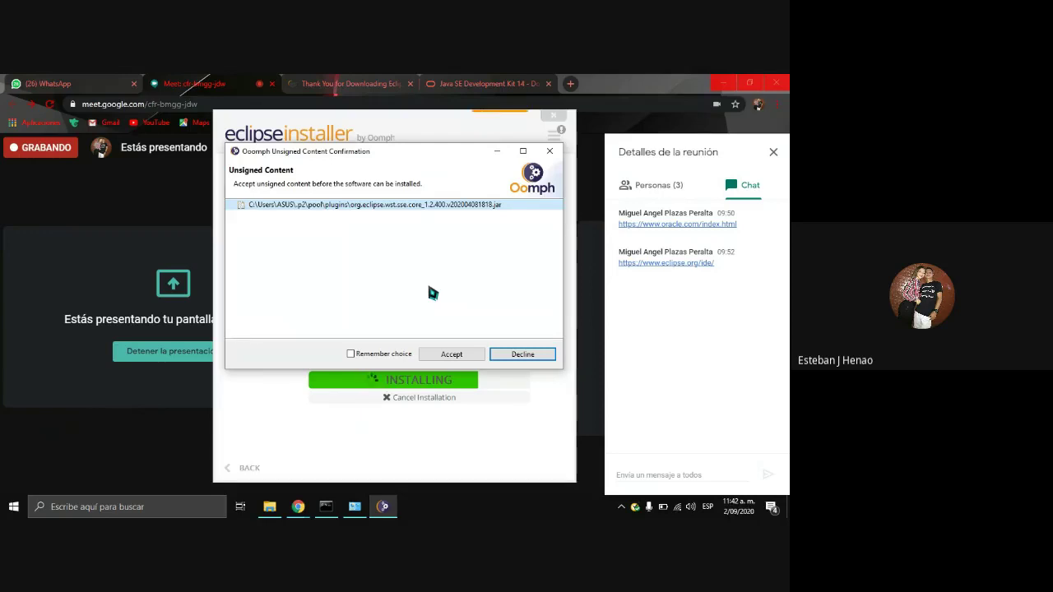
{"action": "left_click_drag", "start_coordinate": [393, 158], "coordinate": [390, 186]}
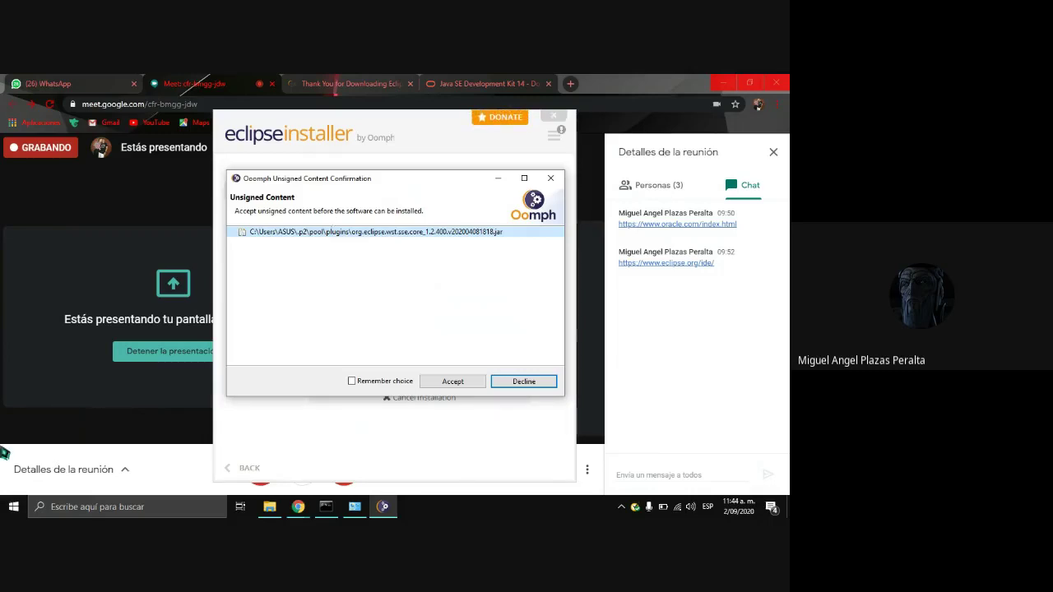
Step: Unmute the microphone in the Google Meet call and bring the Unsigned Content confirmation back into focus
{"action": "left_click", "coordinate": [306, 510]}
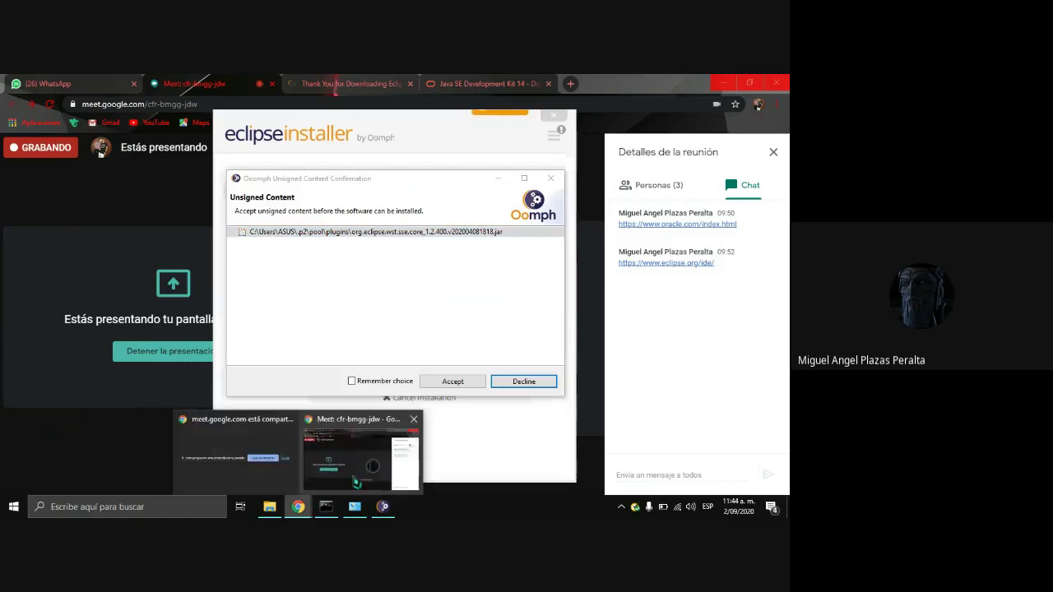
{"action": "left_click", "coordinate": [272, 432]}
{"action": "left_click", "coordinate": [259, 466]}
{"action": "left_click", "coordinate": [383, 507]}
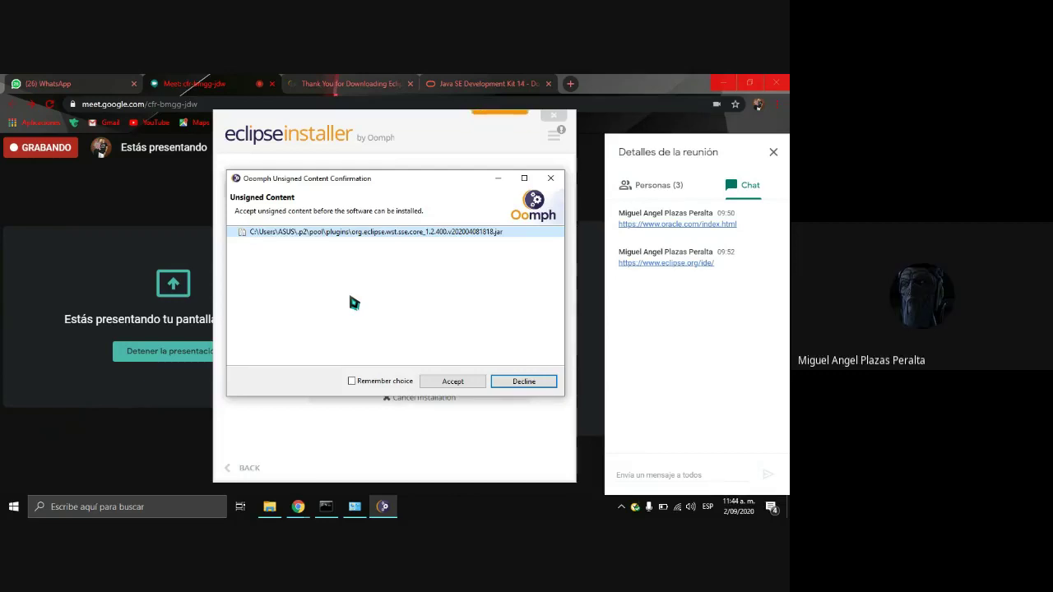
Step: Accept the unsigned org.eclipse.wst.sse.core content, and select and accept the Eclipse.org Foundation certificate
{"action": "left_click", "coordinate": [452, 381]}
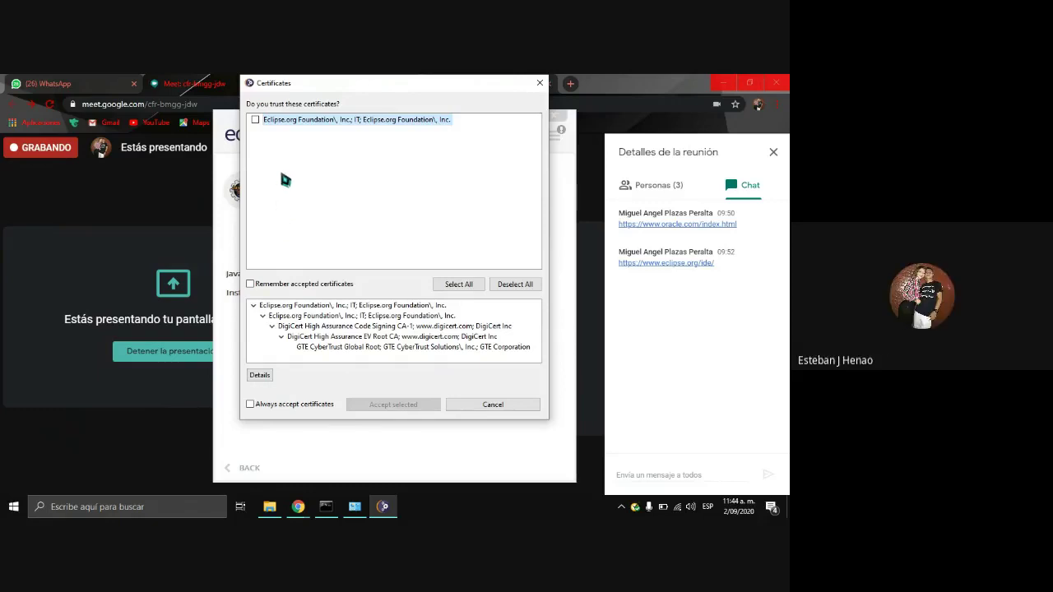
{"action": "left_click", "coordinate": [467, 290]}
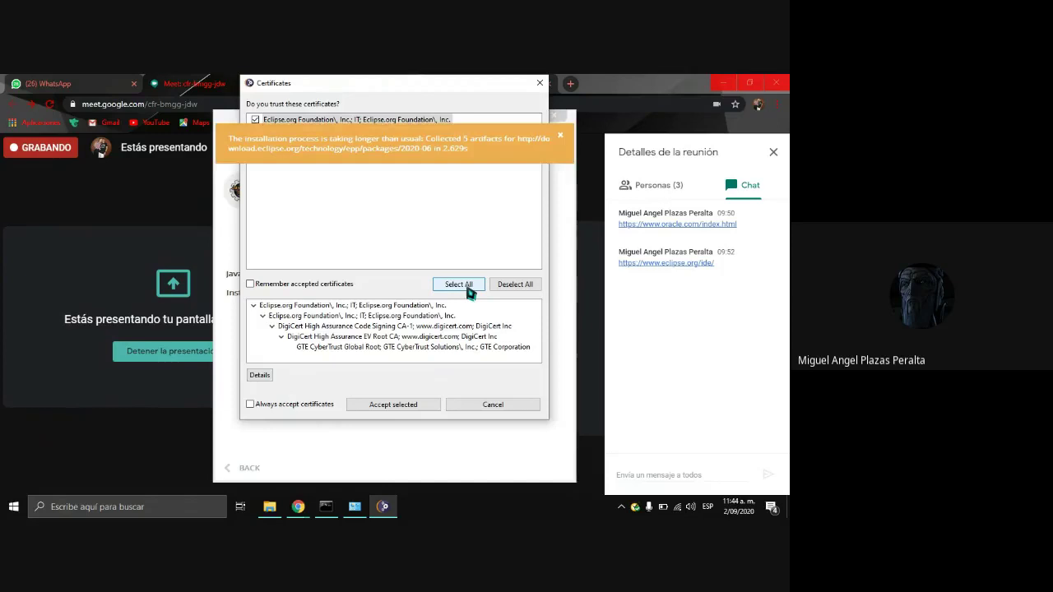
{"action": "left_click", "coordinate": [405, 408]}
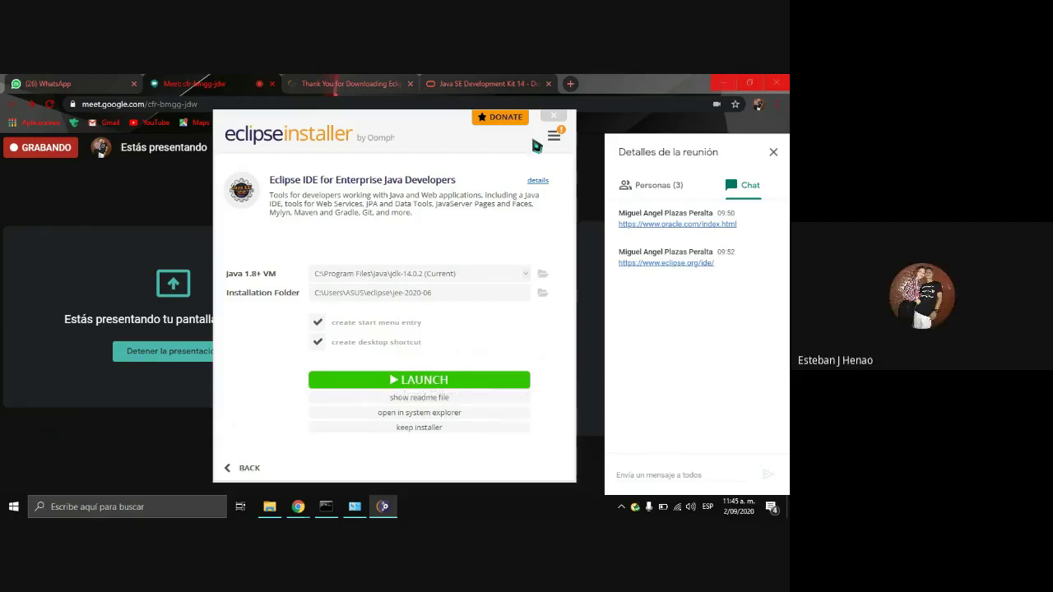
Step: Launch the installed Eclipse IDE from the installer and minimize the browser window with the Meet call
{"action": "left_click", "coordinate": [424, 385]}
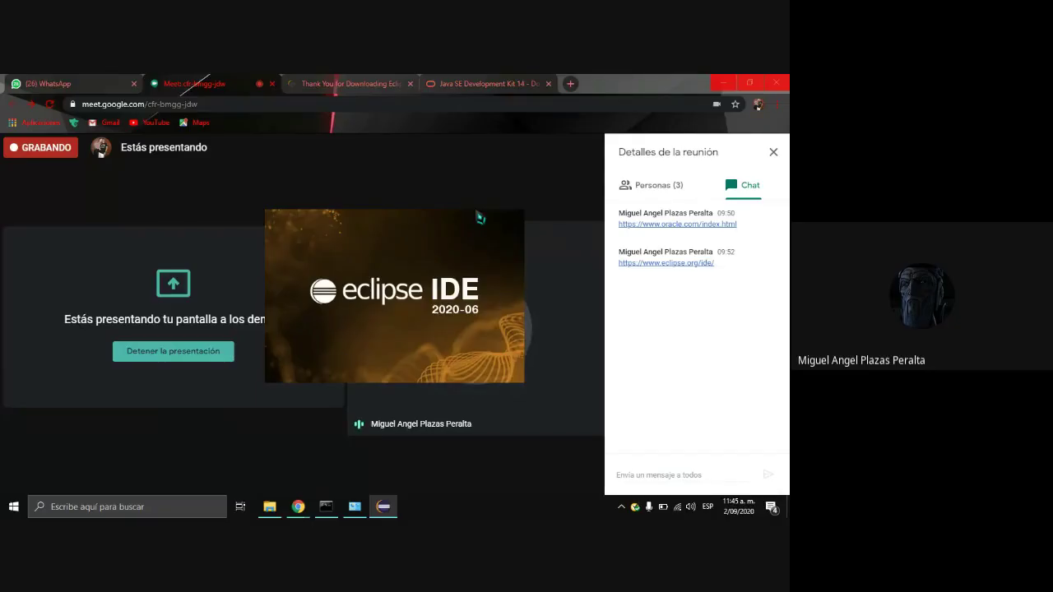
{"action": "left_click", "coordinate": [728, 83]}
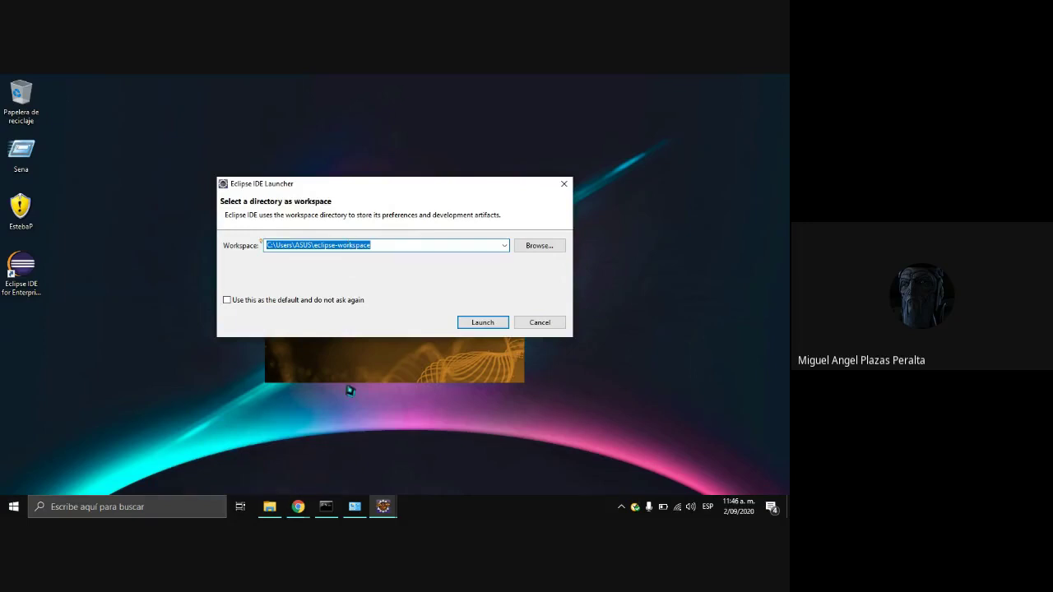
Step: Try to open C:\Users\ASUS\eclipse-workspace in File Explorer, dismiss the error and shorten the path to C:\Users
{"action": "left_click", "coordinate": [270, 507]}
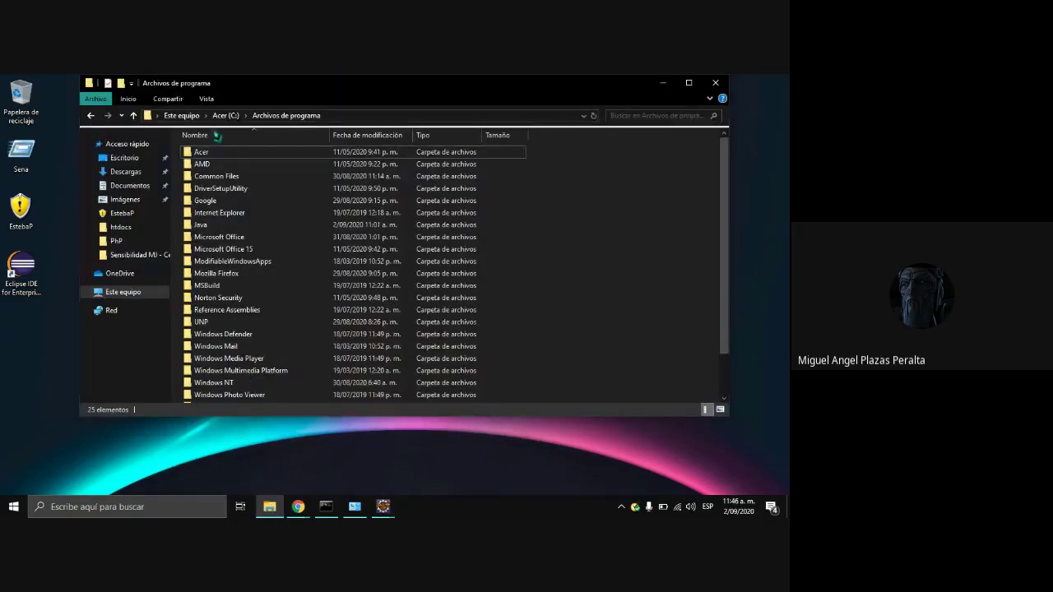
{"action": "left_click", "coordinate": [308, 116]}
{"action": "type", "text": "C:\\Users\\ASUS\\eclipse-workspace"}
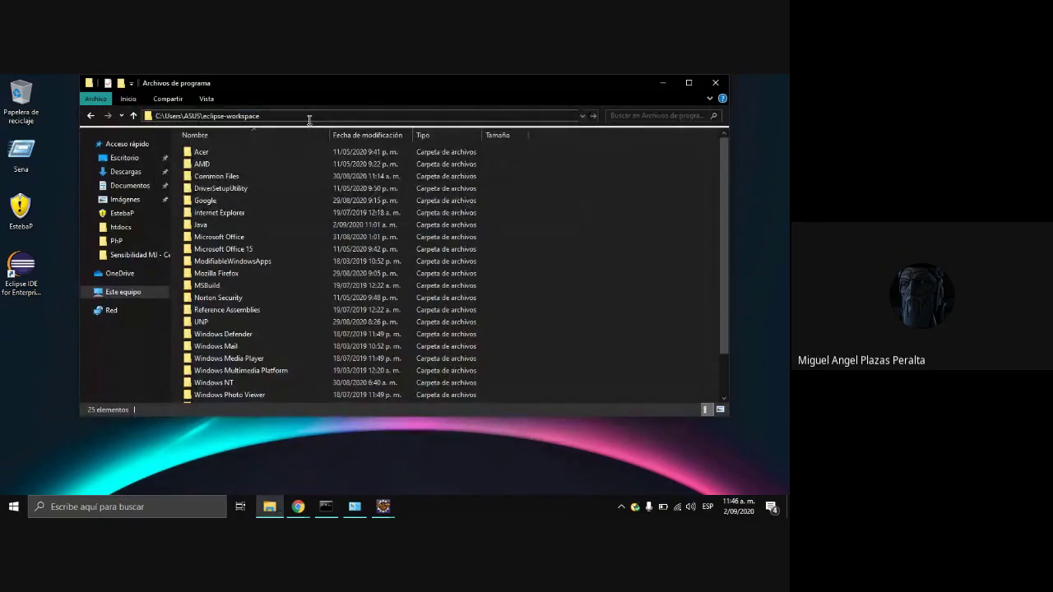
{"action": "key", "text": "Return"}
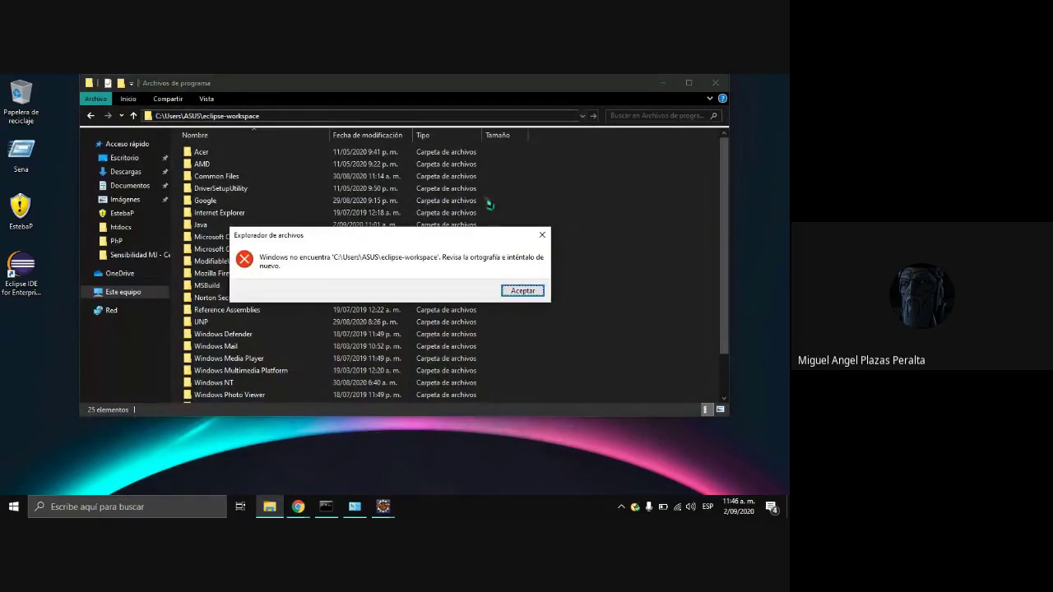
{"action": "left_click", "coordinate": [543, 235]}
{"action": "left_click", "coordinate": [271, 115]}
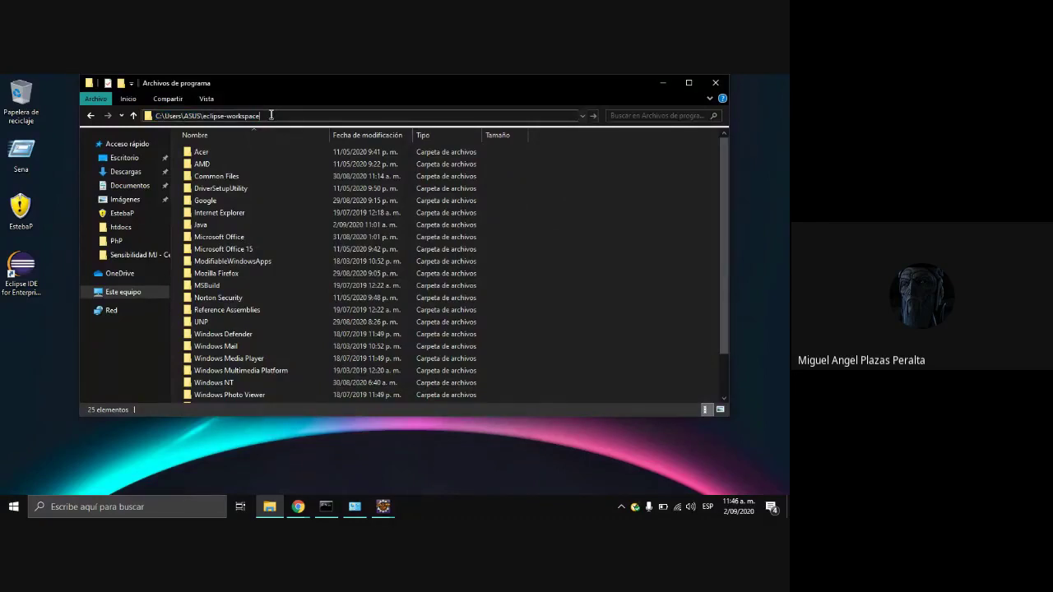
{"action": "left_click_drag", "start_coordinate": [280, 115], "coordinate": [183, 116]}
{"action": "key", "text": "BackSpace"}
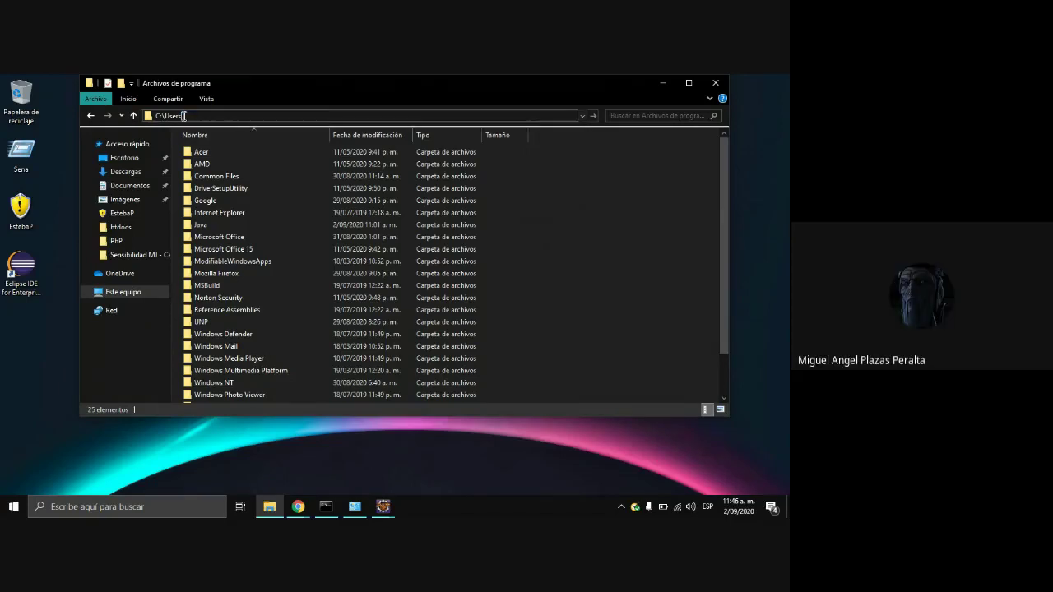
Step: Browse the C: drive to Usuarios > ASUS to look for the workspace folder, and minimize File Explorer
{"action": "left_click", "coordinate": [136, 292]}
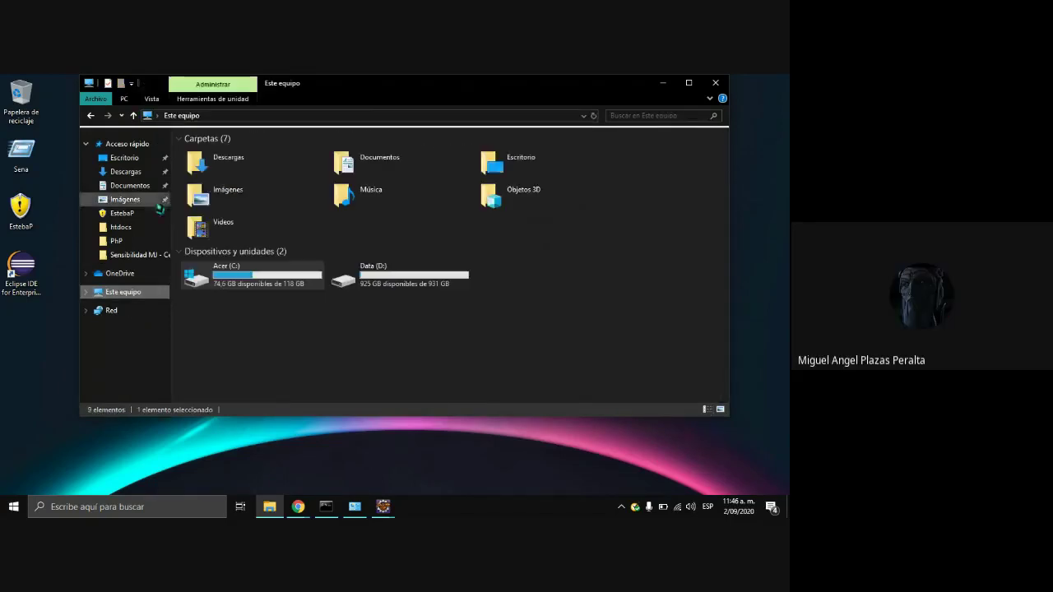
{"action": "double_click", "coordinate": [259, 272]}
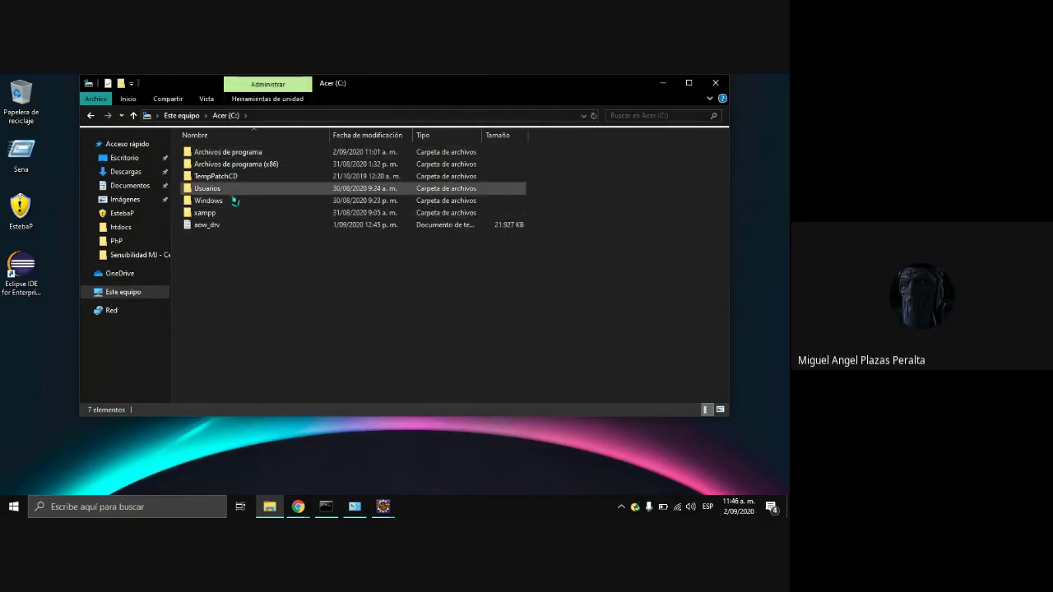
{"action": "double_click", "coordinate": [234, 190]}
{"action": "double_click", "coordinate": [231, 168]}
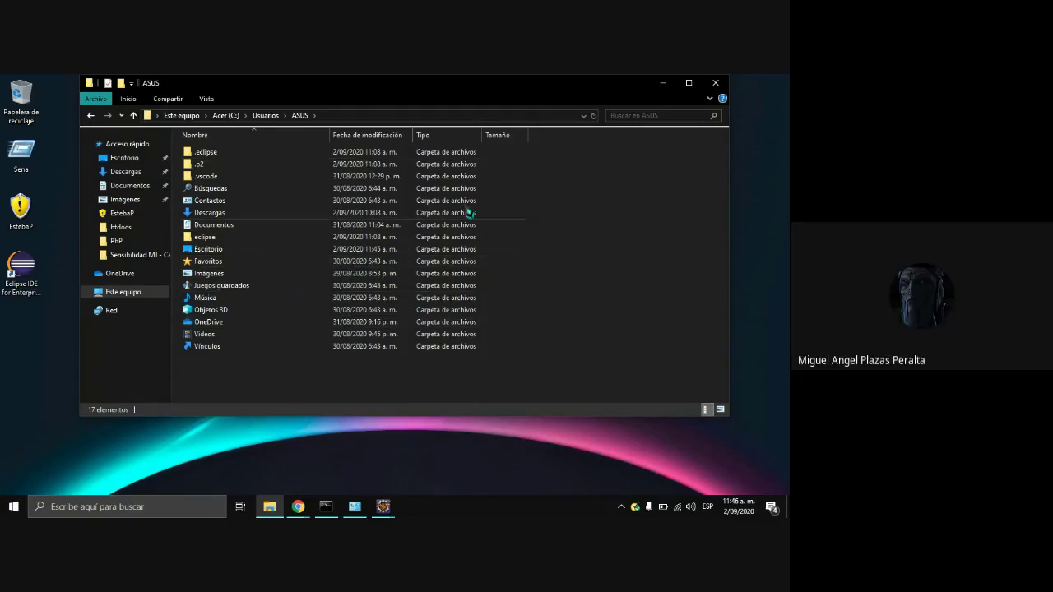
{"action": "left_click", "coordinate": [663, 84]}
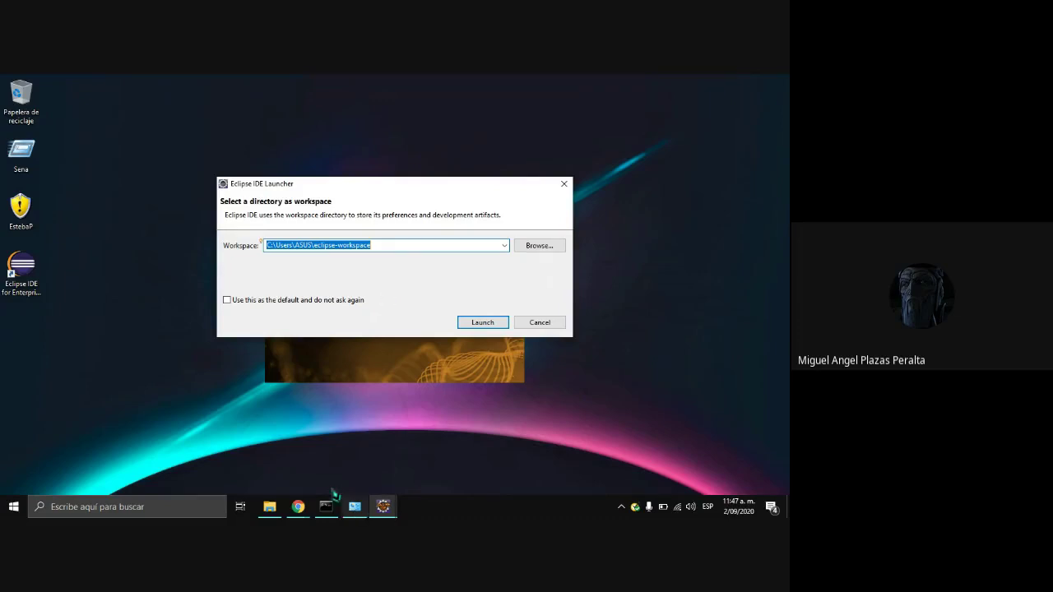
Step: Restore File Explorer, narrow its window and arrange it side by side with the Eclipse IDE Launcher
{"action": "left_click", "coordinate": [269, 507]}
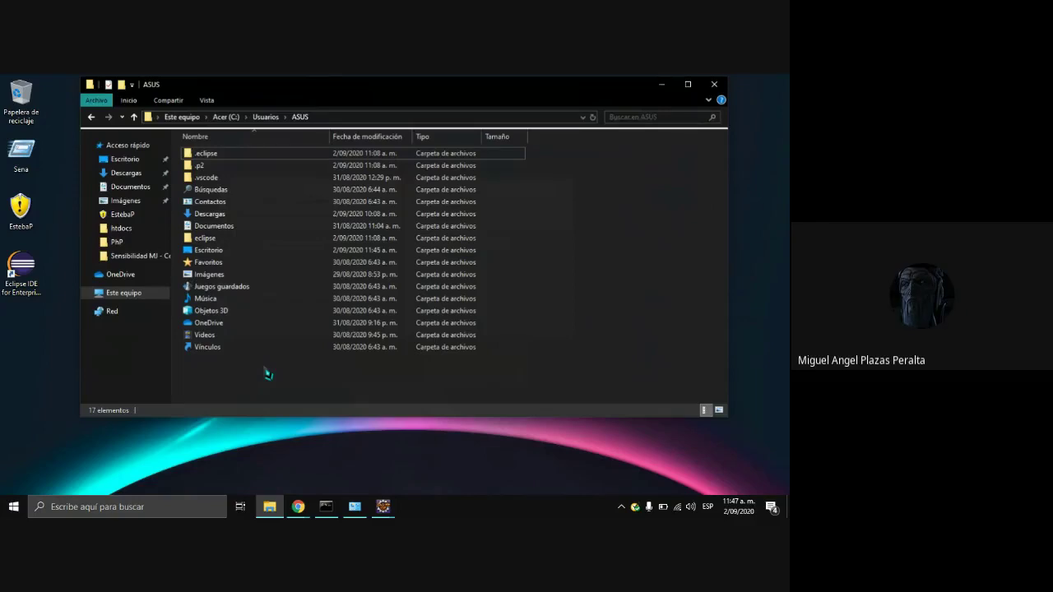
{"action": "left_click_drag", "start_coordinate": [728, 260], "coordinate": [471, 260]}
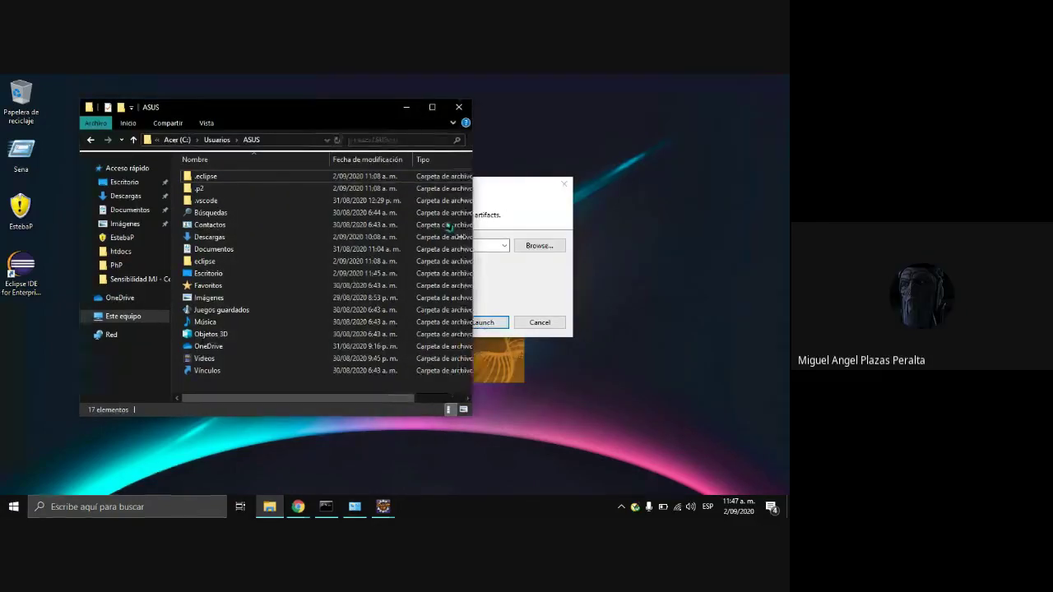
{"action": "left_click_drag", "start_coordinate": [436, 107], "coordinate": [374, 124]}
{"action": "left_click_drag", "start_coordinate": [488, 180], "coordinate": [664, 205]}
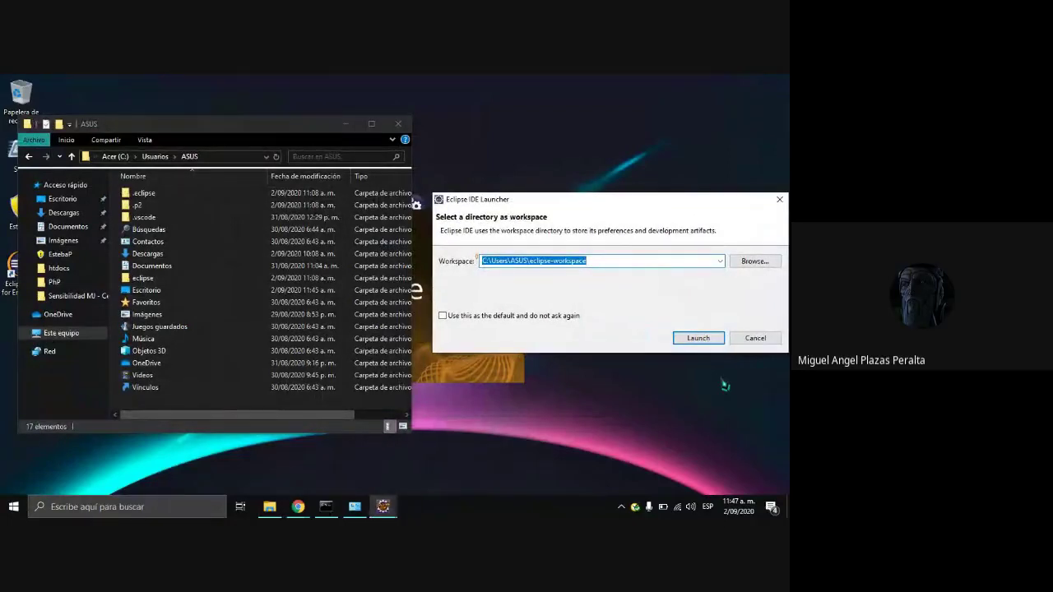
Step: Launch Eclipse with the workspace C:\Users\ASUS\eclipse-workspace and close the Welcome page to show the workbench
{"action": "left_click", "coordinate": [695, 340]}
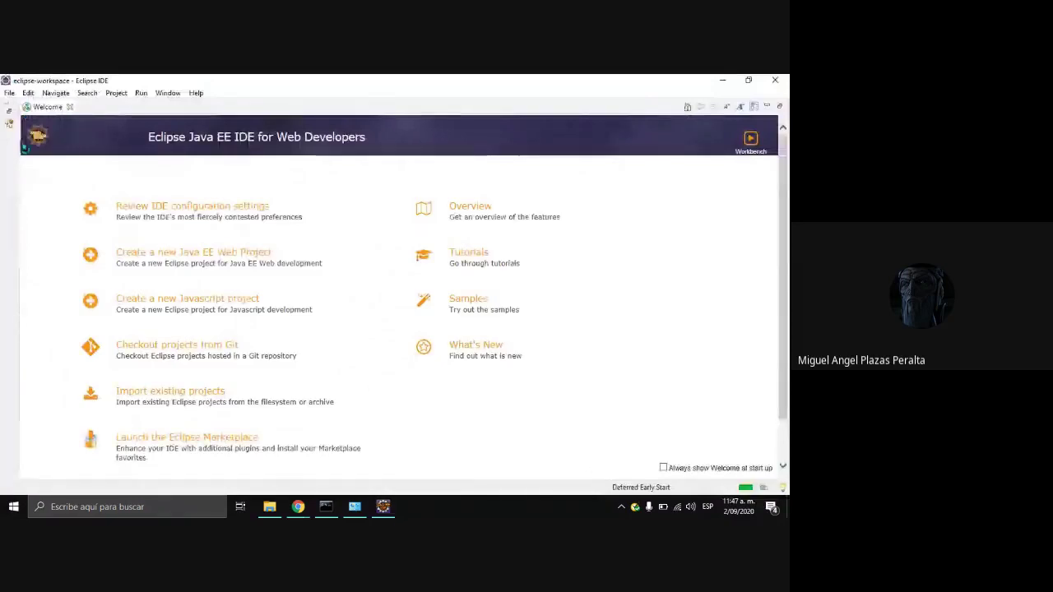
{"action": "left_click", "coordinate": [70, 108]}
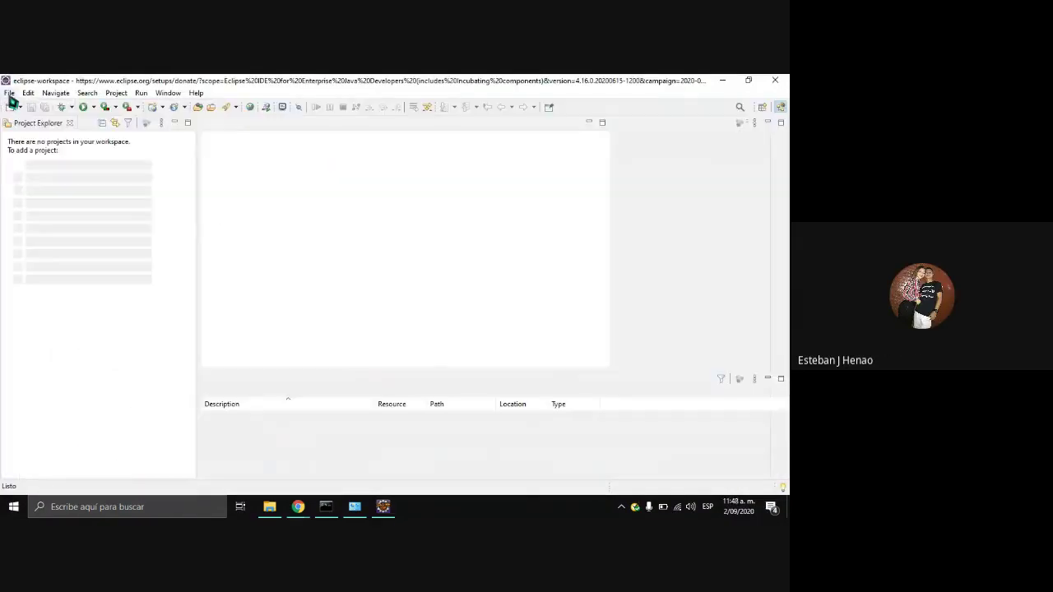
{"action": "left_click", "coordinate": [10, 94]}
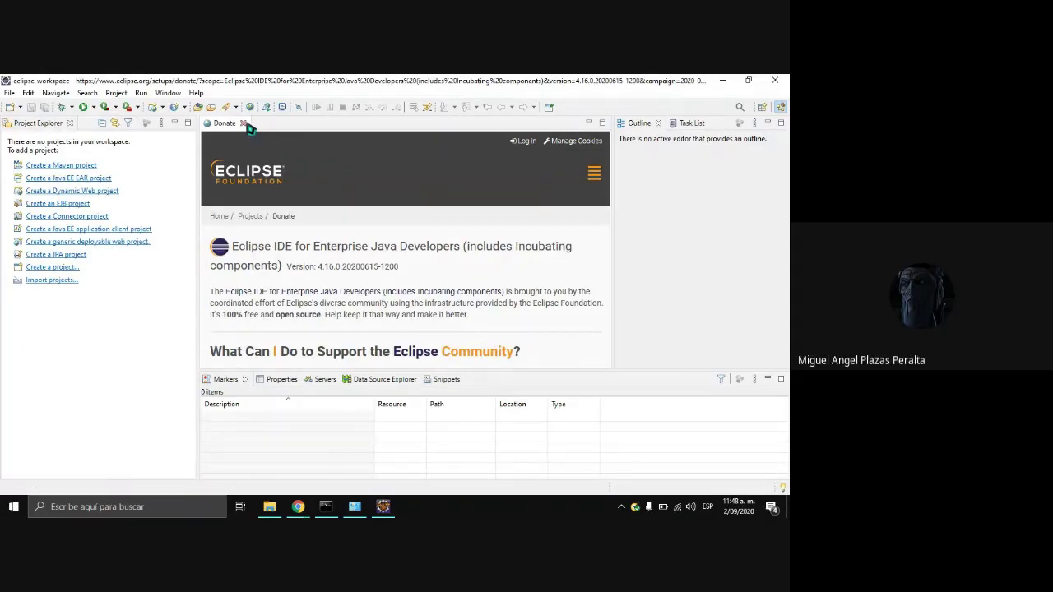
Step: Close the Donate page, set the theme to Dark in the General > Appearance preferences and apply it
{"action": "left_click", "coordinate": [244, 124]}
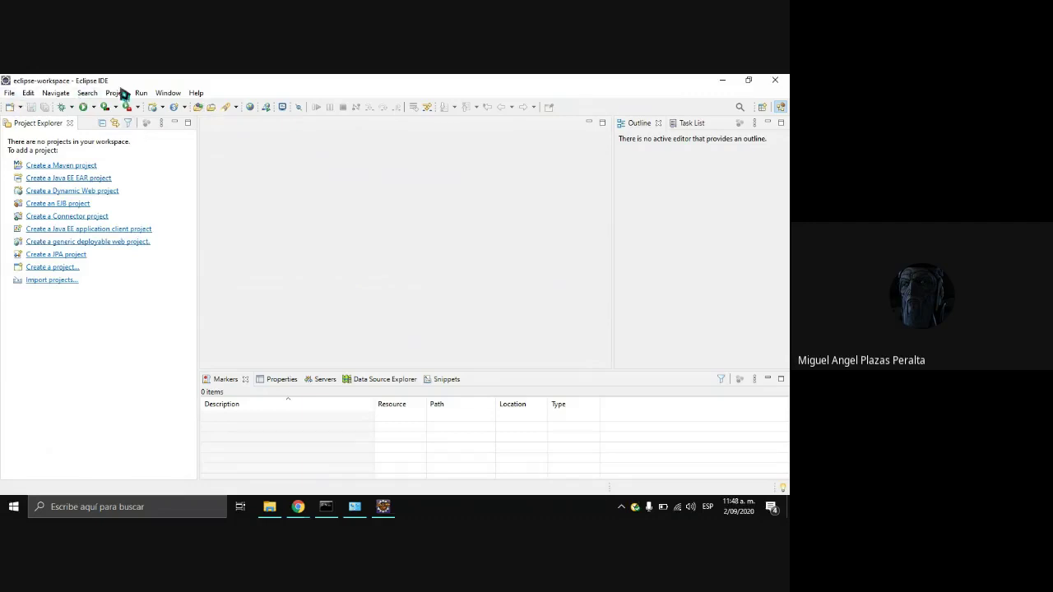
{"action": "left_click", "coordinate": [163, 93]}
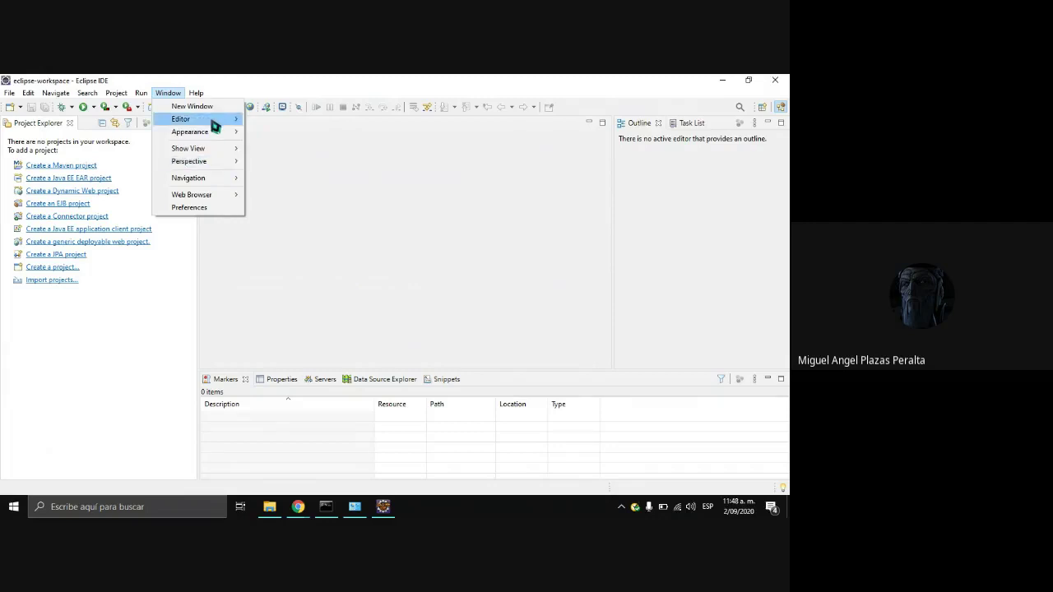
{"action": "left_click", "coordinate": [190, 209]}
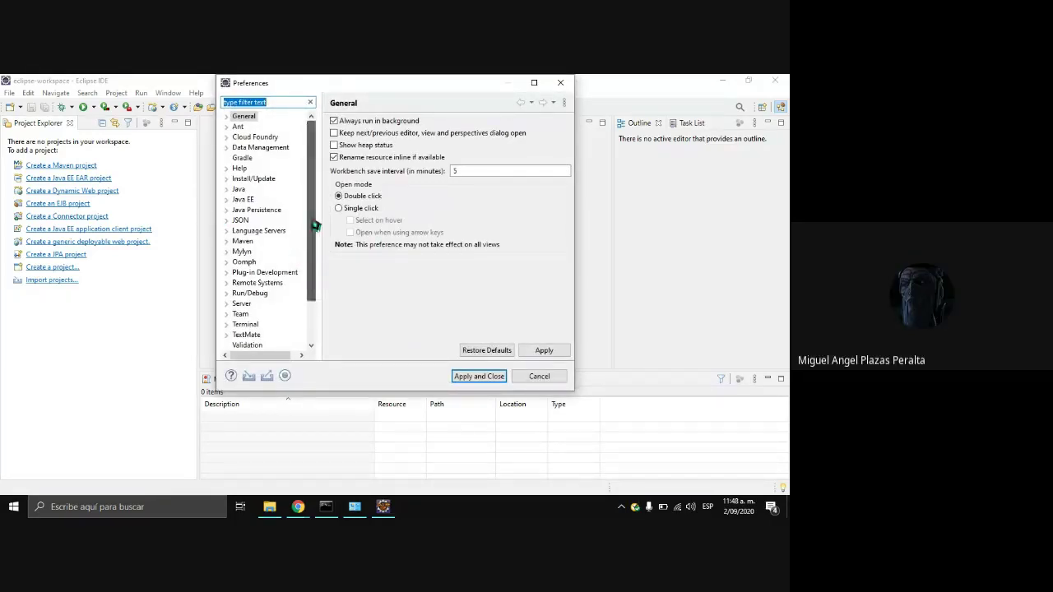
{"action": "double_click", "coordinate": [237, 117]}
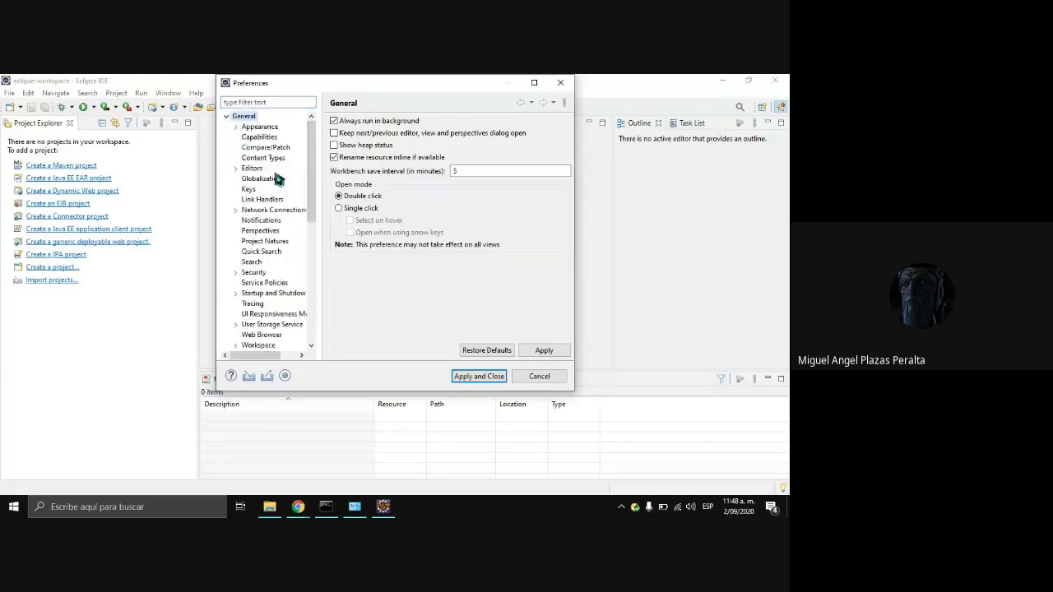
{"action": "left_click", "coordinate": [258, 128]}
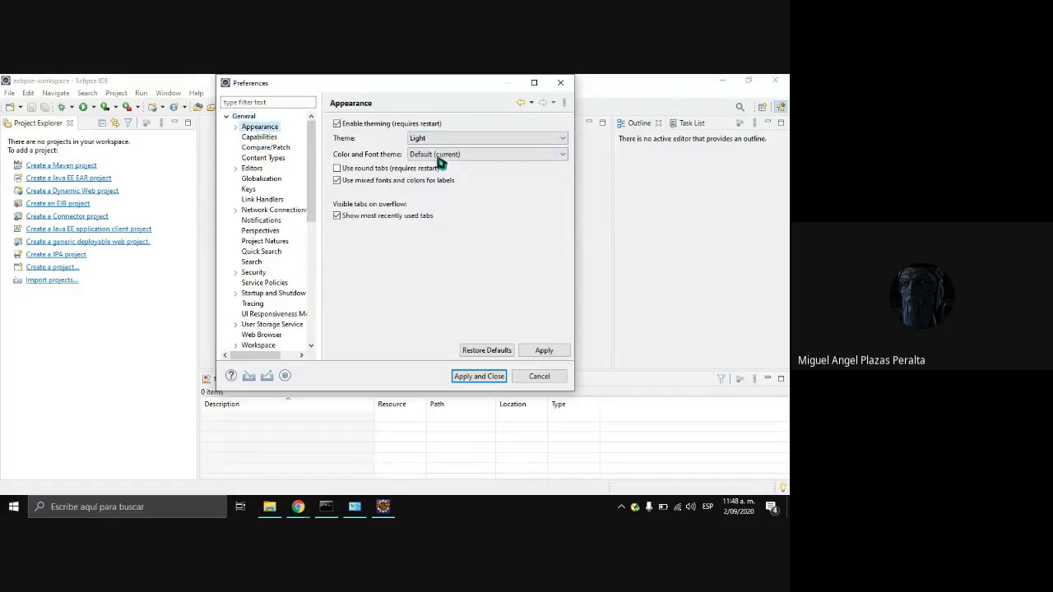
{"action": "left_click", "coordinate": [430, 140]}
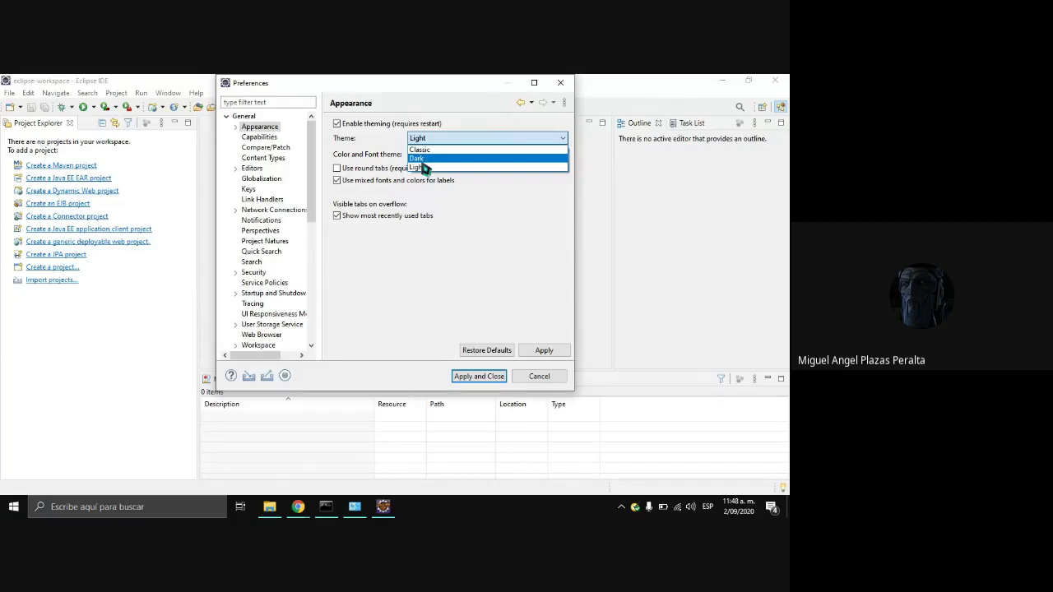
{"action": "left_click", "coordinate": [436, 158]}
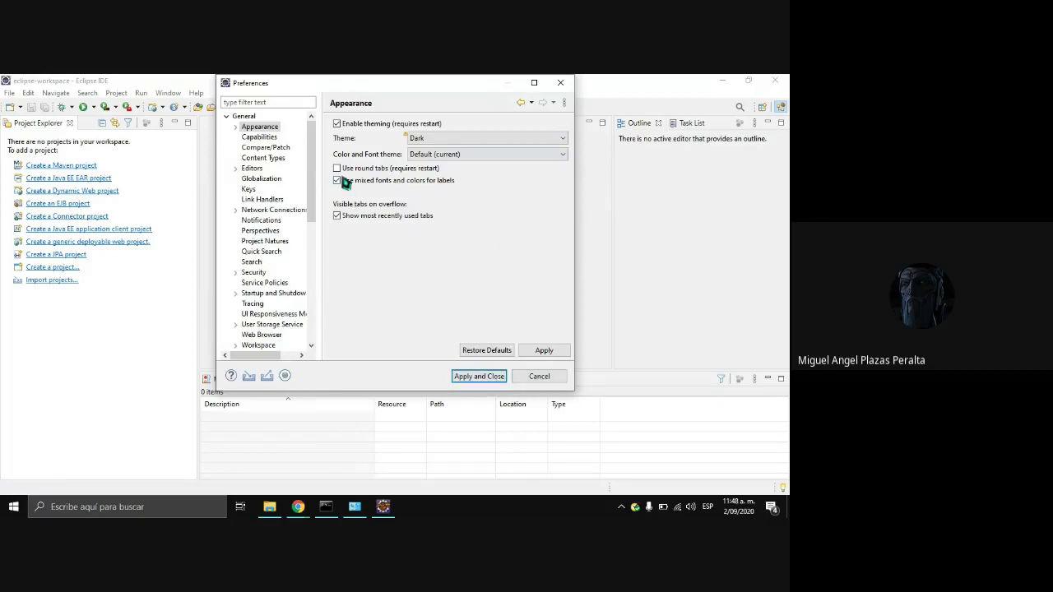
{"action": "left_click", "coordinate": [411, 156]}
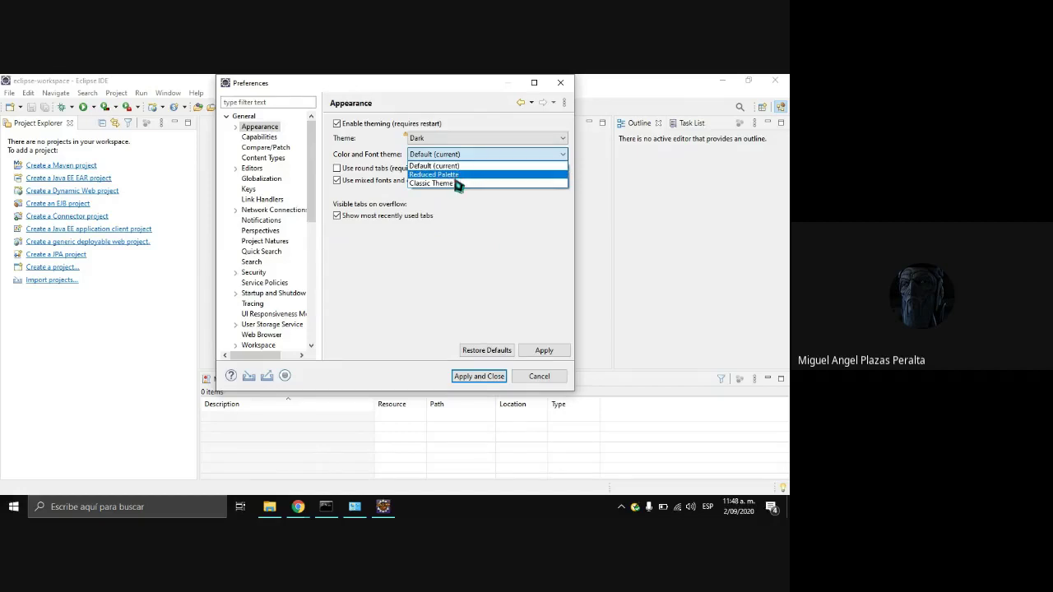
{"action": "left_click", "coordinate": [457, 217]}
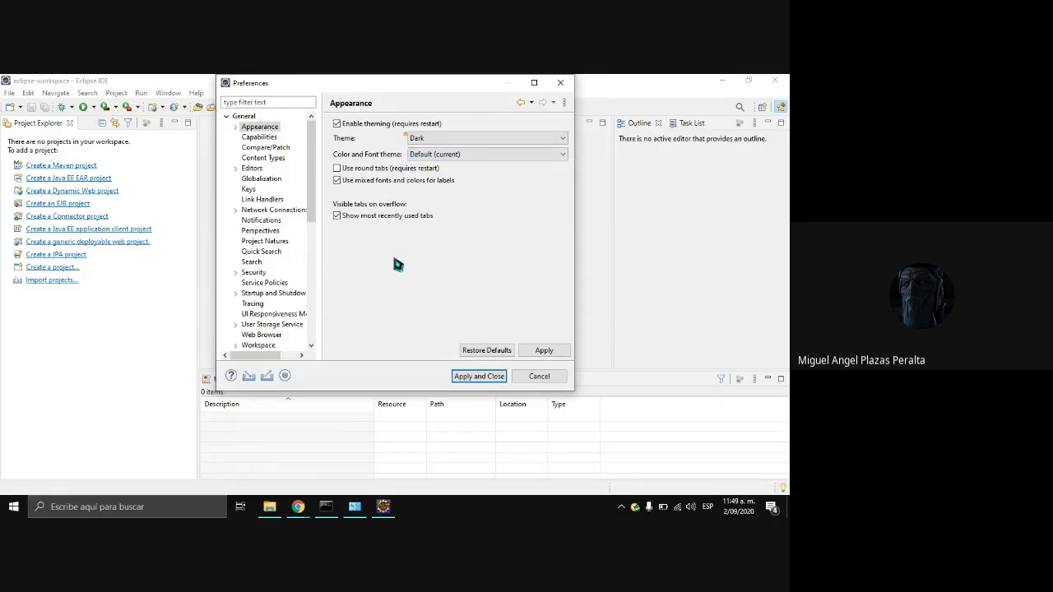
{"action": "left_click", "coordinate": [485, 376]}
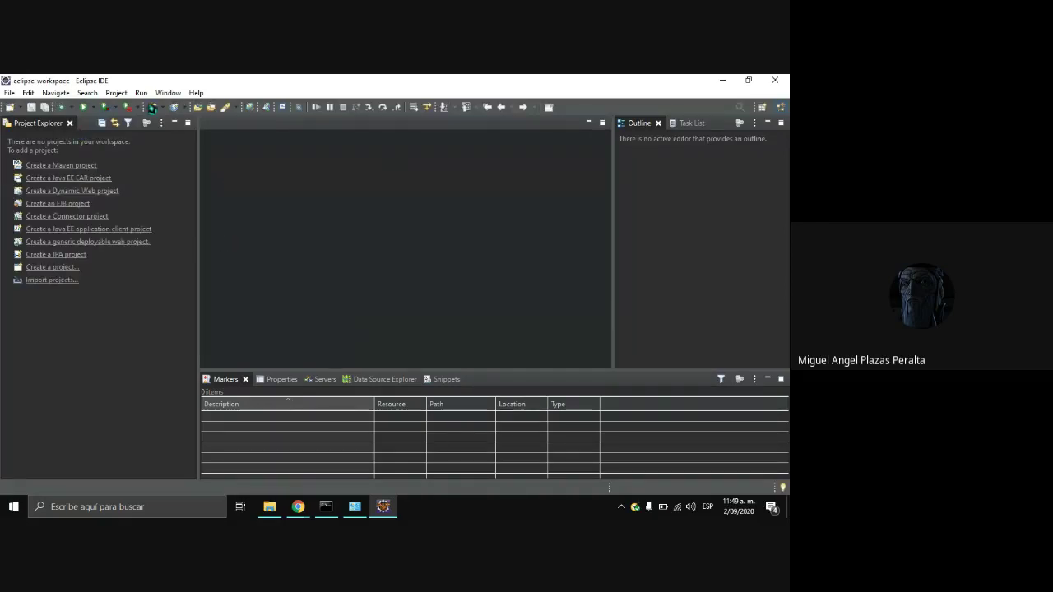
{"action": "left_click", "coordinate": [176, 95]}
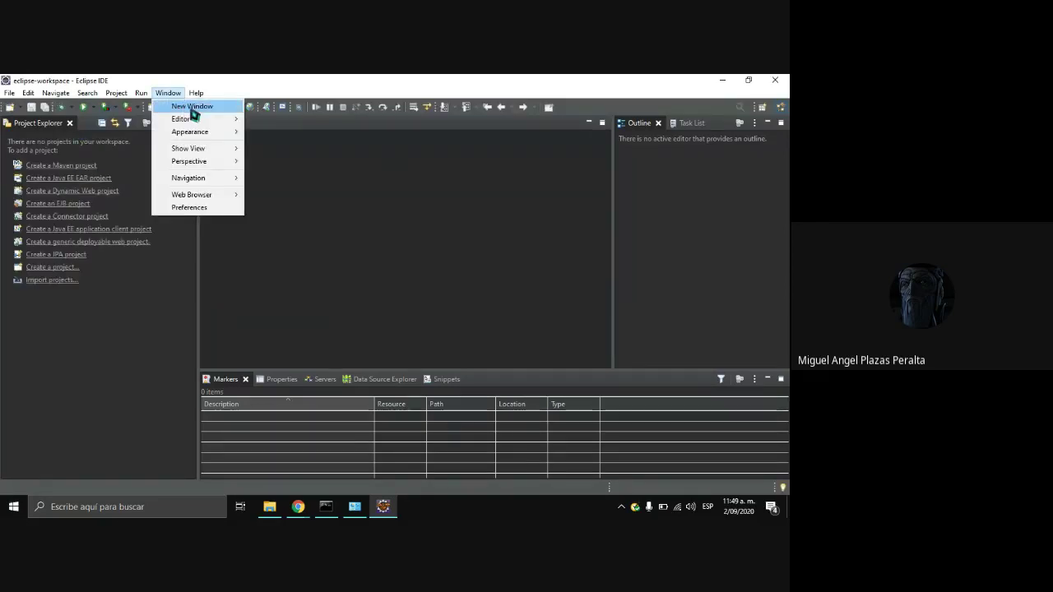
{"action": "left_click", "coordinate": [201, 207]}
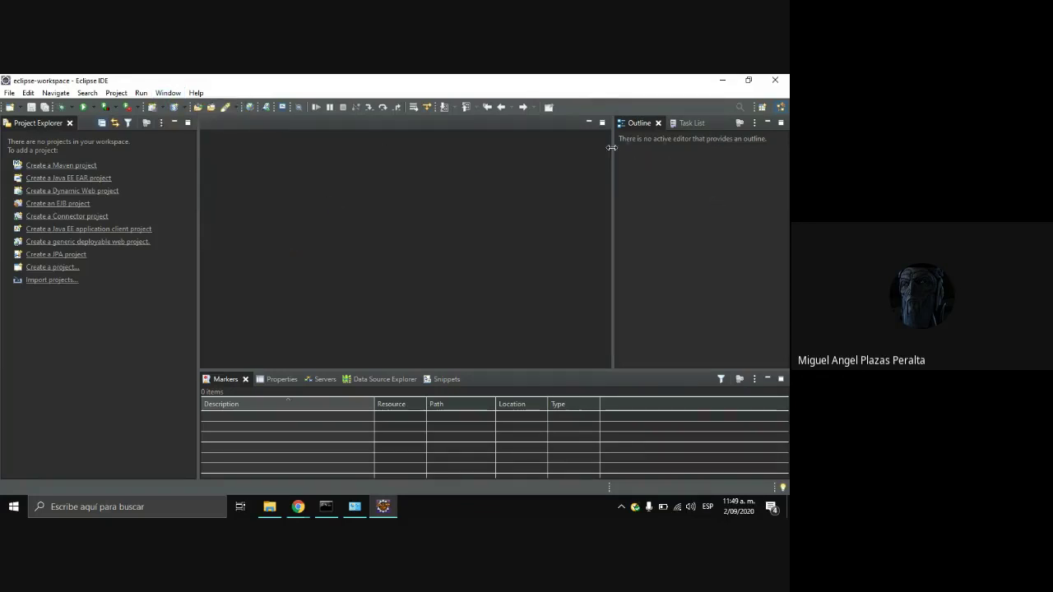
{"action": "left_click", "coordinate": [9, 93]}
{"action": "mouse_move", "coordinate": [9, 93]}
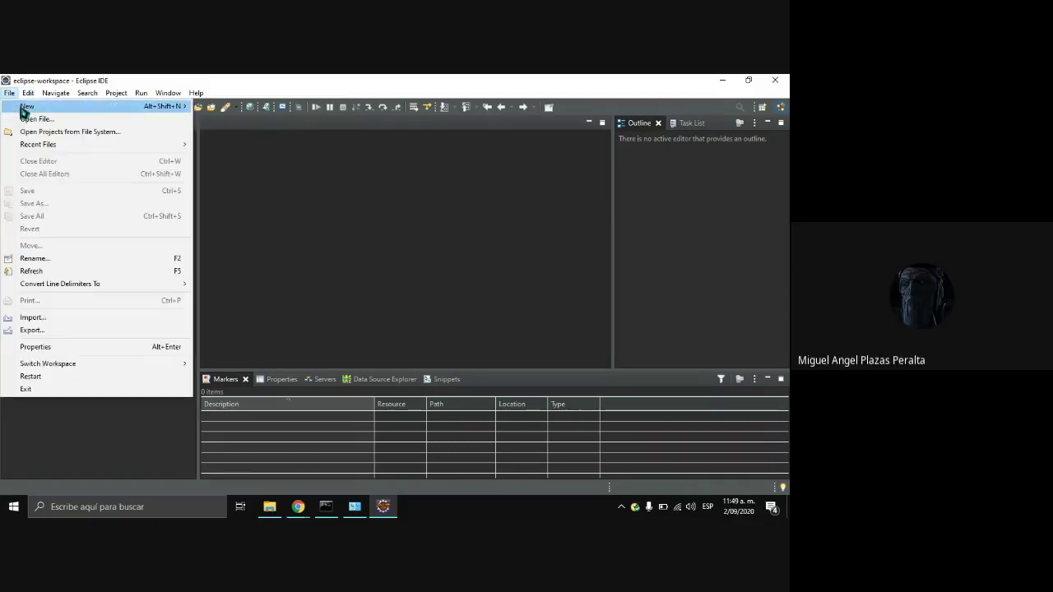
{"action": "mouse_move", "coordinate": [33, 106]}
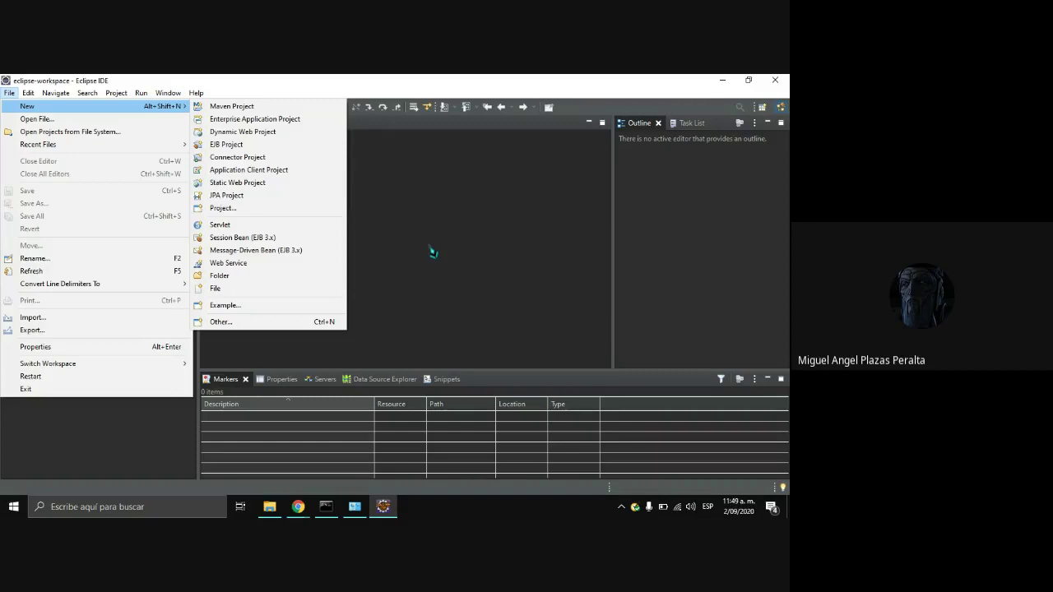
{"action": "left_click", "coordinate": [397, 231]}
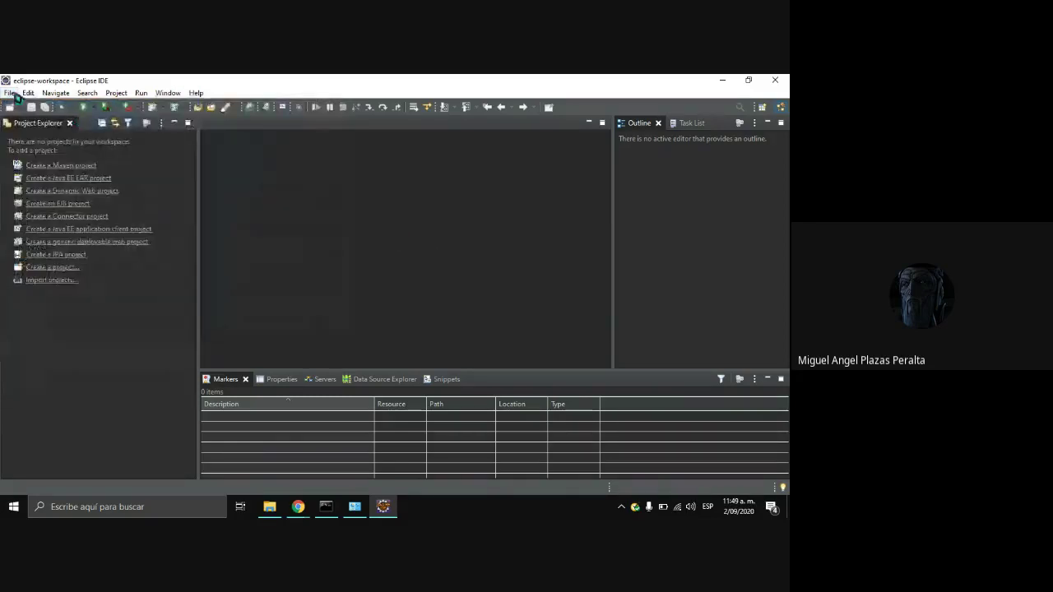
{"action": "left_click", "coordinate": [10, 93]}
{"action": "left_click", "coordinate": [13, 95]}
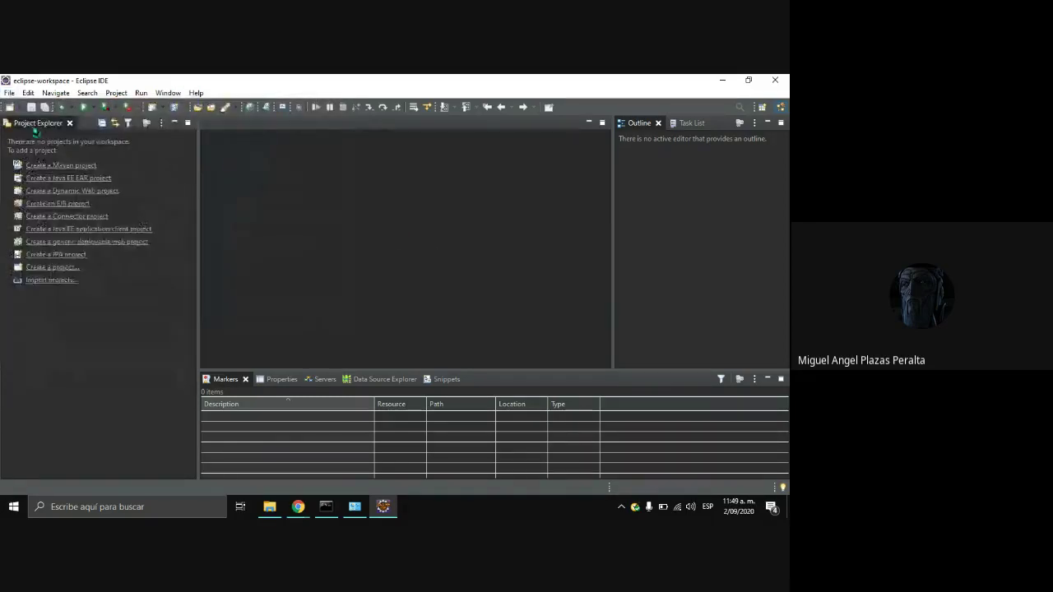
Step: Open the full list of creation wizards and start the Java Project wizard from the Java category
{"action": "left_click", "coordinate": [10, 93]}
{"action": "mouse_move", "coordinate": [33, 110]}
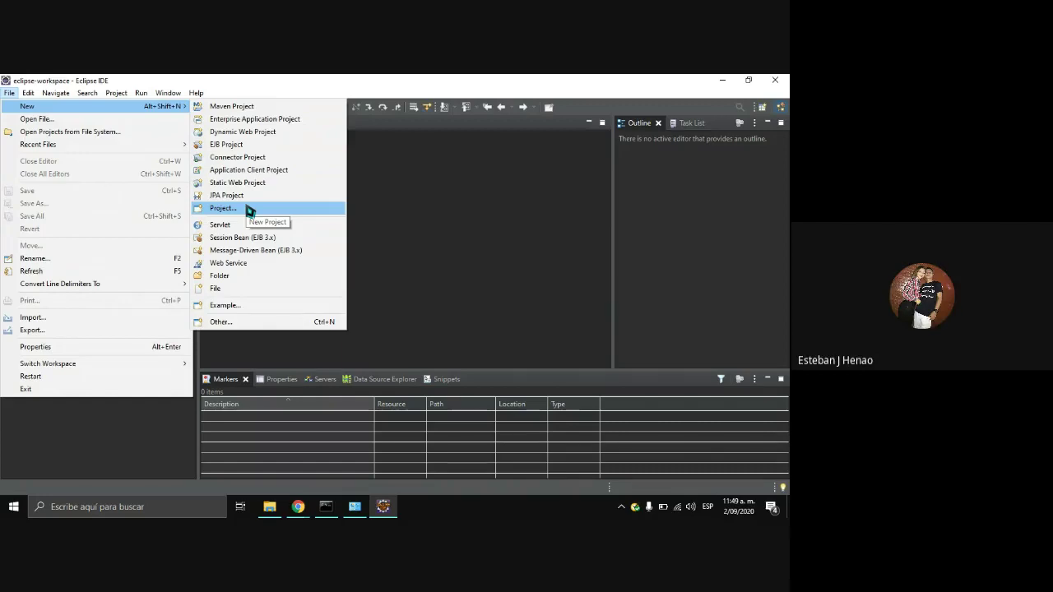
{"action": "left_click", "coordinate": [227, 323]}
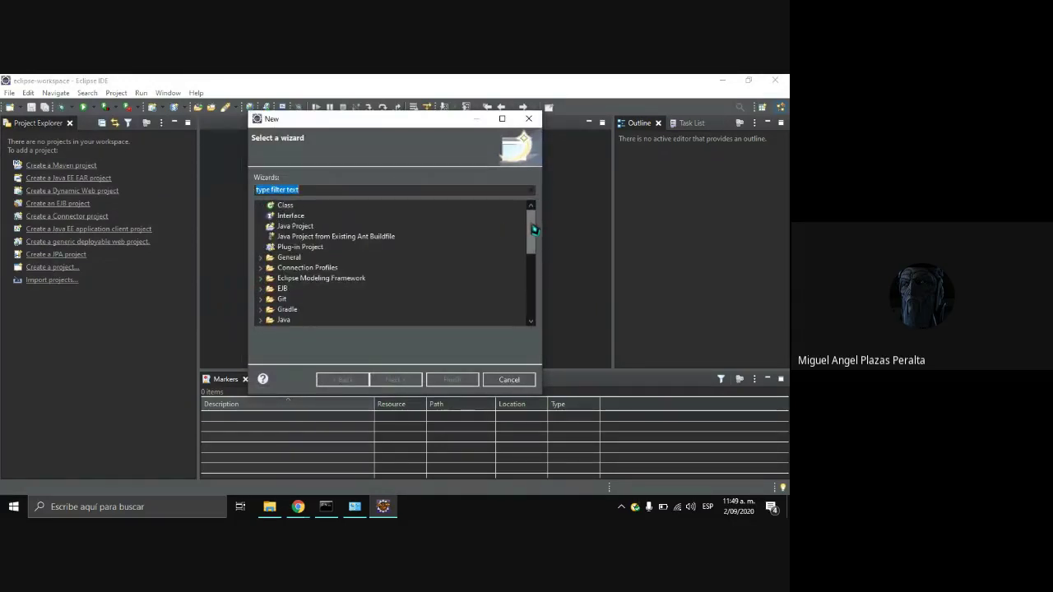
{"action": "mouse_move", "coordinate": [535, 228]}
{"action": "left_mouse_down"}
{"action": "mouse_move", "coordinate": [535, 240]}
{"action": "mouse_move", "coordinate": [532, 223]}
{"action": "left_mouse_up"}
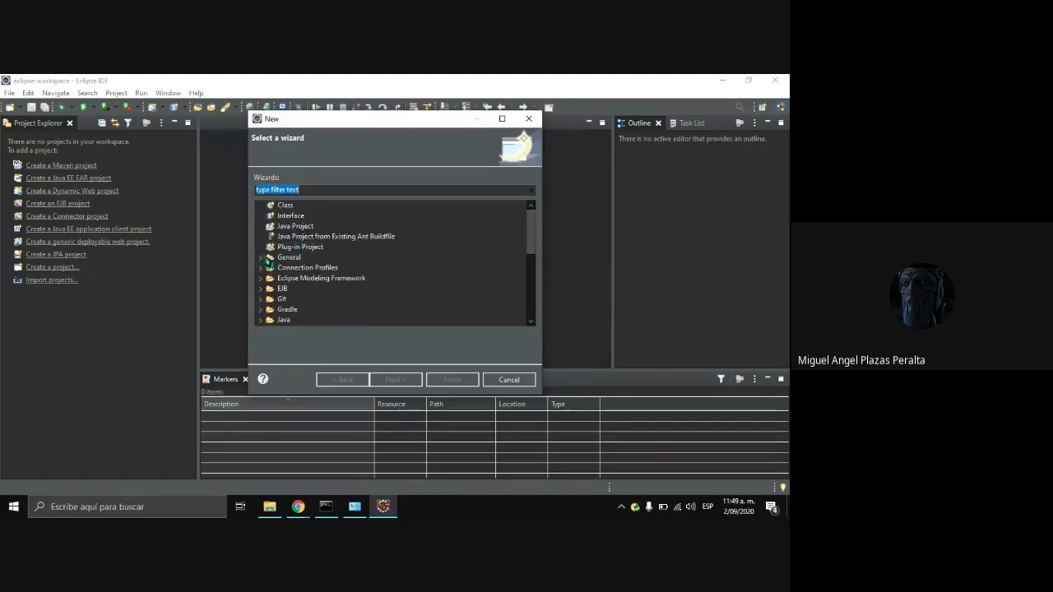
{"action": "left_click", "coordinate": [262, 258]}
{"action": "scroll", "coordinate": [325, 261], "scroll_direction": "down", "scroll_amount": 1}
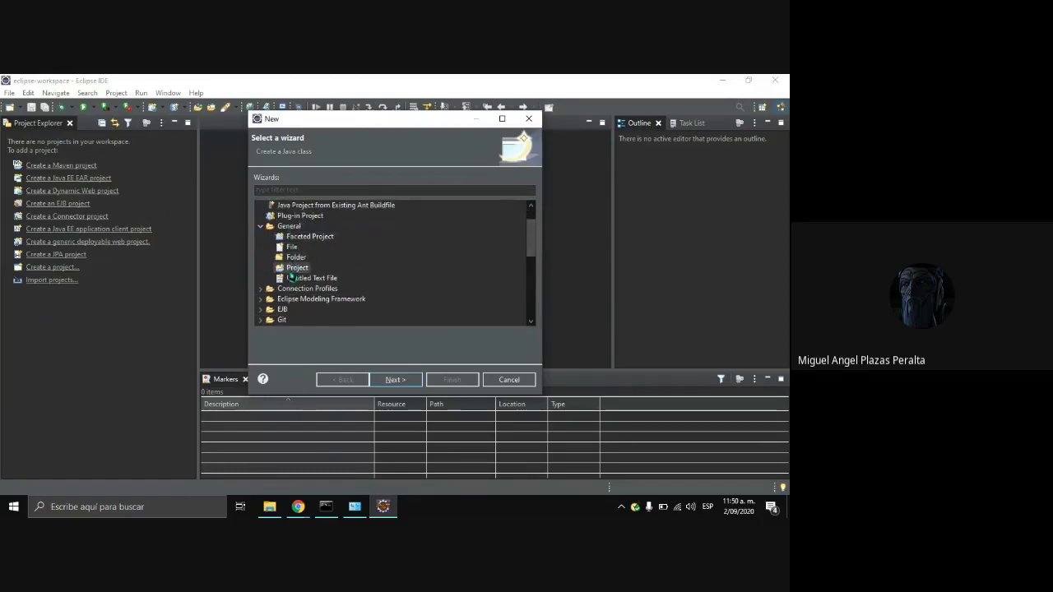
{"action": "left_click", "coordinate": [260, 226]}
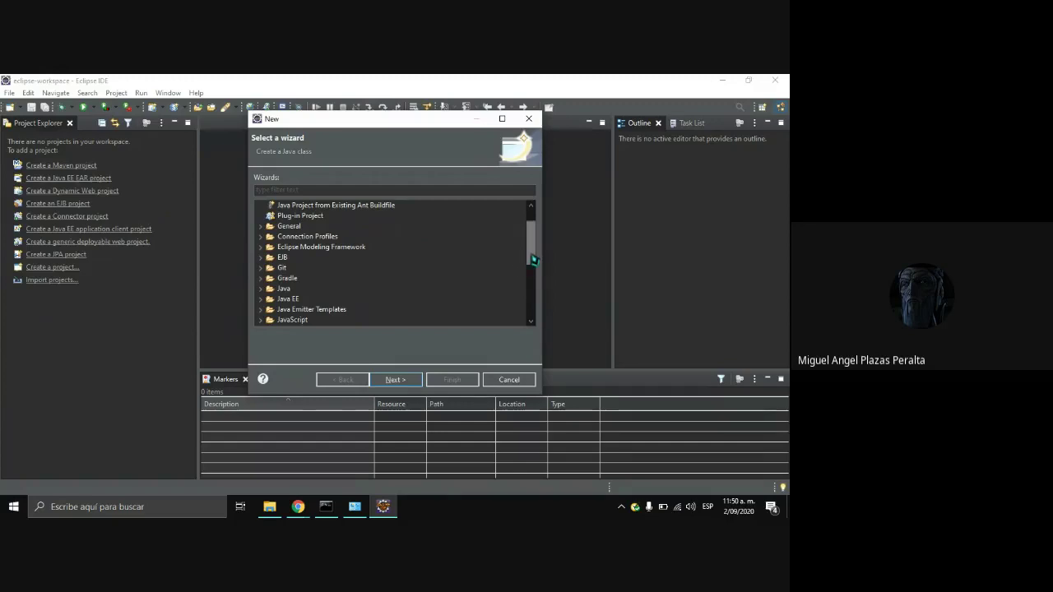
{"action": "left_click", "coordinate": [261, 289]}
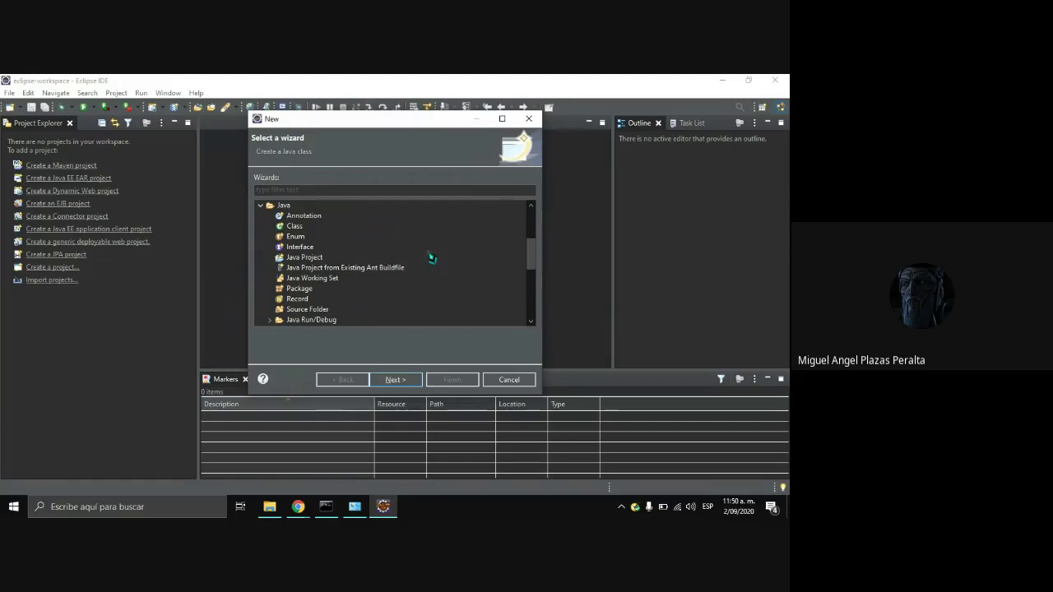
{"action": "left_click", "coordinate": [317, 260]}
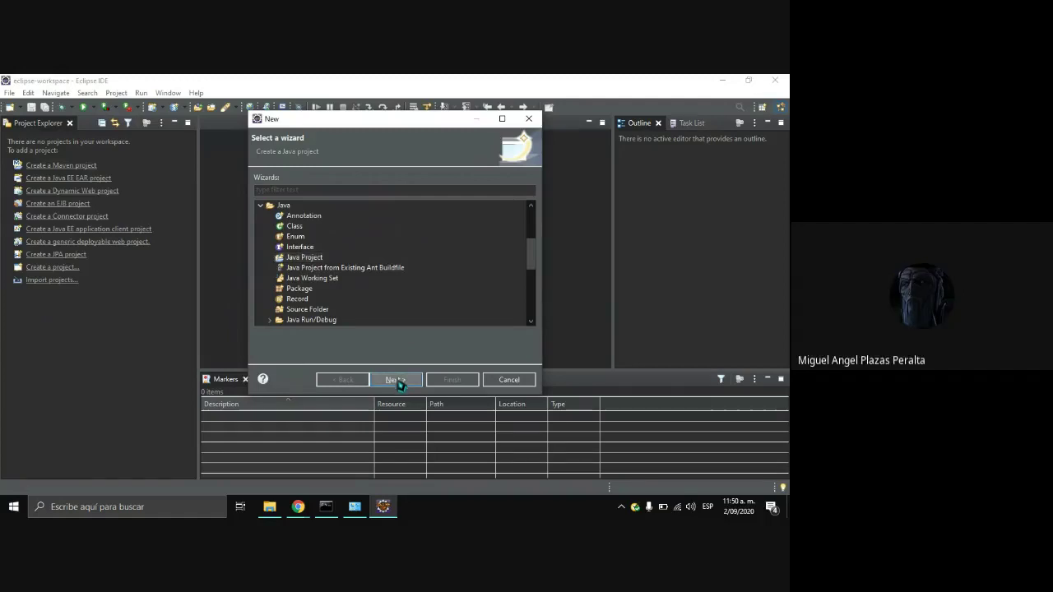
{"action": "left_click", "coordinate": [396, 381]}
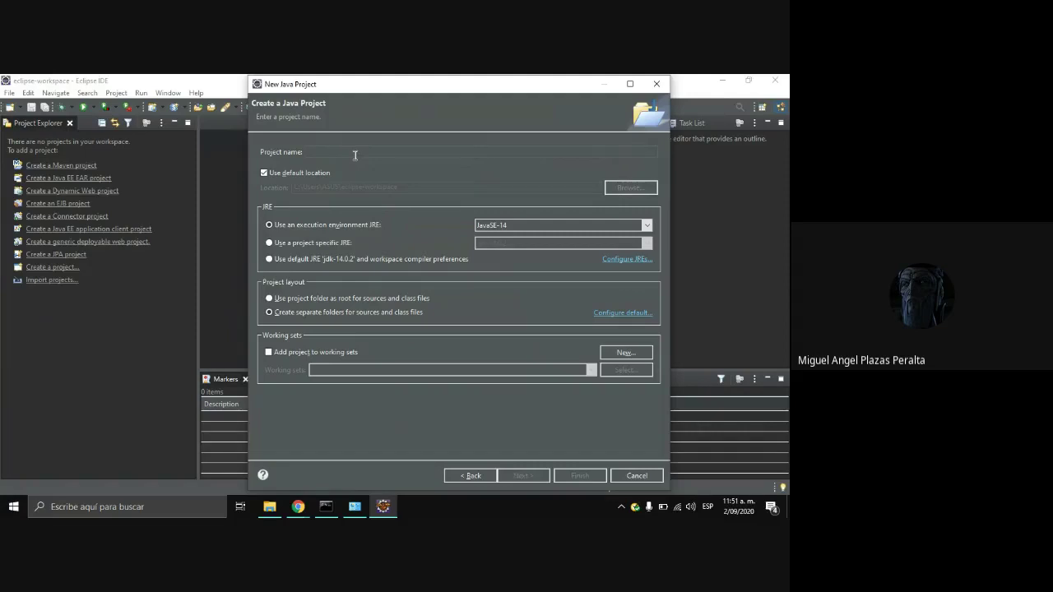
Step: Name the new Java project Proyecto_Prueba and choose JavaSE-14 as its execution environment JRE
{"action": "type", "text": "P"}
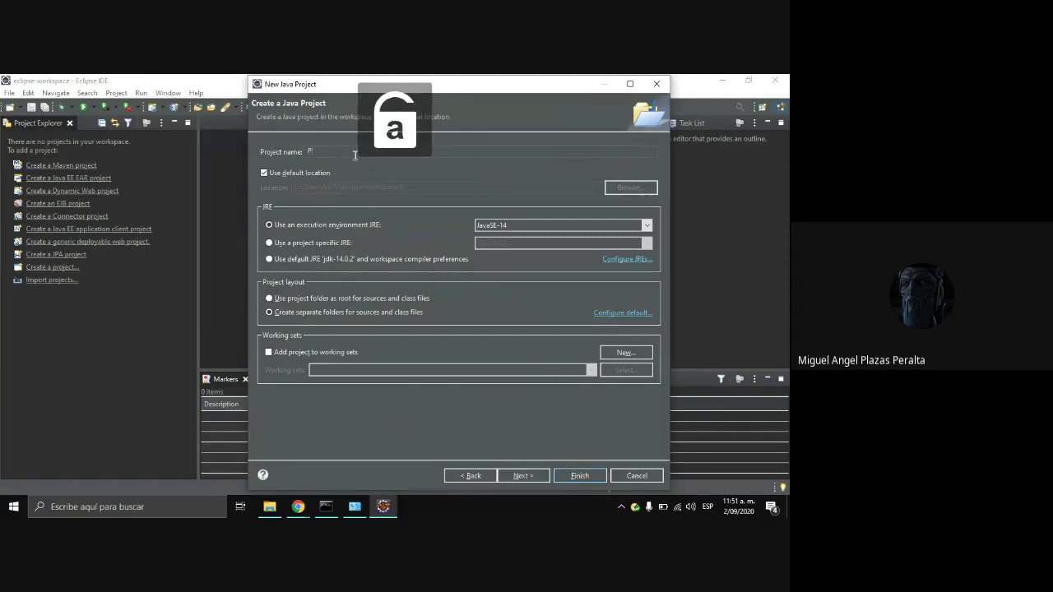
{"action": "type", "text": "royecto"}
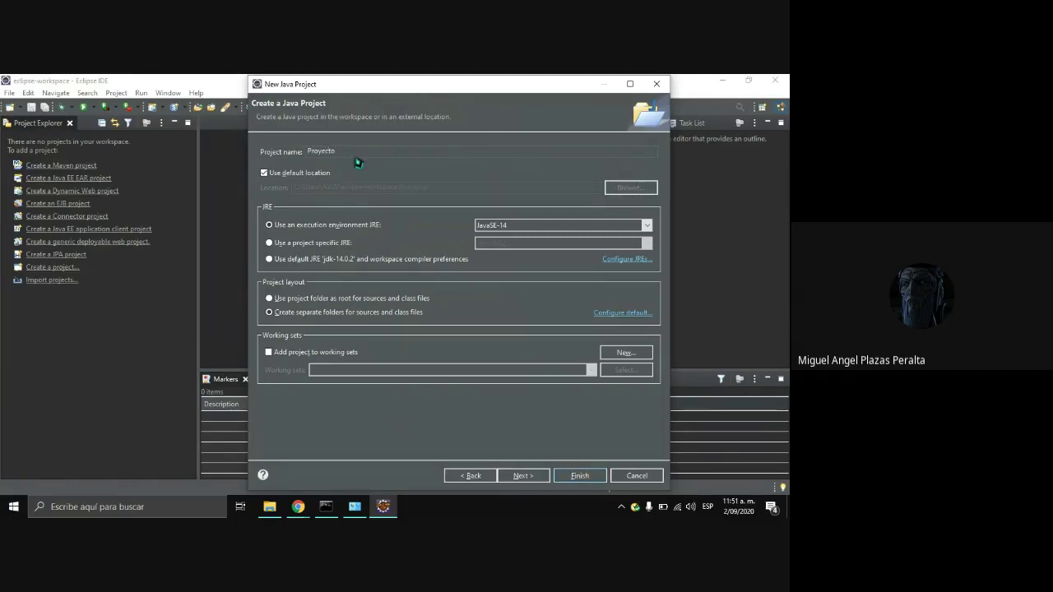
{"action": "type", "text": "_"}
{"action": "key", "text": "Caps_Lock"}
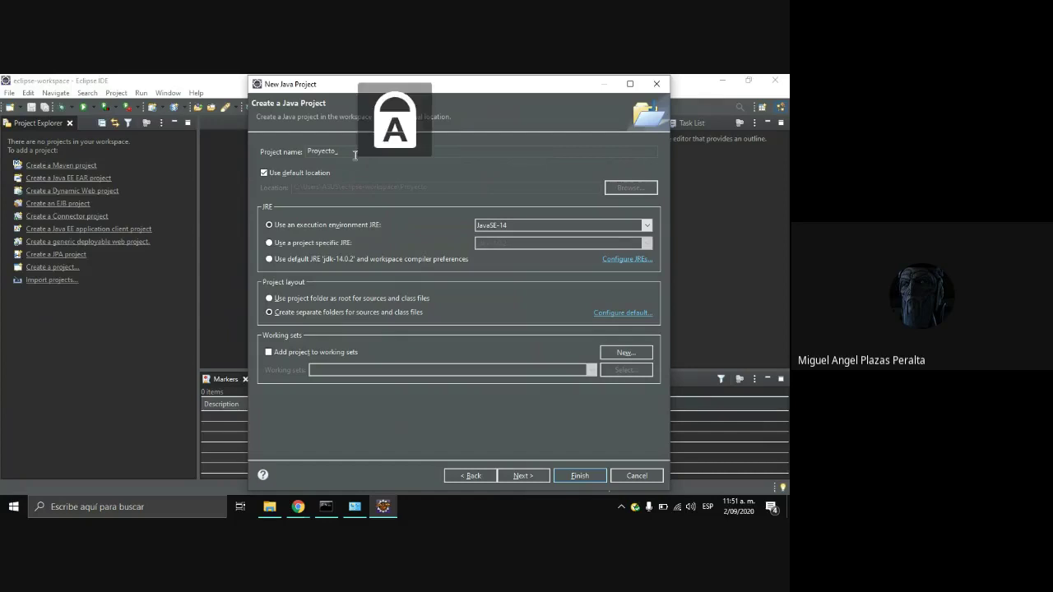
{"action": "type", "text": "P"}
{"action": "key", "text": "Caps_Lock"}
{"action": "type", "text": "rueba"}
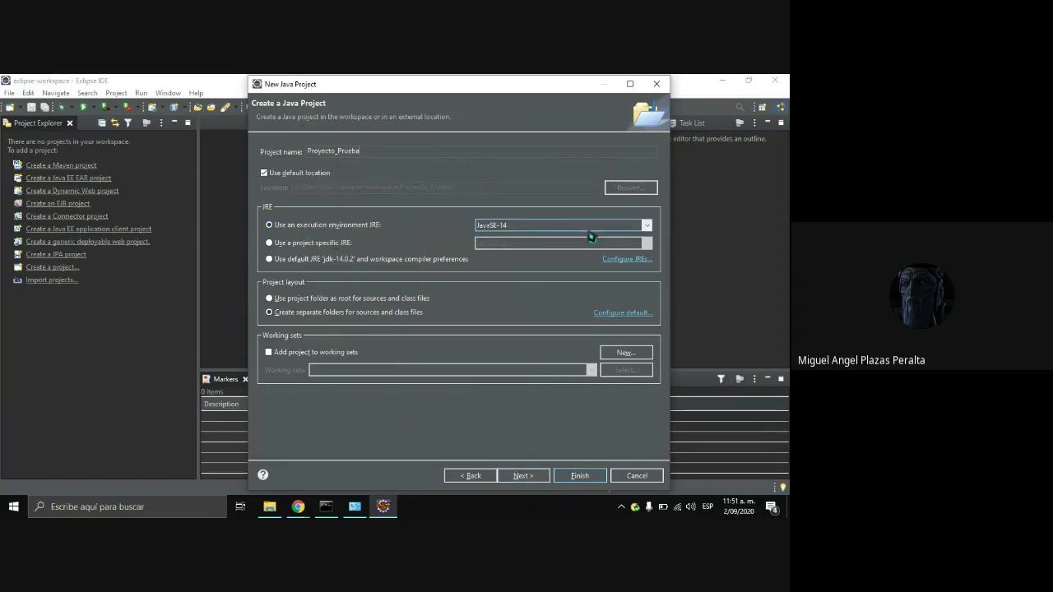
{"action": "left_click", "coordinate": [646, 226]}
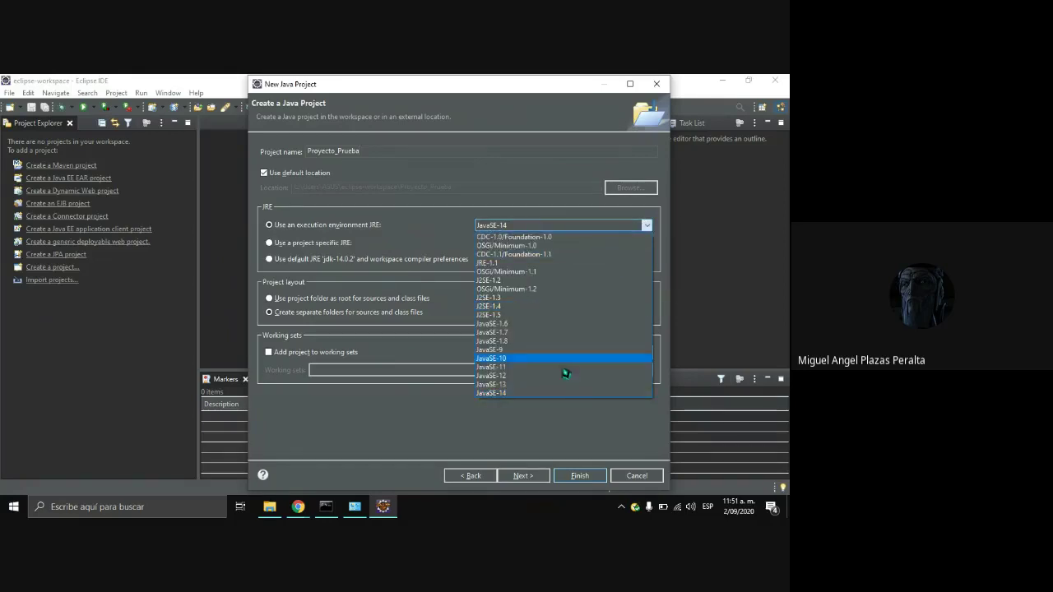
{"action": "left_click", "coordinate": [564, 227]}
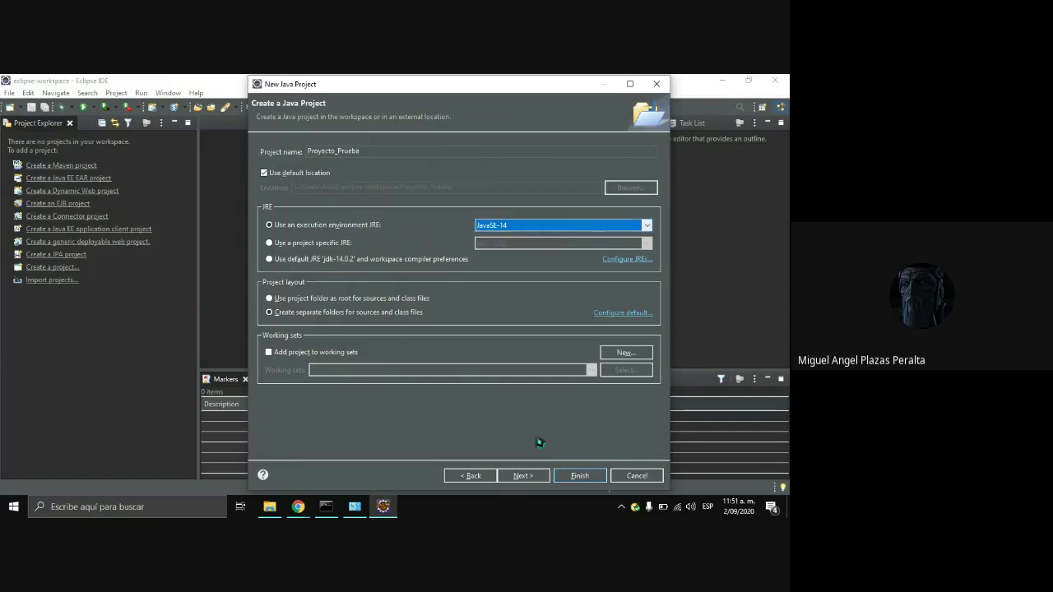
Step: Finish creating the project with a module-info.java file for module Proyecto_Prueba, and open the Java perspective
{"action": "left_click", "coordinate": [537, 475]}
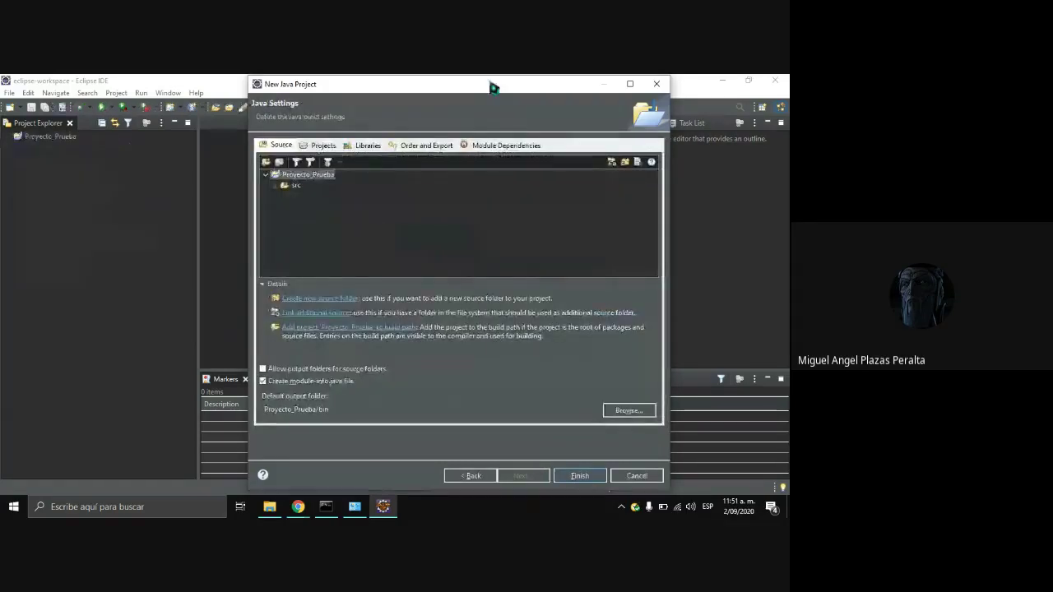
{"action": "left_click_drag", "start_coordinate": [493, 87], "coordinate": [476, 93]}
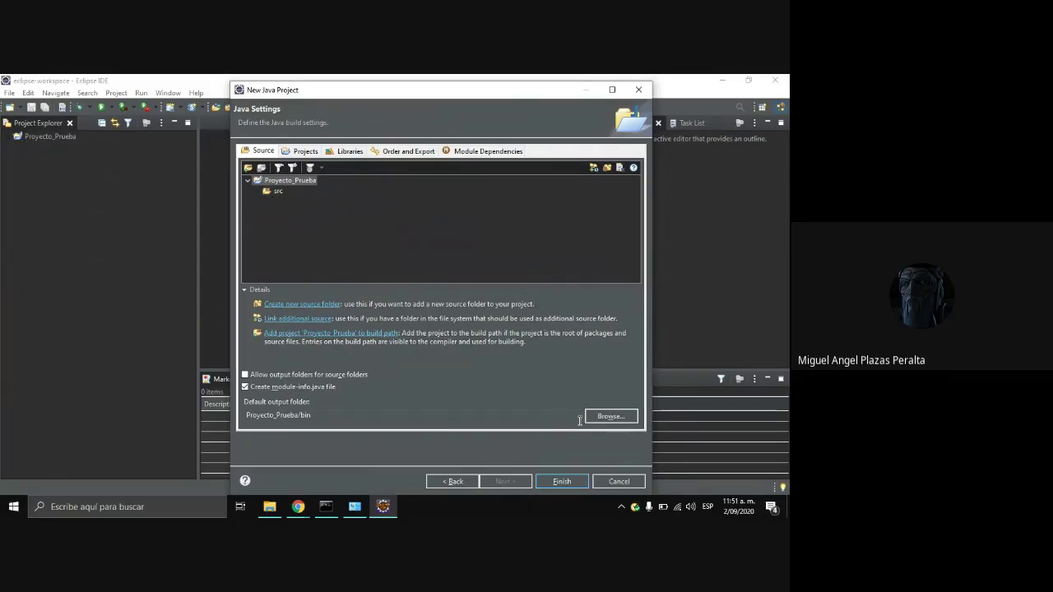
{"action": "left_click", "coordinate": [550, 483]}
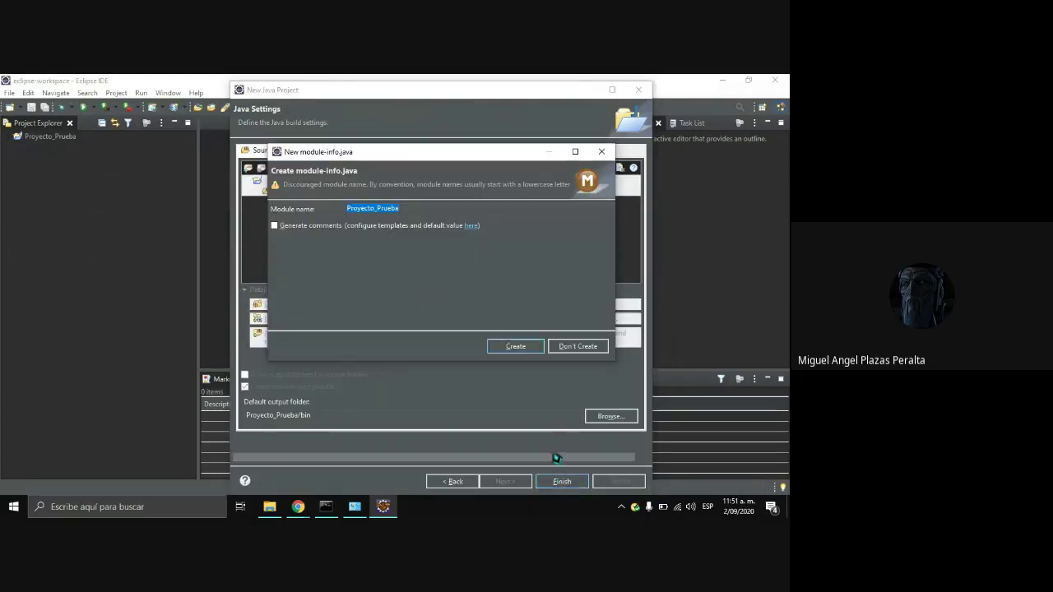
{"action": "left_click", "coordinate": [518, 347]}
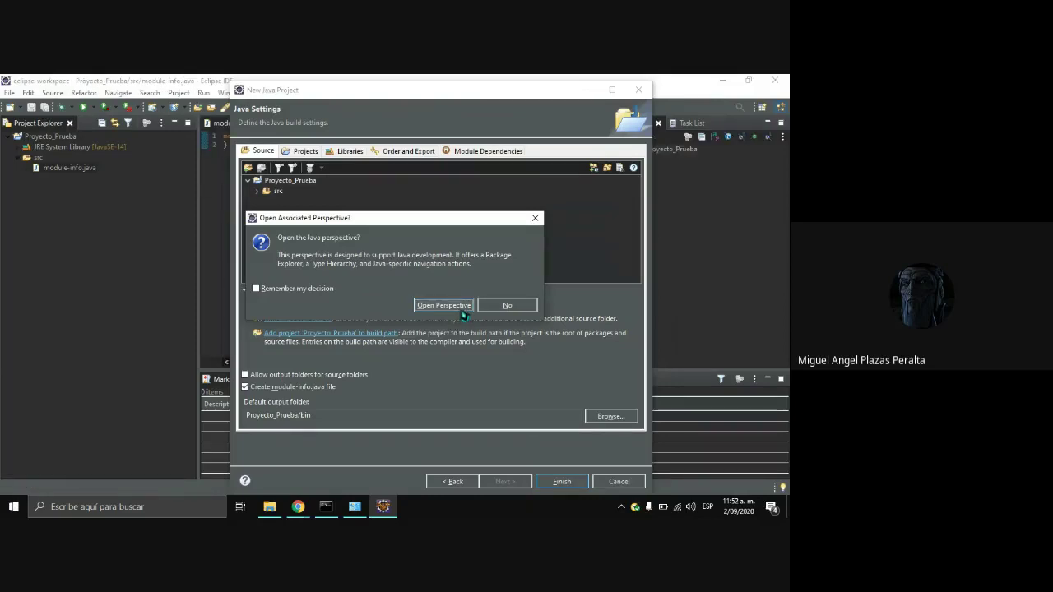
{"action": "left_click", "coordinate": [461, 308]}
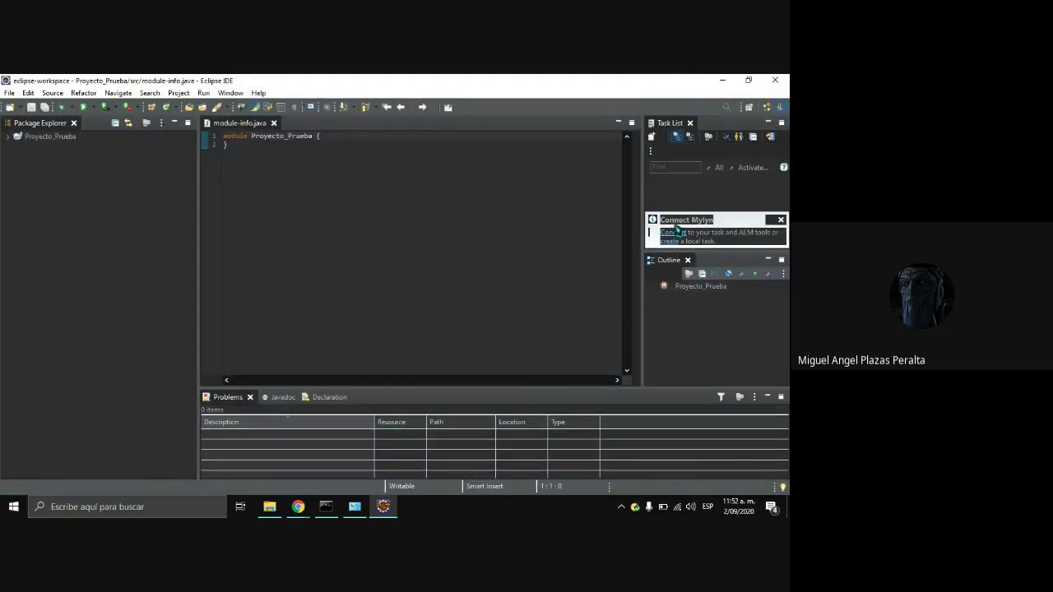
Step: Expand the Proyecto_Prueba project and its src folder, and start creating a new Java package inside src
{"action": "left_click", "coordinate": [56, 138]}
{"action": "left_click", "coordinate": [8, 140]}
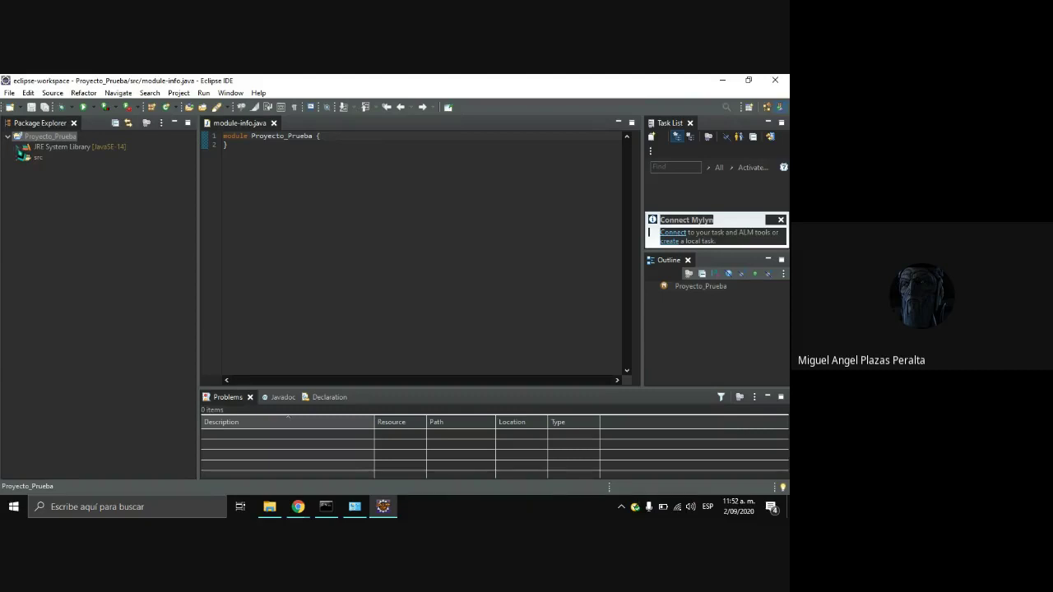
{"action": "left_click", "coordinate": [18, 157]}
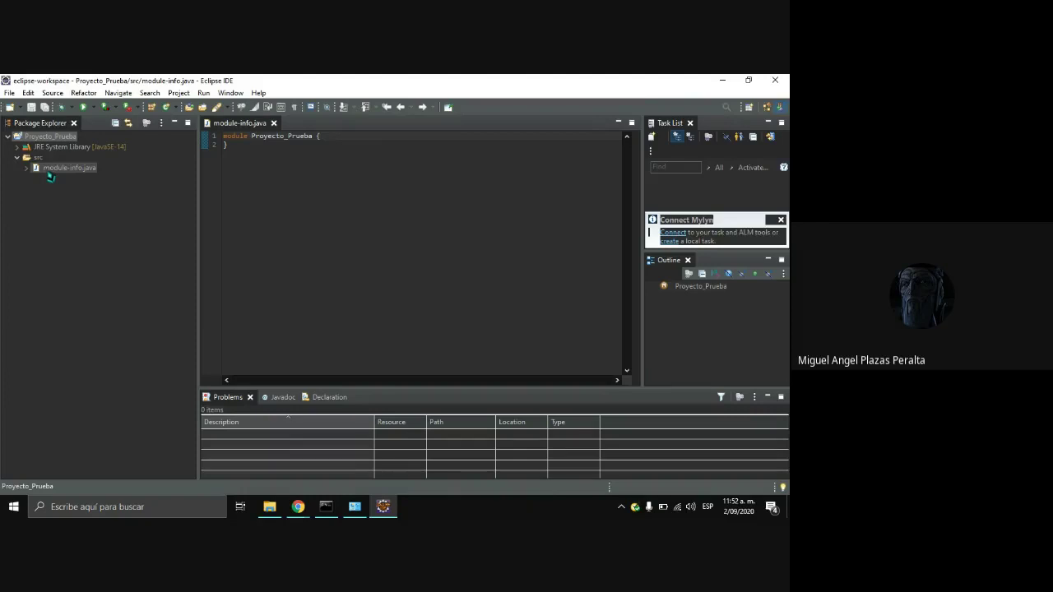
{"action": "left_click", "coordinate": [47, 171]}
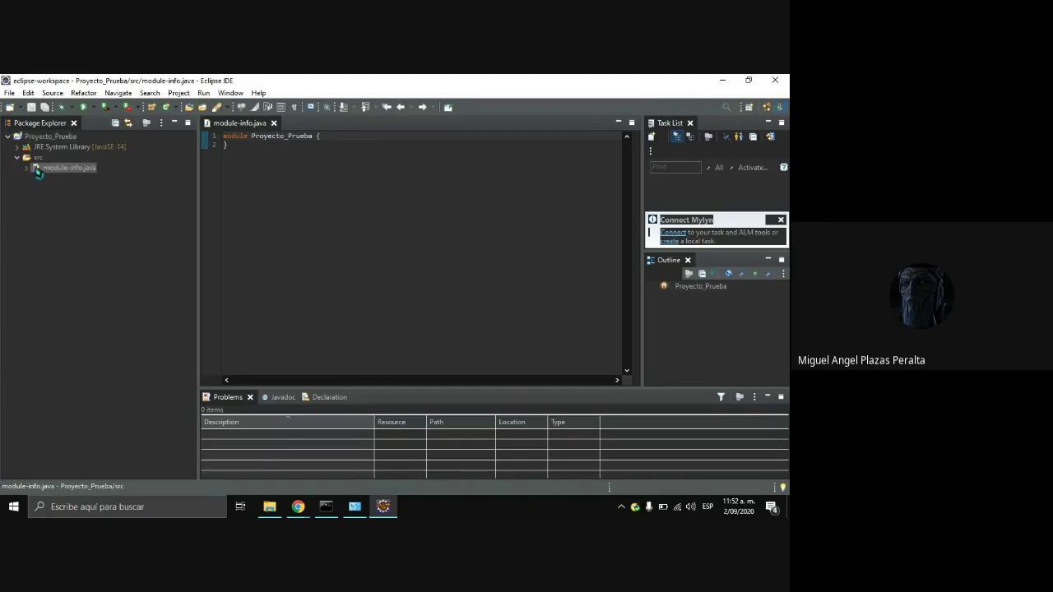
{"action": "left_click", "coordinate": [32, 160]}
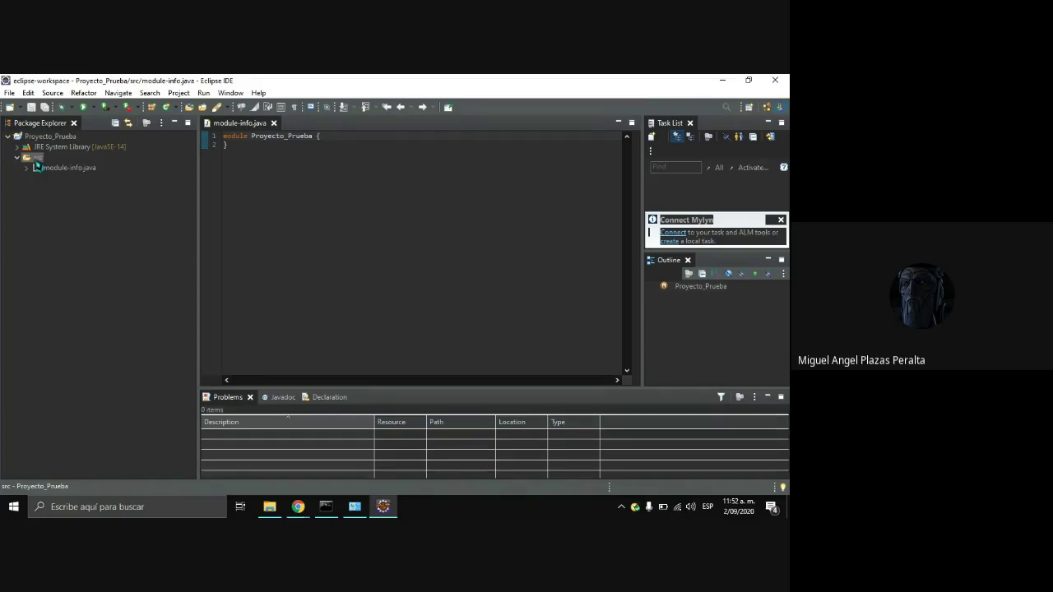
{"action": "right_click", "coordinate": [35, 160]}
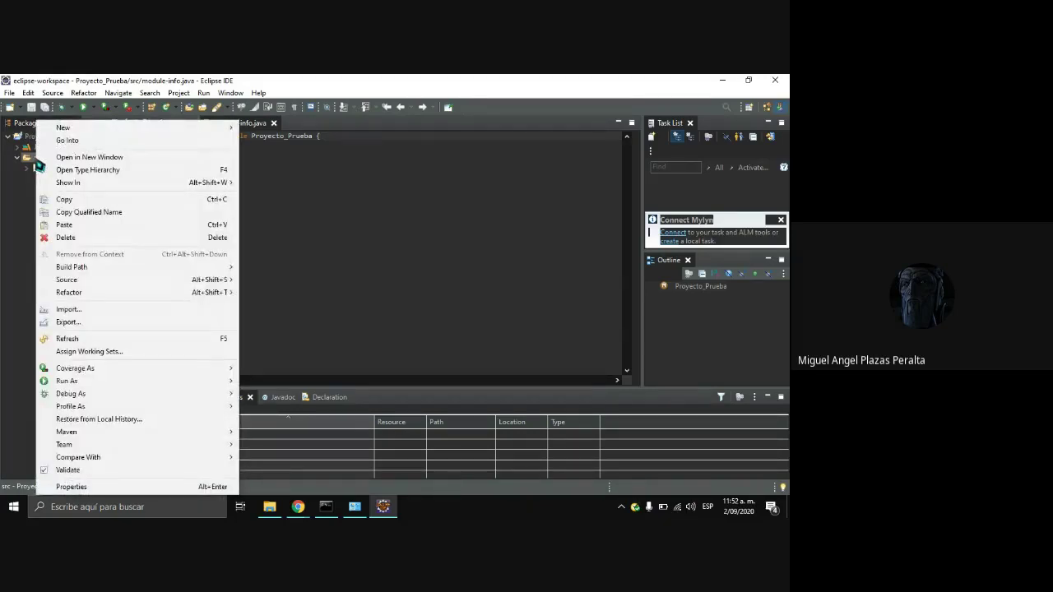
{"action": "mouse_move", "coordinate": [66, 128]}
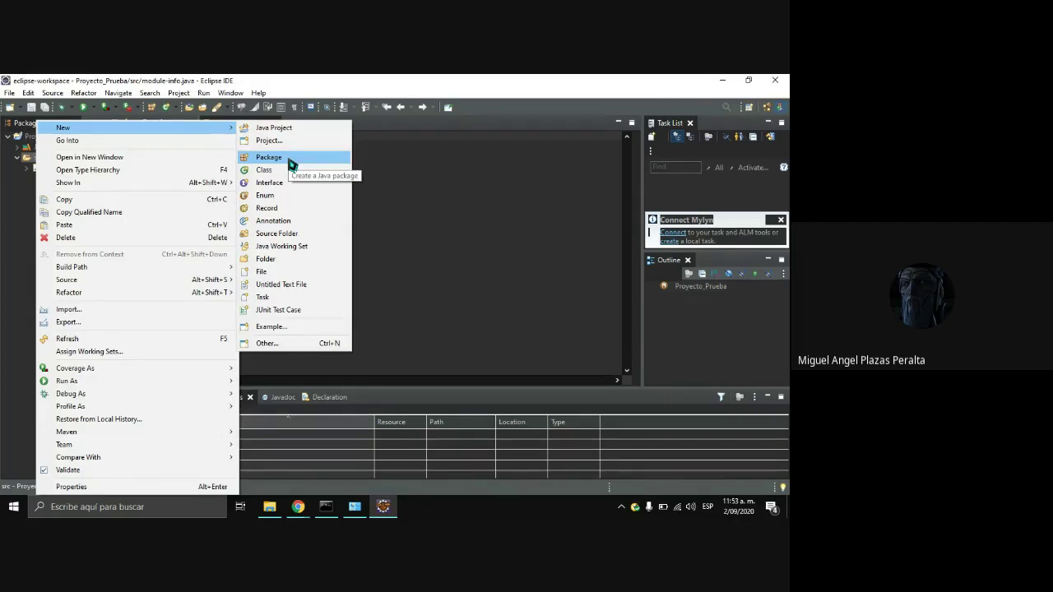
{"action": "left_click", "coordinate": [290, 163]}
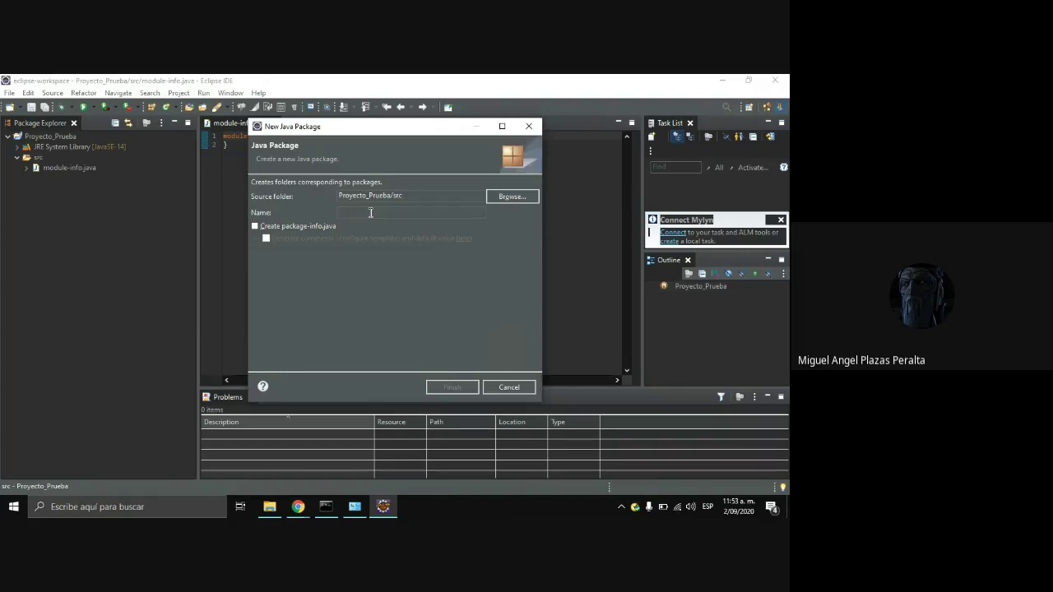
Step: Name the new package paquete_prueba in lowercase and create it in Proyecto_Prueba/src
{"action": "type", "text": "Pa"}
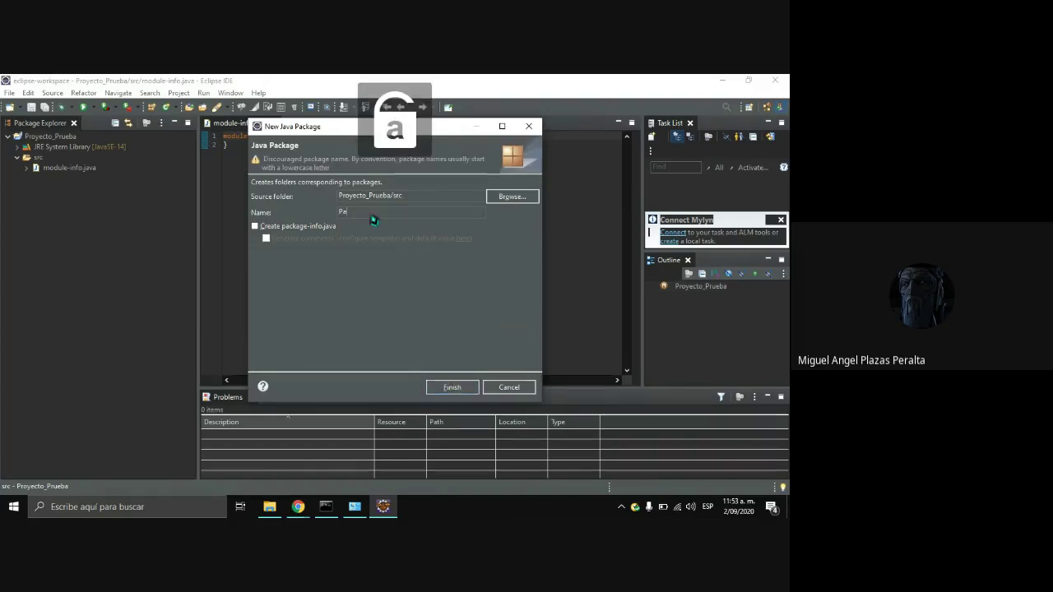
{"action": "type", "text": "quete_Pru"}
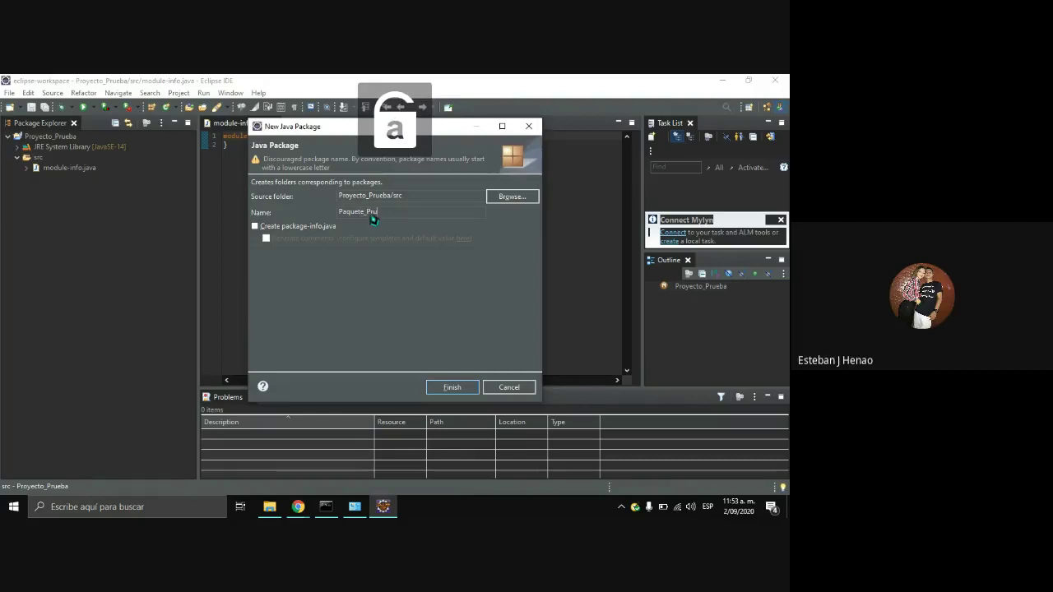
{"action": "type", "text": "eba"}
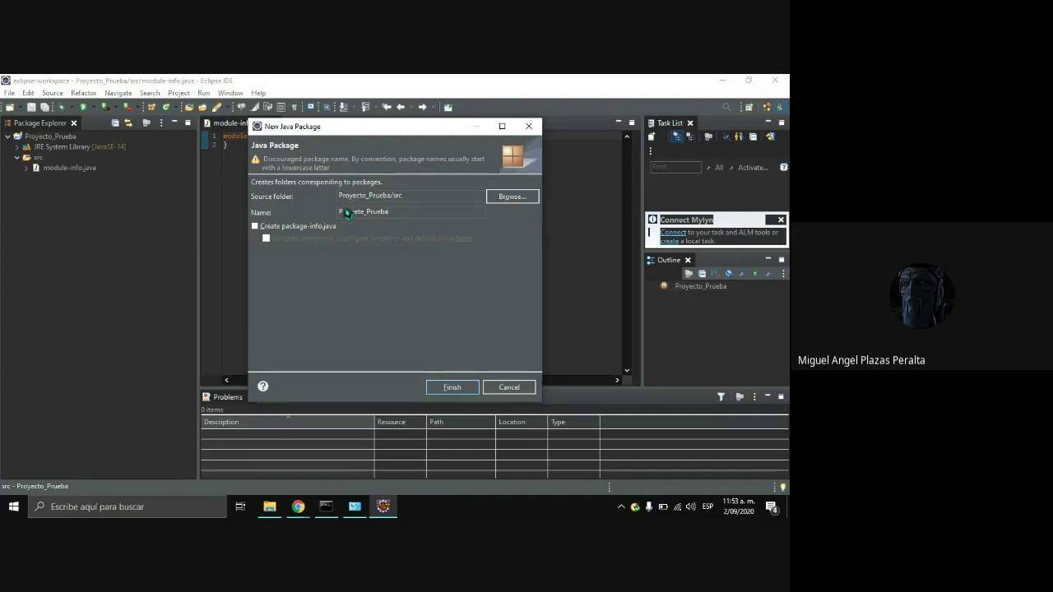
{"action": "key", "text": "Home"}
{"action": "key", "text": "Delete"}
{"action": "type", "text": "p"}
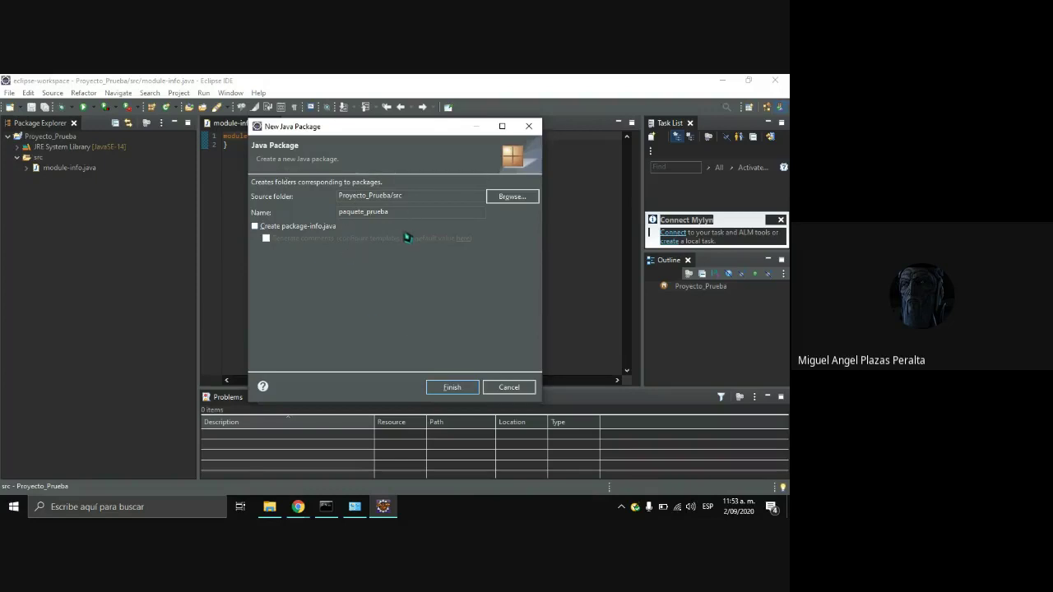
{"action": "left_click", "coordinate": [446, 388]}
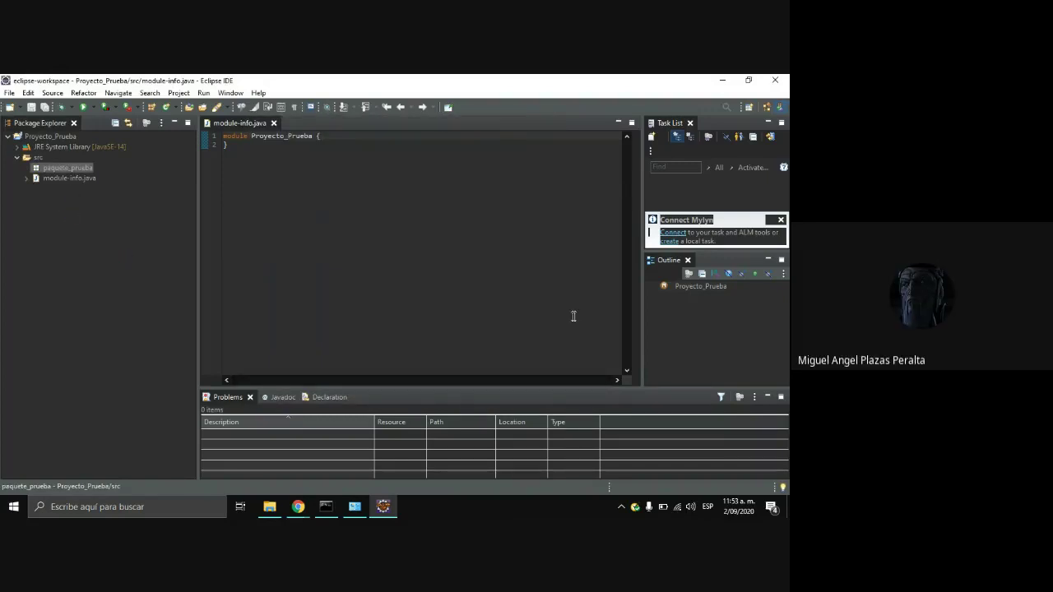
Step: Start a new Java class in the package paquete_prueba and enter the name clase_prueba
{"action": "right_click", "coordinate": [67, 174]}
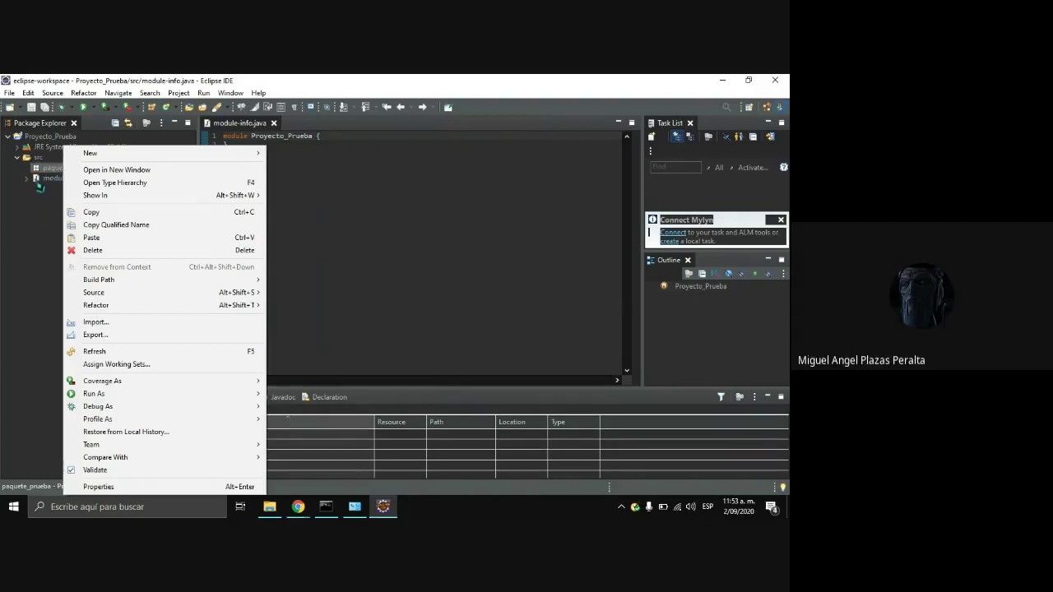
{"action": "mouse_move", "coordinate": [124, 155]}
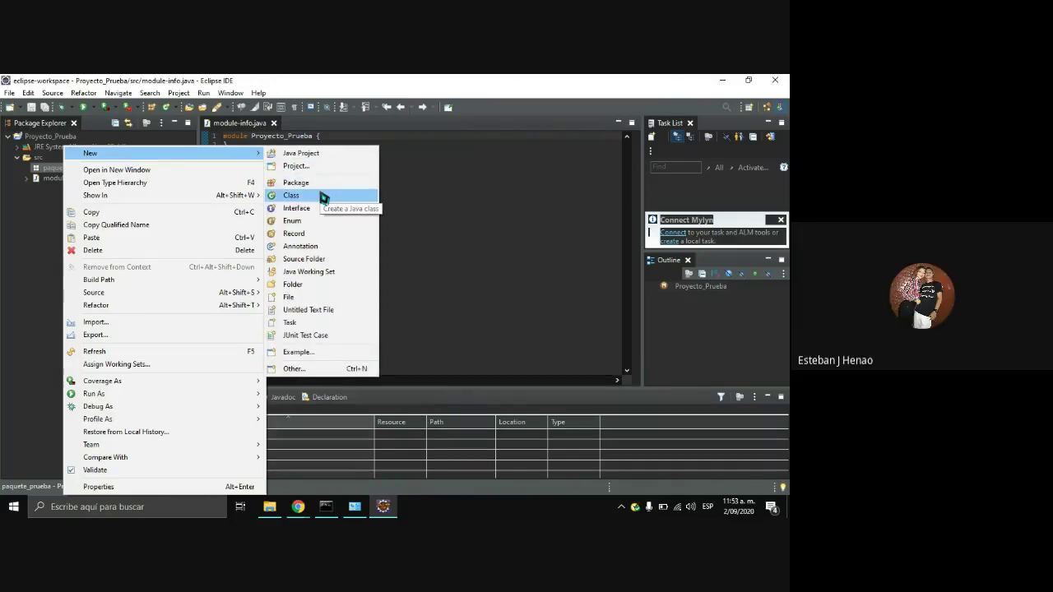
{"action": "left_click", "coordinate": [323, 198]}
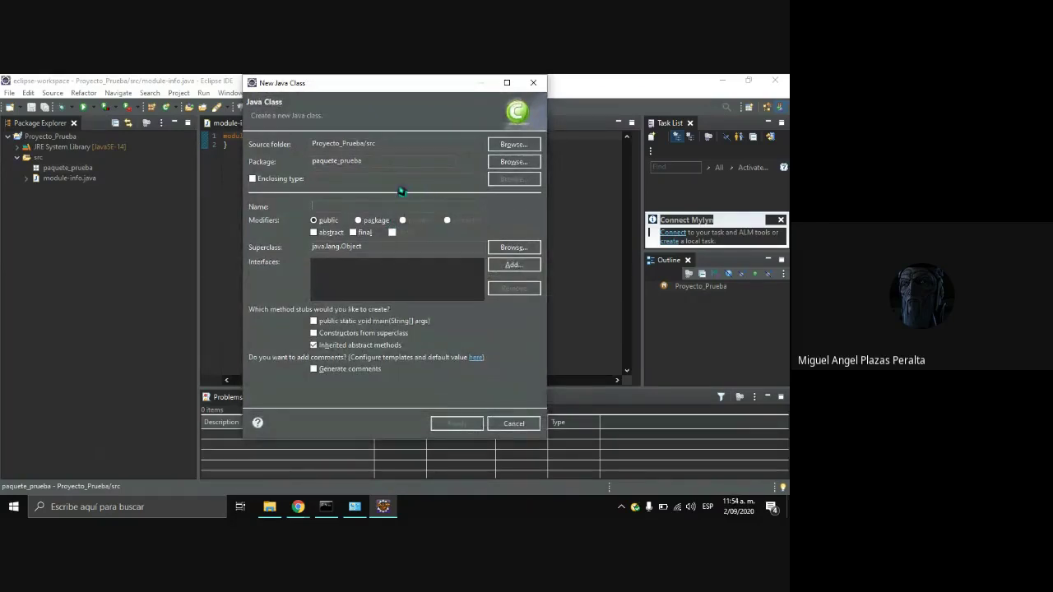
{"action": "key", "text": "Caps_Lock"}
{"action": "type", "text": "C"}
{"action": "key", "text": "Caps_Lock"}
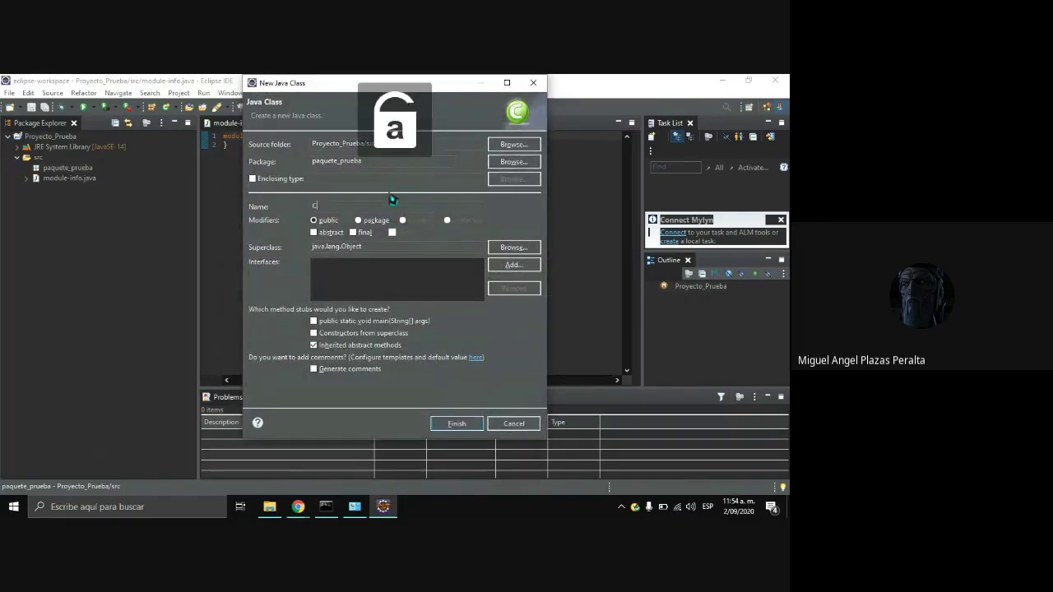
{"action": "key", "text": "BackSpace"}
{"action": "type", "text": "clase"}
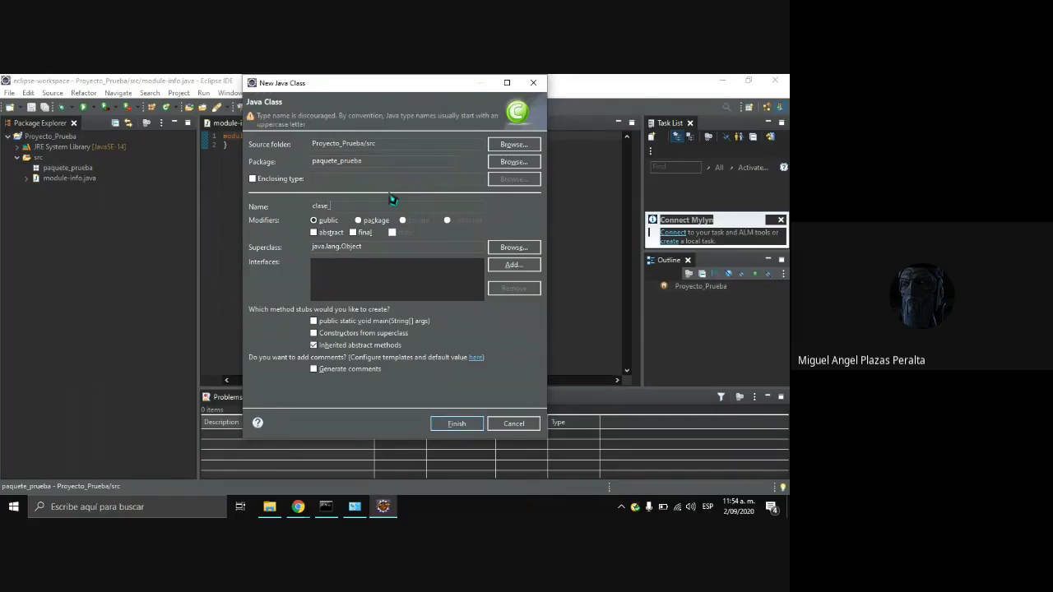
{"action": "type", "text": "_prube"}
{"action": "key", "text": "BackSpace"}
{"action": "key", "text": "BackSpace"}
{"action": "type", "text": "eb"}
Step: Capitalize the class name to Clase_Prueba and create the class with a public static void main(String[] args) method stub
{"action": "left_click", "coordinate": [315, 206]}
{"action": "key", "text": "Delete"}
{"action": "key", "text": "Caps_Lock"}
{"action": "type", "text": "C"}
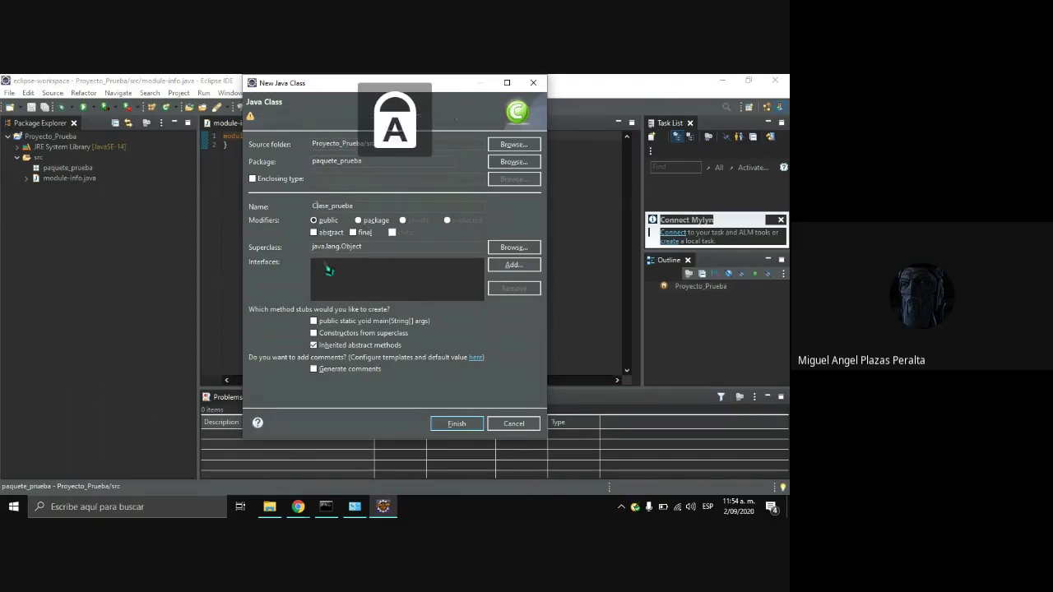
{"action": "key", "text": "Caps_Lock"}
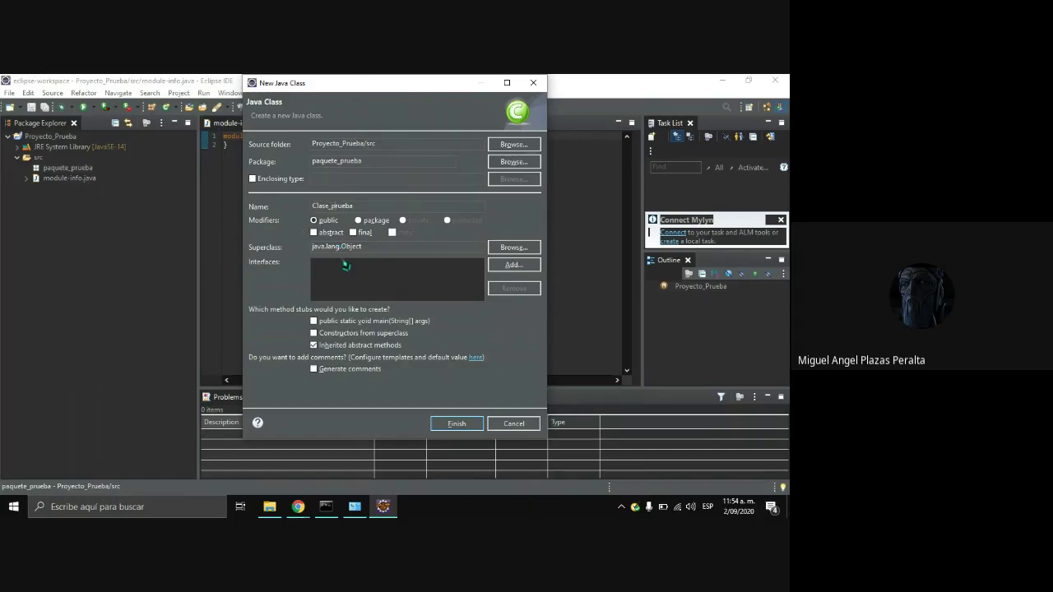
{"action": "key", "text": "Delete"}
{"action": "key", "text": "Caps_Lock"}
{"action": "type", "text": "P"}
{"action": "key", "text": "Caps_Lock"}
{"action": "left_click", "coordinate": [315, 322]}
{"action": "left_click", "coordinate": [453, 424]}
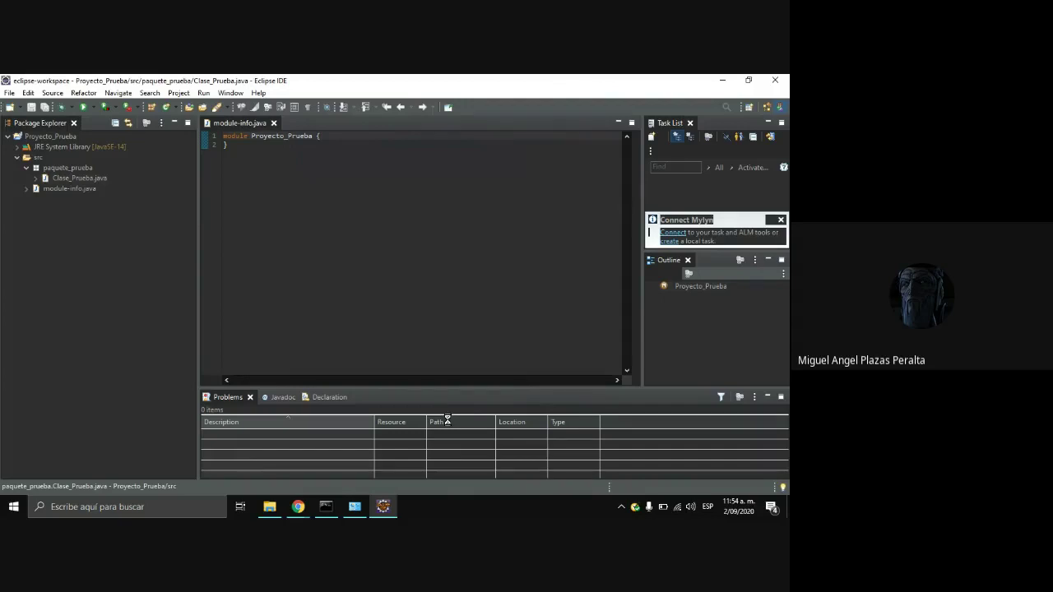
Step: Examine Clase_Prueba.java under paquete_prueba in the project tree and its generated code in the editor
{"action": "left_click", "coordinate": [83, 179]}
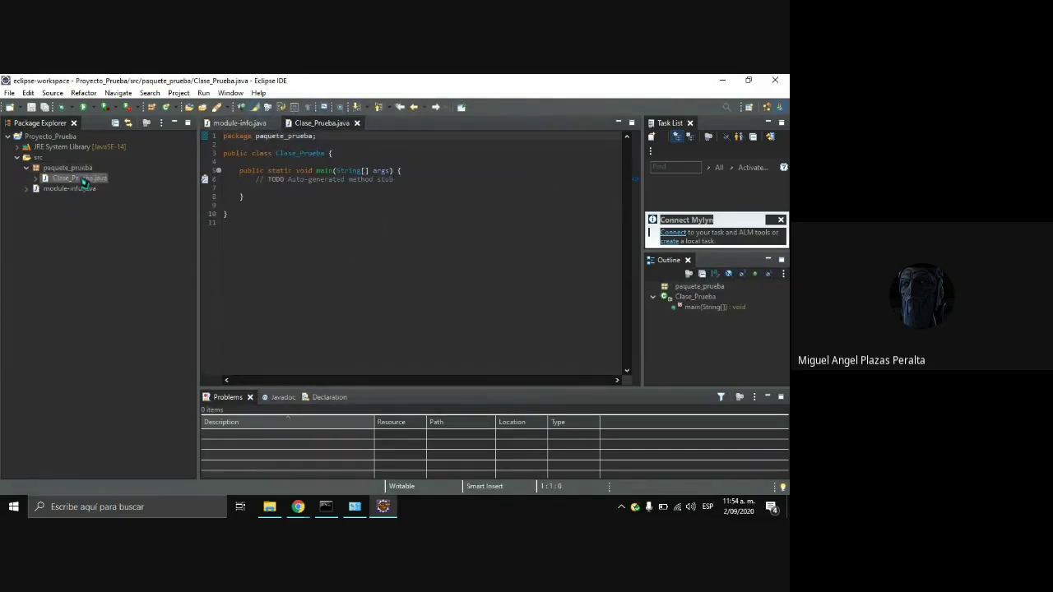
{"action": "left_click", "coordinate": [69, 168]}
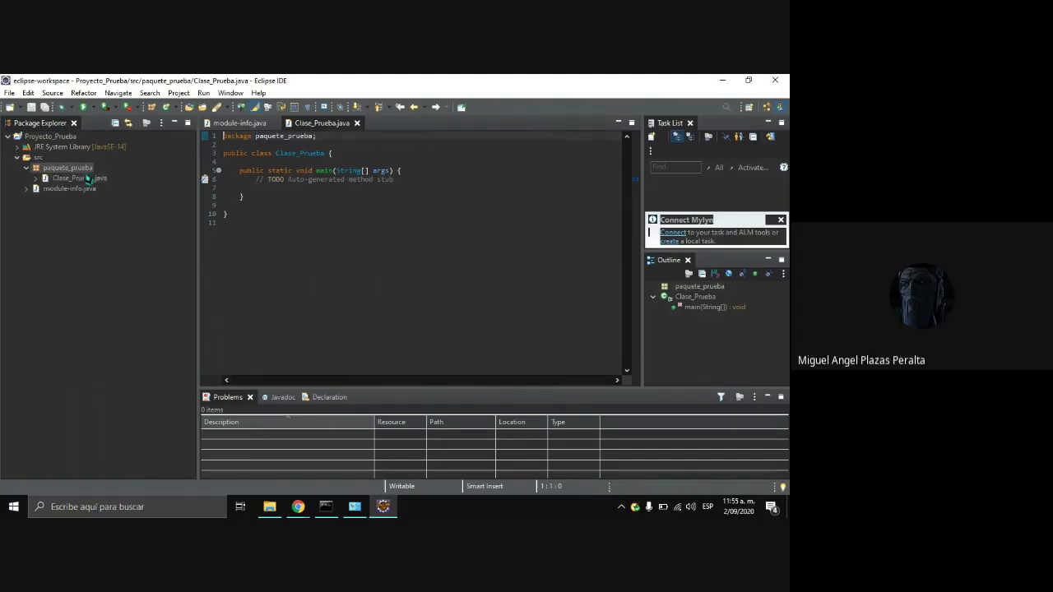
{"action": "left_click", "coordinate": [87, 178]}
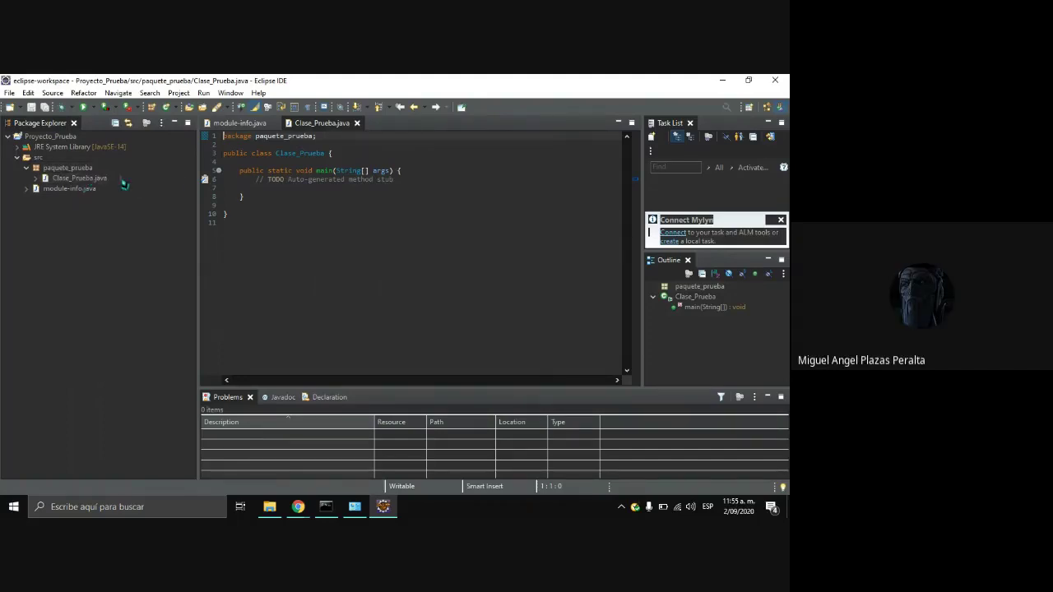
{"action": "left_click", "coordinate": [94, 181]}
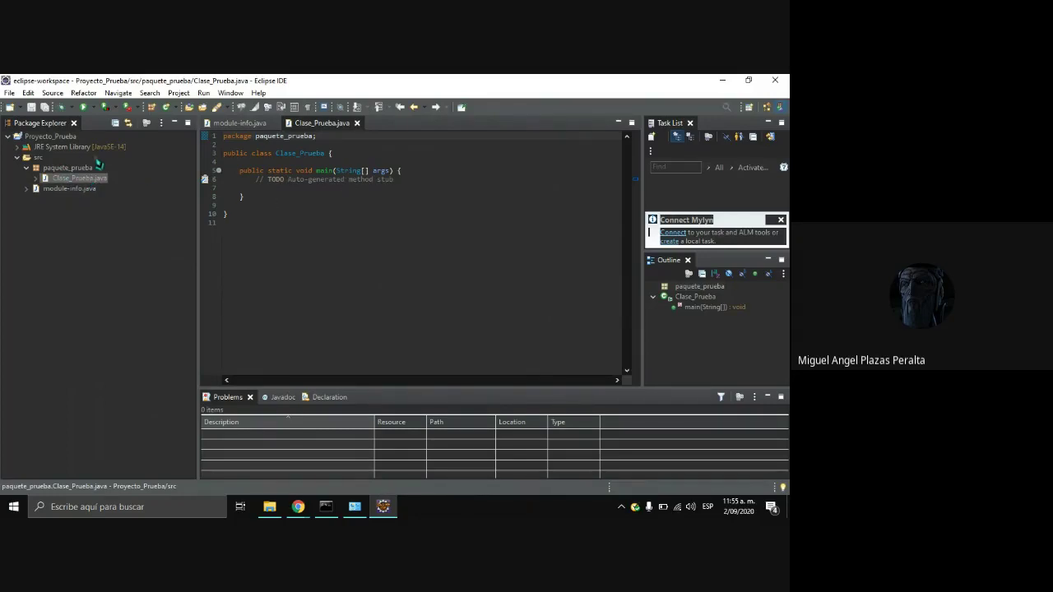
{"action": "left_click", "coordinate": [238, 219]}
{"action": "left_click_drag", "start_coordinate": [239, 219], "coordinate": [211, 135]}
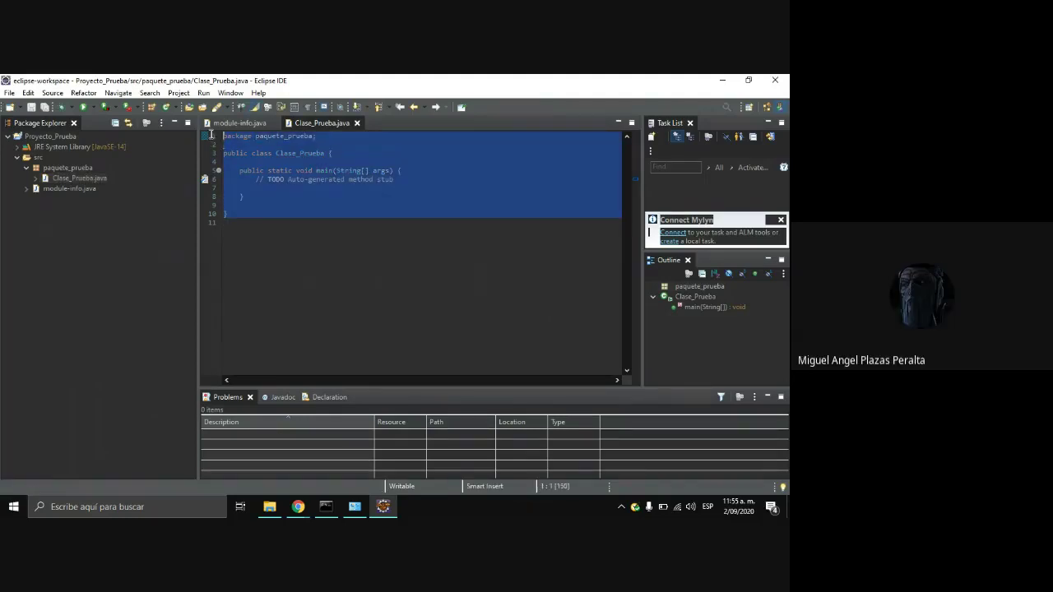
{"action": "left_click", "coordinate": [269, 218]}
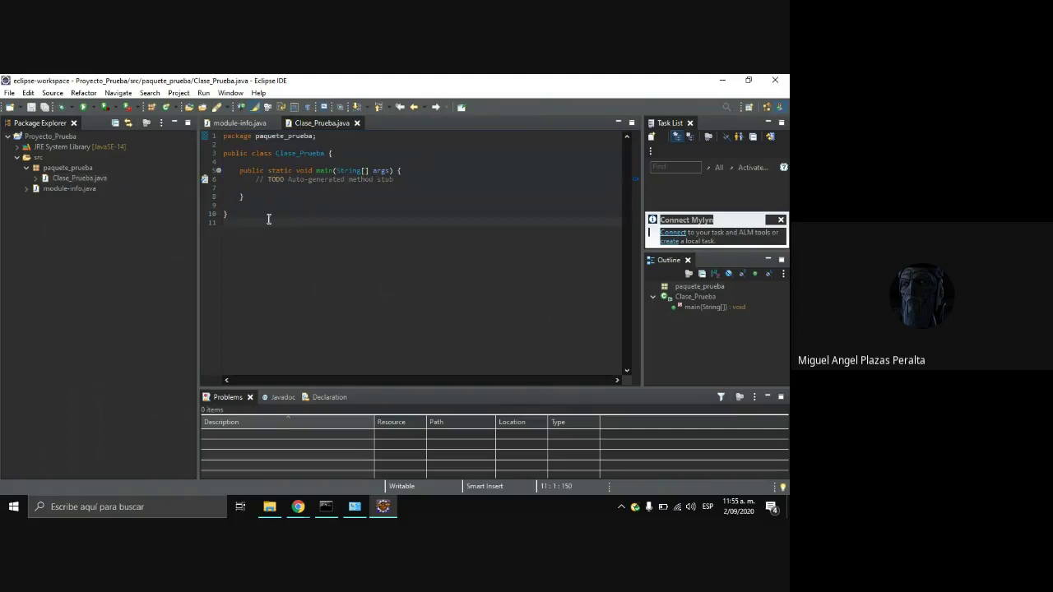
{"action": "left_click", "coordinate": [416, 173]}
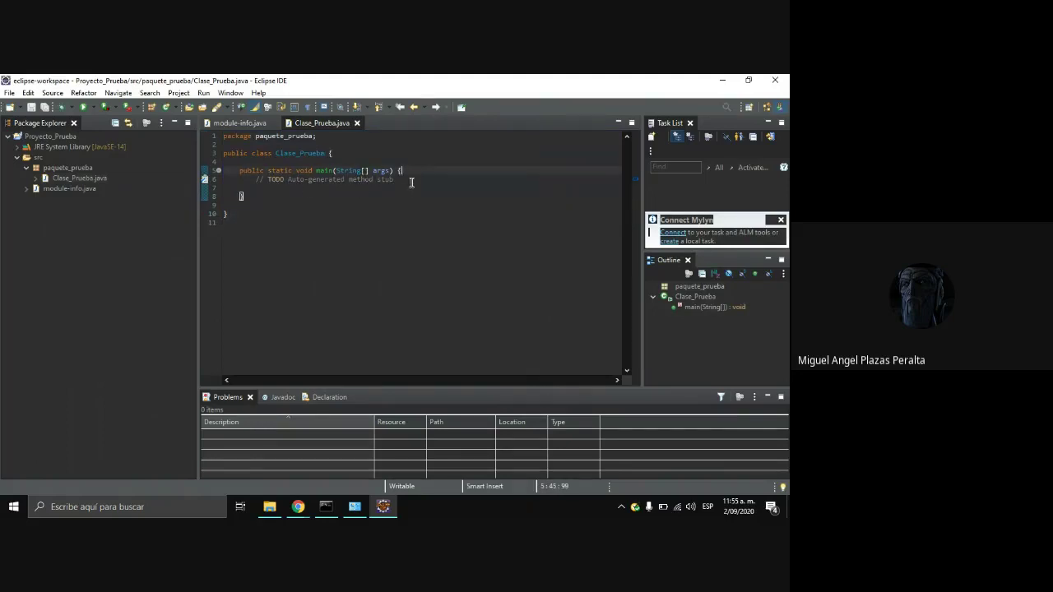
Step: Place the cursor on the empty line 7 inside the main method and enlarge the editor text to a comfortable reading size
{"action": "left_click", "coordinate": [262, 189]}
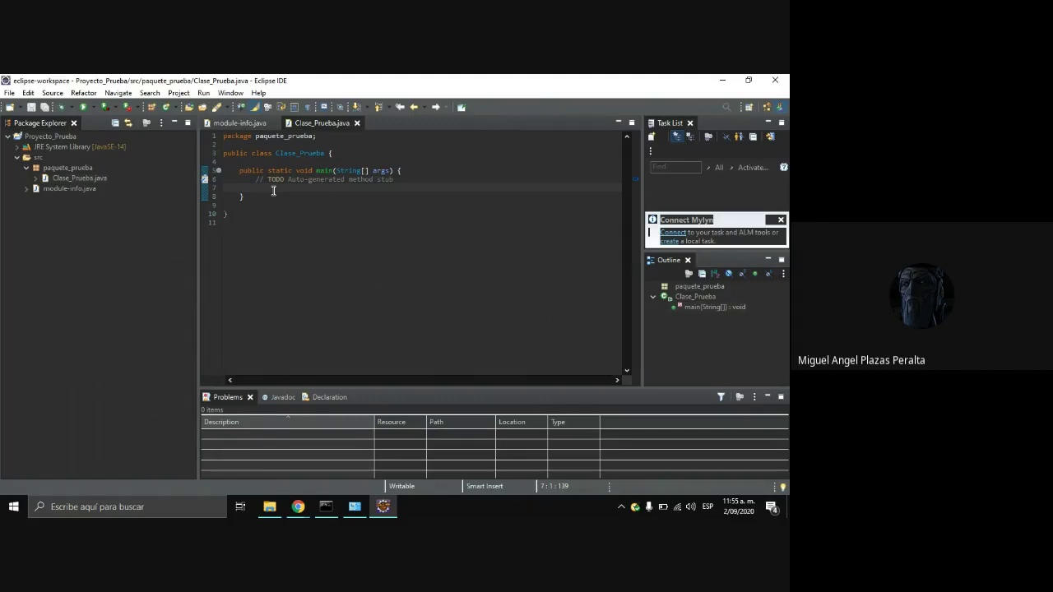
{"action": "key", "text": "ctrl+plus"}
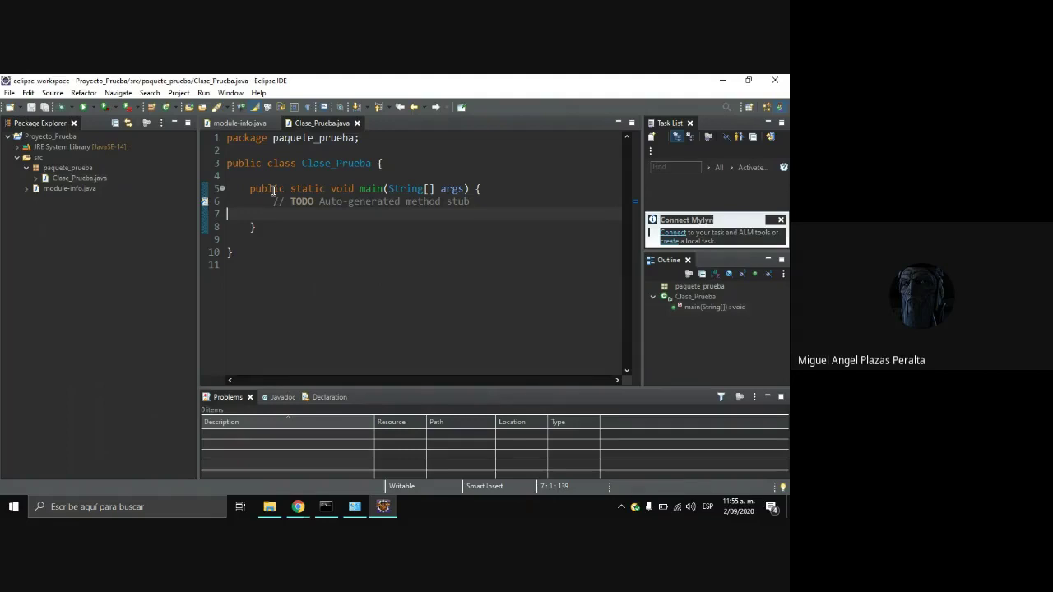
{"action": "key", "text": "ctrl+plus"}
{"action": "key", "text": "ctrl+plus"}
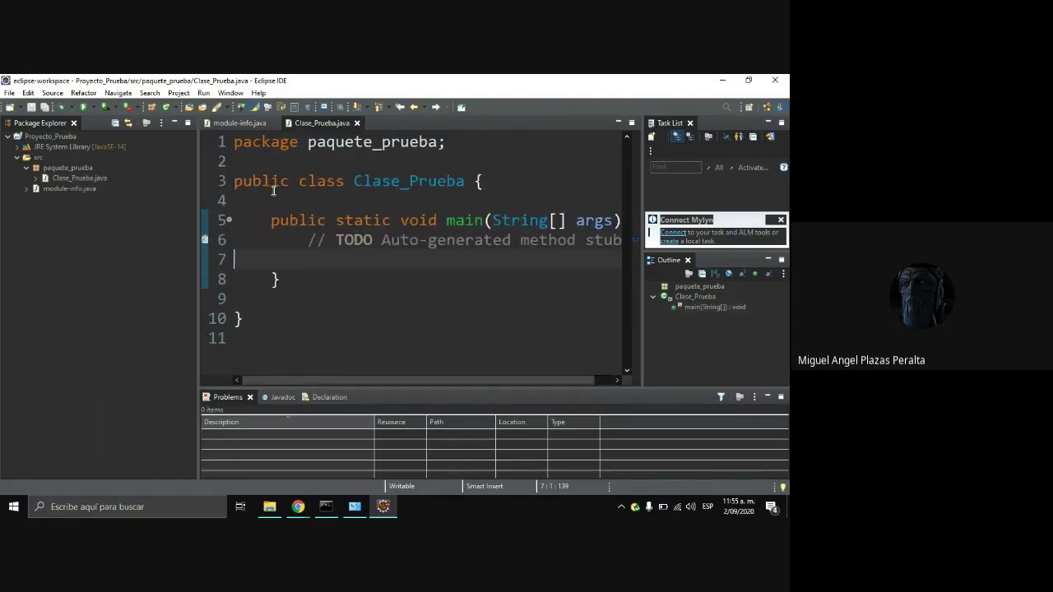
{"action": "key", "text": "ctrl+plus"}
{"action": "key", "text": "ctrl+plus"}
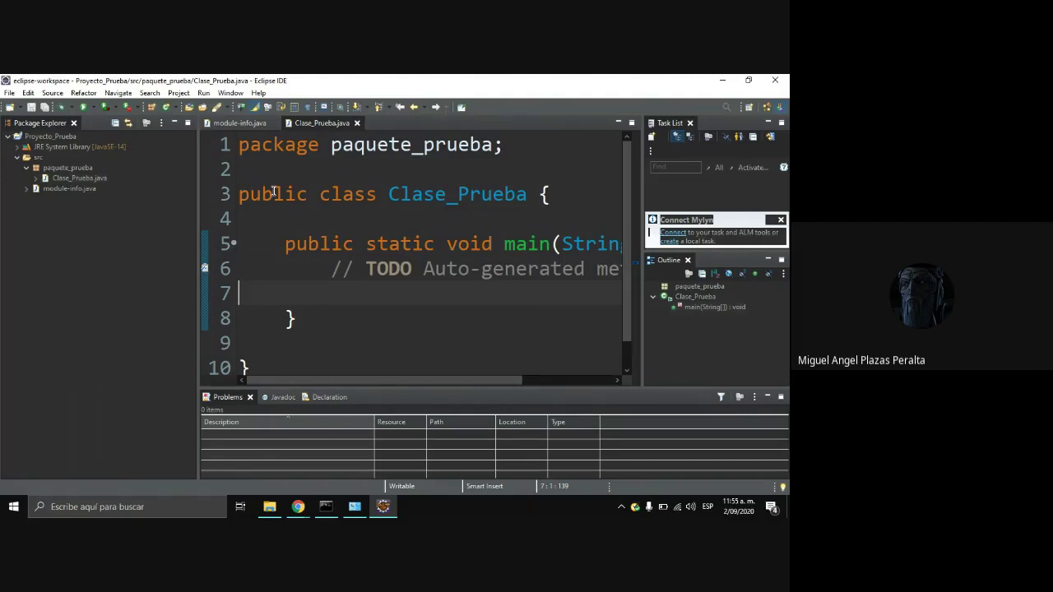
{"action": "key", "text": "ctrl+minus"}
{"action": "key", "text": "ctrl+minus"}
{"action": "key", "text": "ctrl+minus"}
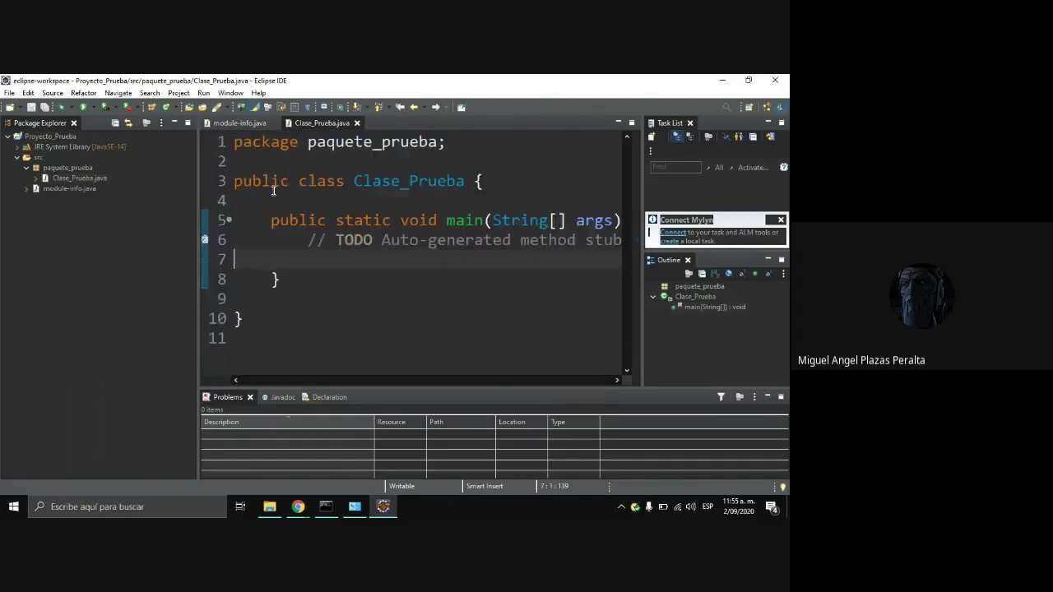
{"action": "key", "text": "ctrl+plus"}
{"action": "key", "text": "ctrl+plus"}
{"action": "key", "text": "ctrl+minus"}
{"action": "key", "text": "ctrl+minus"}
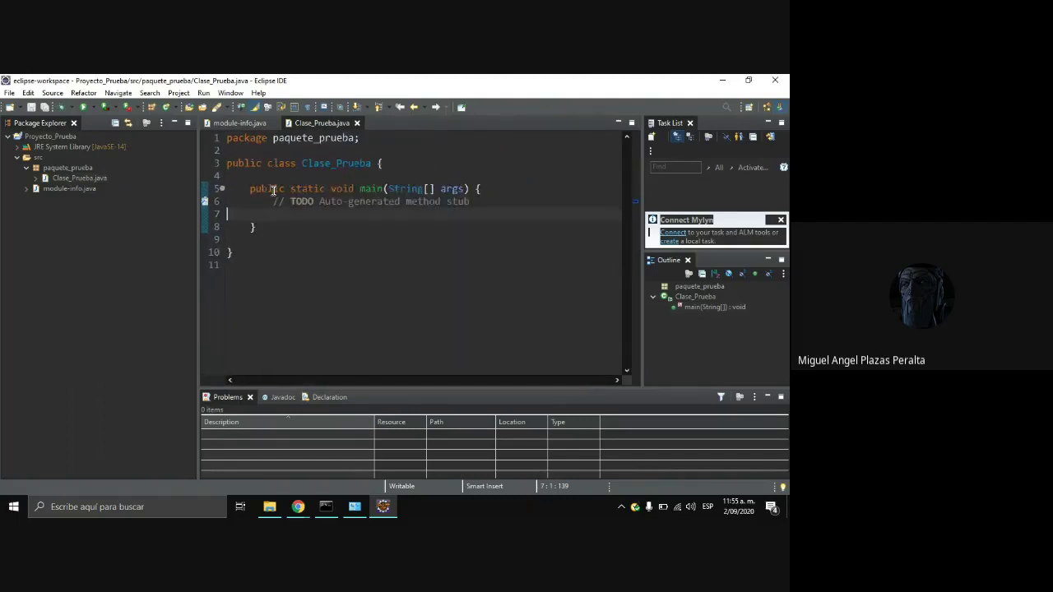
{"action": "key", "text": "ctrl+plus"}
{"action": "key", "text": "ctrl+plus"}
{"action": "key", "text": "ctrl+plus"}
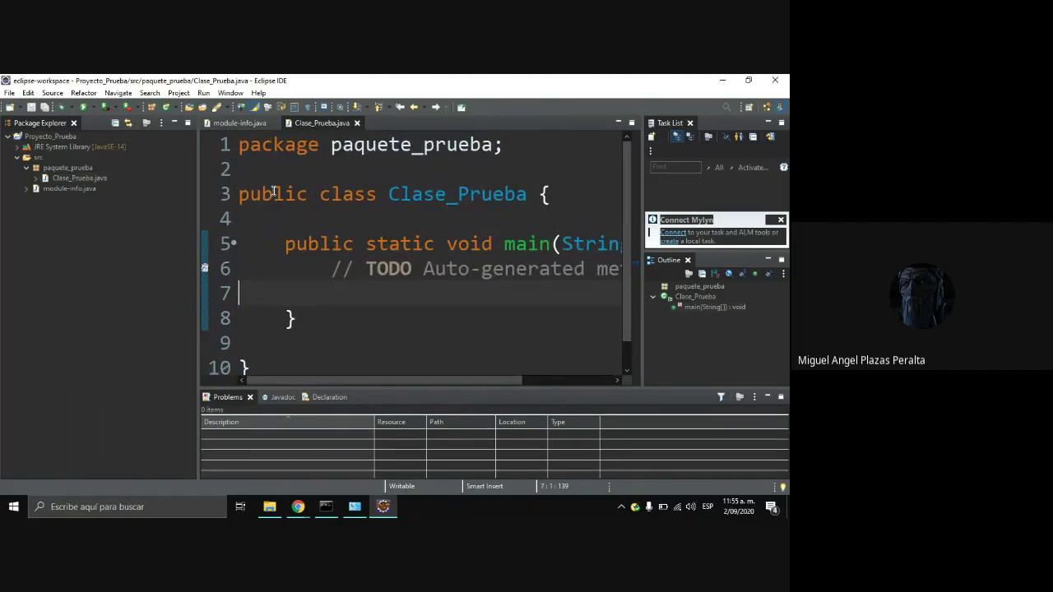
{"action": "key", "text": "ctrl+minus"}
{"action": "key", "text": "ctrl+minus"}
{"action": "key", "text": "ctrl+minus"}
{"action": "key", "text": "ctrl+plus"}
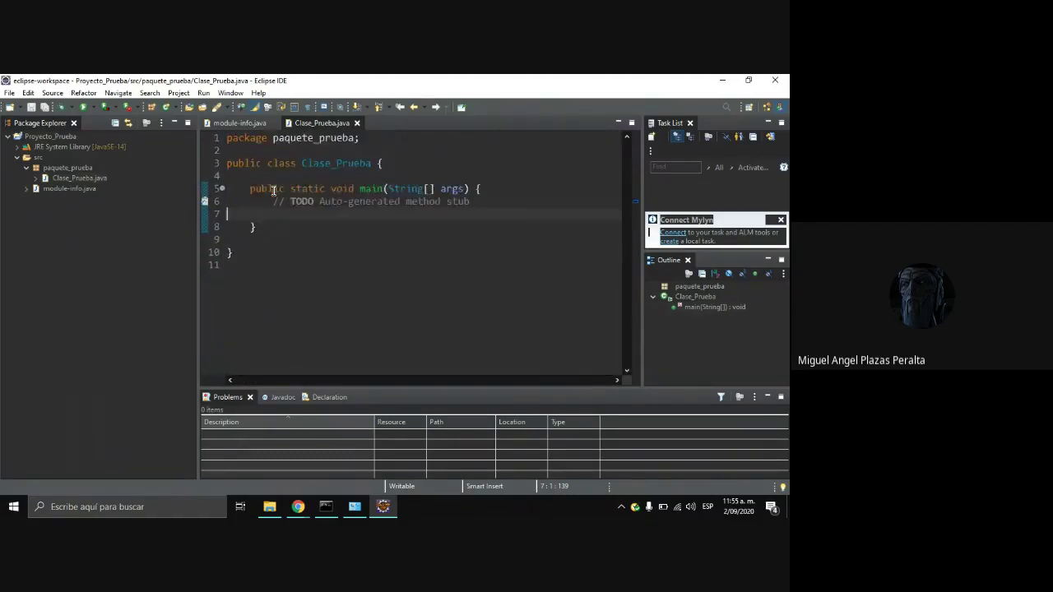
{"action": "key", "text": "ctrl+minus"}
{"action": "key", "text": "ctrl+plus"}
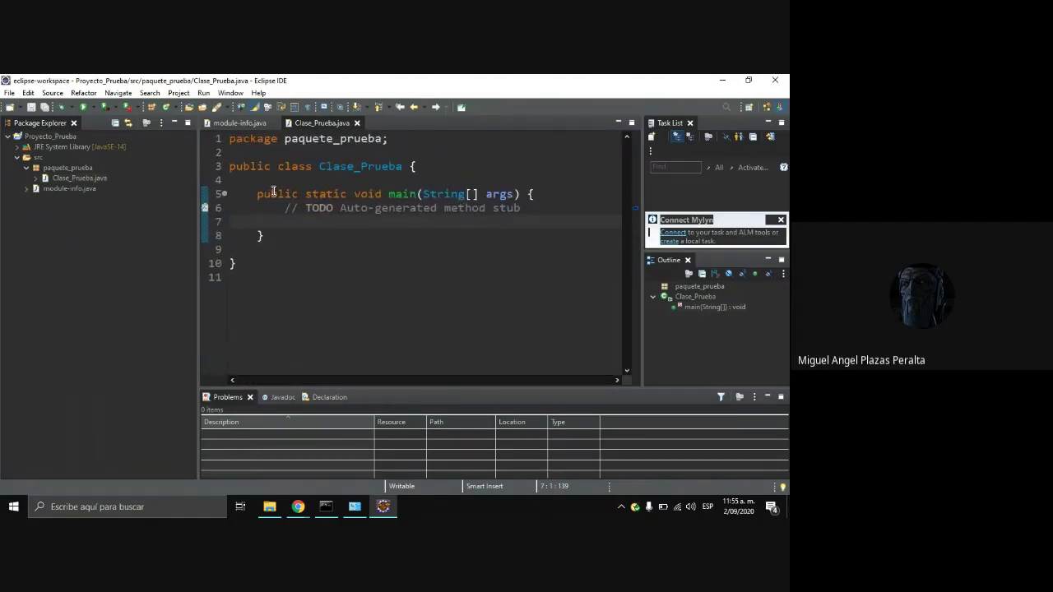